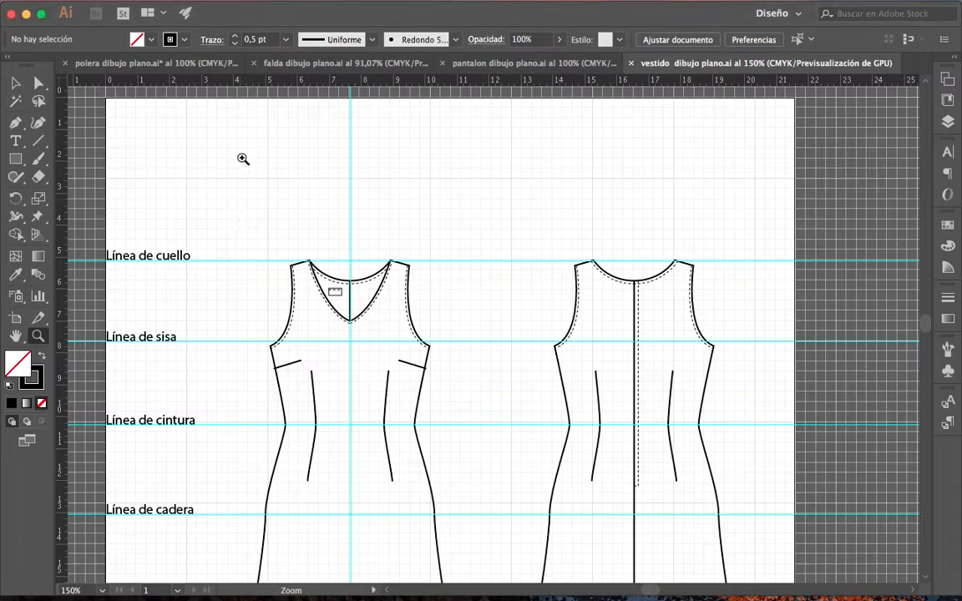
Create a new print document from the Carta preset in landscape orientation with centimetres as the unit
mouse_move(150, 7)
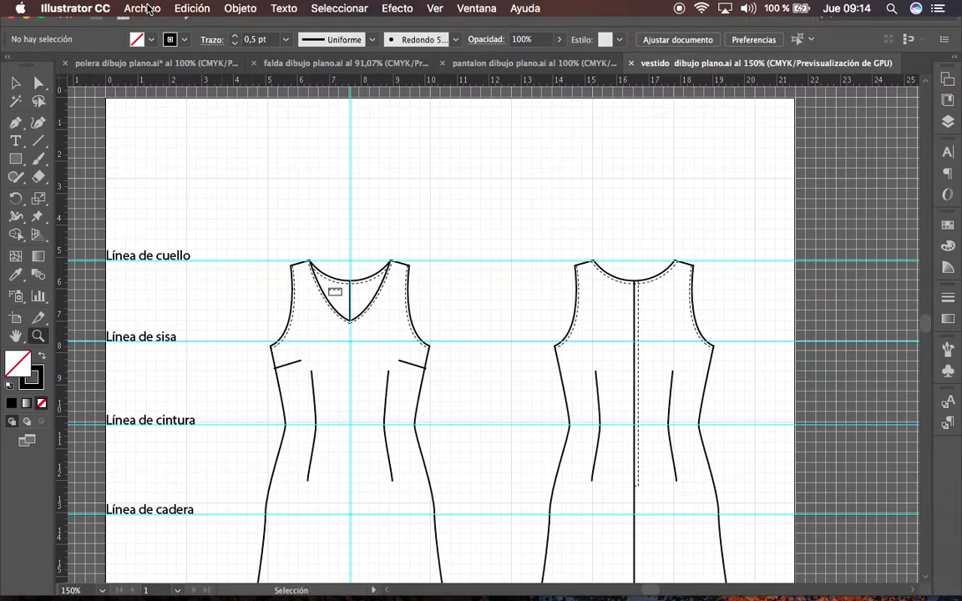
click(144, 8)
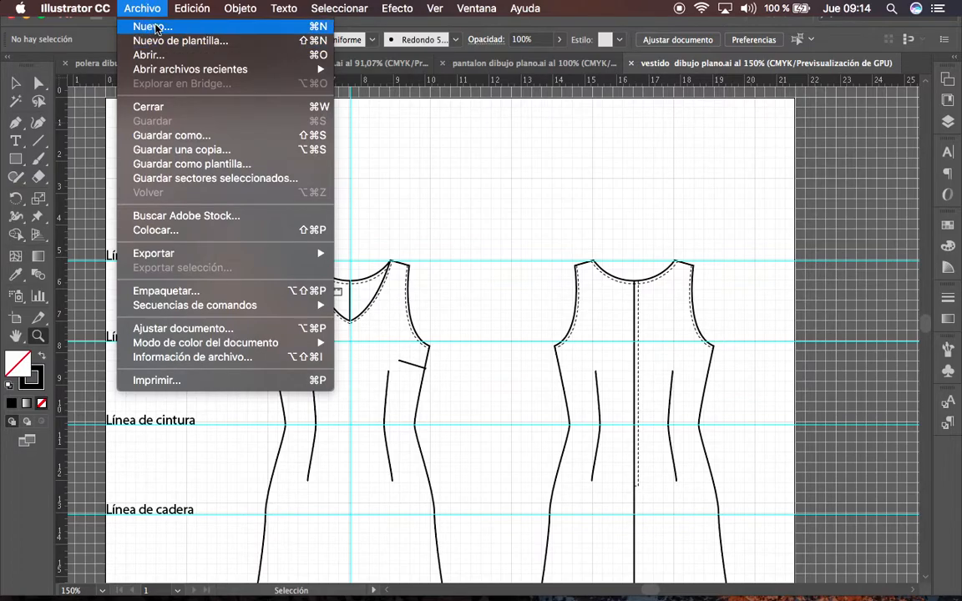
click(157, 29)
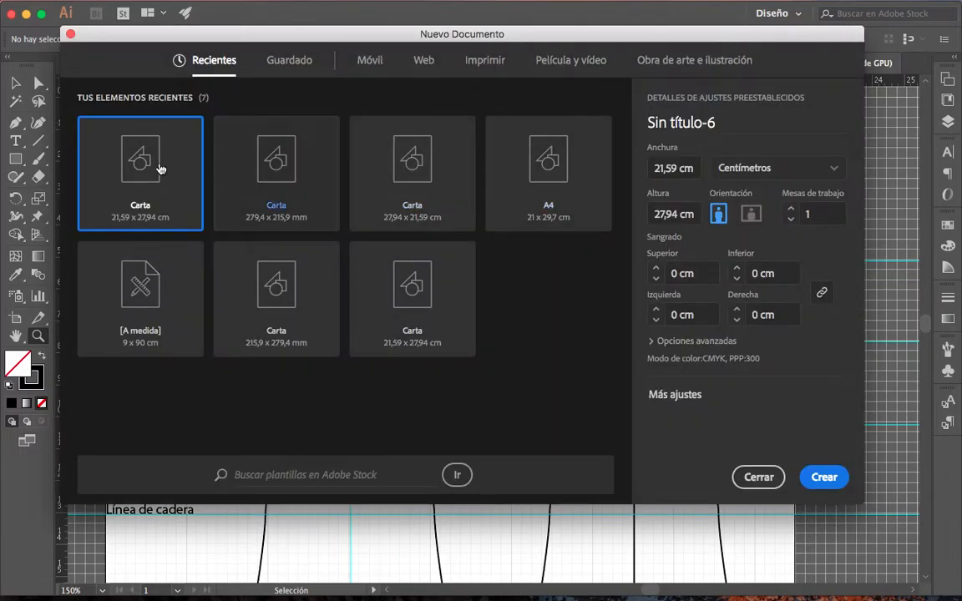
click(490, 64)
click(751, 216)
click(762, 169)
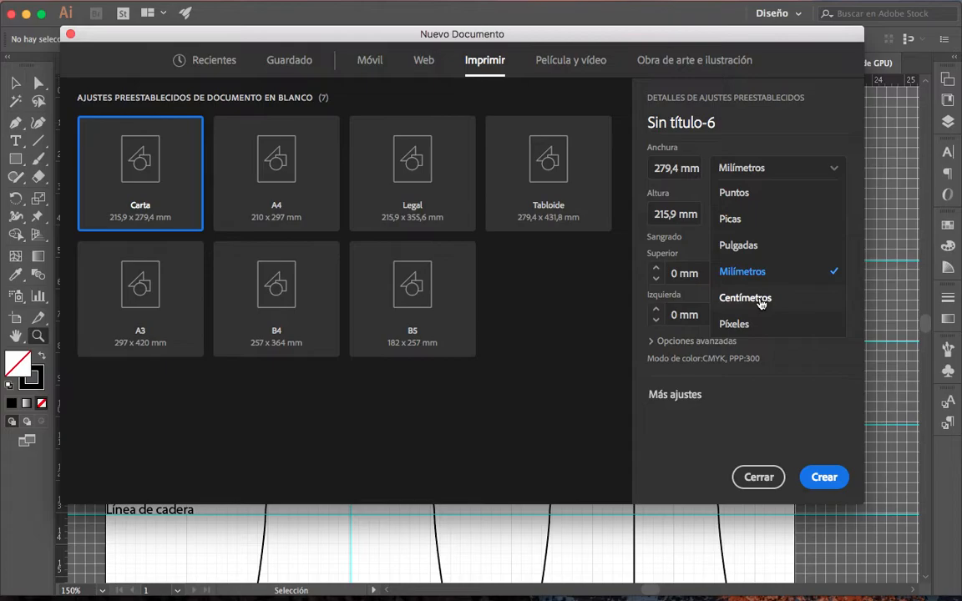
click(762, 298)
click(824, 477)
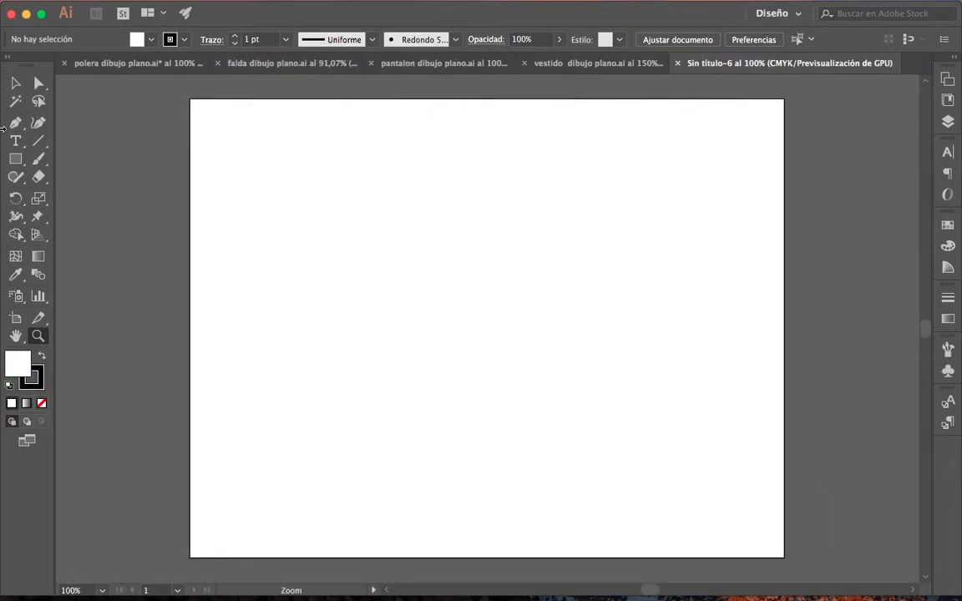
Show the rulers and the grid in the new document
click(12, 83)
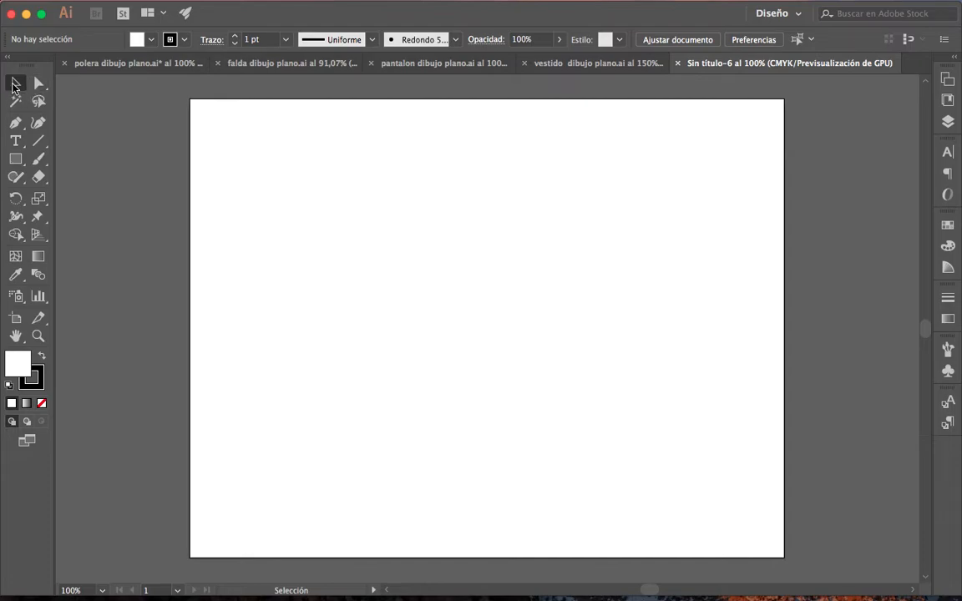
right_click(454, 255)
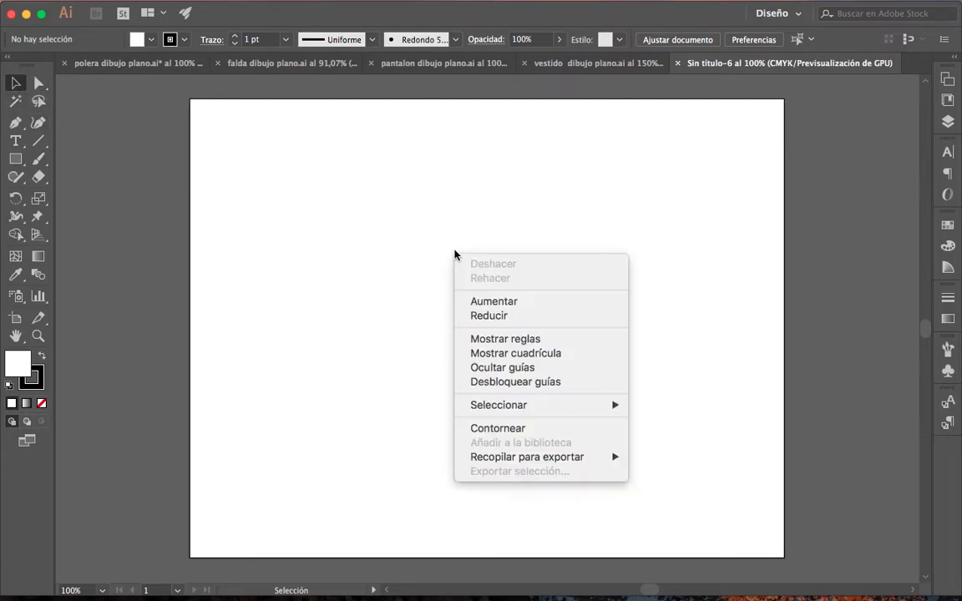
click(559, 341)
right_click(544, 332)
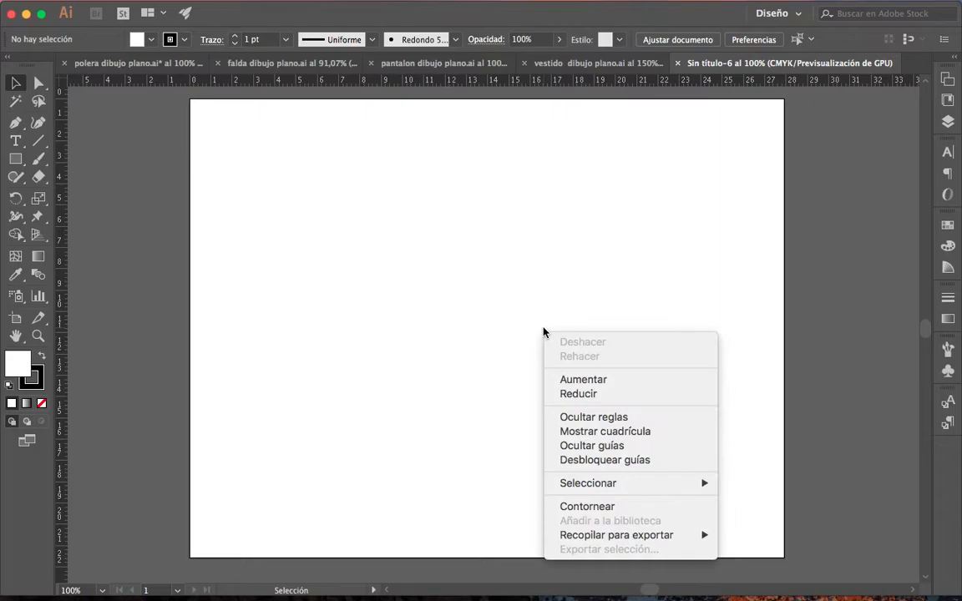
click(605, 431)
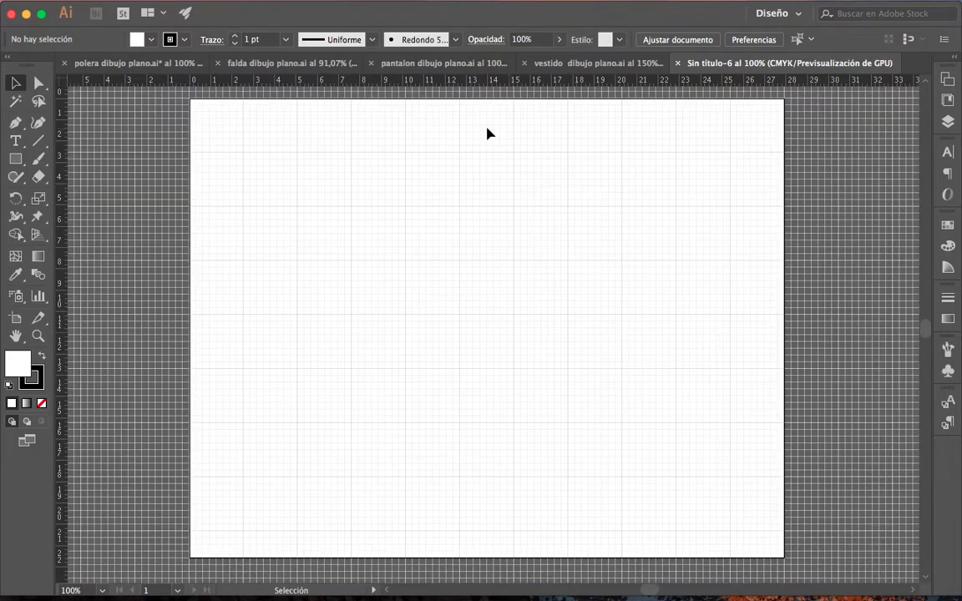
Place horizontal guides at about 5, 7.6, 10.2 and 12.7 cm and a vertical guide at about 7.6 cm
drag(507, 86, 512, 213)
drag(515, 86, 507, 260)
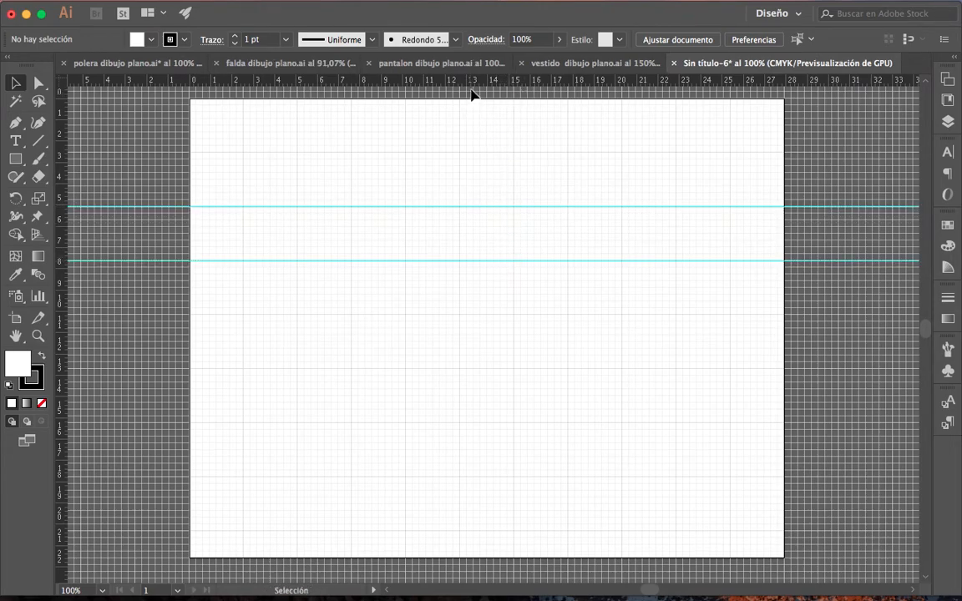
drag(474, 86, 487, 320)
drag(478, 87, 480, 373)
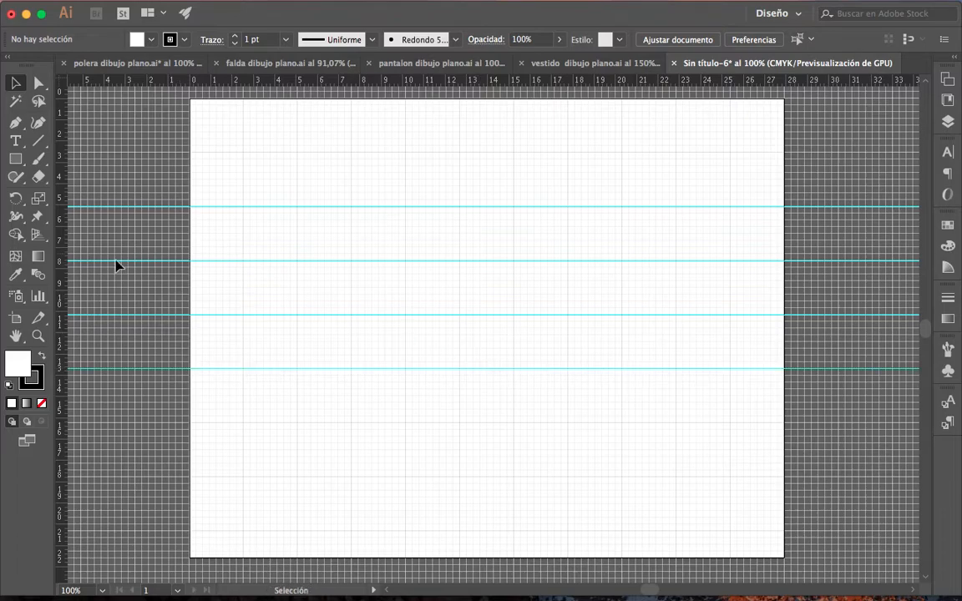
drag(62, 278, 351, 282)
Add the text label "Línea de cuello" near the page's left edge, just above the first horizontal guide
click(37, 335)
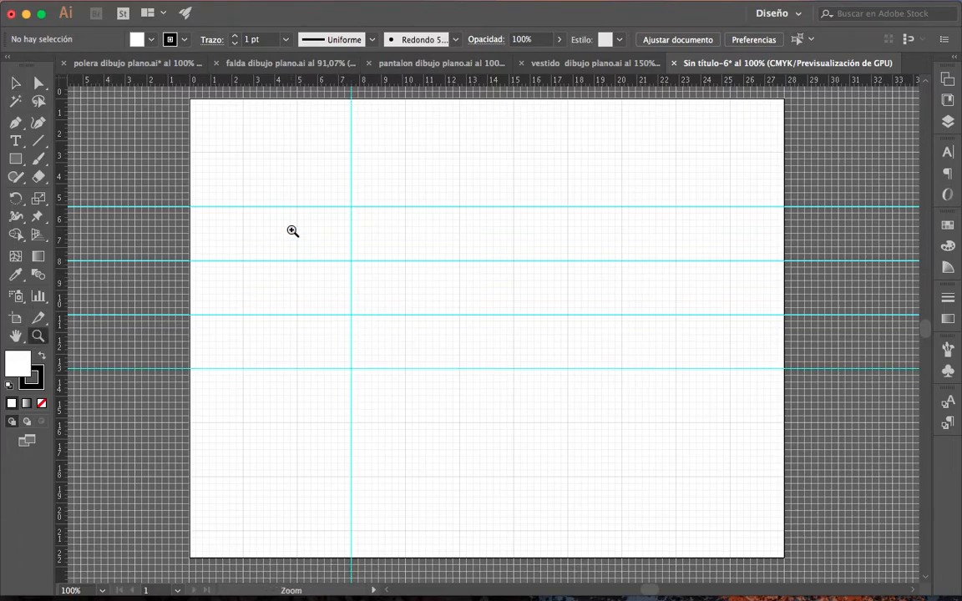
click(293, 237)
click(333, 297)
click(322, 292)
drag(498, 317, 377, 305)
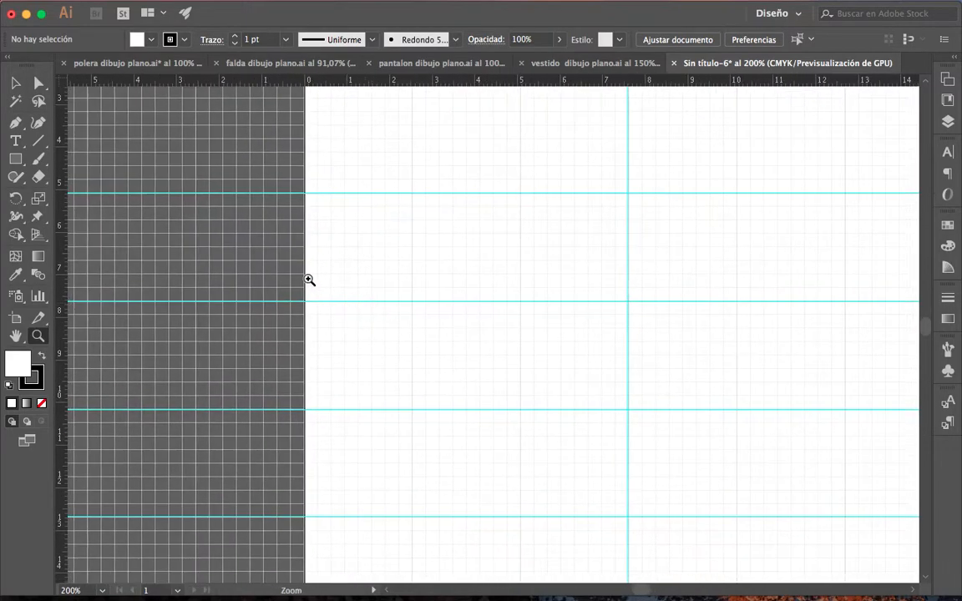
click(17, 142)
click(355, 172)
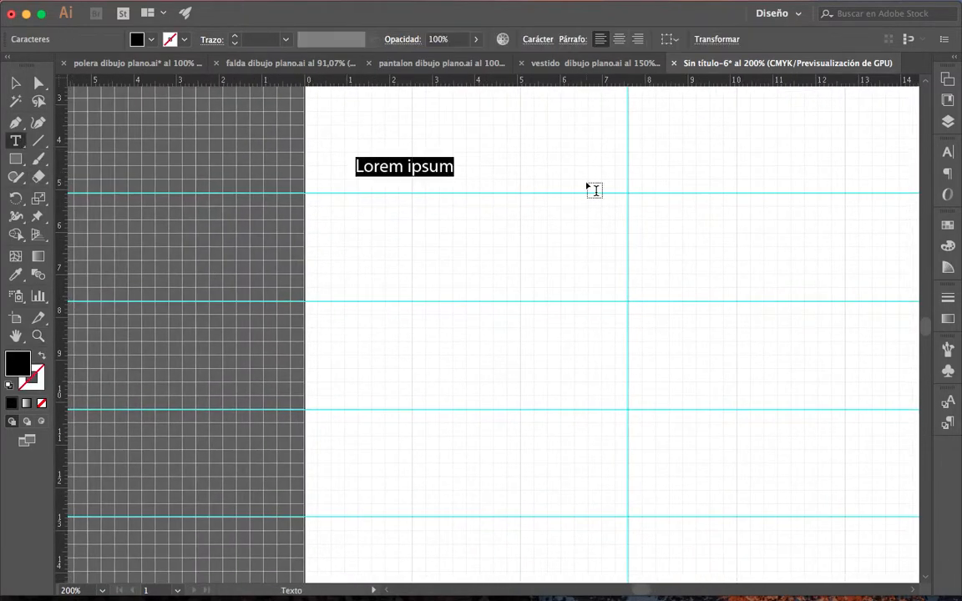
text(Lí)
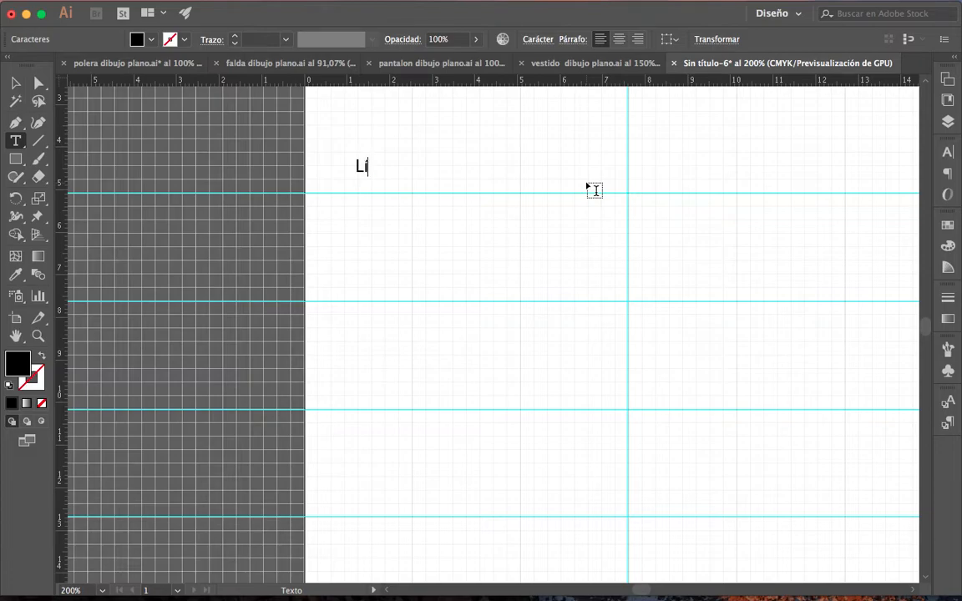
text(nea de )
text(cvuel)
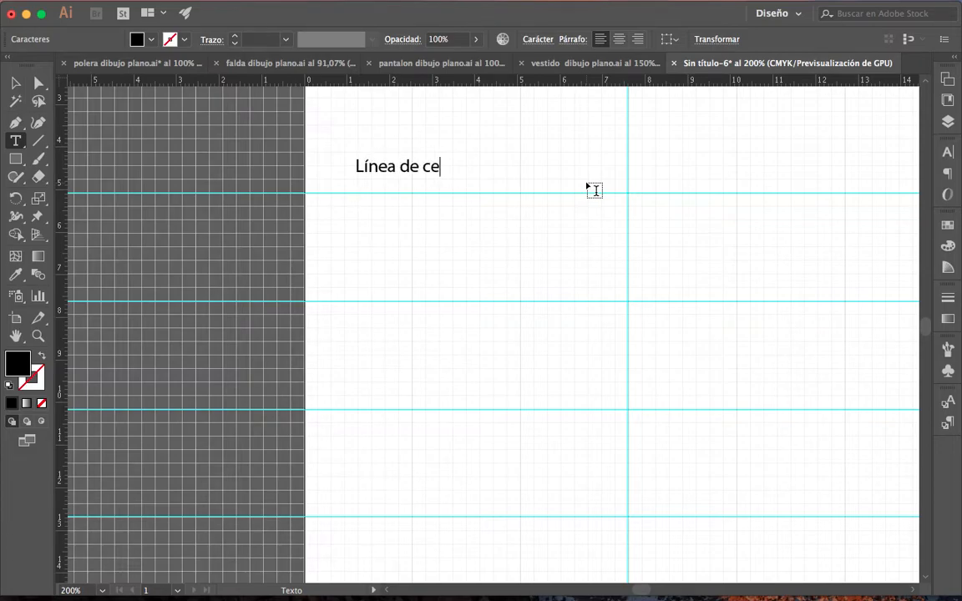
text(uello)
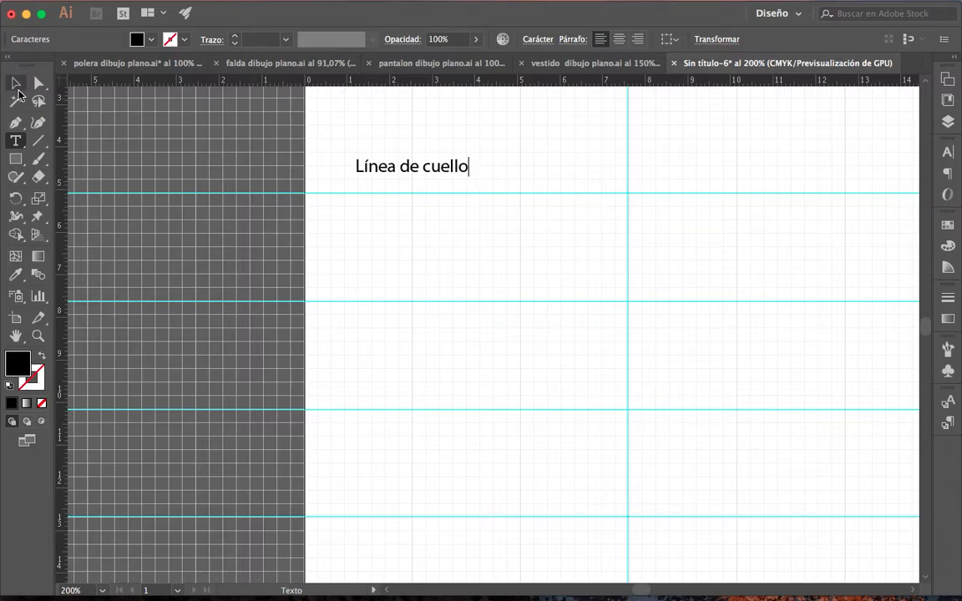
key(Escape)
Set the neck label on its guide at the page edge and copy it onto the second guide as "Línea de sisa"
drag(421, 170, 462, 303)
key(super+z)
key(t)
text(sisa)
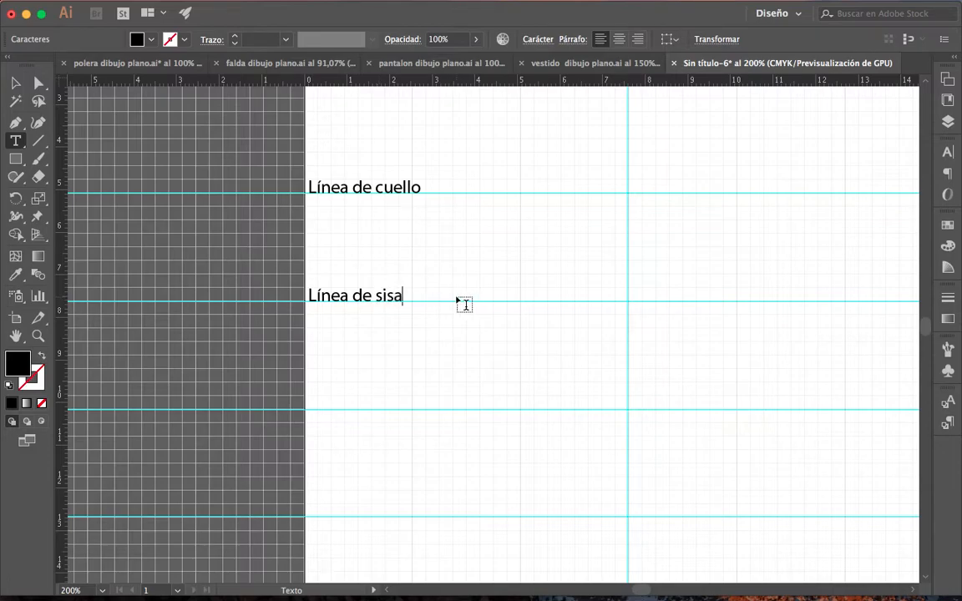
Copy the "Línea de sisa" label onto the third horizontal guide and change its text to "Línea de cintura"
click(15, 83)
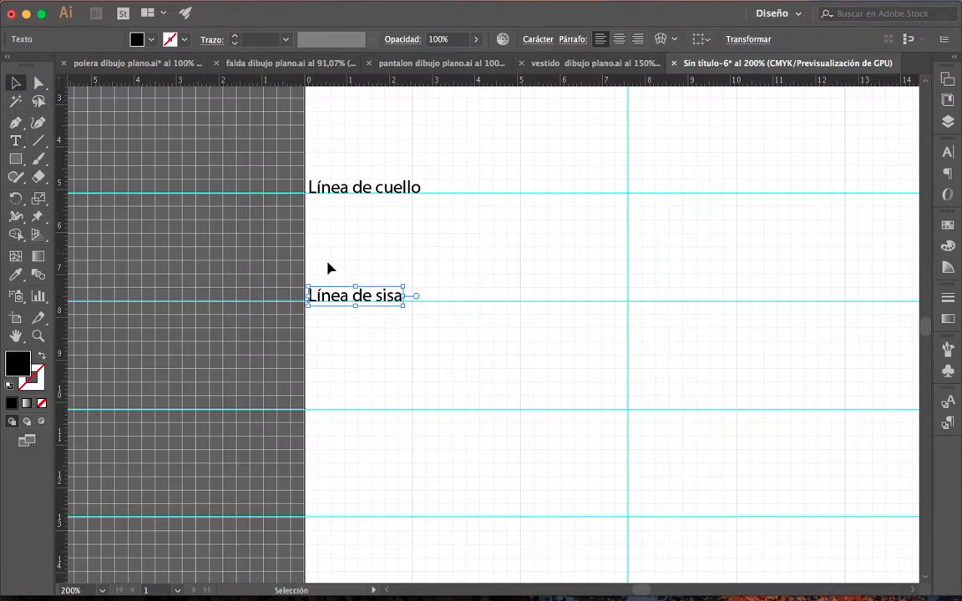
drag(361, 304, 421, 404)
double_click(364, 409)
triple_click(378, 404)
text(cintura)
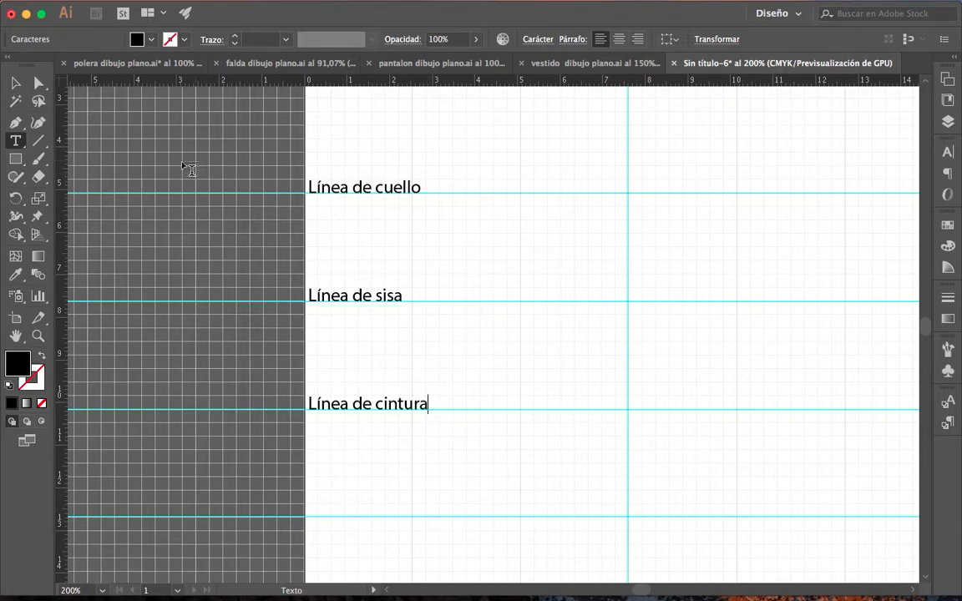
Copy the "Línea de cintura" label onto the fourth horizontal guide and change its text to "Línea de cadera"
click(15, 83)
drag(377, 409, 473, 511)
double_click(389, 510)
text(adera)
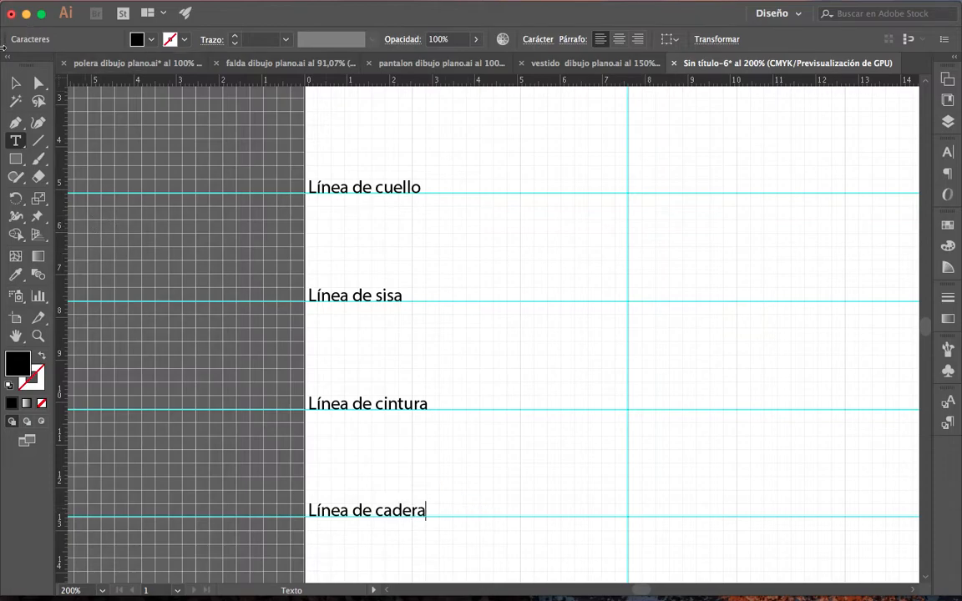
click(15, 82)
click(442, 299)
With the Pen tool, draw the collar's short lower end and straight outer edge up to the neck guide, with no fill and a black stroke
drag(579, 360, 444, 358)
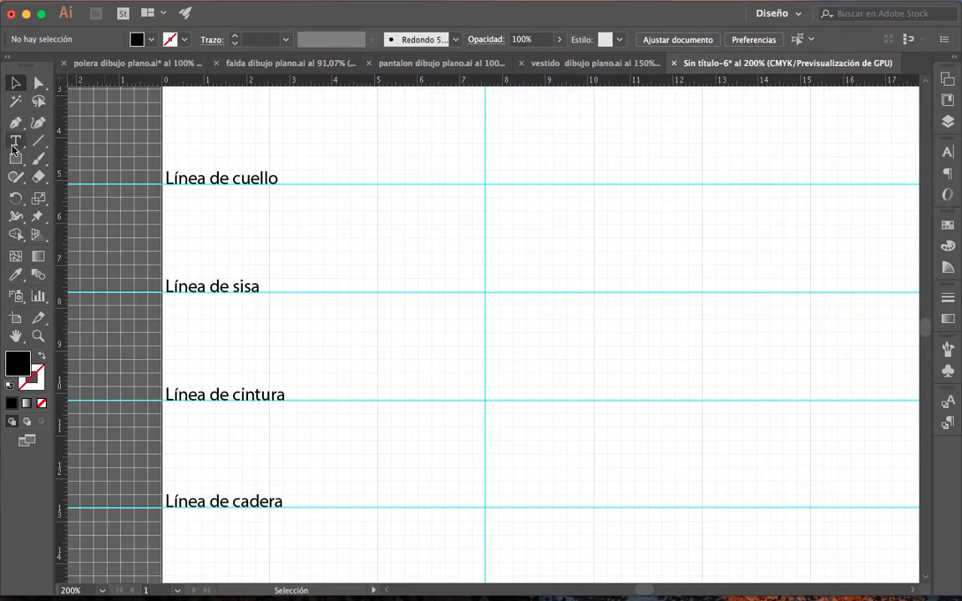
click(38, 335)
click(498, 251)
click(469, 306)
key(space)
drag(551, 311, 417, 257)
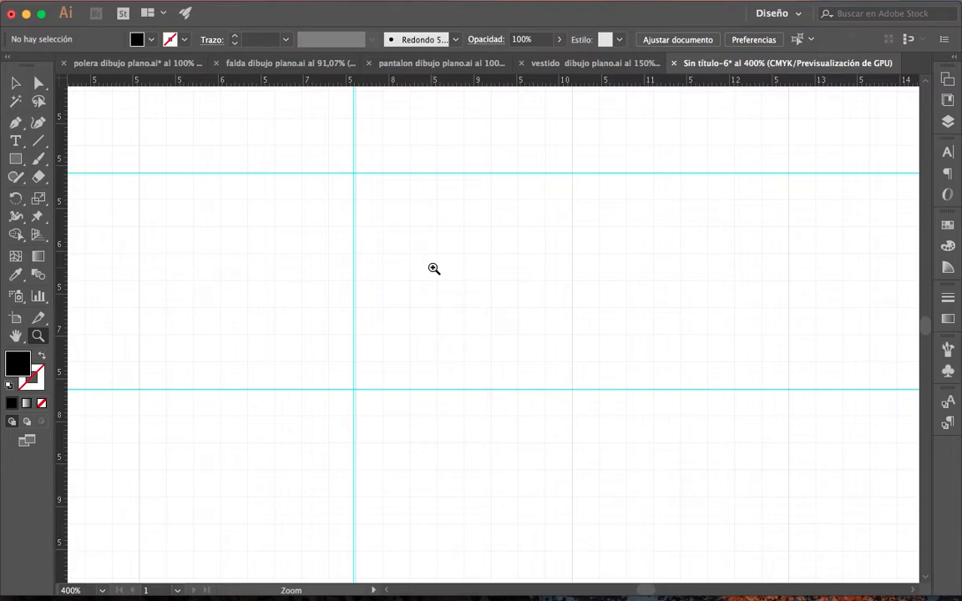
click(15, 122)
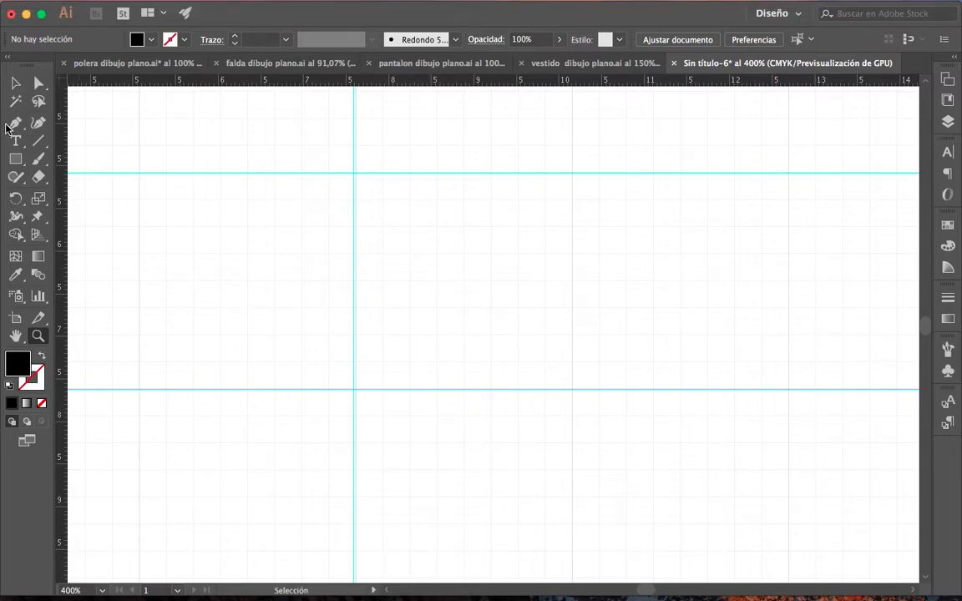
click(358, 253)
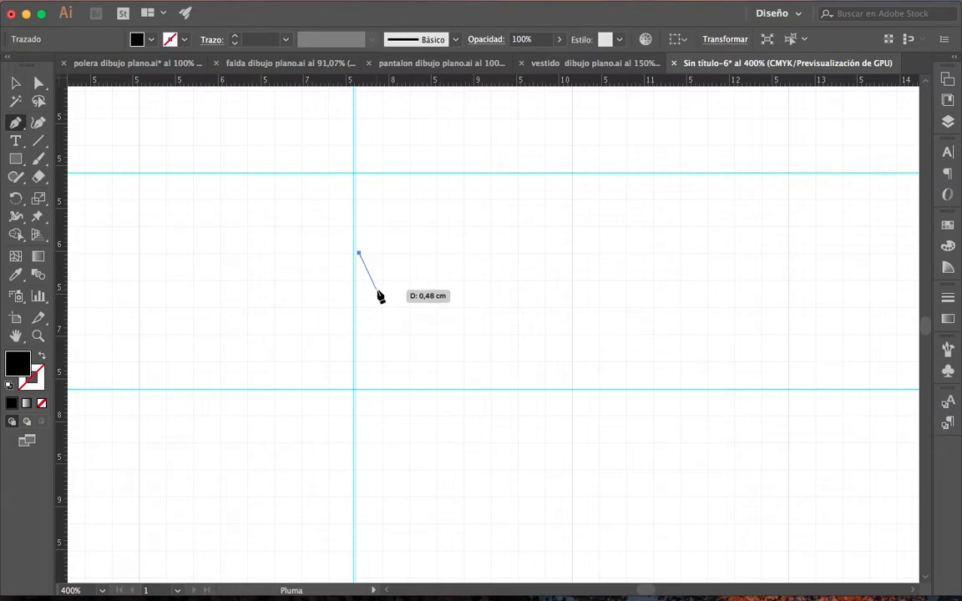
click(383, 286)
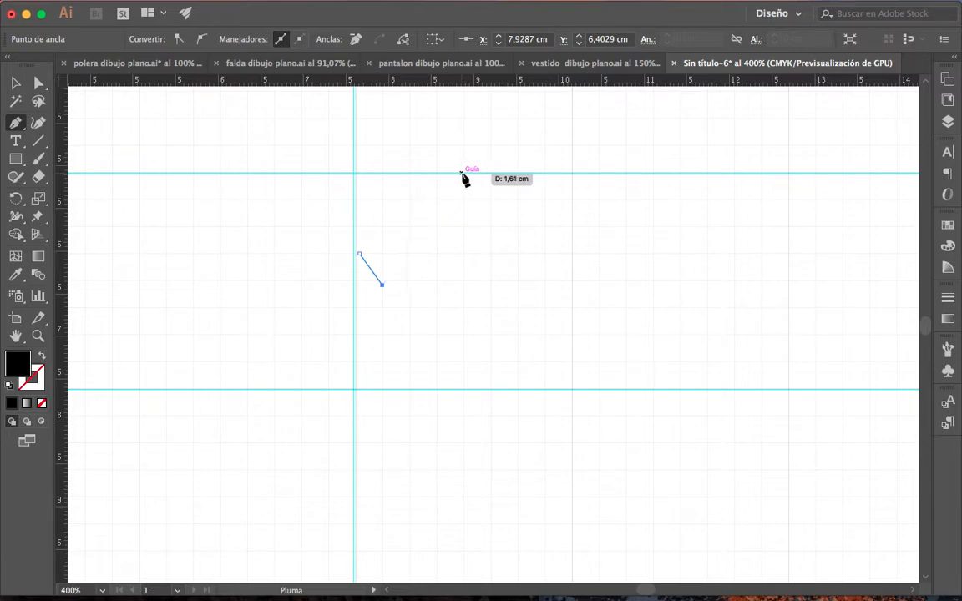
click(462, 172)
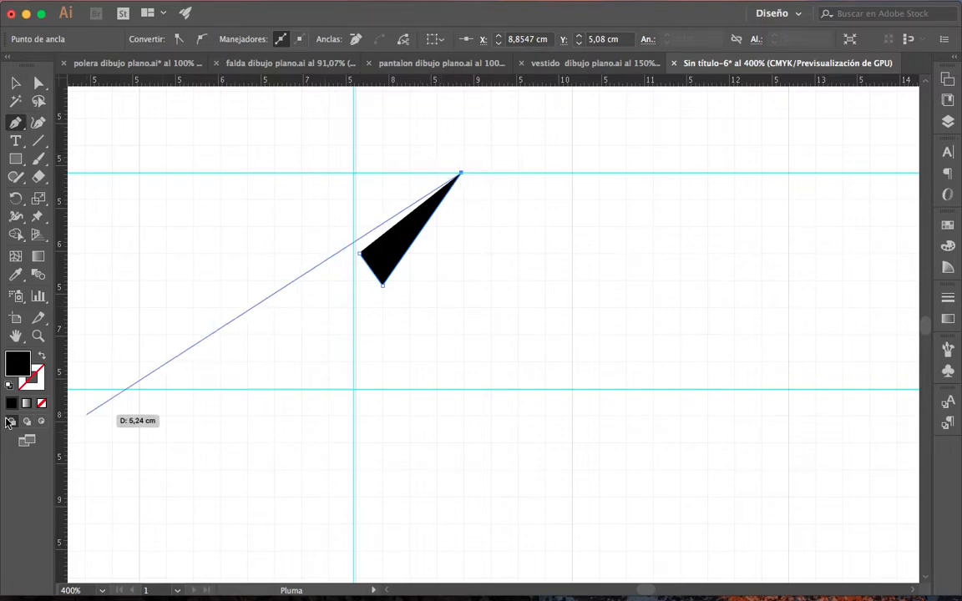
click(44, 356)
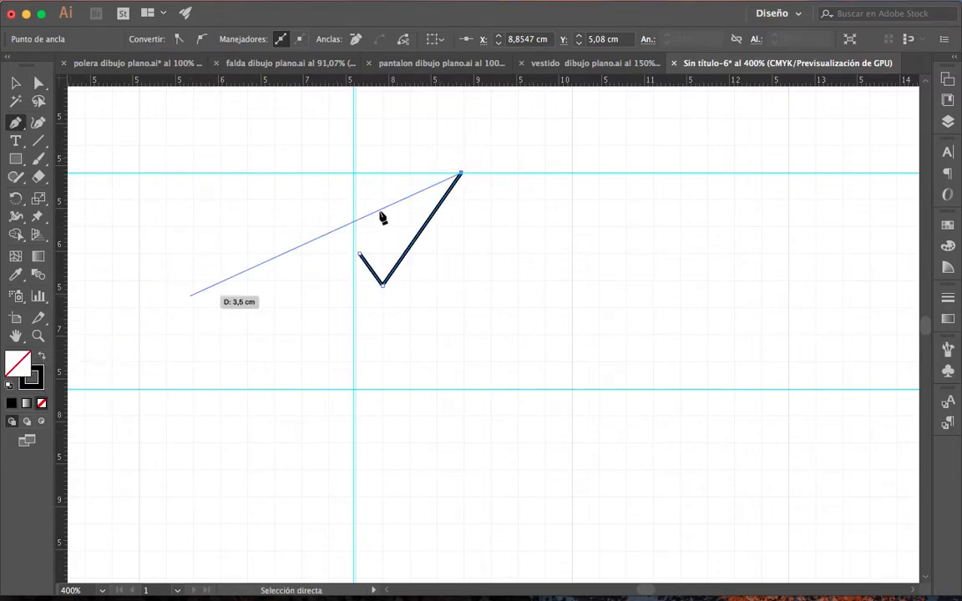
Close the collar outline with a short upper end and a slightly curved inner edge back to the starting point
click(435, 144)
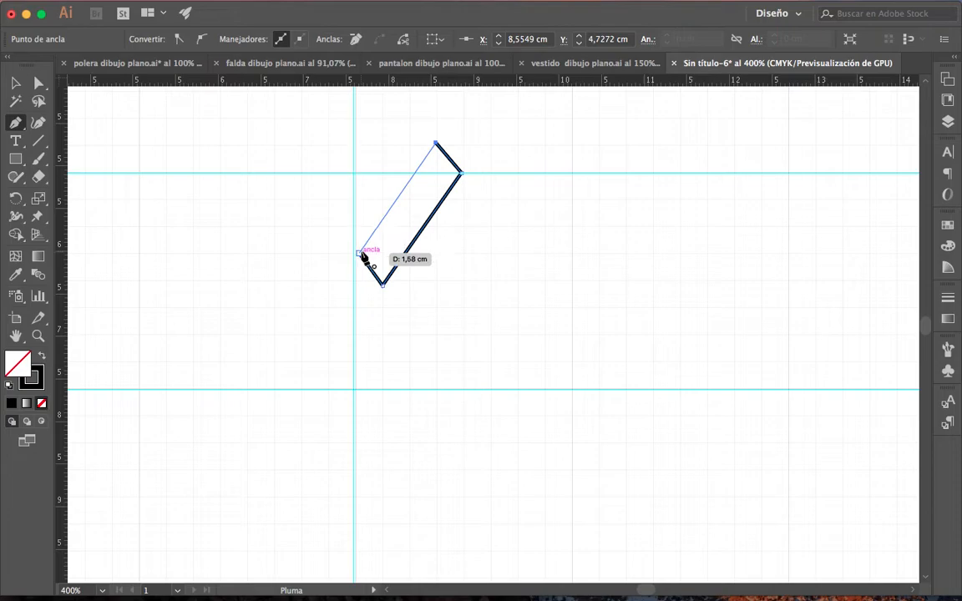
drag(359, 253, 305, 323)
key(v)
click(156, 181)
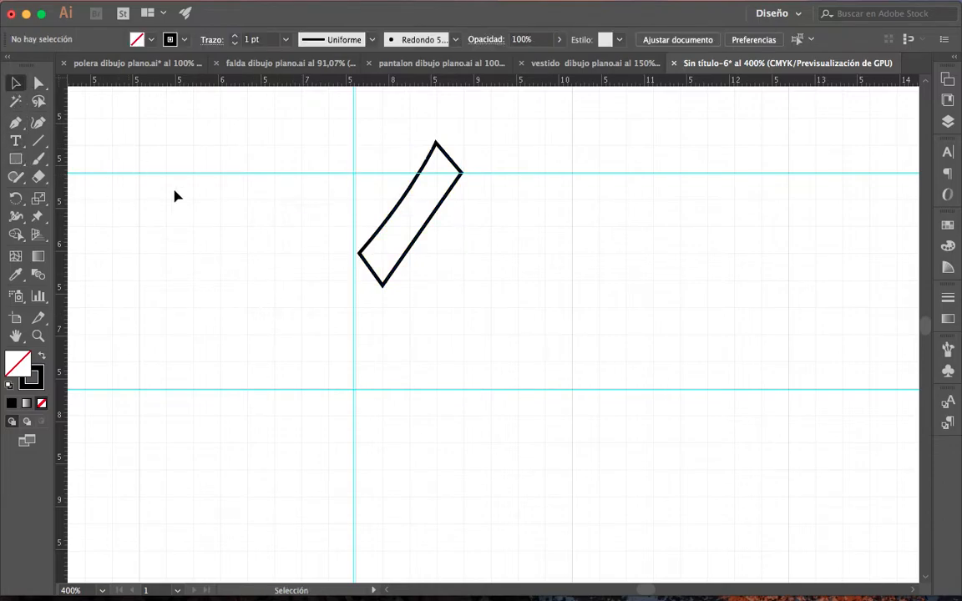
Draw the collar's curved top edge from its upper corner to the vertical centre guide with the Pen tool
click(15, 122)
click(436, 142)
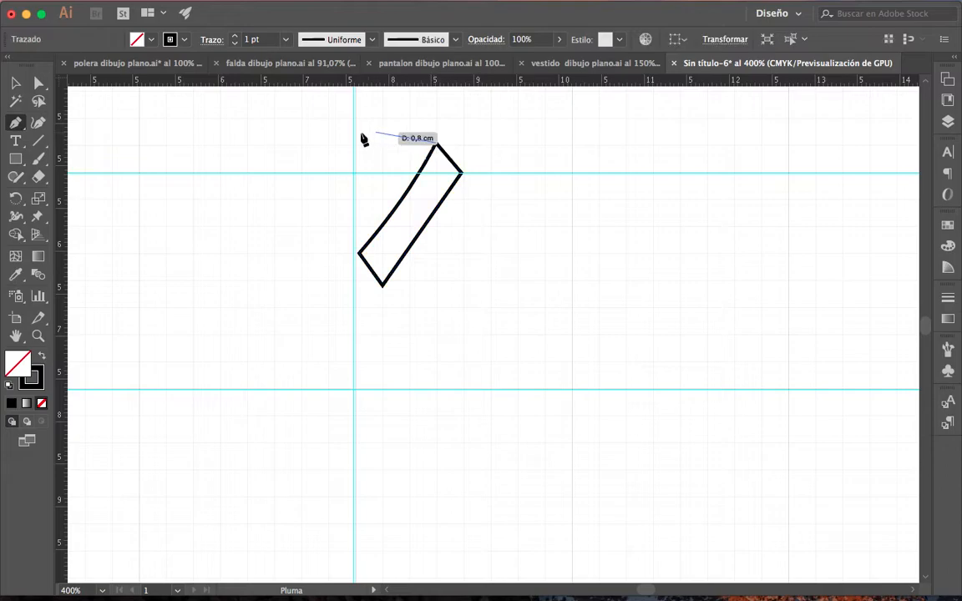
drag(353, 130, 300, 138)
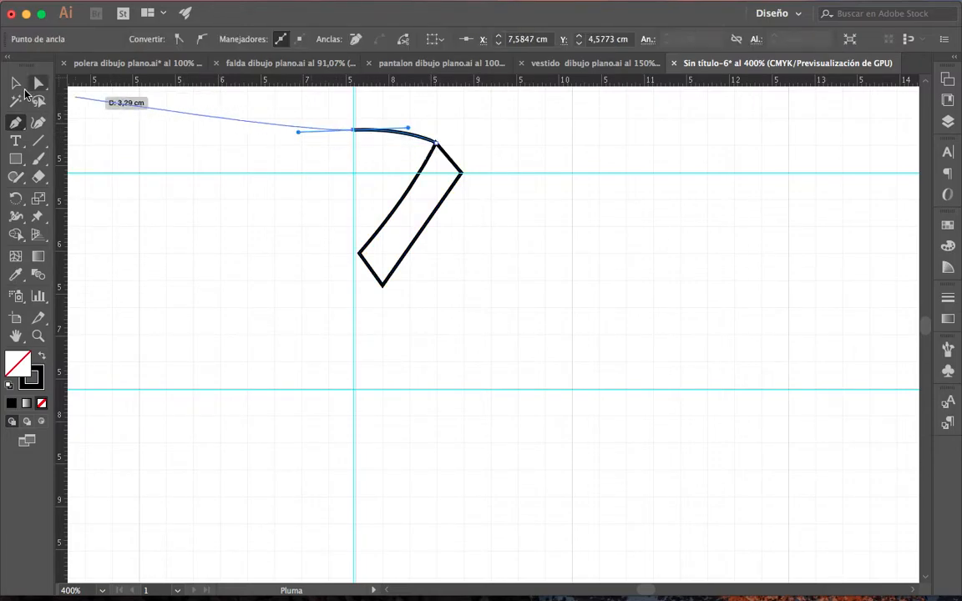
click(15, 83)
click(420, 335)
With the Pen tool, draw a sloped shoulder about 1.36 cm long from the collar's outer corner and a curved armhole ending just below the "Línea de sisa" guide
key(p)
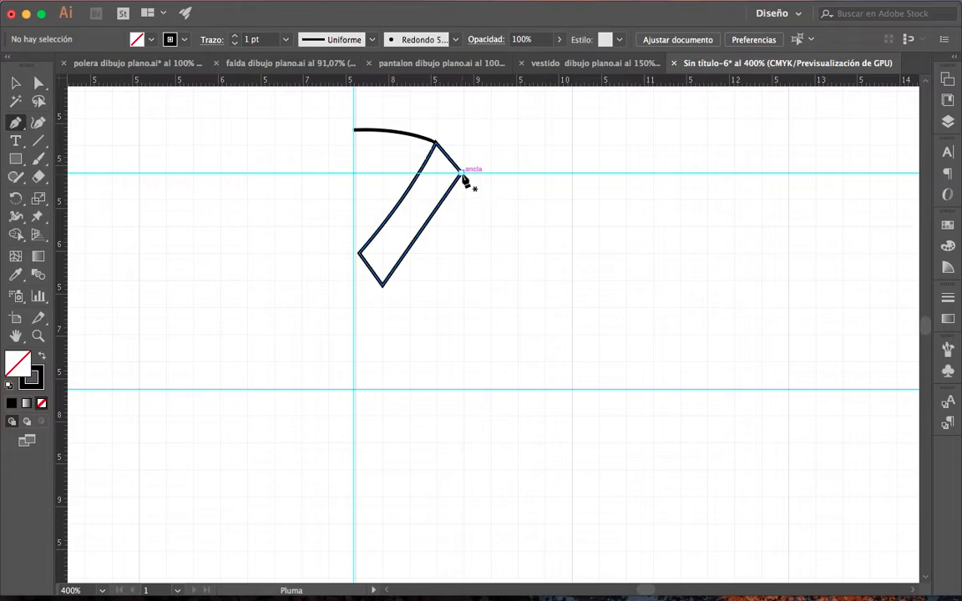
click(460, 175)
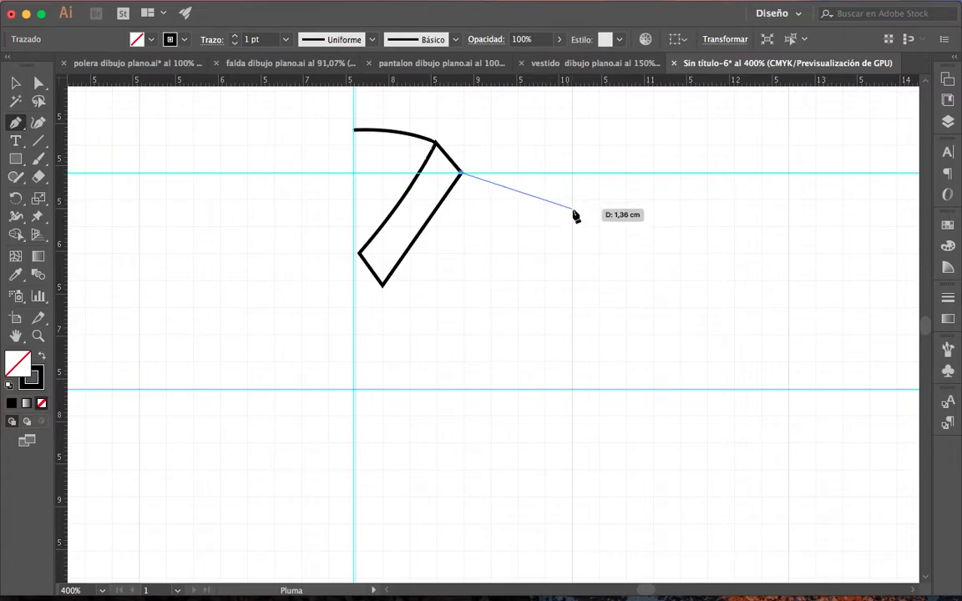
click(574, 212)
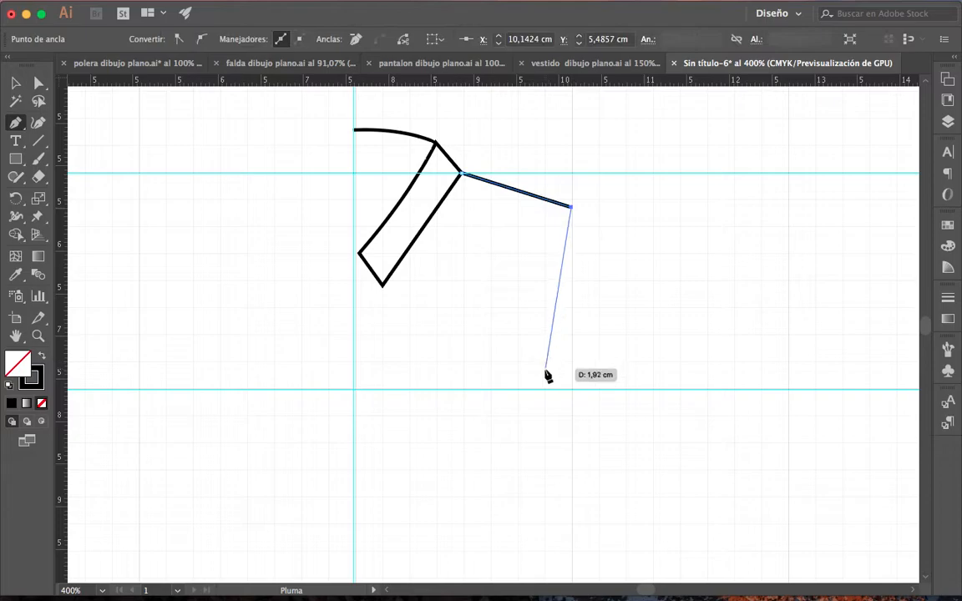
drag(553, 376, 558, 243)
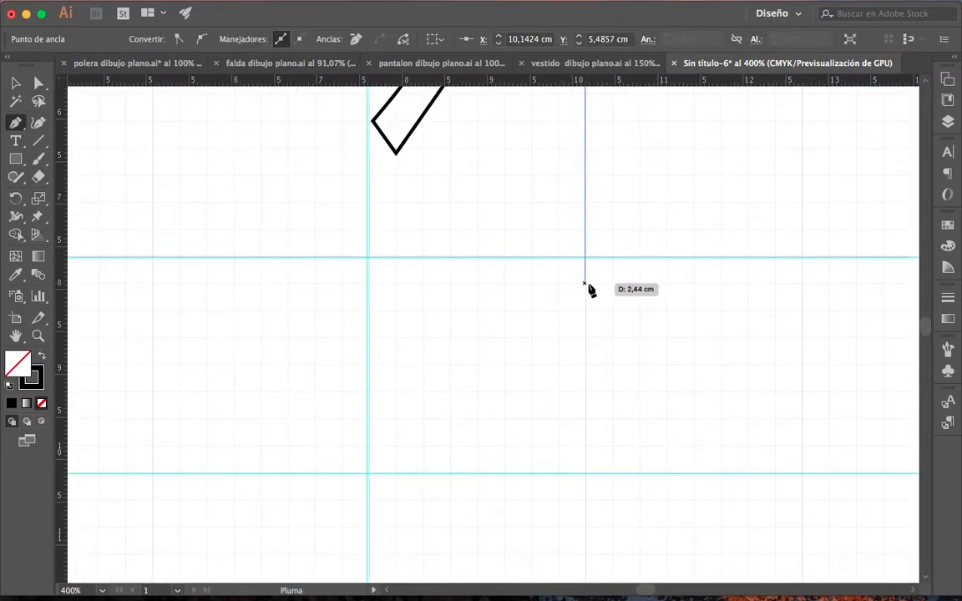
drag(584, 273, 601, 314)
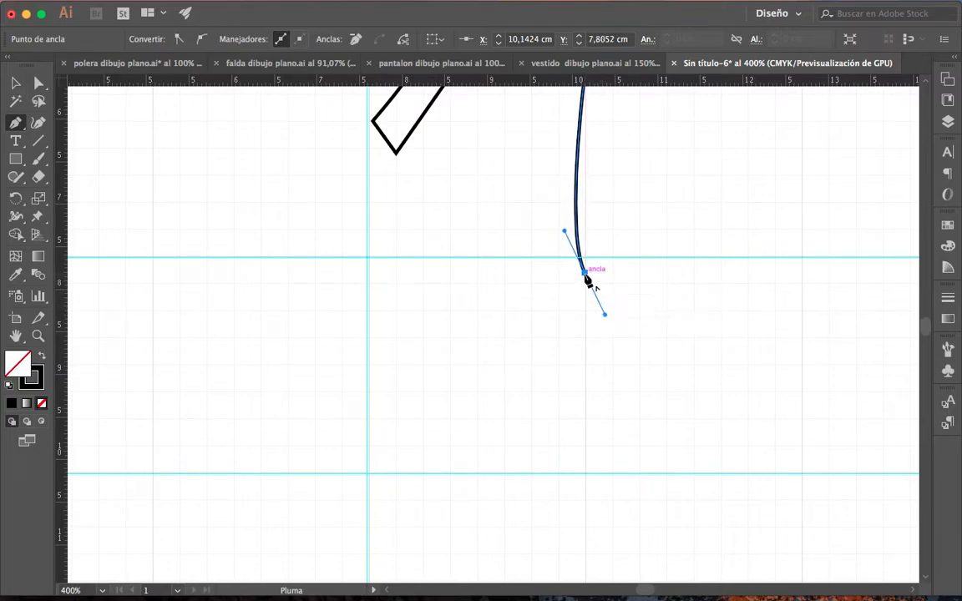
click(585, 276)
Continue the side seam from the armhole inward to the "Línea de cintura" guide and outward to the "Línea de cadera" guide with gentle curves
drag(582, 399, 574, 323)
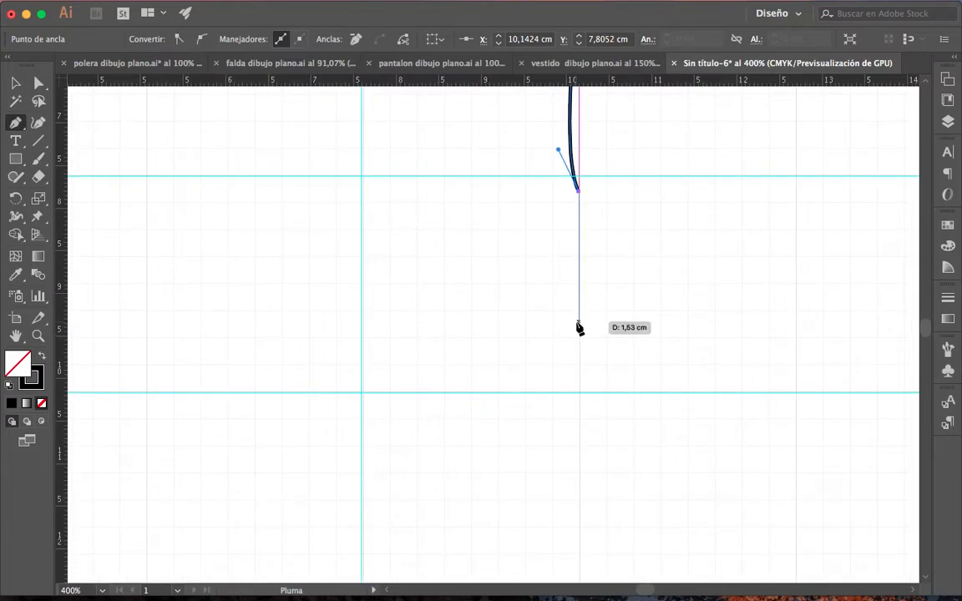
click(569, 390)
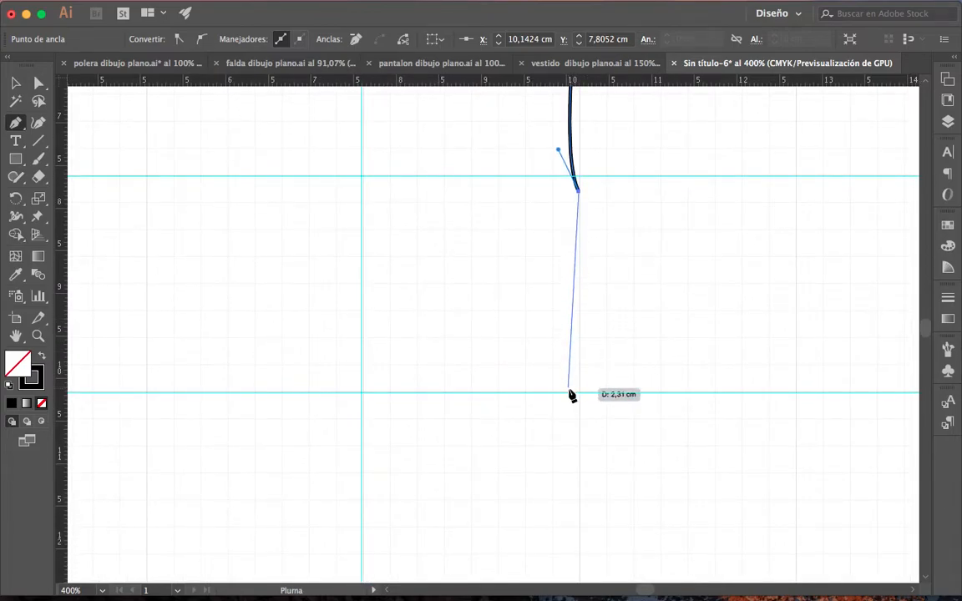
drag(568, 397, 567, 427)
key(space)
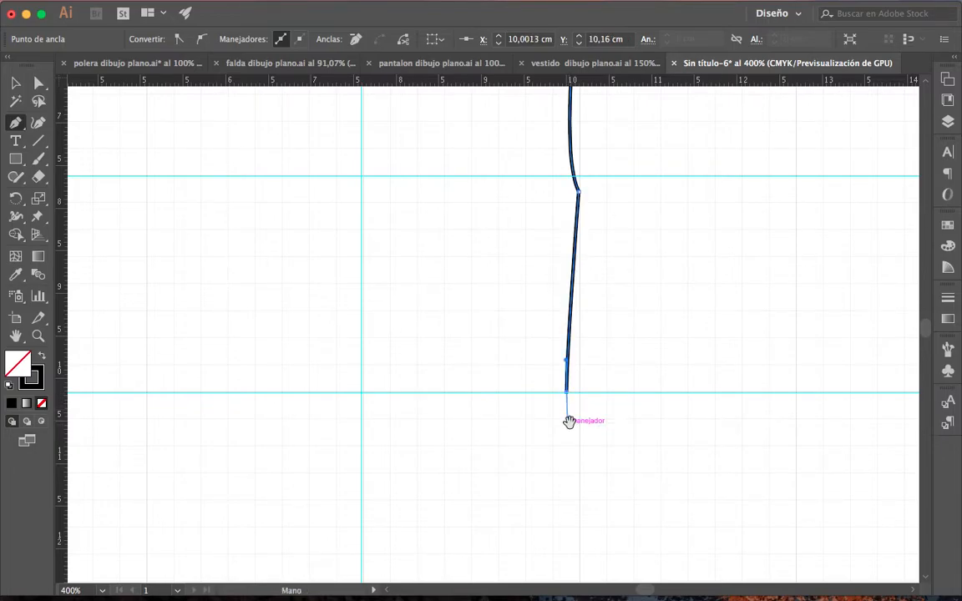
drag(569, 423, 576, 277)
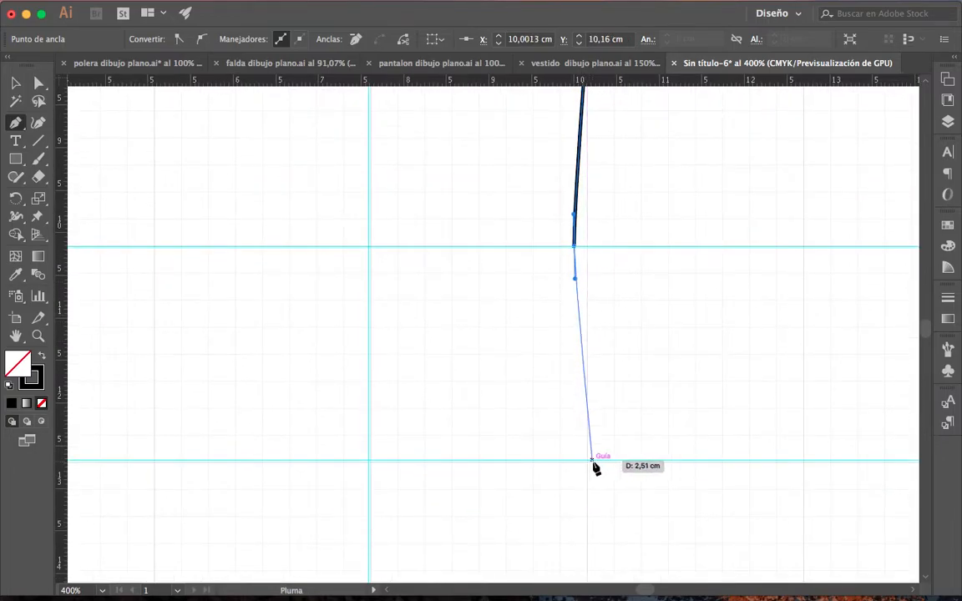
drag(594, 461, 596, 515)
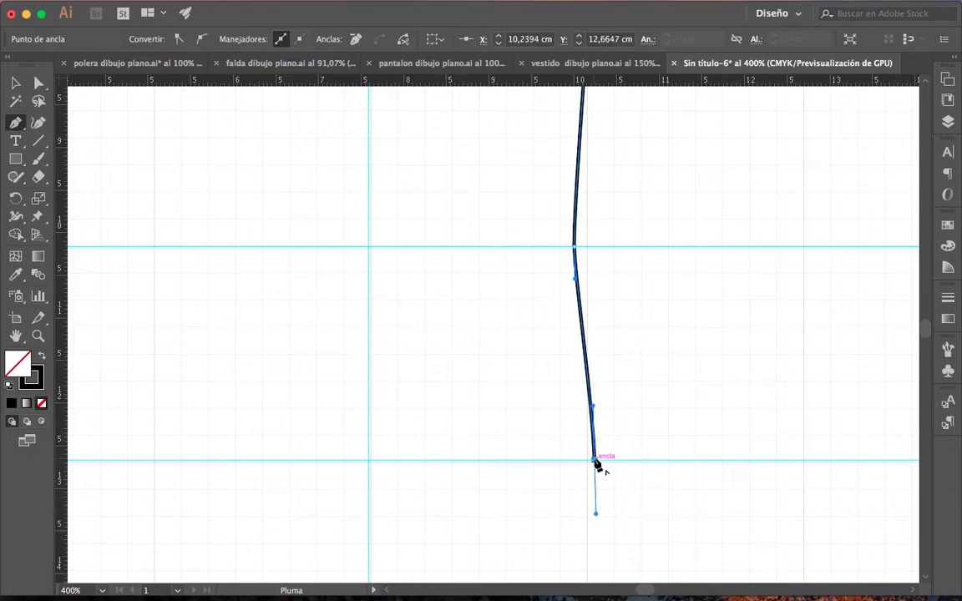
Draw the curved hem from the side seam's hip point down to the vertical centre guide at about Y 13.4 cm, and finish the path
drag(368, 522, 277, 523)
click(15, 83)
click(39, 336)
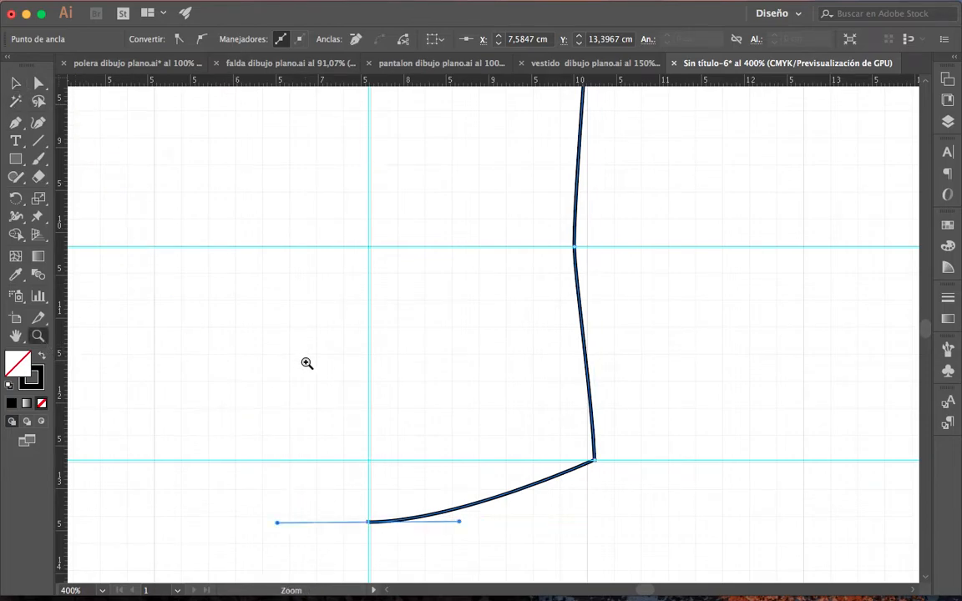
alt+click(305, 362)
alt+click(304, 362)
drag(591, 389, 429, 452)
click(15, 82)
click(538, 316)
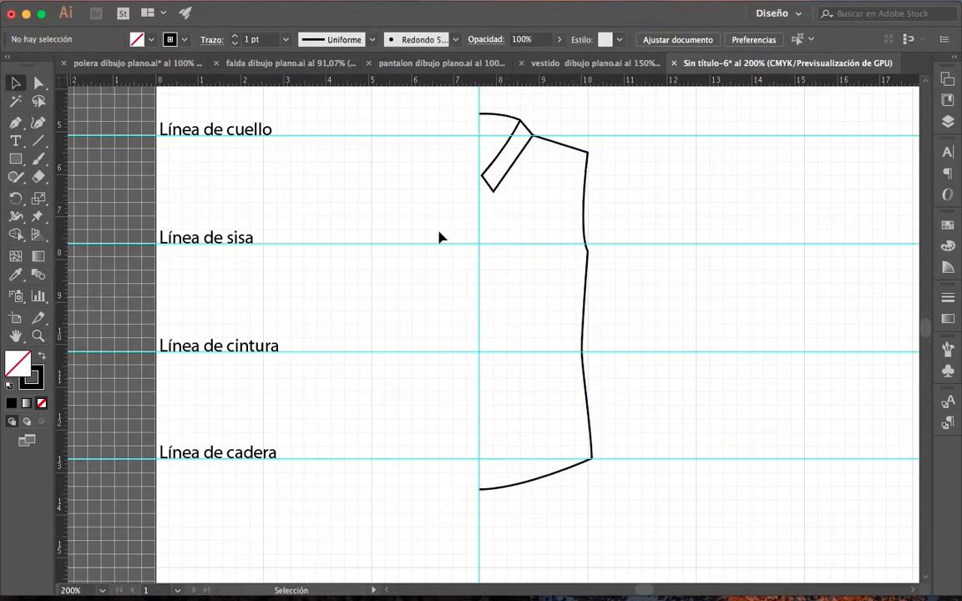
Move the anchor point at the collar's lower tip slightly down and outward with Direct Selection
click(39, 334)
click(391, 177)
click(518, 244)
click(483, 321)
drag(367, 381, 415, 271)
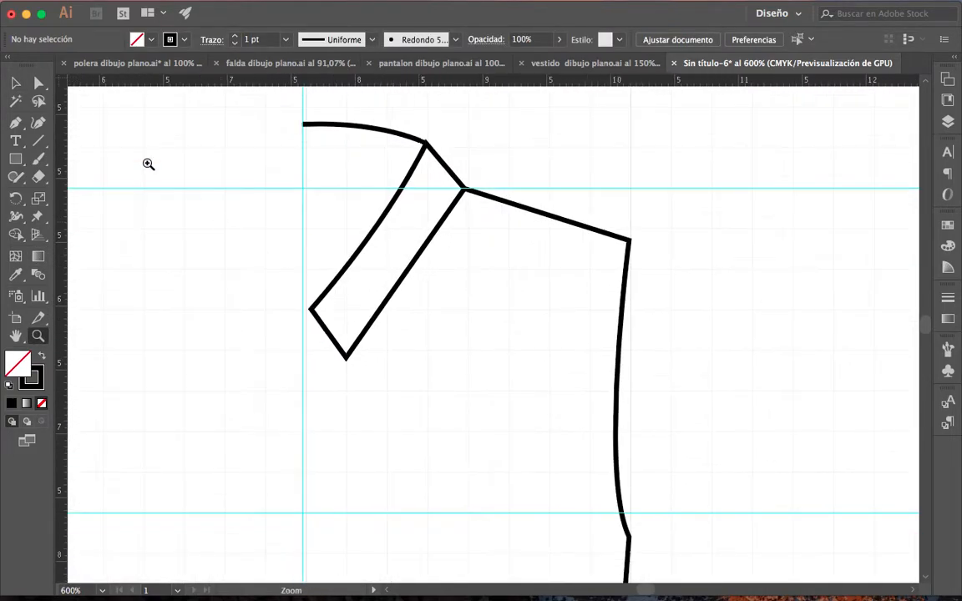
click(40, 84)
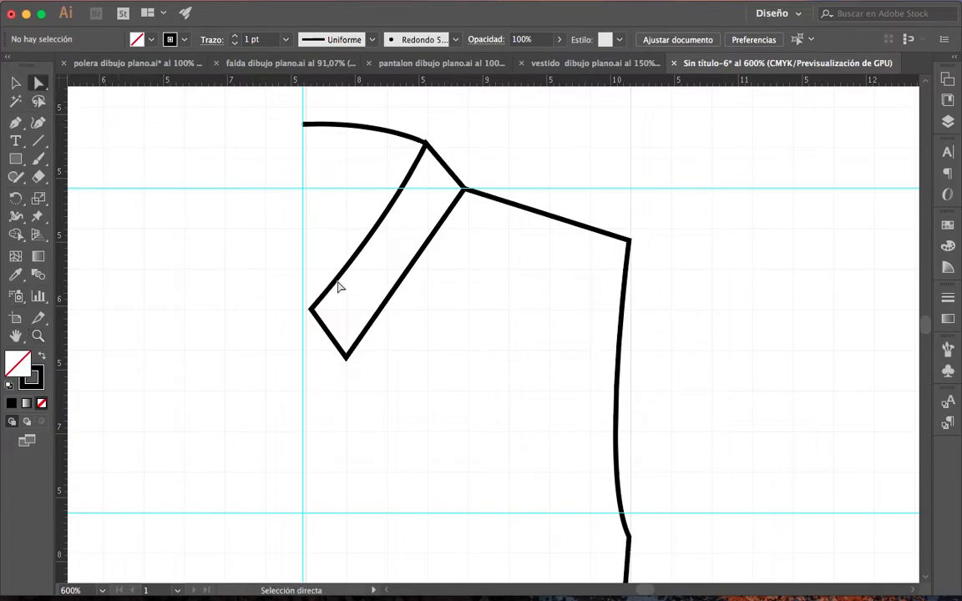
click(346, 358)
drag(347, 360, 352, 373)
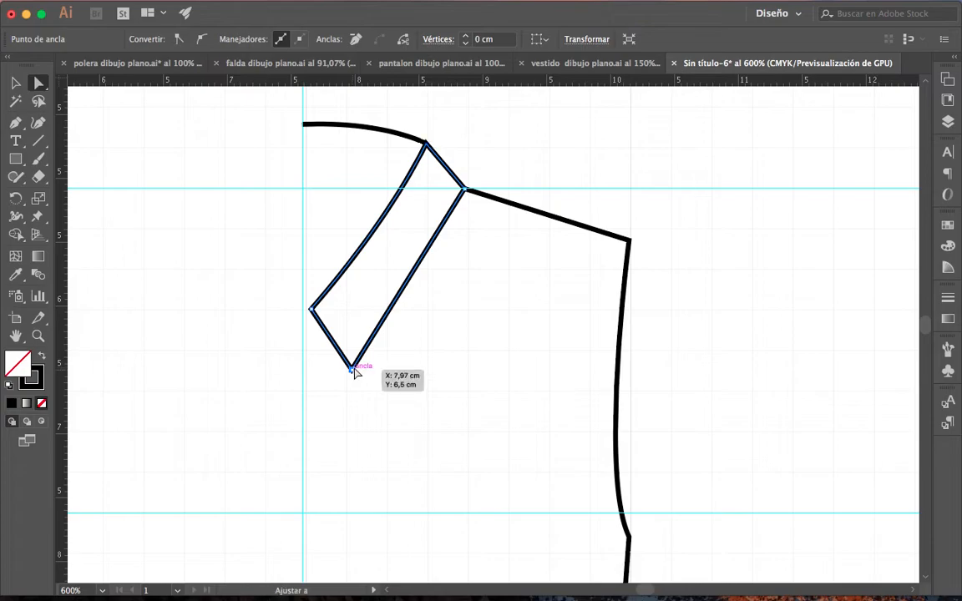
drag(354, 369, 353, 364)
click(379, 377)
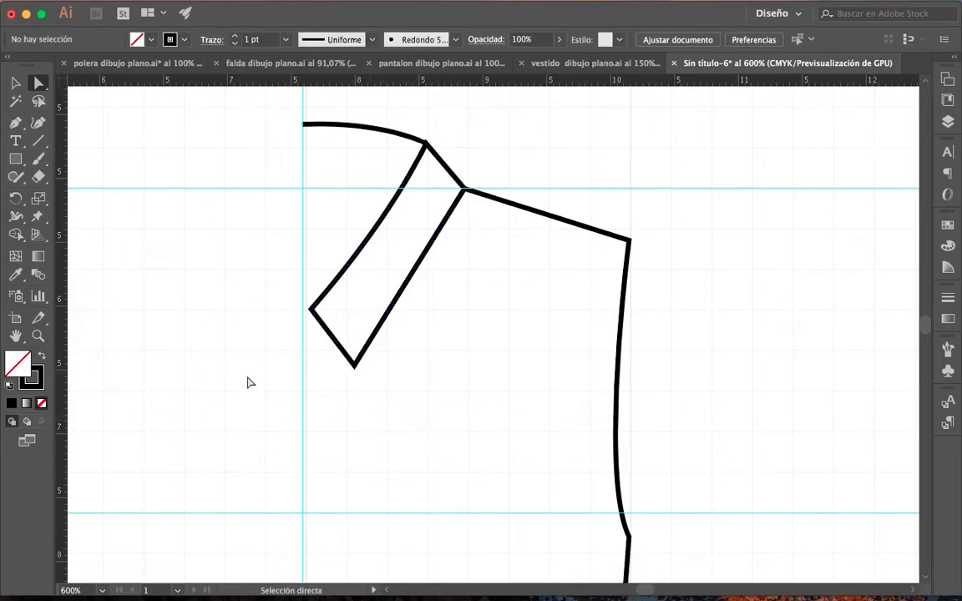
With the Pen tool, draw the sleeve's curved upper outer edge from the shoulder tip to just below the "Línea de sisa" guide
click(37, 336)
alt+click(365, 367)
alt+click(367, 368)
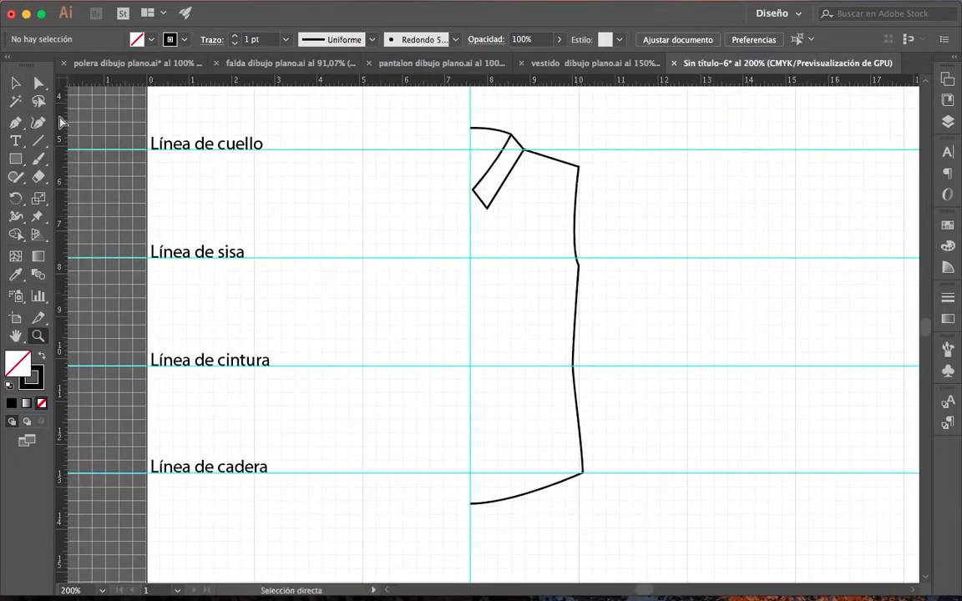
click(15, 122)
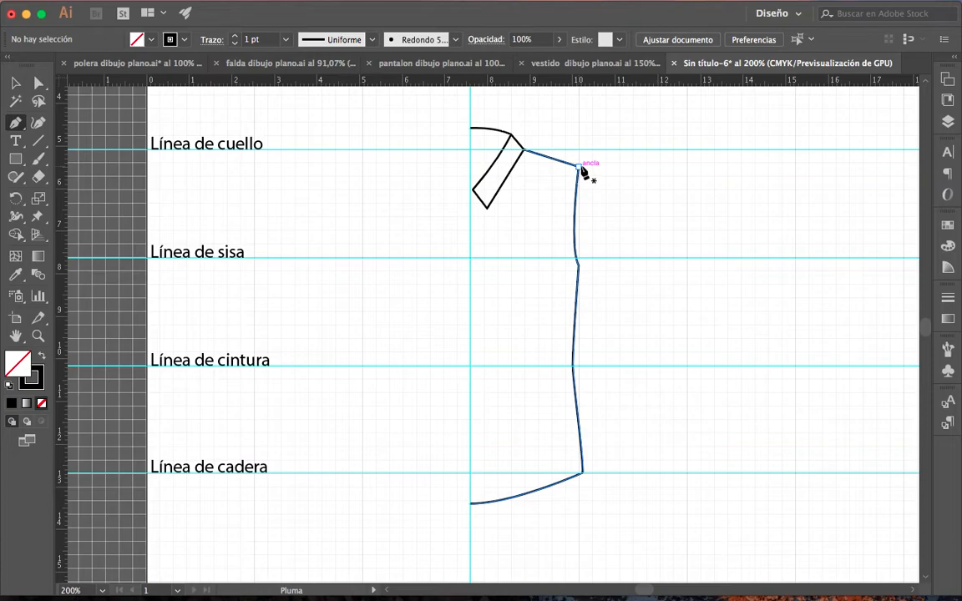
click(32, 87)
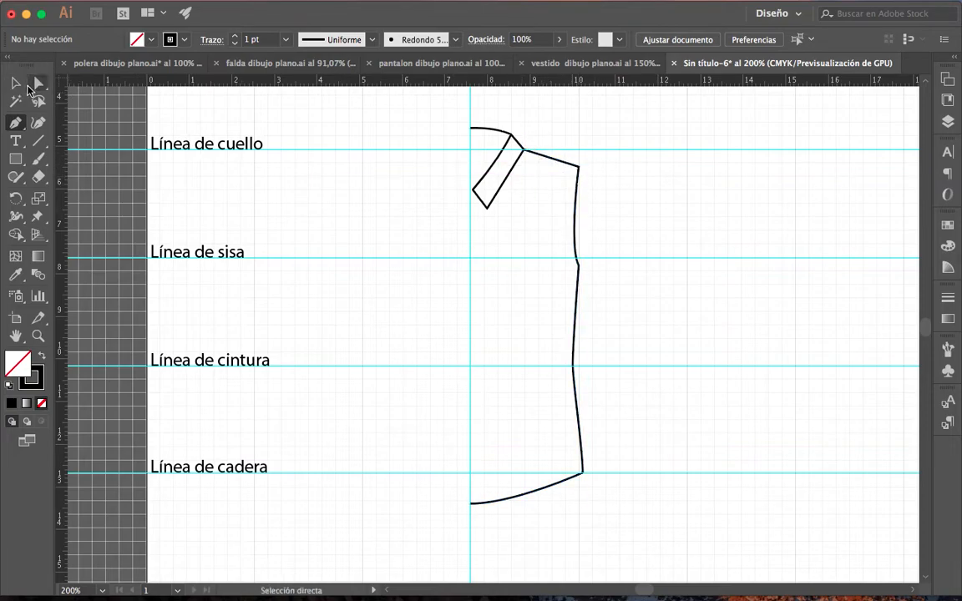
click(17, 118)
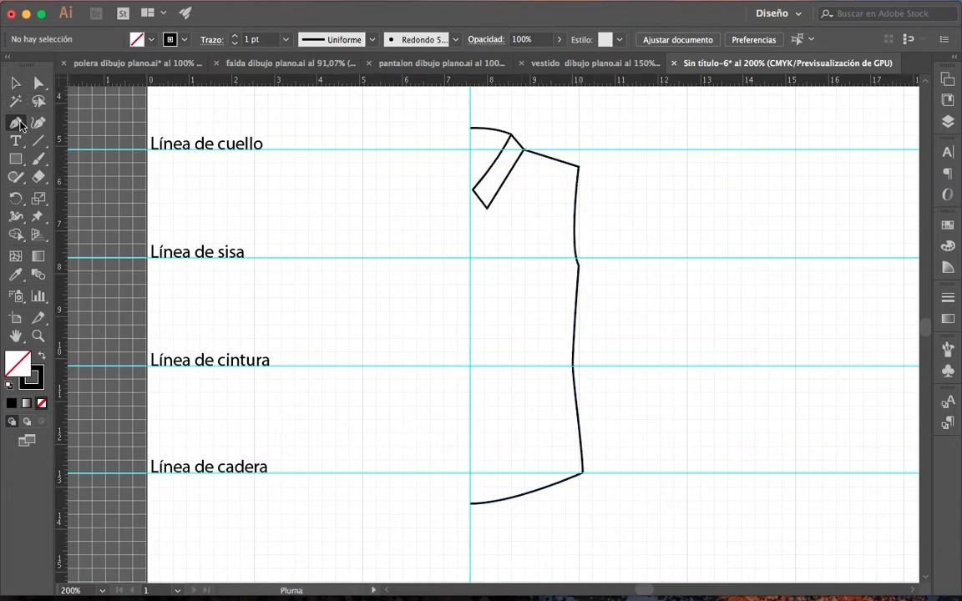
click(578, 167)
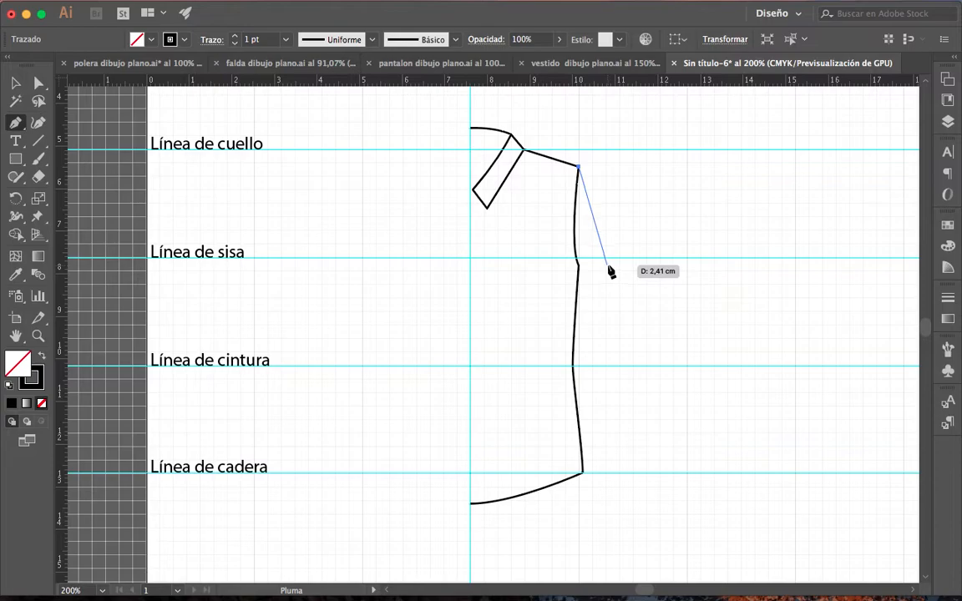
drag(609, 265, 621, 360)
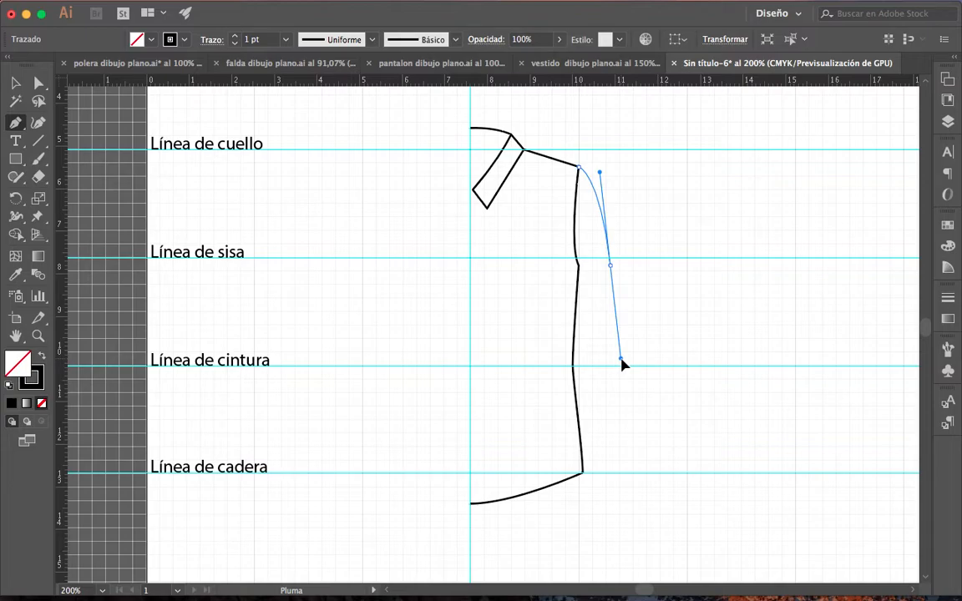
drag(623, 364, 621, 363)
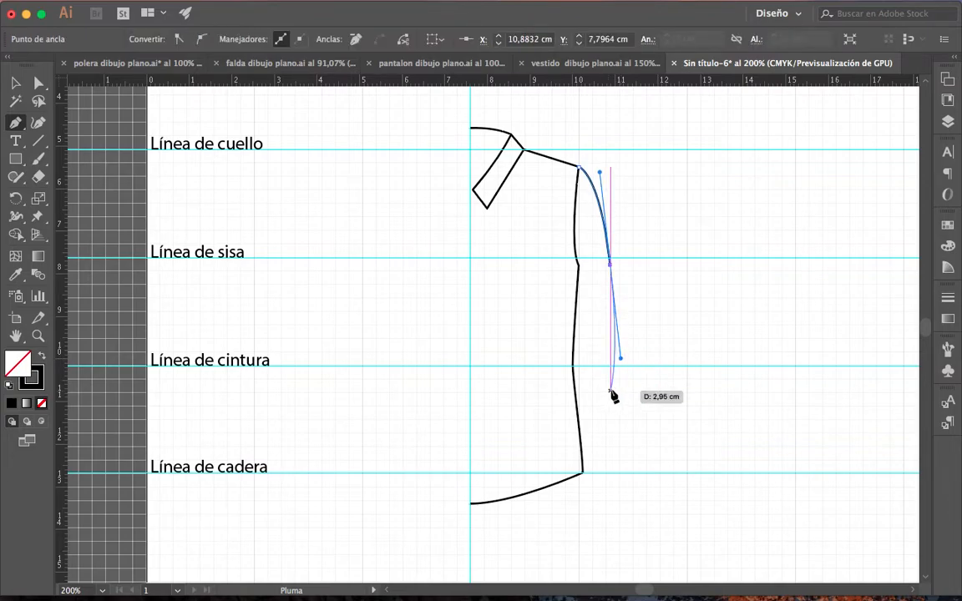
Extend the sleeve's outer edge past the hip guide, add a lower end about 0.81 cm wide, and join its short inner edge to the hem
click(617, 463)
drag(617, 470, 616, 473)
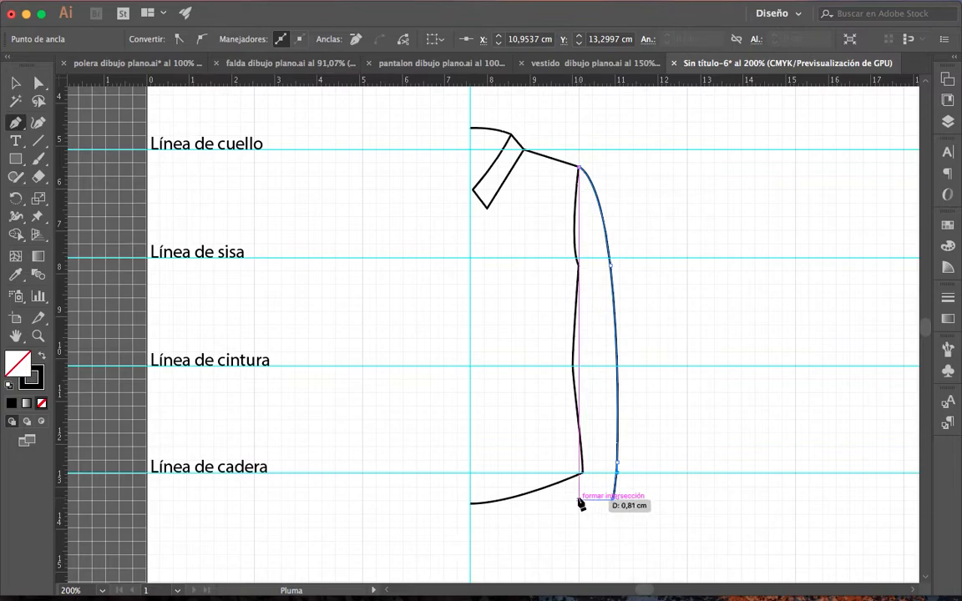
click(580, 501)
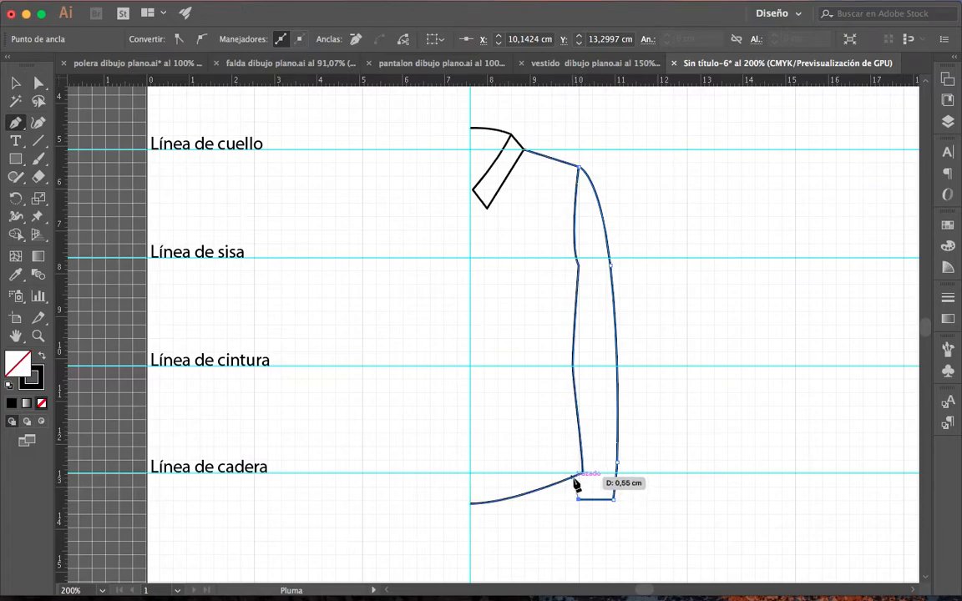
click(576, 478)
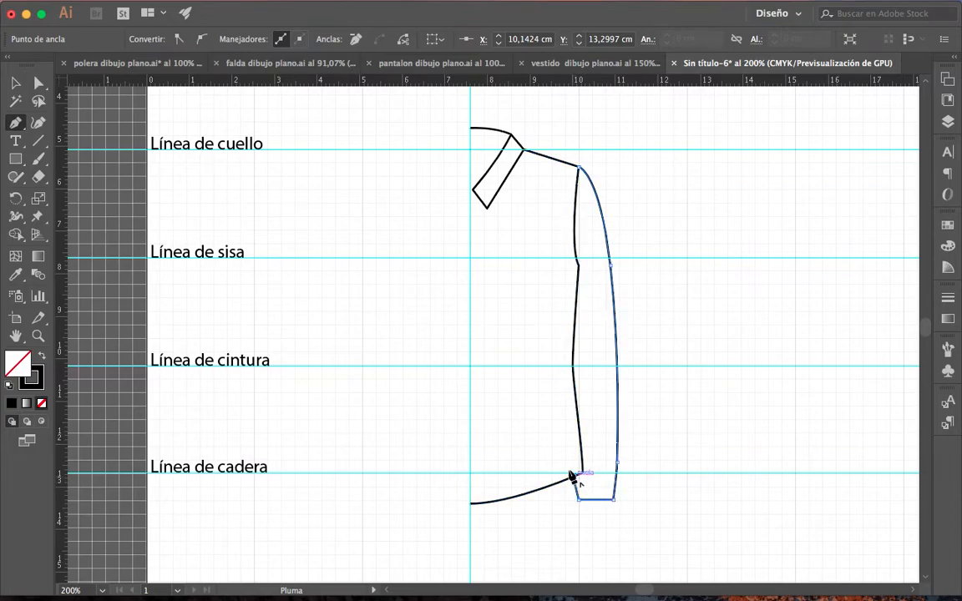
click(14, 84)
click(676, 401)
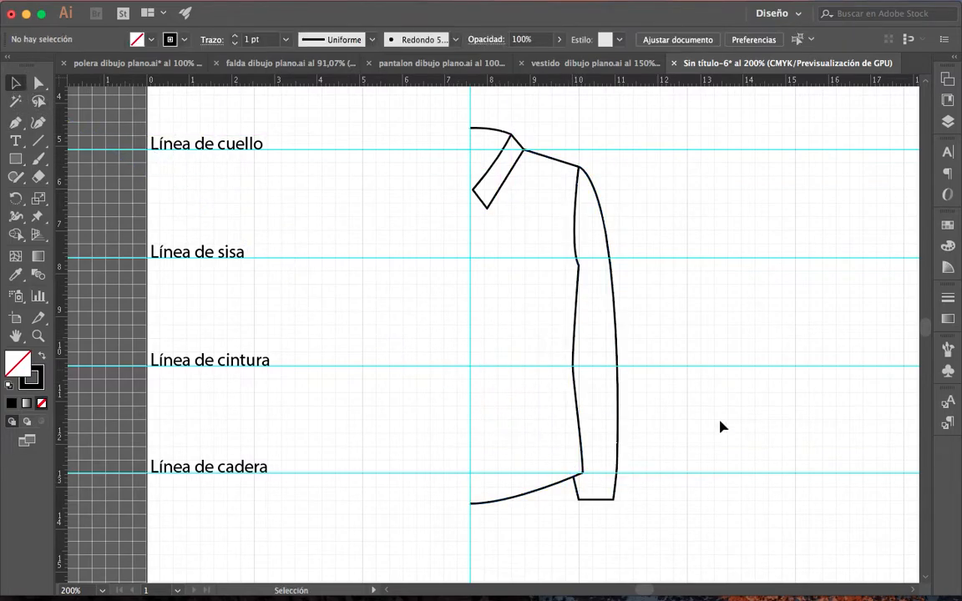
Move the sleeve's outer lower corner slightly outward with Direct Selection
scroll(646, 503, down, 3)
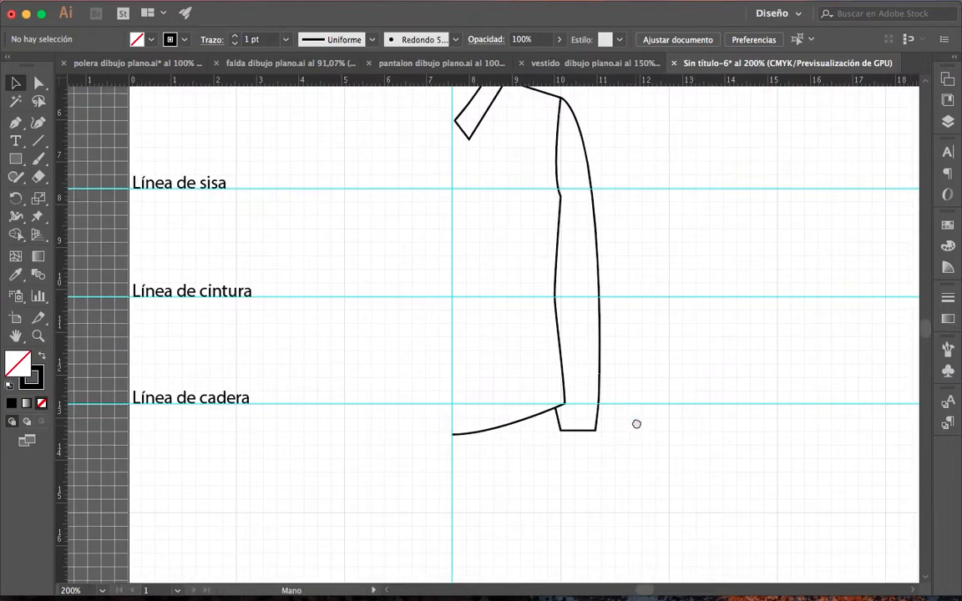
click(38, 336)
click(579, 427)
click(581, 428)
click(383, 230)
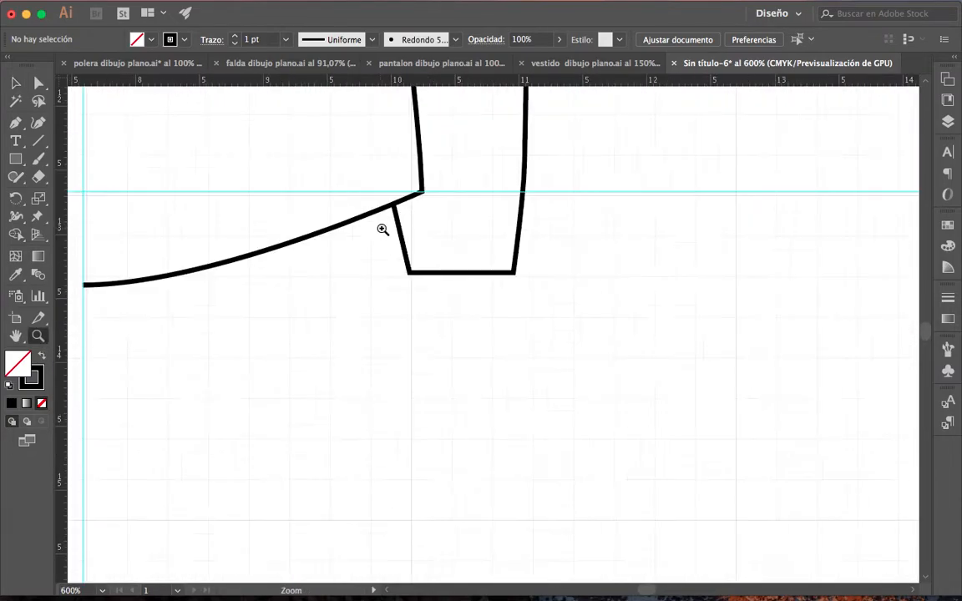
click(514, 327)
click(14, 83)
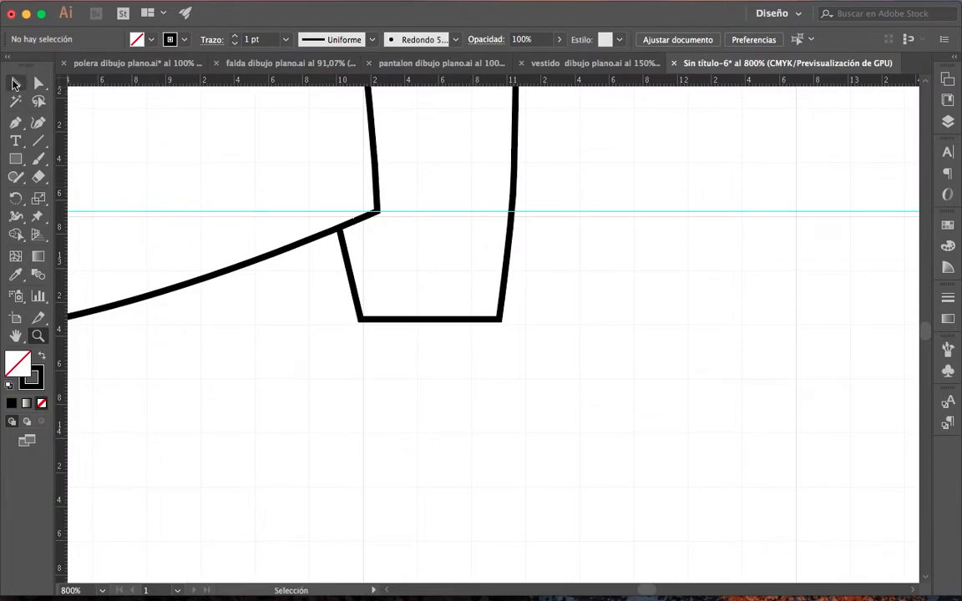
click(40, 85)
click(499, 321)
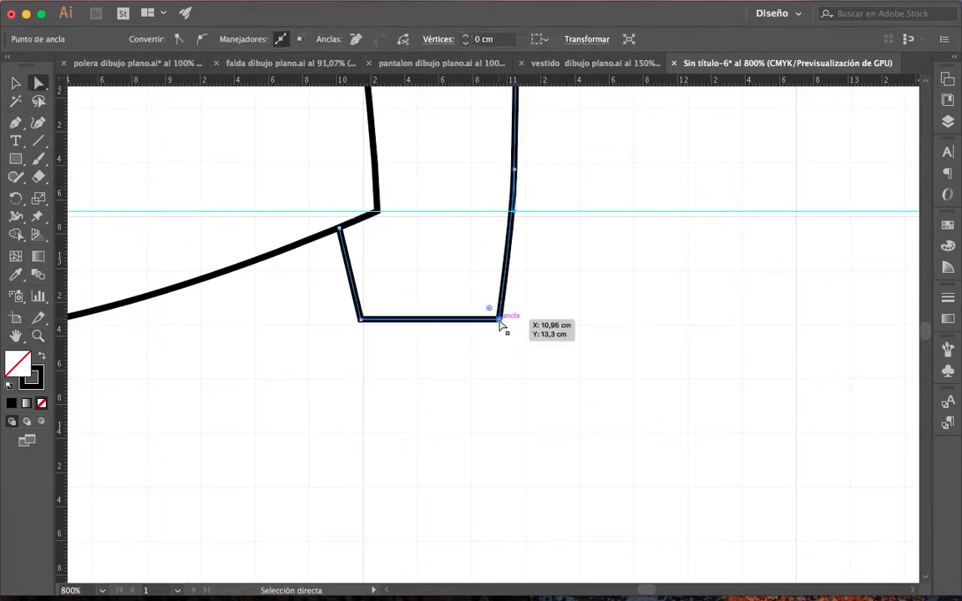
drag(503, 326, 506, 326)
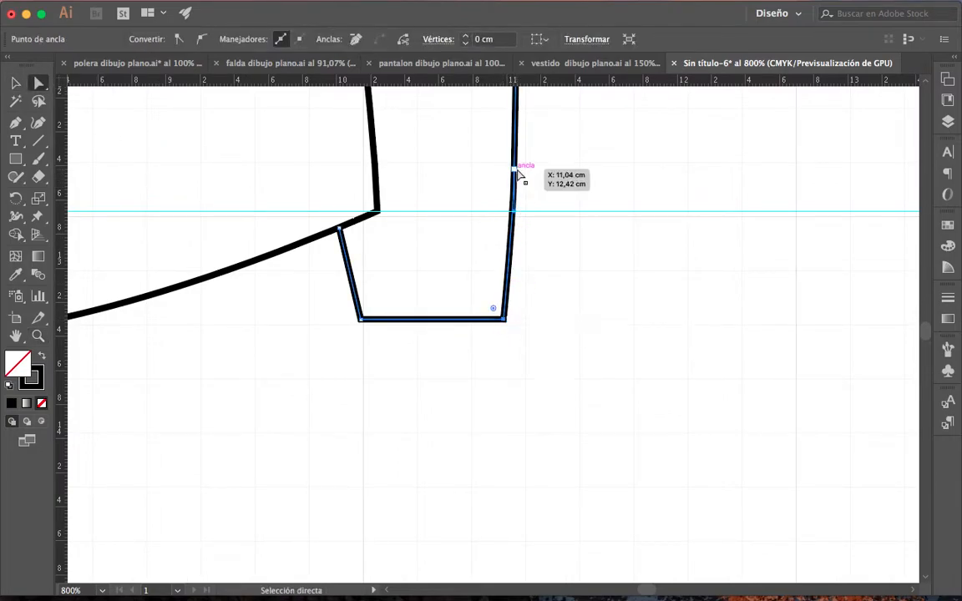
Move the sleeve's outer anchor above the hip guide outward to about X 11.12 cm, and shift the inner lower corner toward the body
mouse_move(518, 172)
mouse_down()
mouse_move(526, 178)
mouse_move(530, 168)
mouse_up()
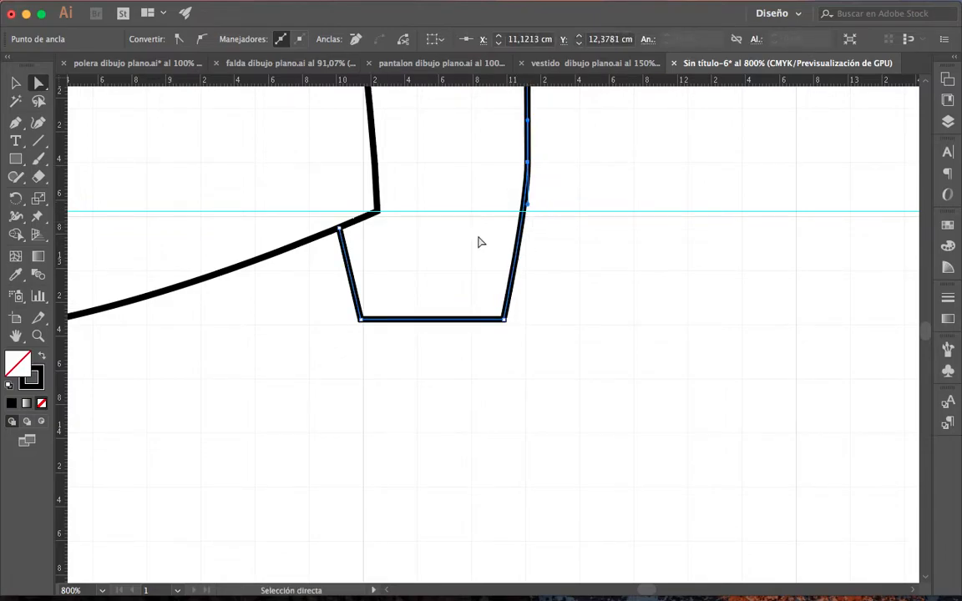
drag(362, 329, 349, 325)
click(369, 354)
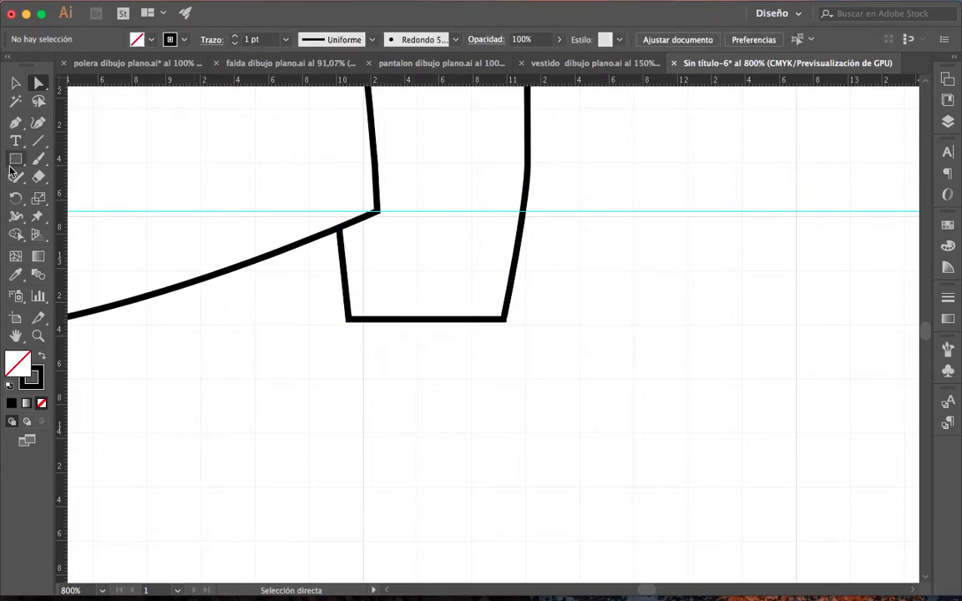
Draw a rectangular cuff at the sleeve's lower end with the Rectangle tool, about 0.9 cm wide and 0.6 cm high
click(16, 161)
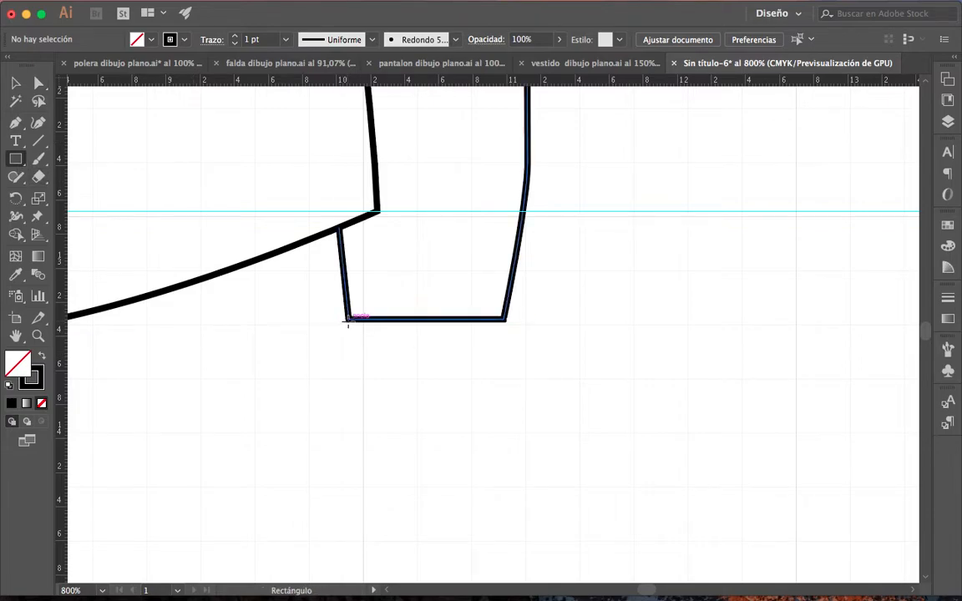
drag(349, 319, 507, 422)
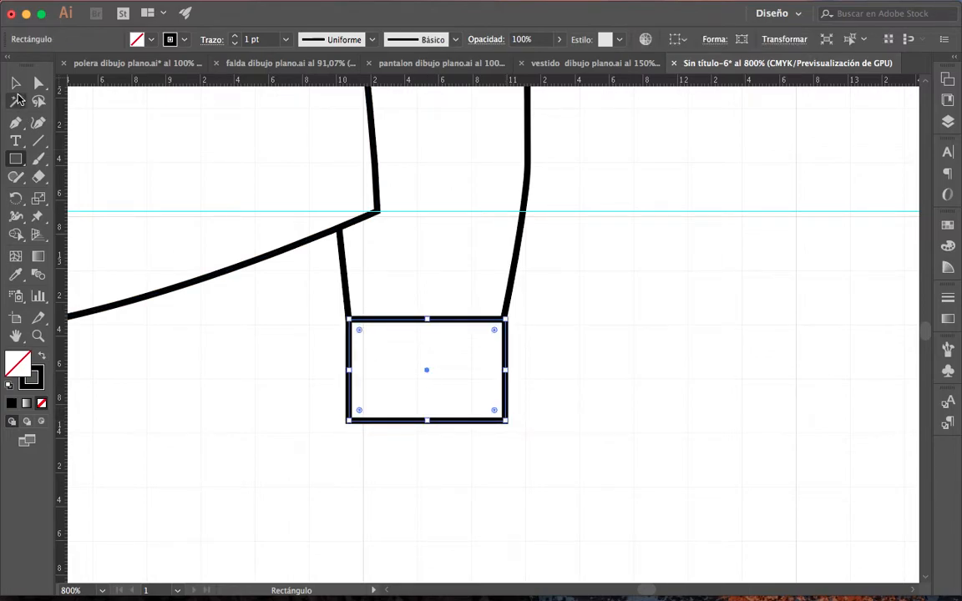
click(15, 83)
click(109, 206)
With the Pen tool, draw a straight line across the full width of the cuff, just below its upper edge
key(p)
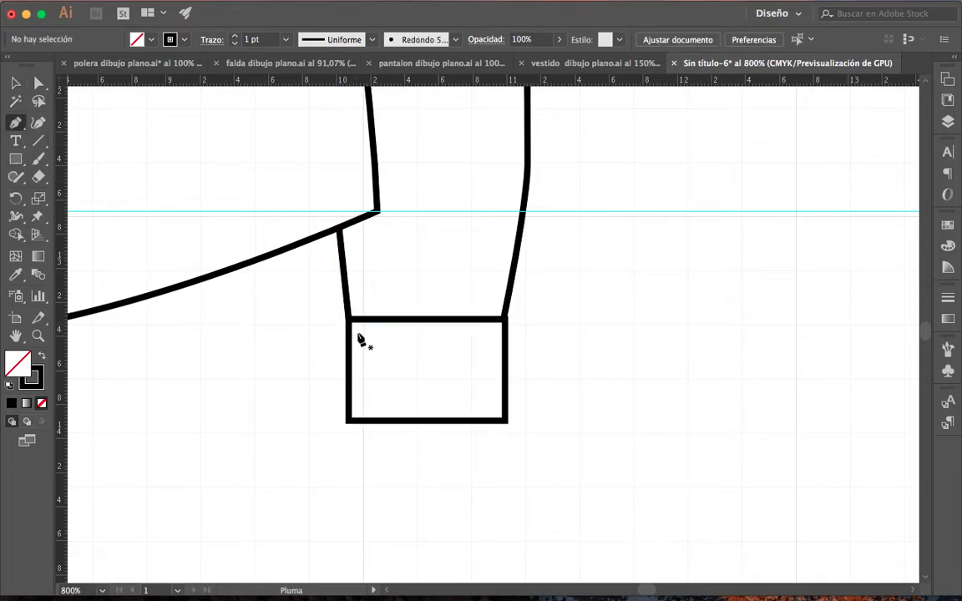
click(349, 327)
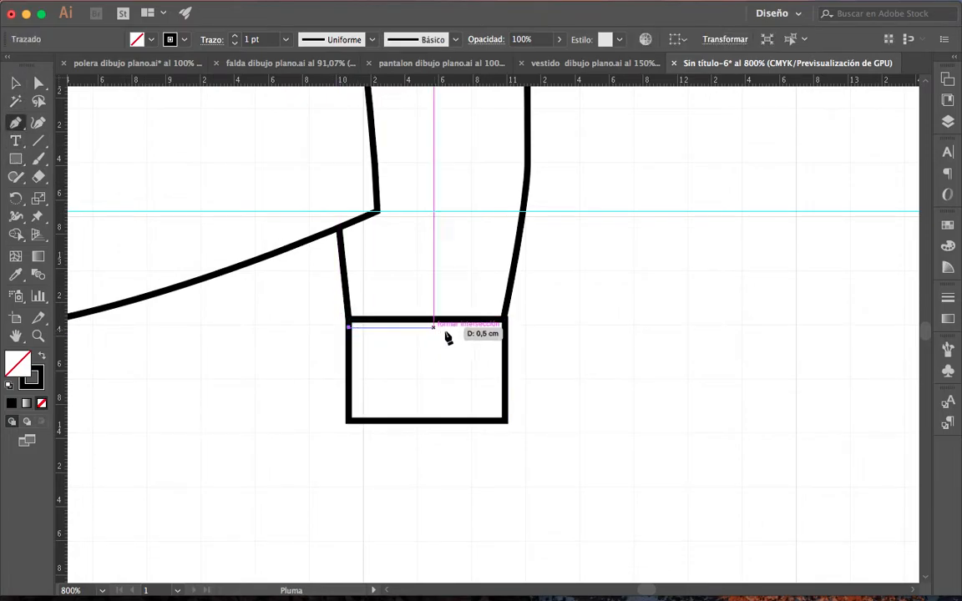
click(505, 328)
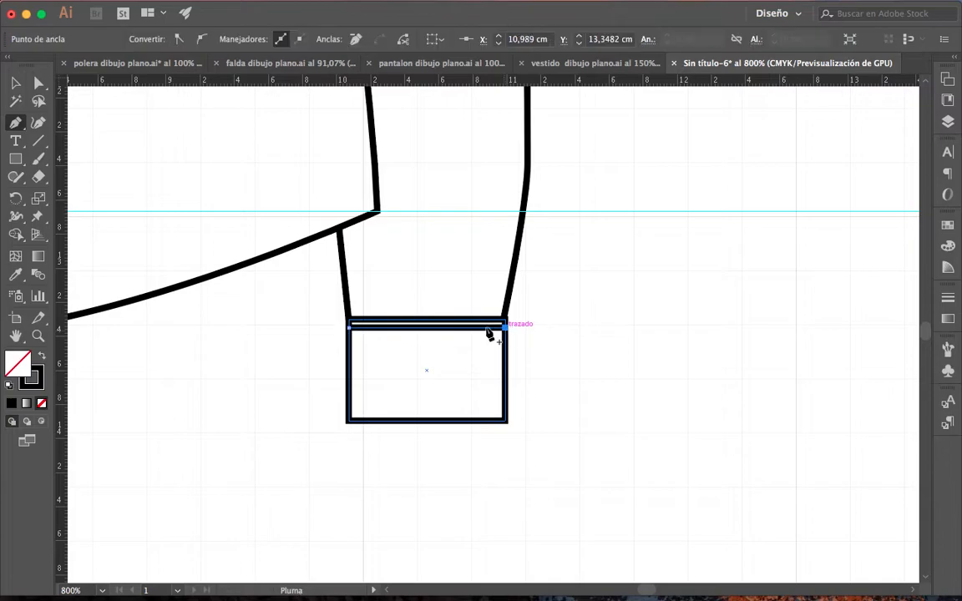
Turn the line inside the cuff into stitching with a 0.5 pt dashed stroke and 2 pt dashes
click(17, 85)
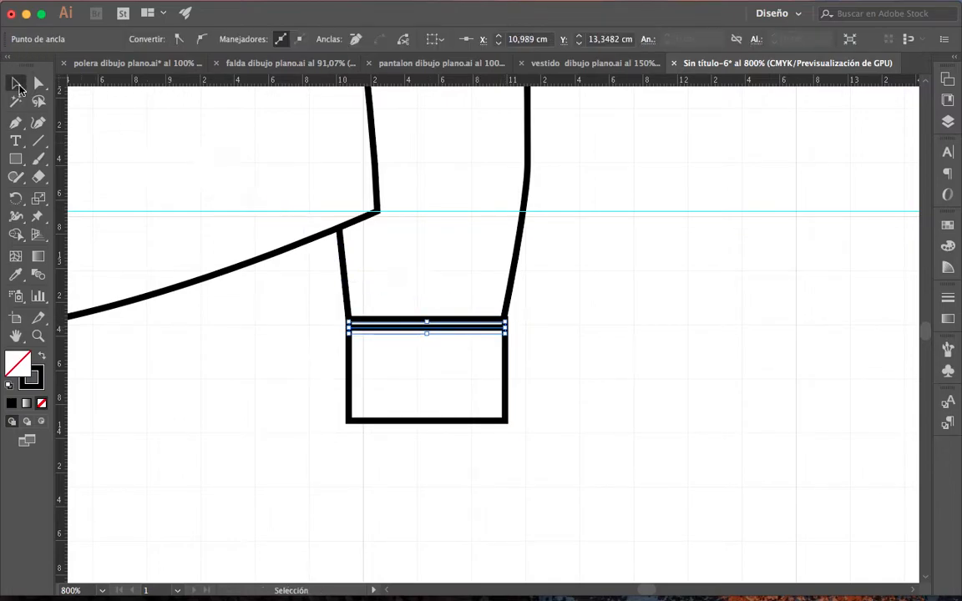
click(948, 299)
click(872, 314)
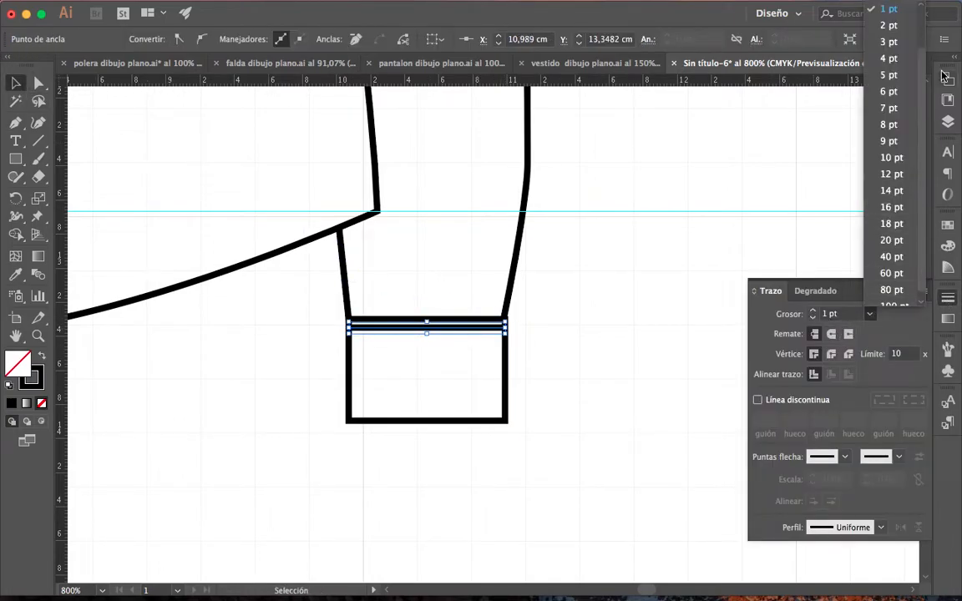
drag(920, 75, 921, 35)
click(891, 27)
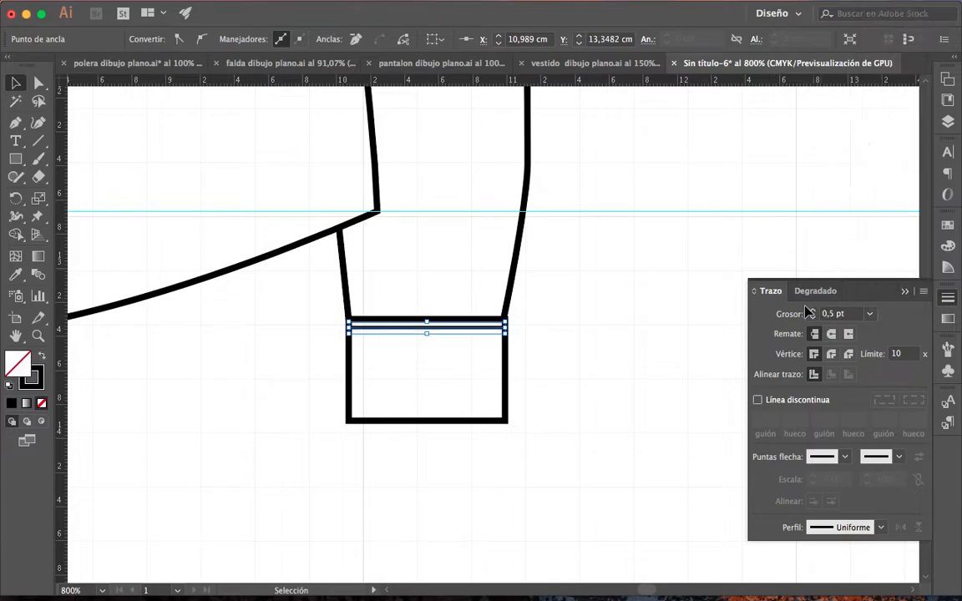
click(758, 400)
click(666, 403)
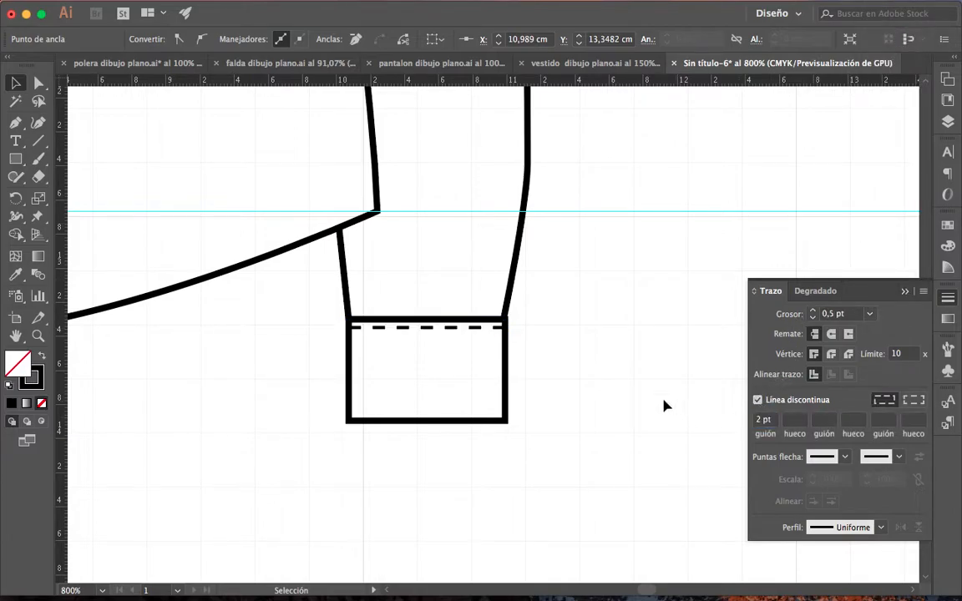
Duplicate the dashed stitch line to just above the cuff's lower edge
click(452, 333)
drag(437, 337, 443, 417)
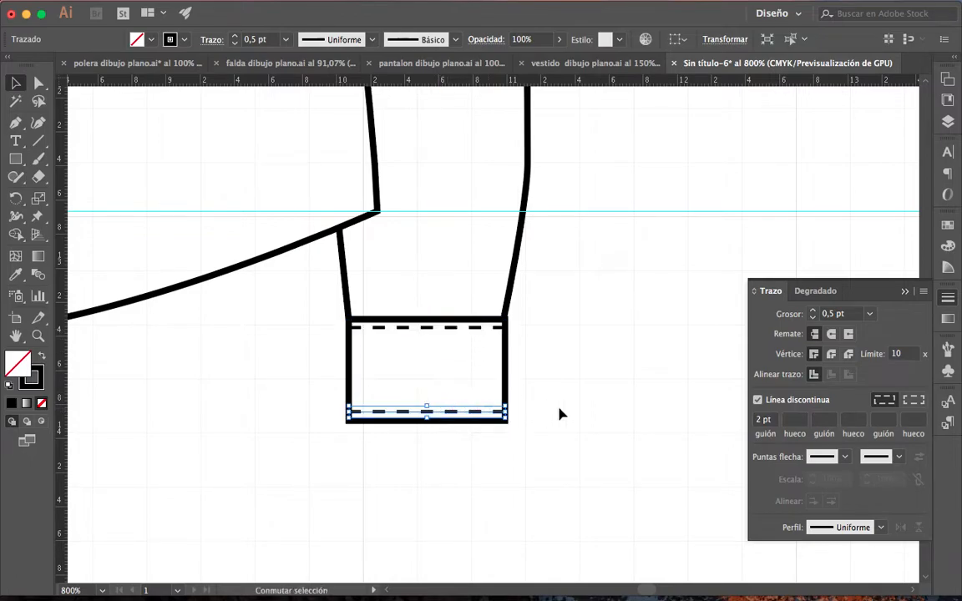
click(86, 224)
Draw a curved sleeve opening line inside the outer edge, from the cuff's upper edge to about X 10.99 cm, Y 11.85 cm
click(15, 122)
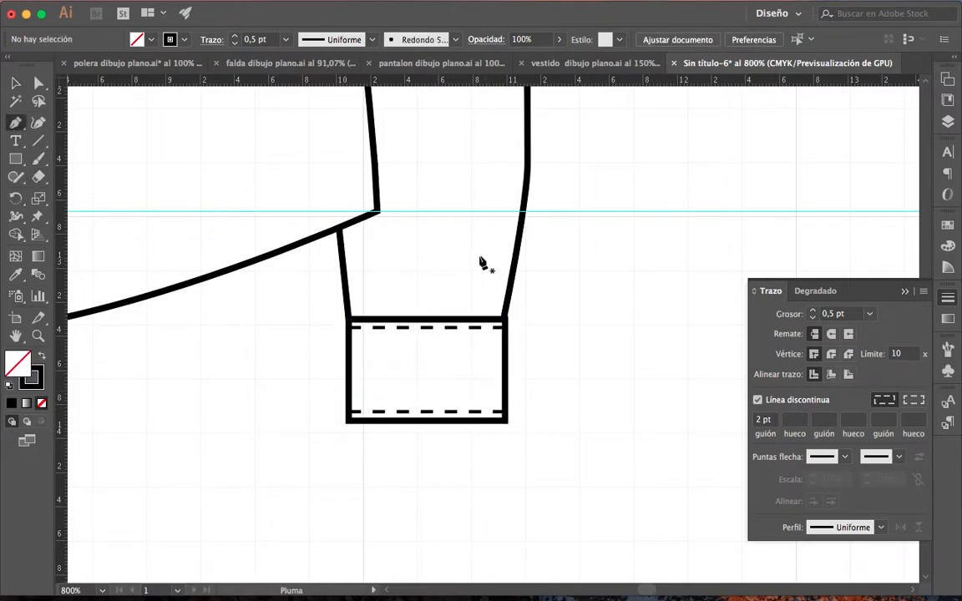
drag(464, 255, 450, 380)
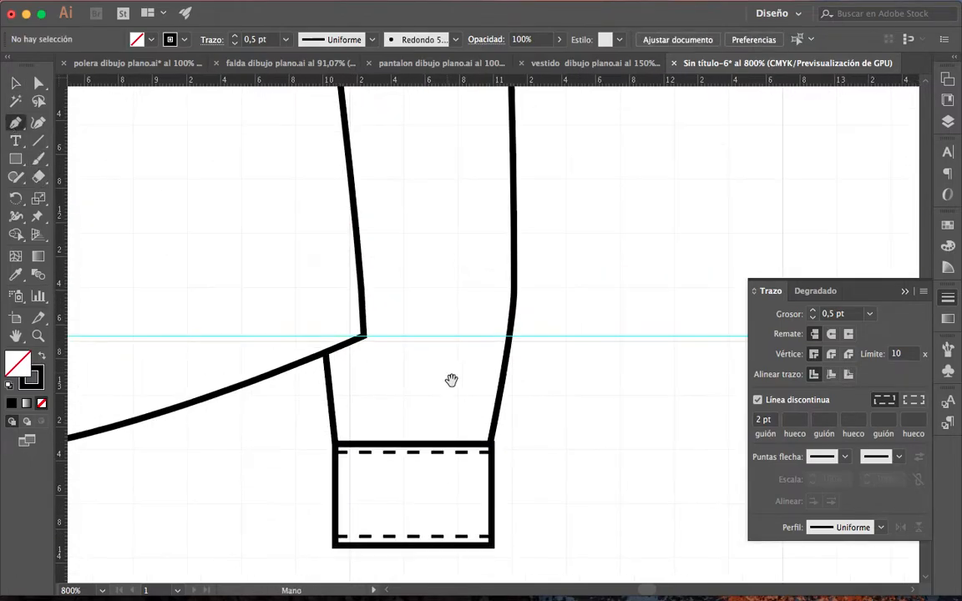
click(453, 445)
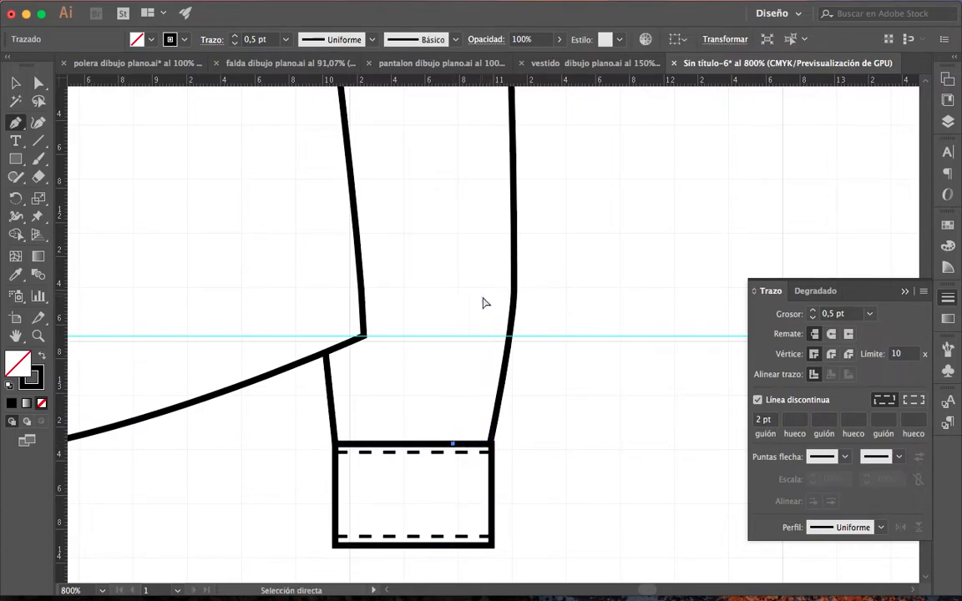
ctrl+click(482, 302)
click(475, 442)
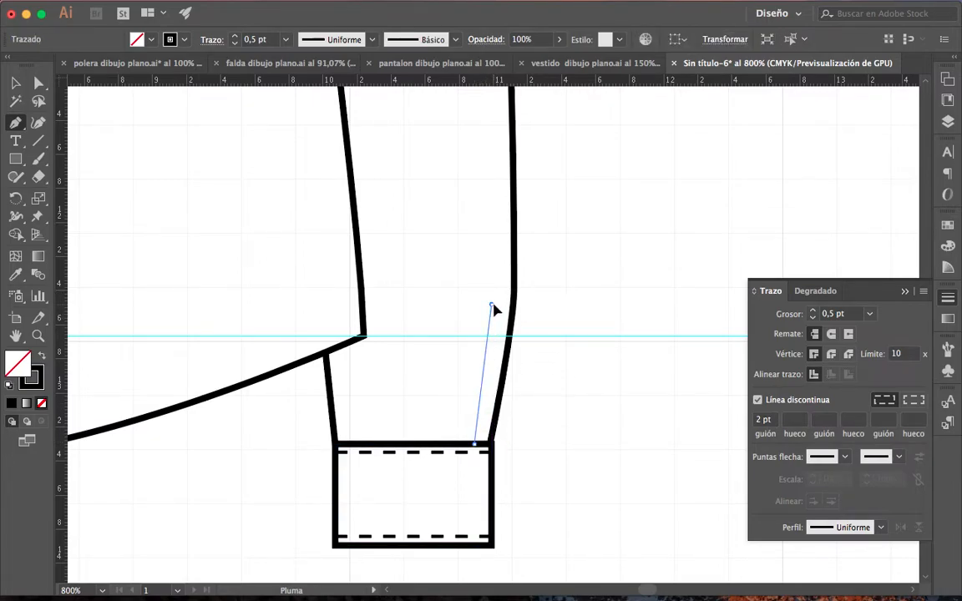
drag(492, 270, 491, 204)
click(491, 197)
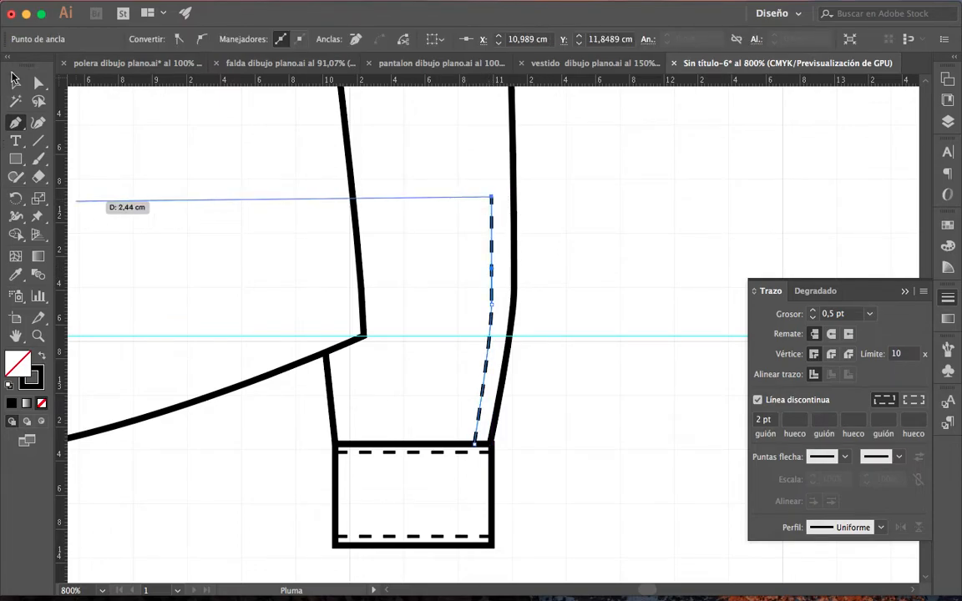
Apply the side seam's solid 1 pt stroke to the sleeve opening line with the Eyedropper
click(15, 81)
key(i)
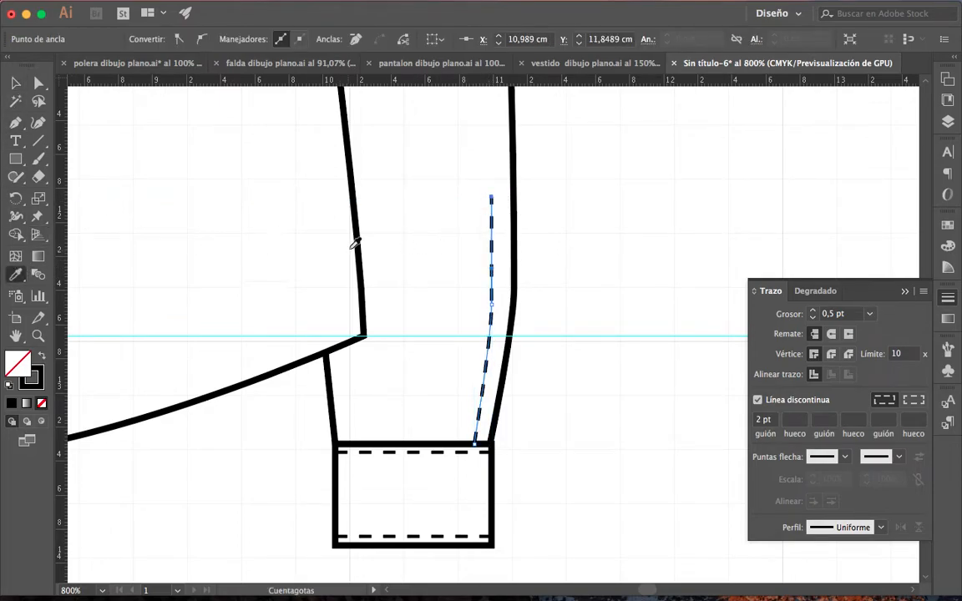
click(355, 237)
key(v)
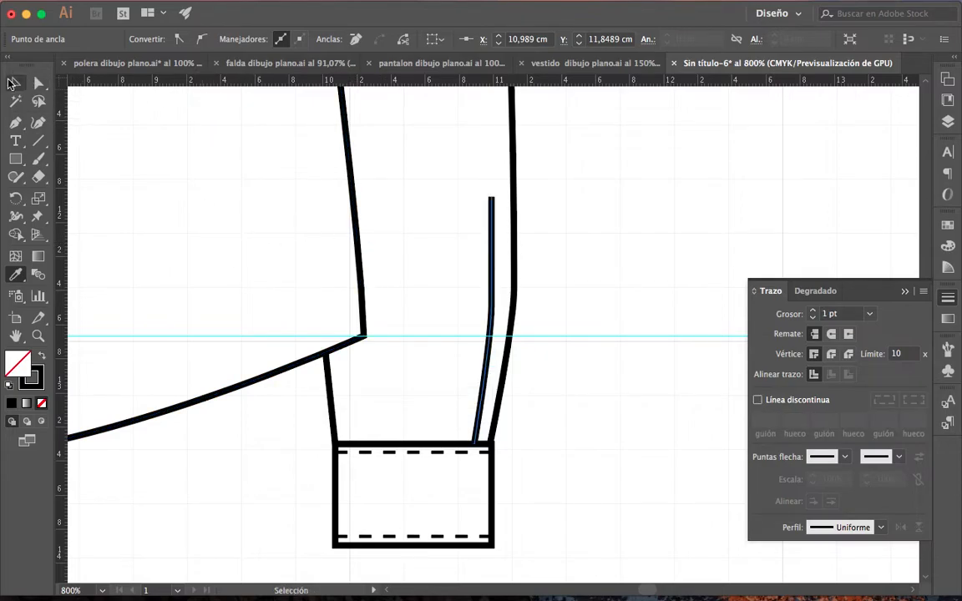
click(259, 422)
Draw a curved vertical seam on the body from below the "Línea de sisa" guide, through the waist guide at about X 8.8 cm, to the hem
click(39, 336)
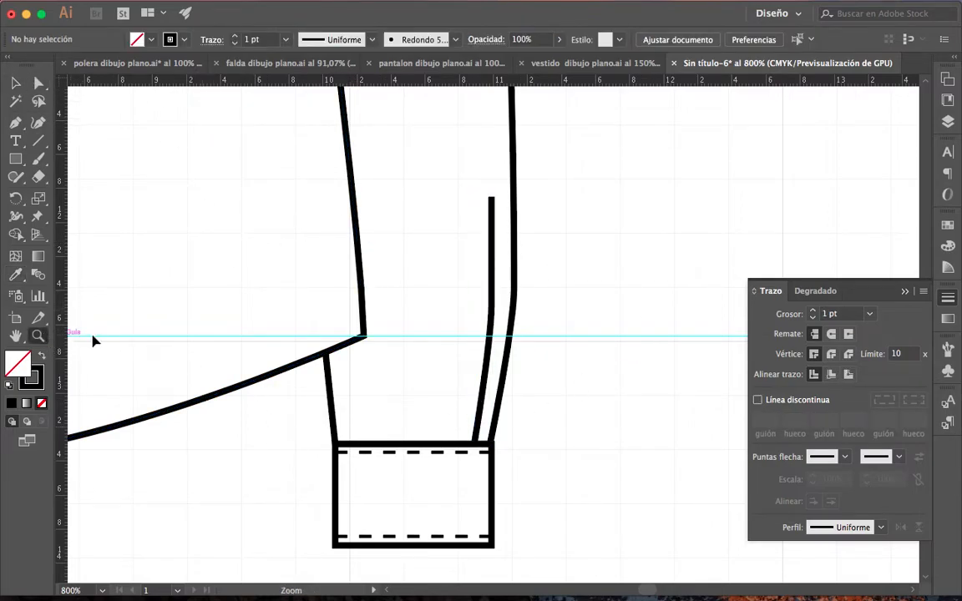
alt+click(390, 345)
alt+click(461, 377)
alt+click(461, 377)
alt+click(464, 378)
drag(521, 340, 519, 524)
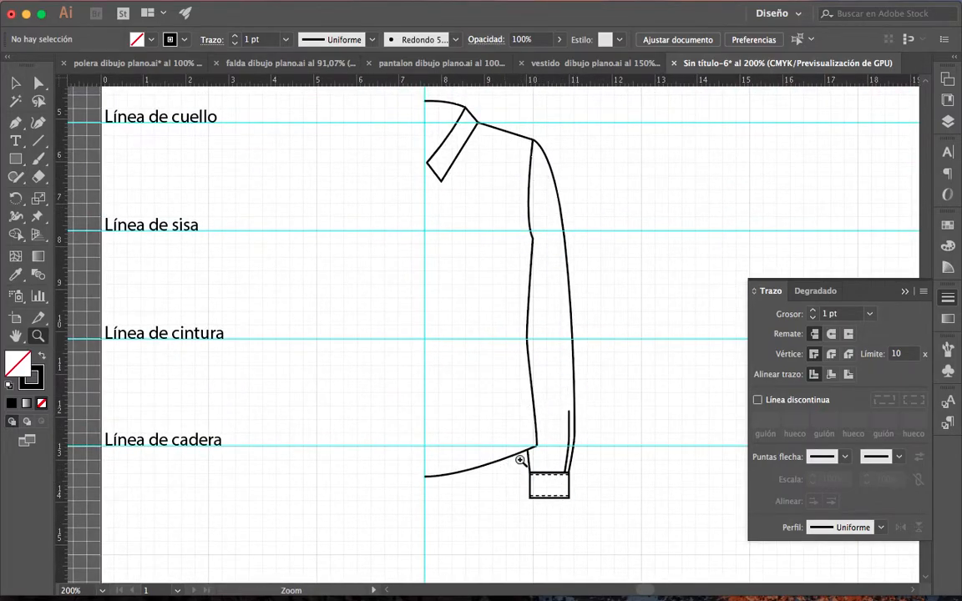
click(468, 334)
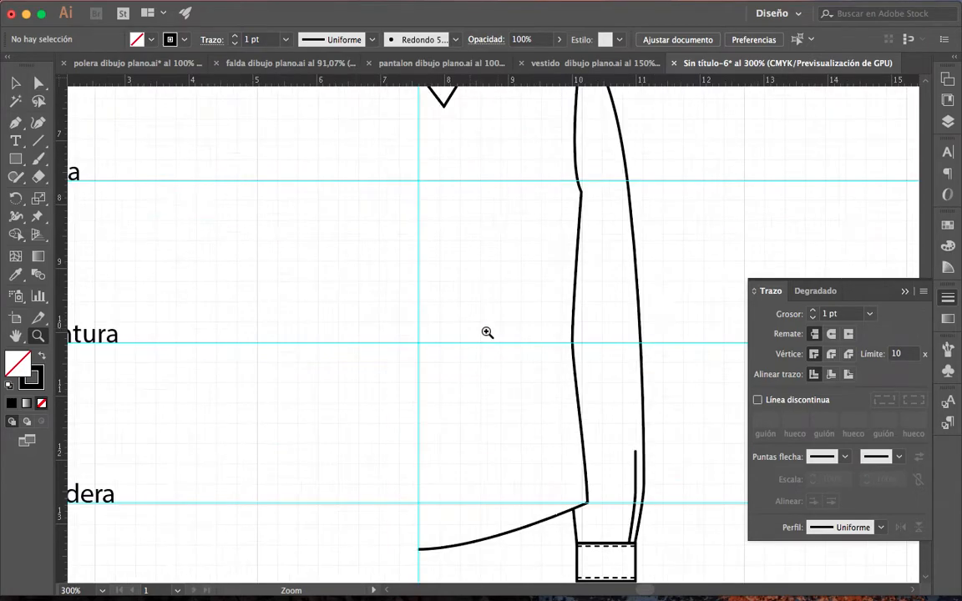
drag(489, 337, 463, 365)
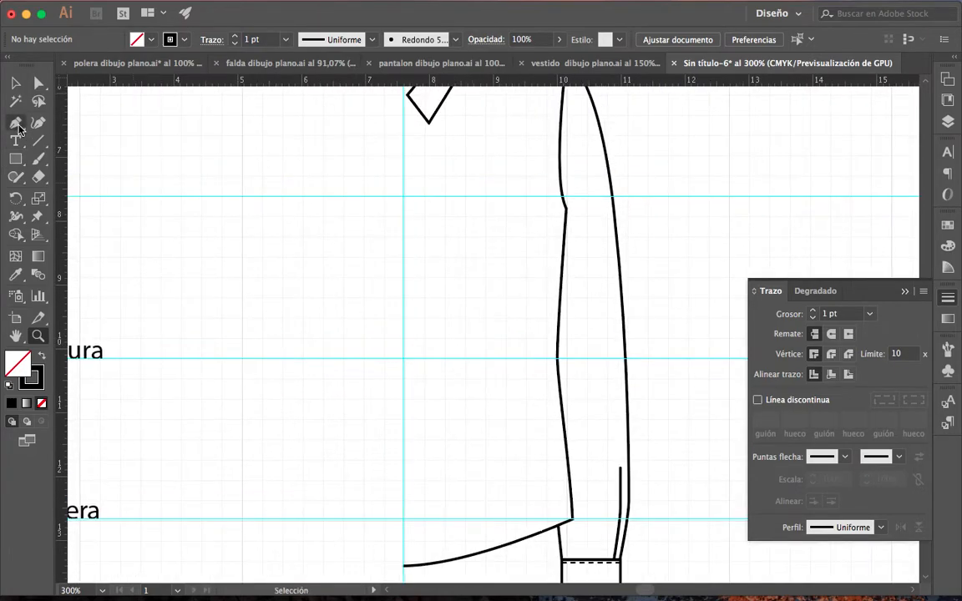
click(17, 124)
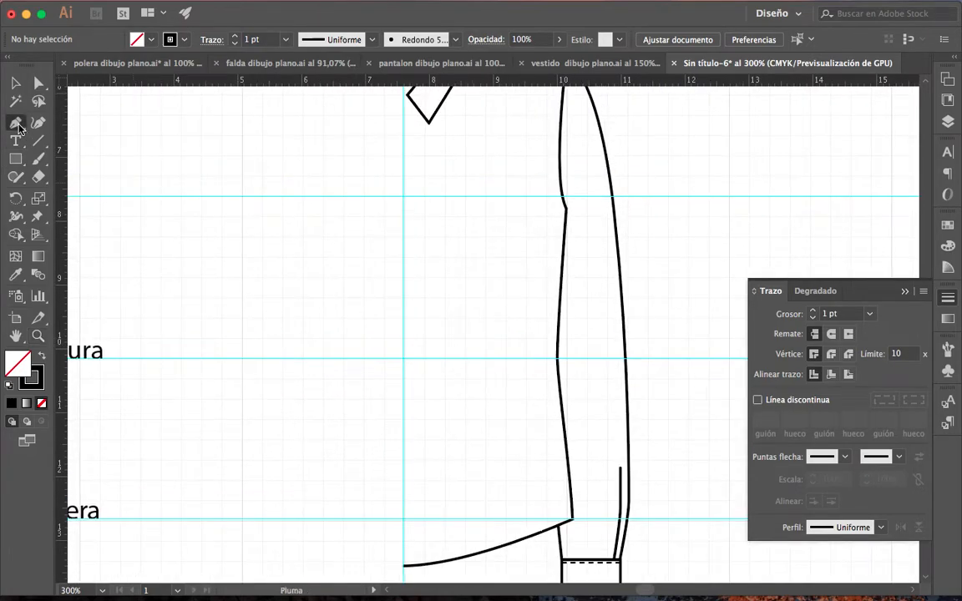
click(488, 245)
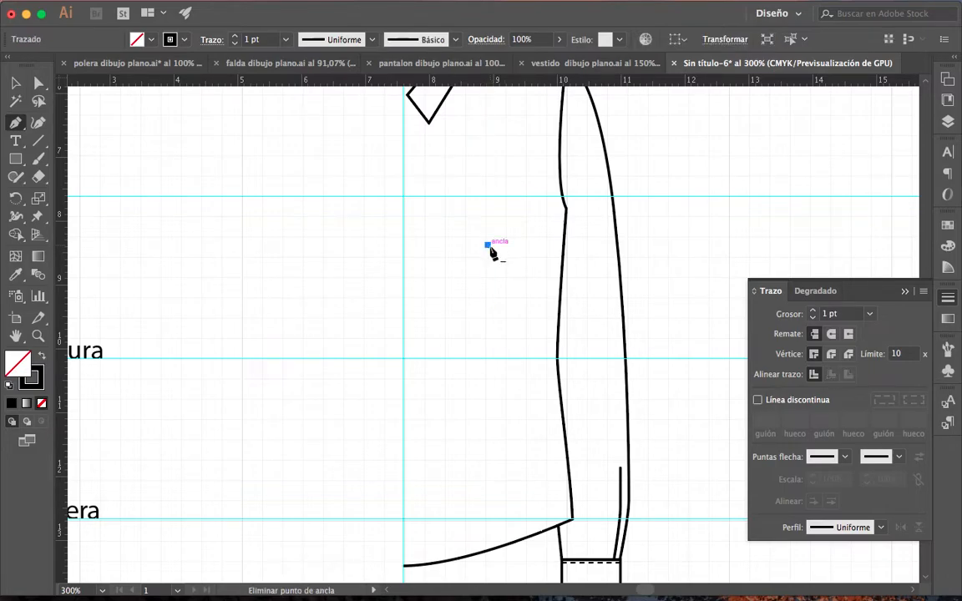
click(480, 359)
click(480, 381)
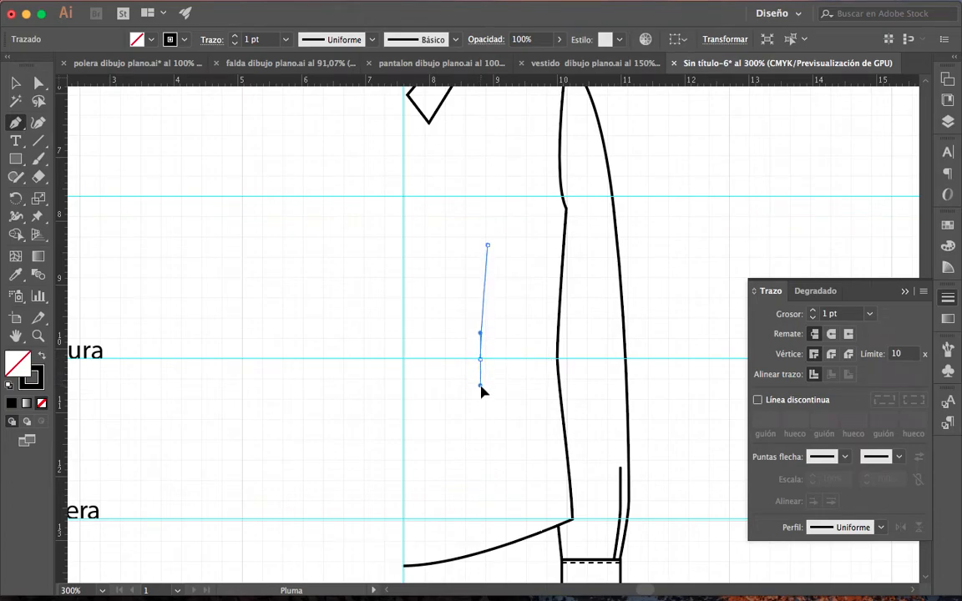
drag(481, 398, 494, 555)
click(492, 550)
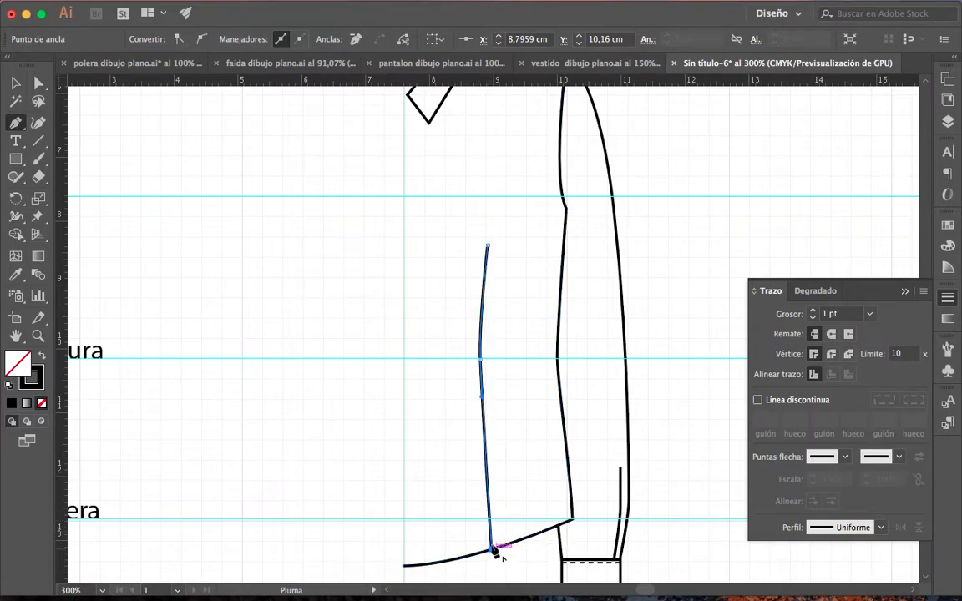
click(16, 82)
click(400, 241)
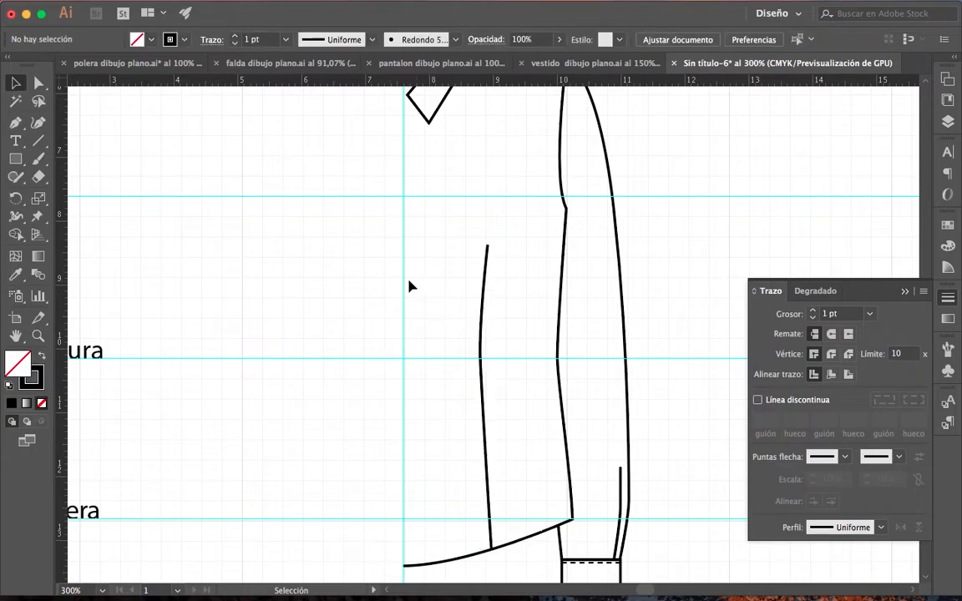
Draw a curve just above the hem and parallel to it, from the vertical centre guide to the side seam
drag(414, 262, 411, 351)
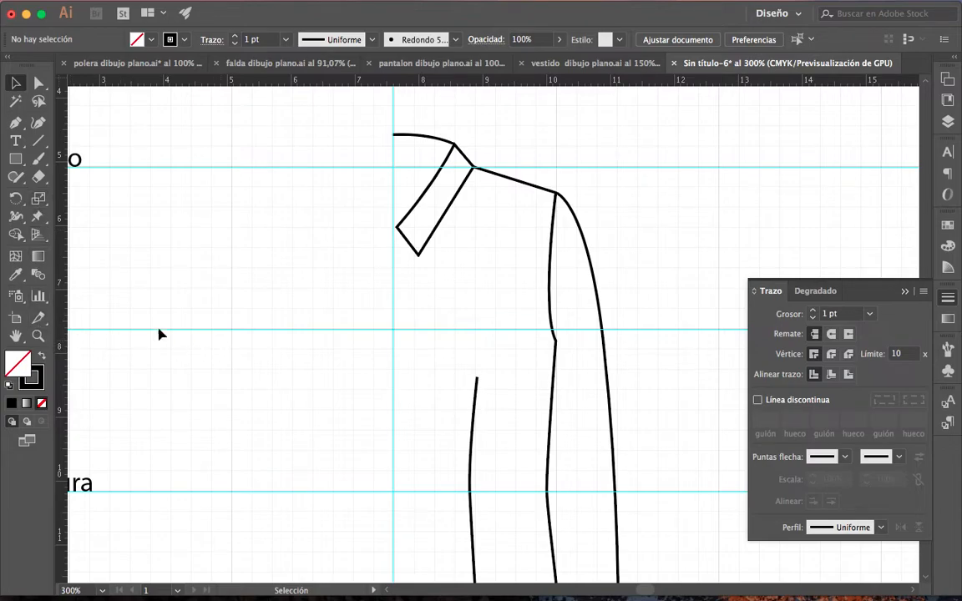
drag(357, 332, 320, 295)
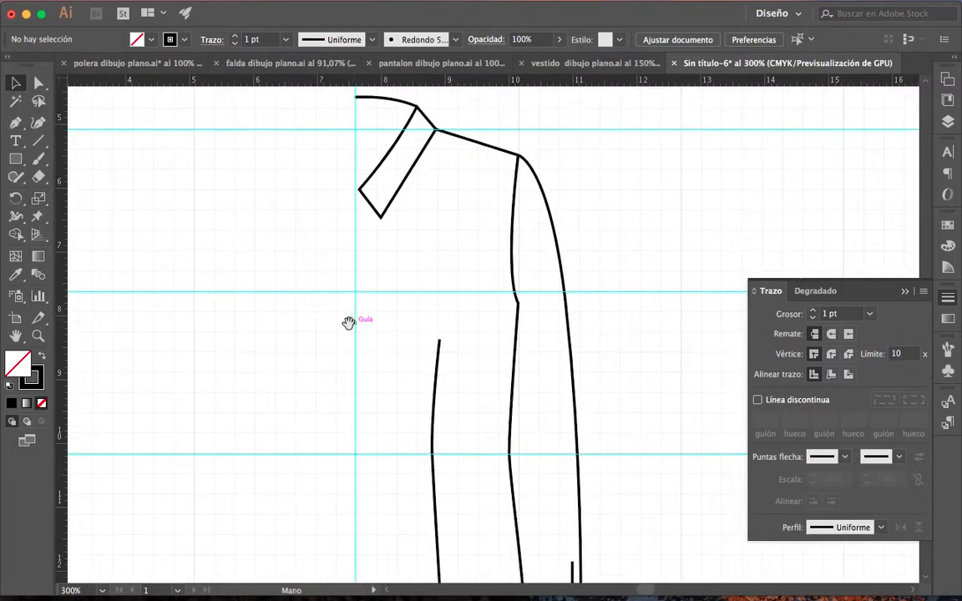
drag(377, 328, 360, 370)
scroll(367, 298, down, 3)
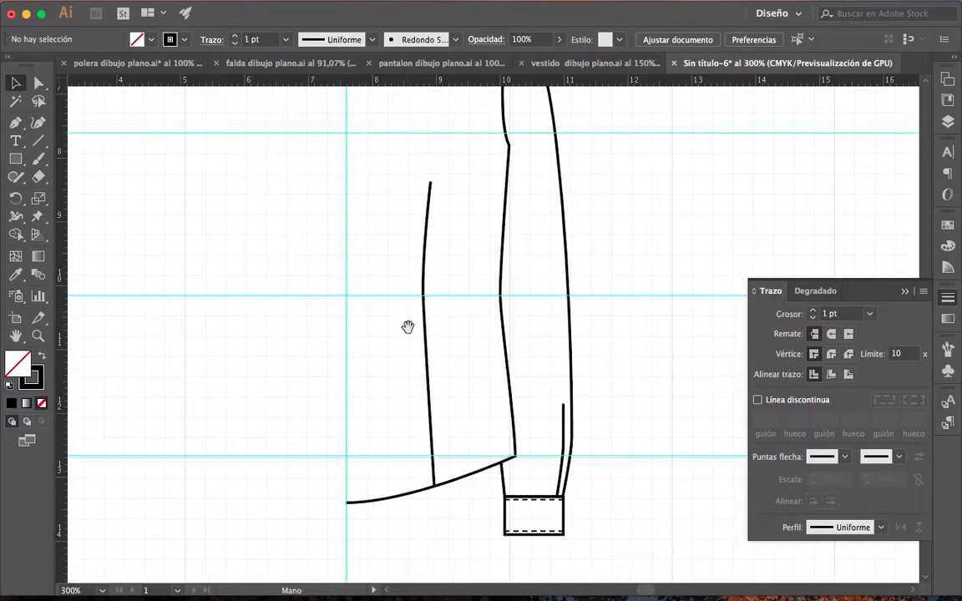
click(15, 122)
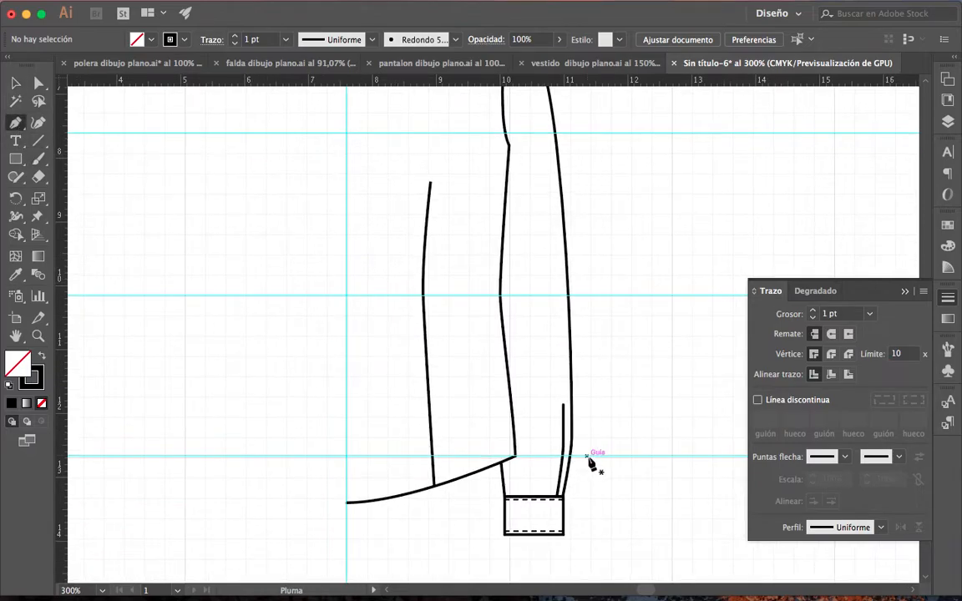
click(347, 501)
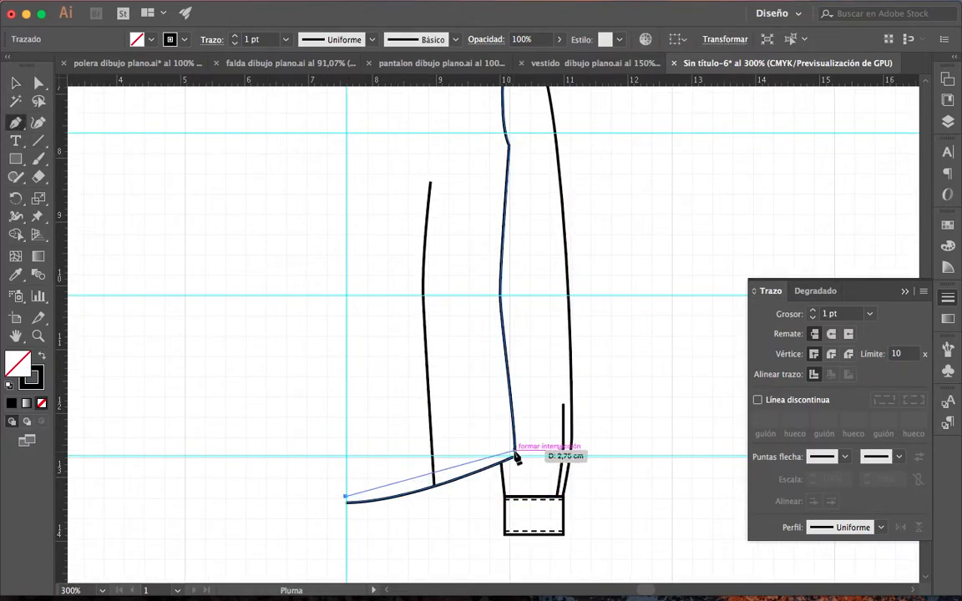
drag(515, 454, 628, 407)
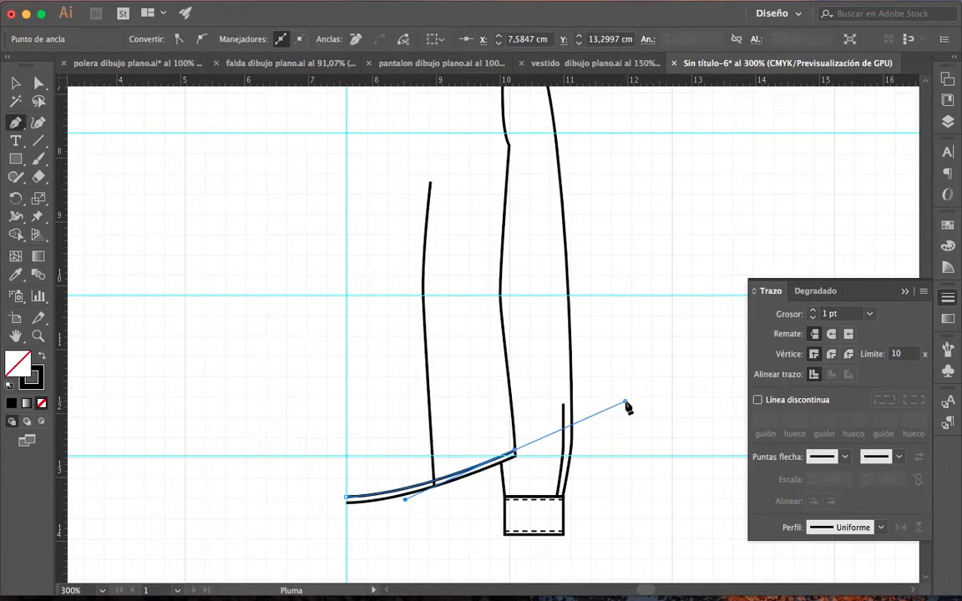
Apply the cuff stitching's 0.5 pt dashed stroke to the curve above the hem with the Eyedropper
click(15, 82)
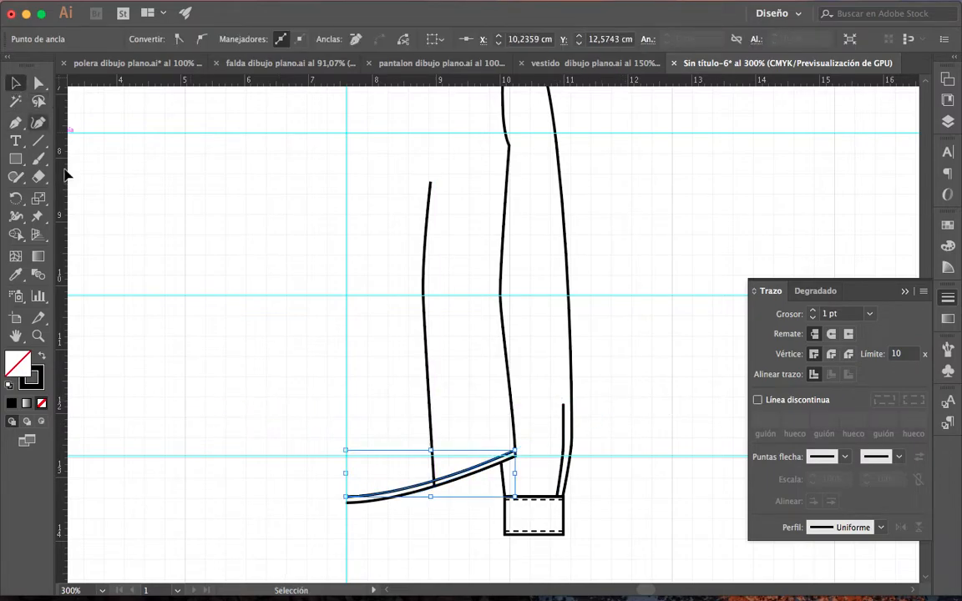
click(15, 275)
click(532, 495)
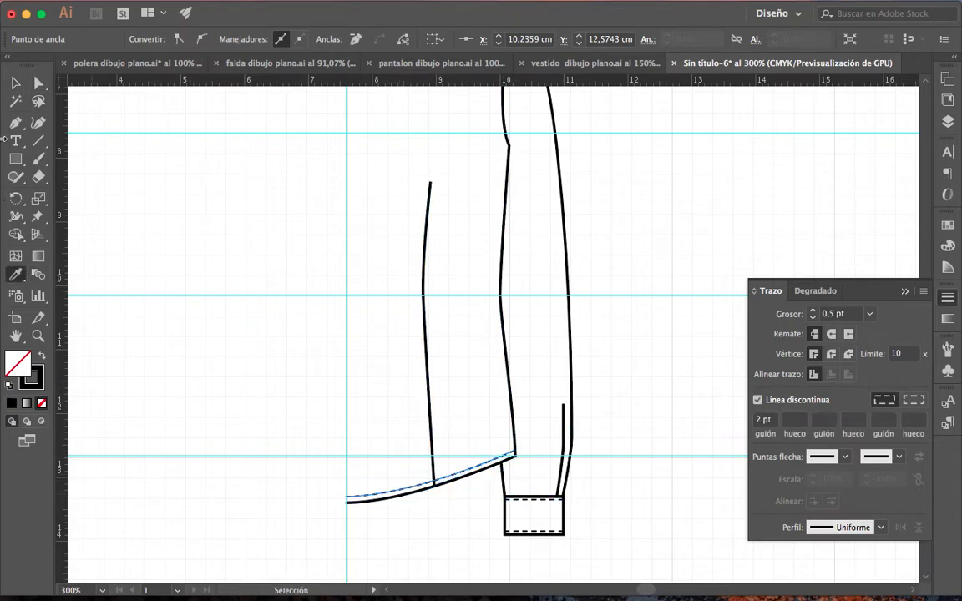
click(15, 83)
click(248, 498)
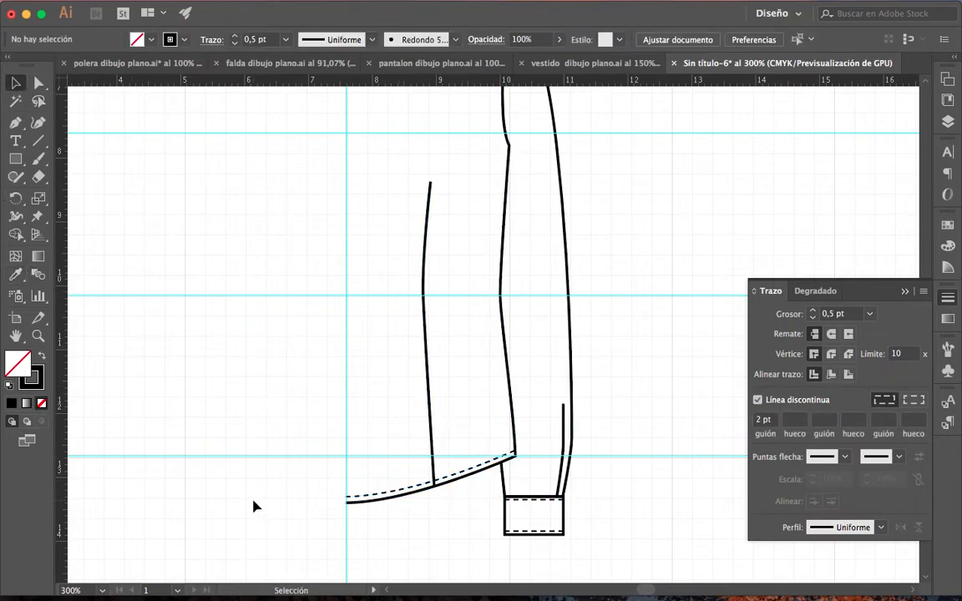
Draw a dashed stitching curve just inside the armhole seam, from the shoulder tip to about X 10.13 cm, Y 7.93 cm
scroll(373, 330, up, 5)
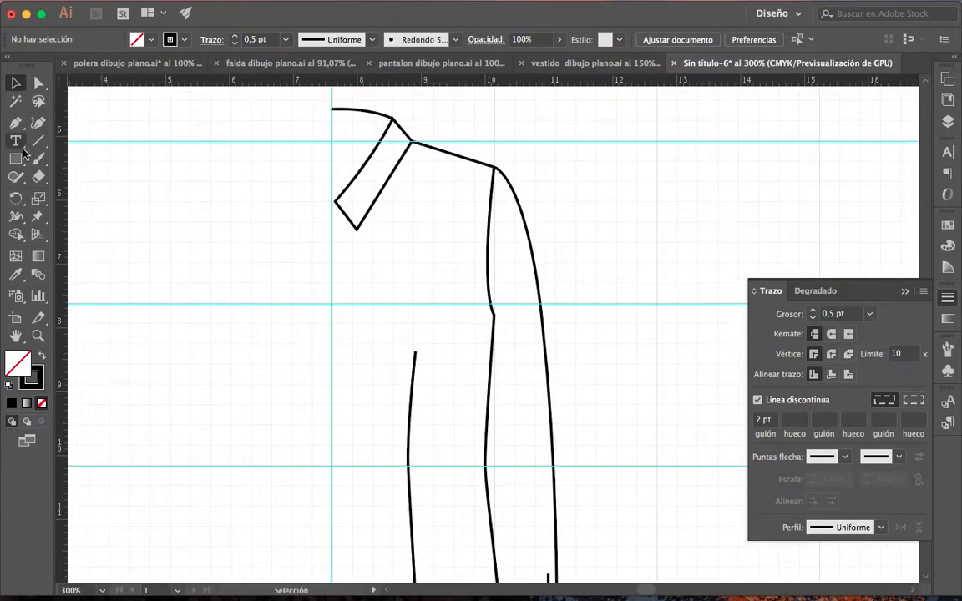
click(15, 124)
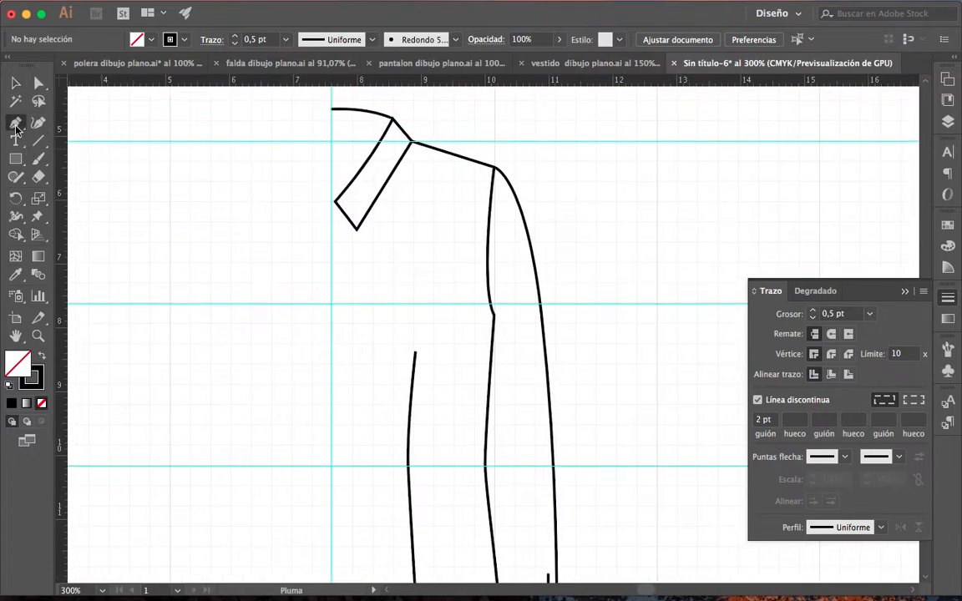
click(492, 170)
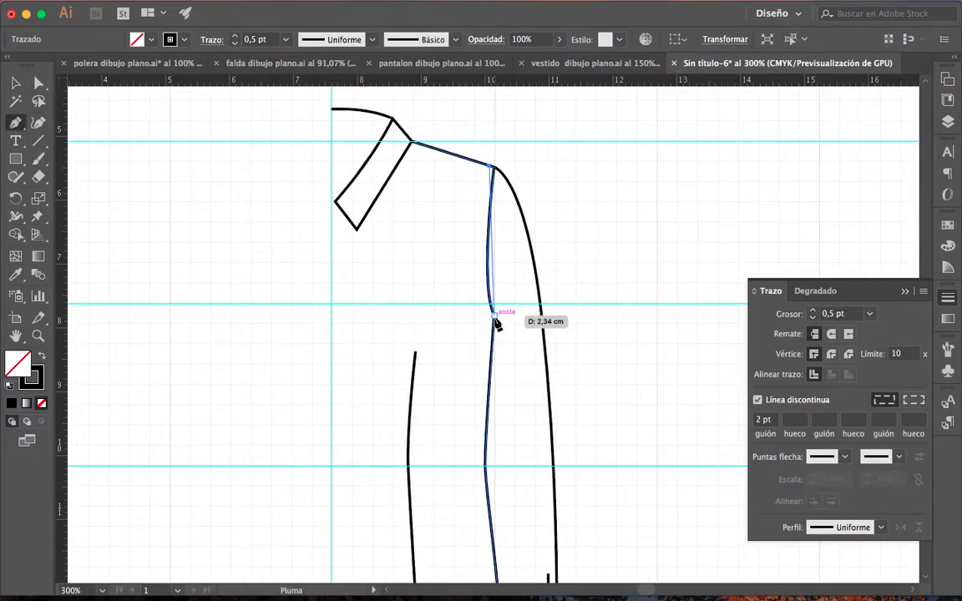
drag(494, 323, 518, 348)
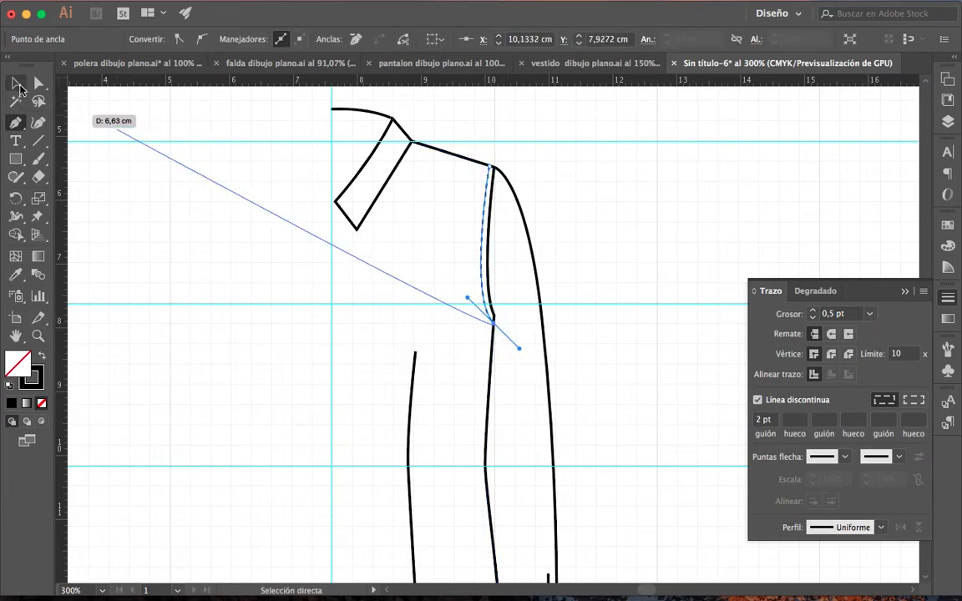
click(16, 83)
click(203, 309)
Draw a straight yoke line about 1.5 cm long below the shoulder and parallel to it, from the collar's outer edge to the armhole seam
click(38, 335)
click(419, 238)
click(518, 305)
drag(561, 335, 402, 311)
click(450, 292)
drag(474, 305, 416, 260)
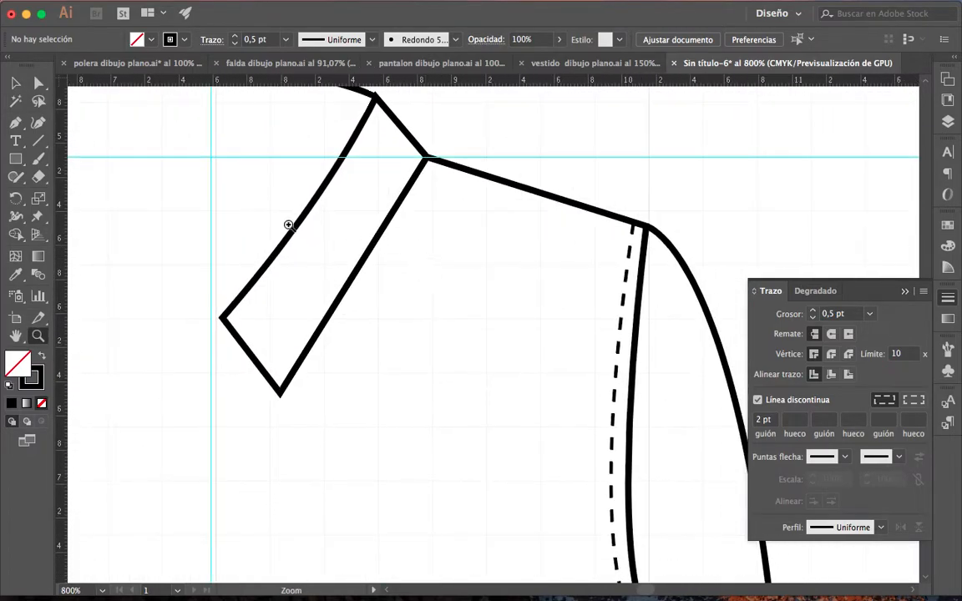
click(14, 124)
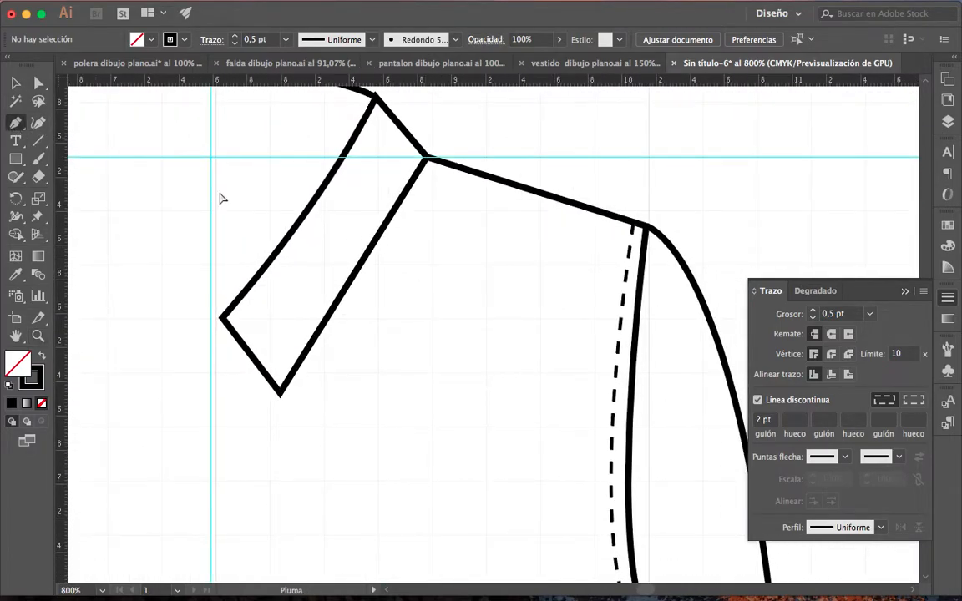
click(394, 214)
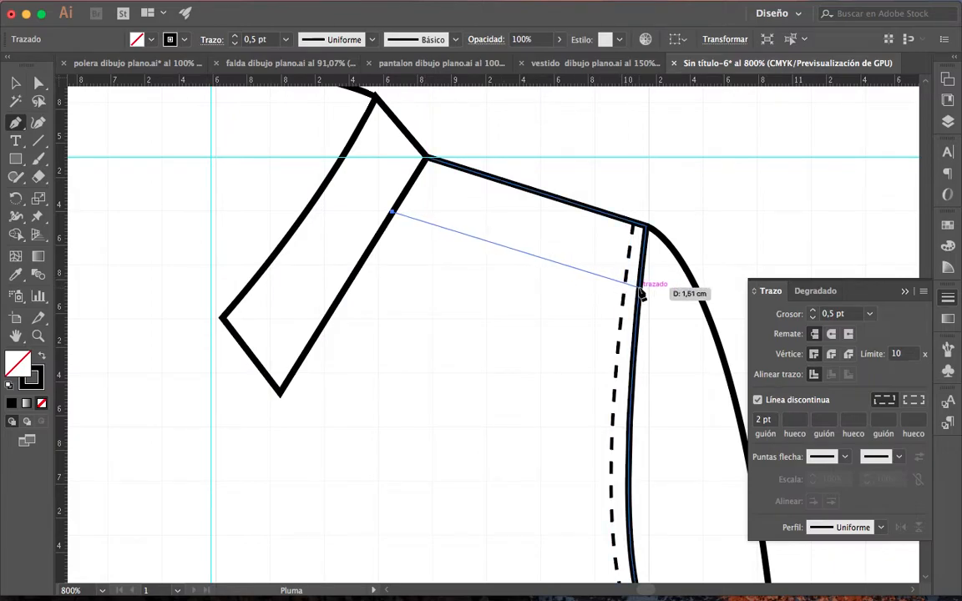
click(640, 289)
click(16, 82)
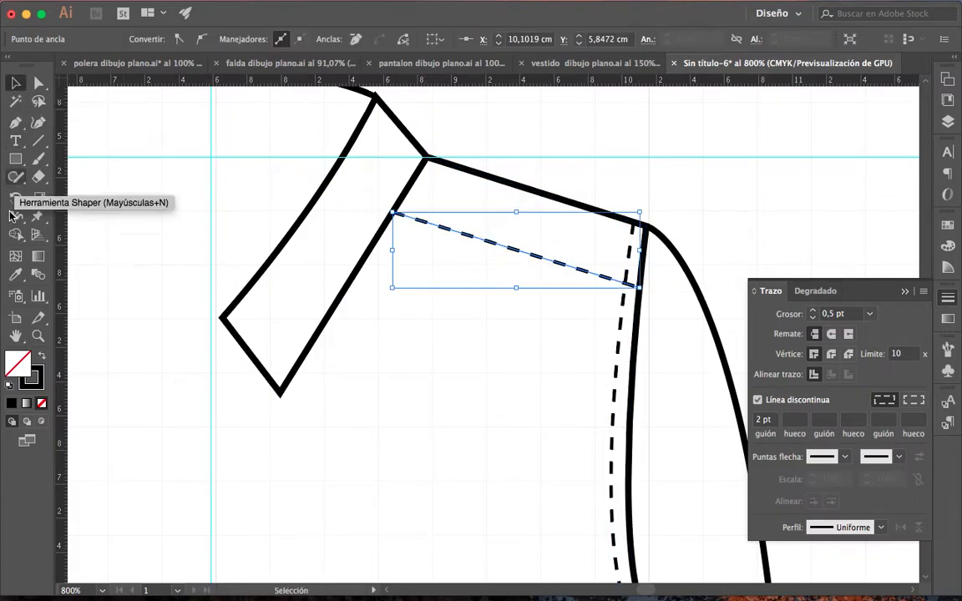
Apply the shoulder line's solid 1 pt stroke to the yoke line with the Eyedropper
click(15, 274)
click(494, 171)
click(16, 82)
click(440, 289)
Duplicate the yoke line slightly above itself and give the copy the armhole stitching's 0.5 pt dashed stroke with the Eyedropper
click(506, 250)
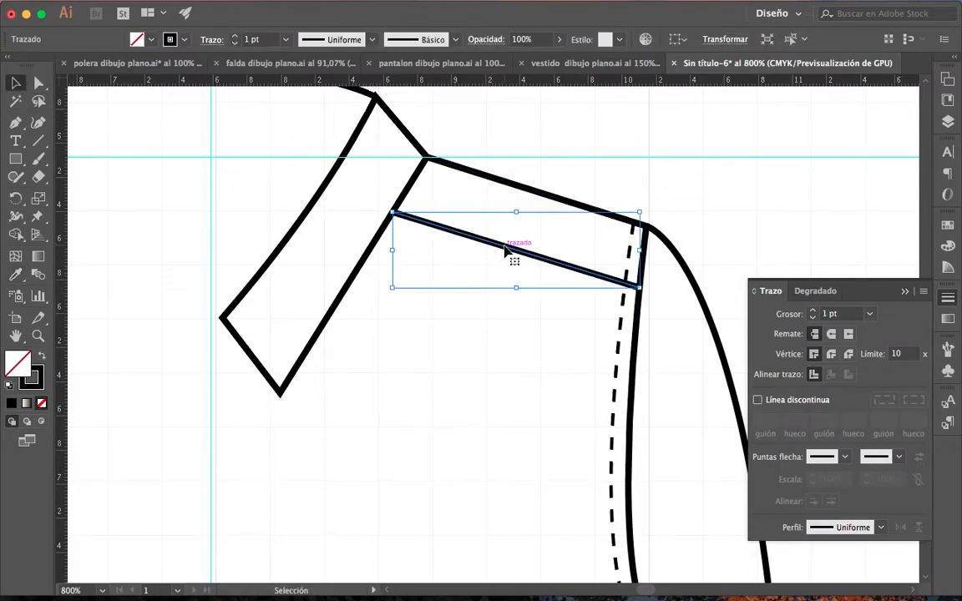
drag(506, 250, 516, 233)
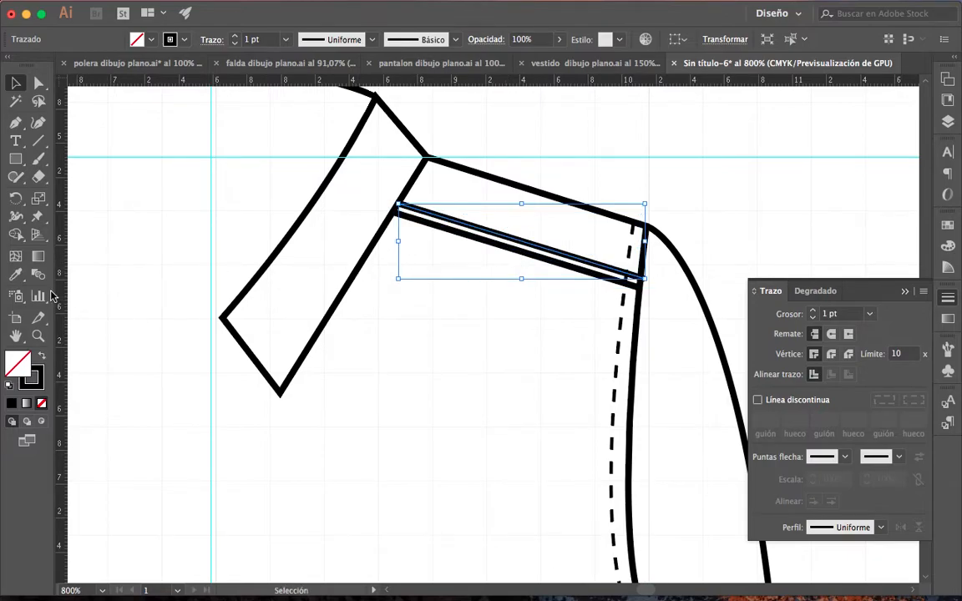
click(15, 273)
click(632, 253)
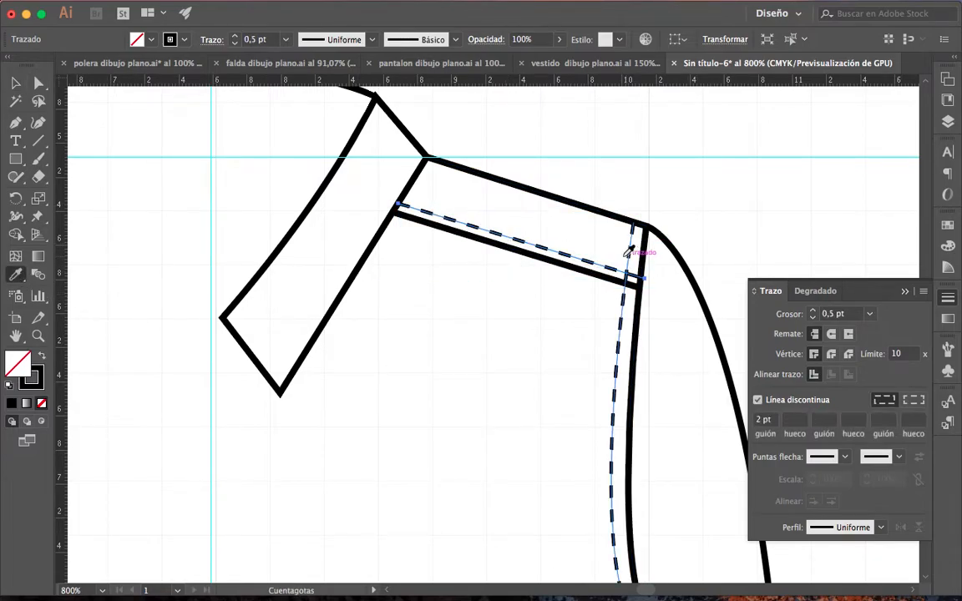
Move the outer end anchor of the yoke stitching back onto the armhole seam
click(40, 84)
drag(645, 278, 639, 277)
click(721, 313)
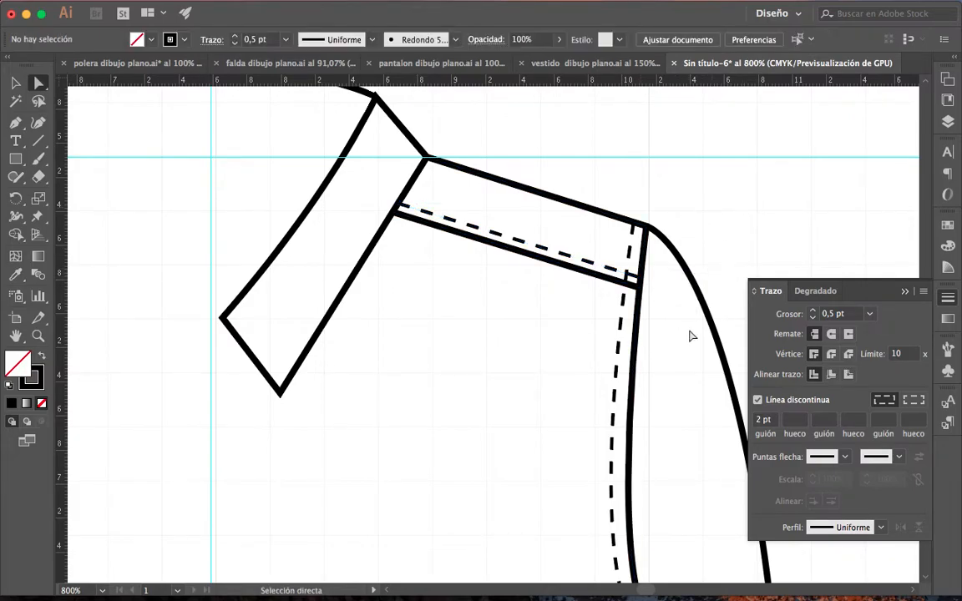
Draw dashed stitching inside the collar, parallel to its lower edge and outer edge, up to the neck point of the shoulder
scroll(484, 351, down, 2)
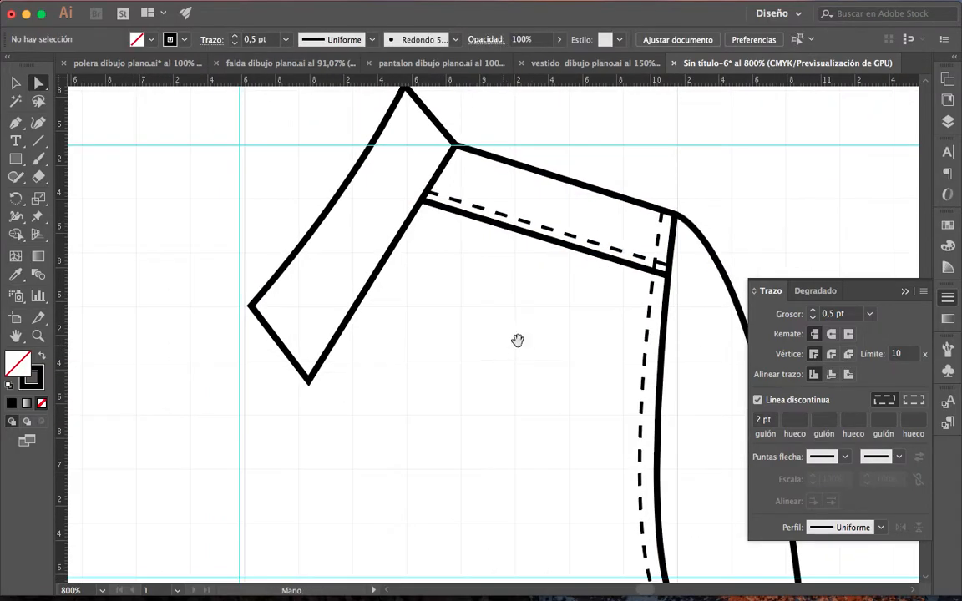
click(15, 121)
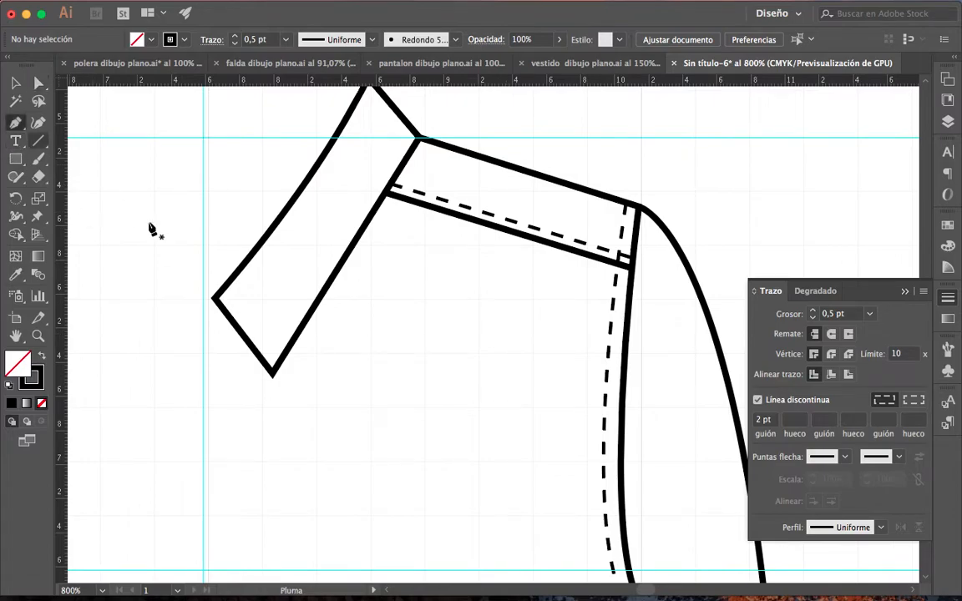
click(221, 292)
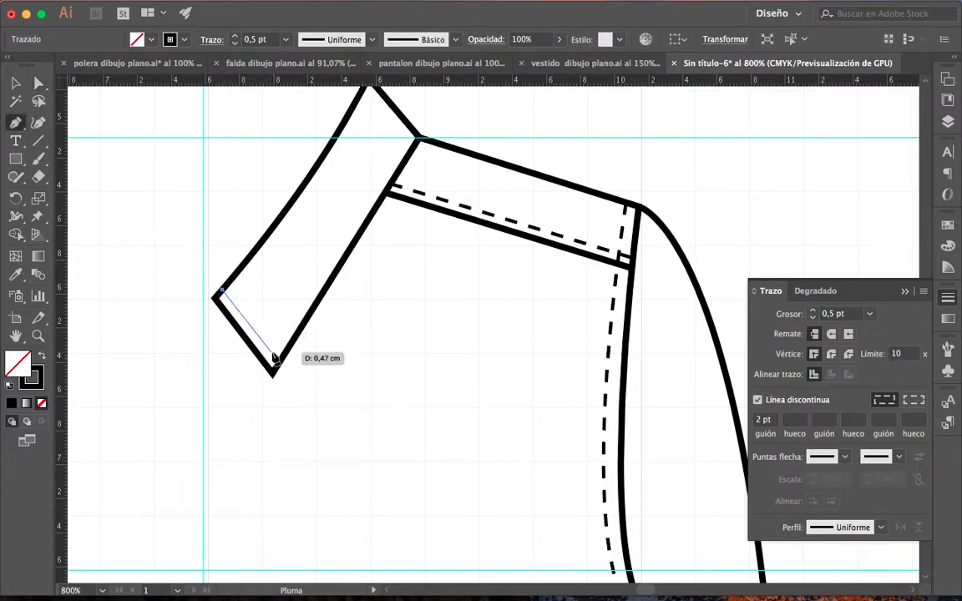
click(271, 352)
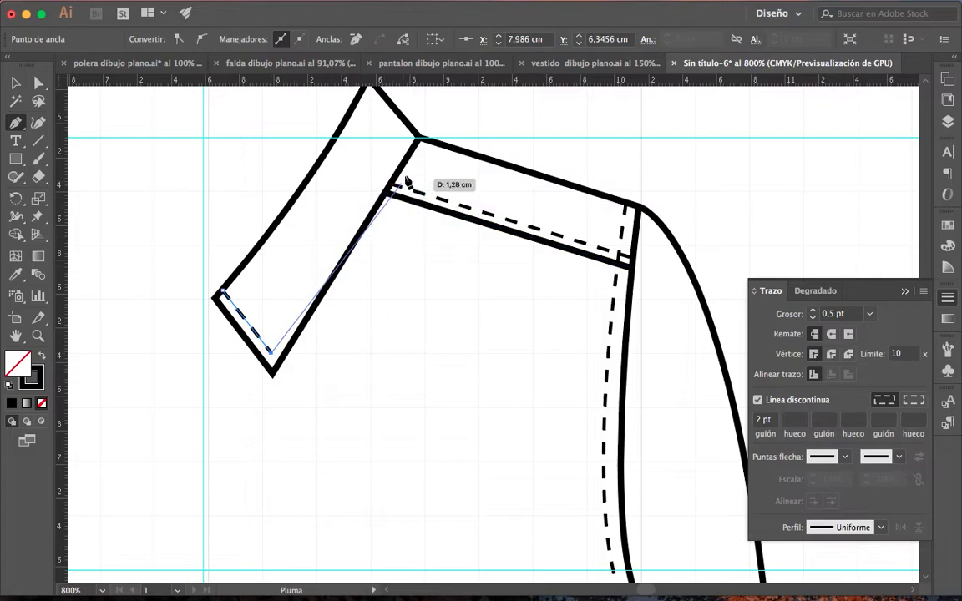
click(415, 135)
key(v)
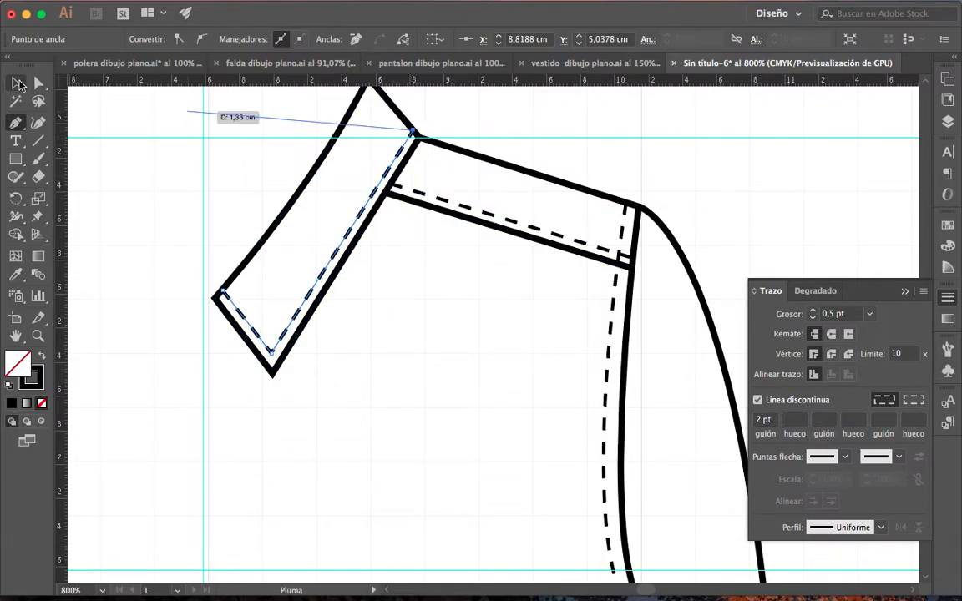
drag(208, 201, 286, 307)
click(336, 257)
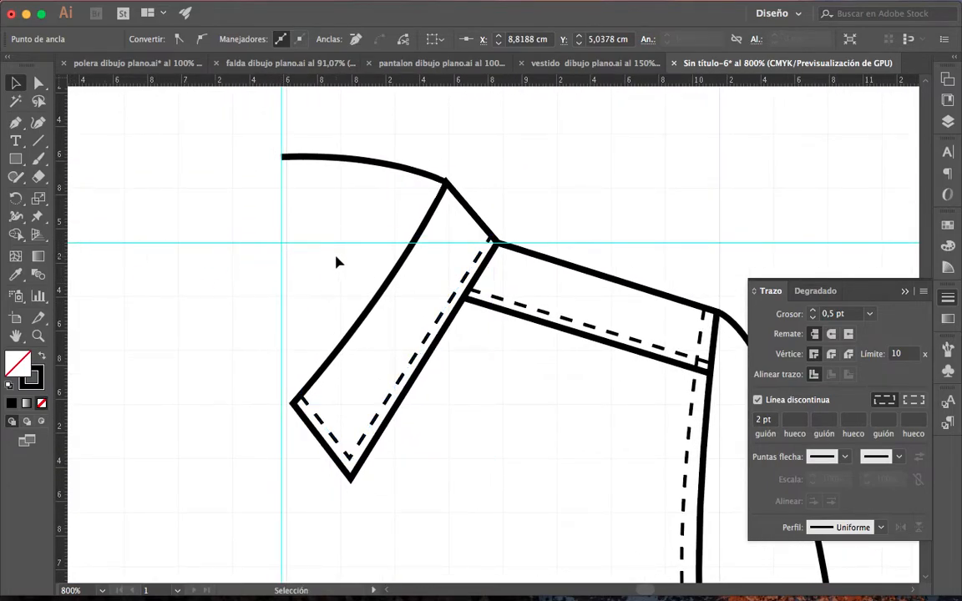
Draw a curve just below the collar's top edge to the vertical centre guide and give it that edge's solid 1 pt stroke
click(15, 122)
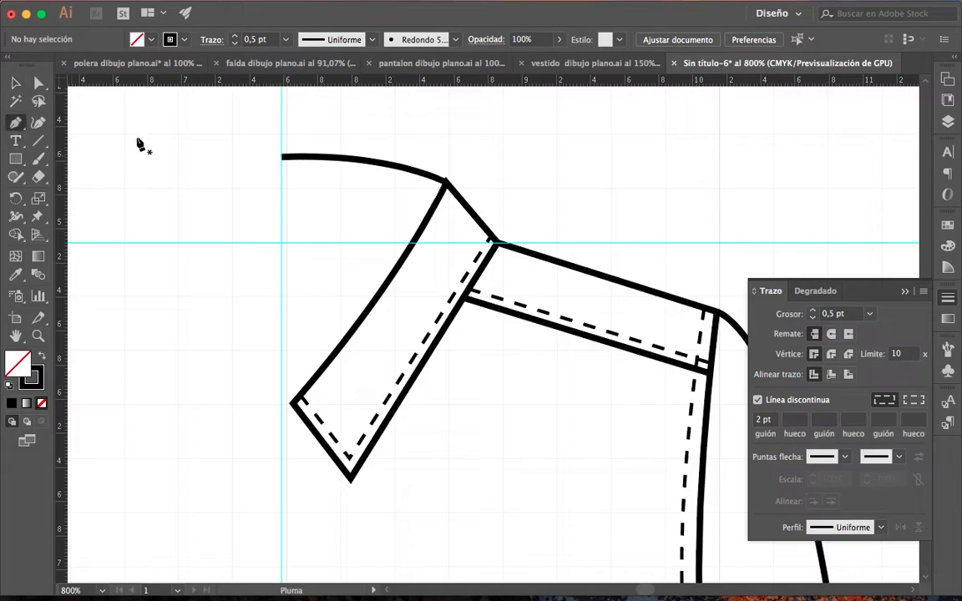
click(443, 192)
mouse_move(284, 175)
mouse_down()
mouse_move(224, 187)
mouse_move(177, 180)
mouse_up()
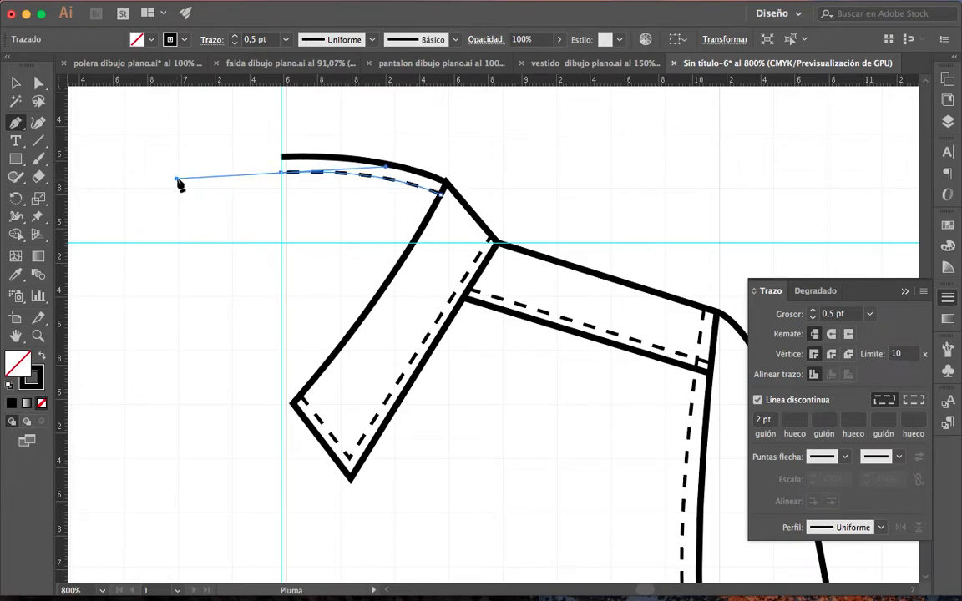
key(i)
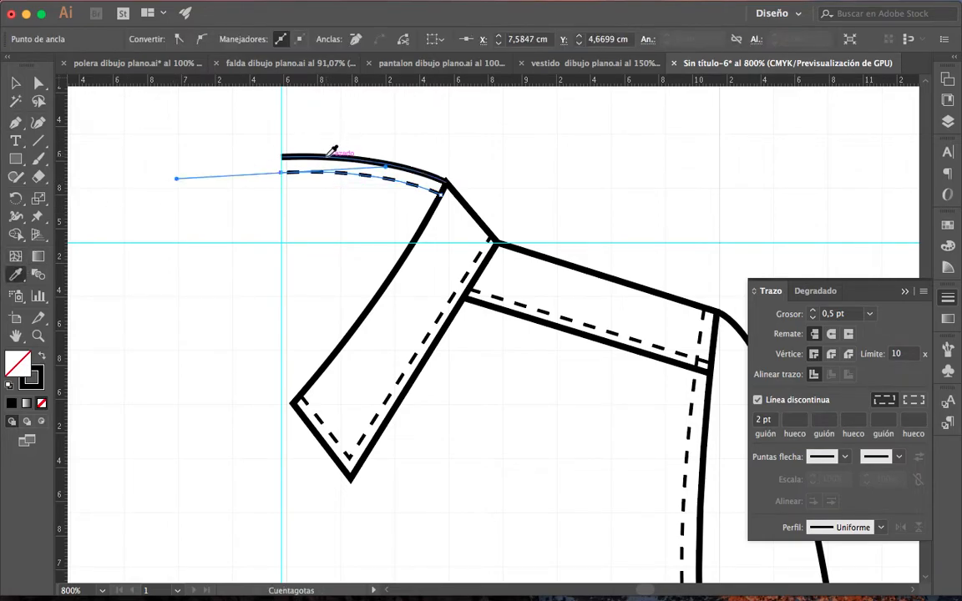
click(332, 150)
click(15, 83)
click(193, 234)
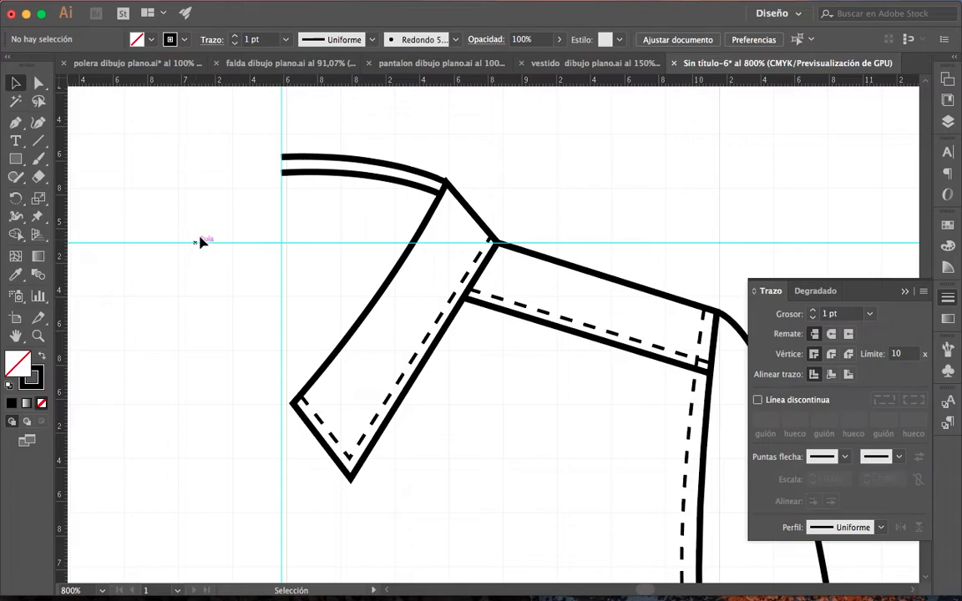
Draw a solid curve near the neck guide from the collar's inner edge to the vertical centre guide for the collar's back lower edge
click(21, 124)
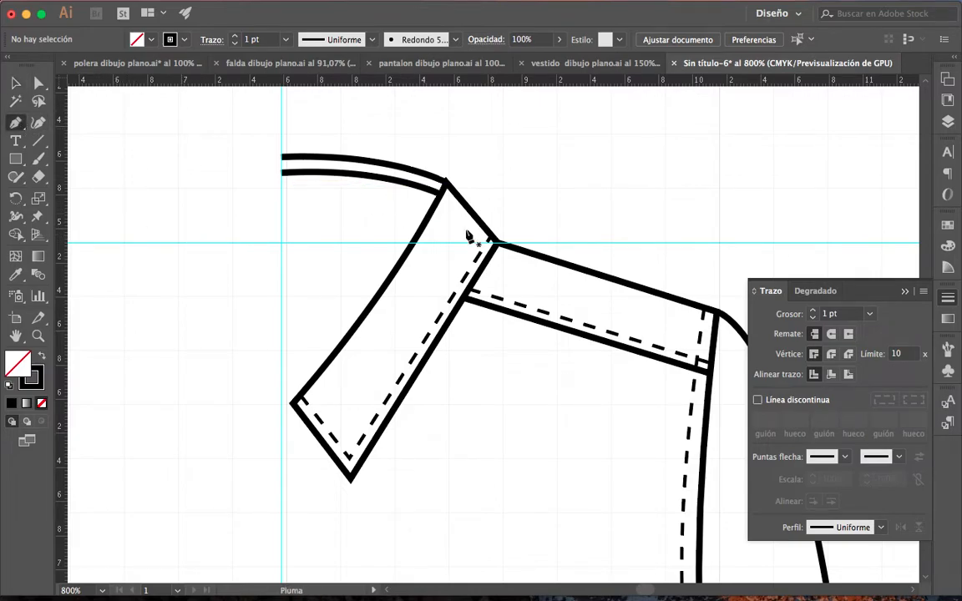
click(412, 246)
drag(281, 237, 197, 253)
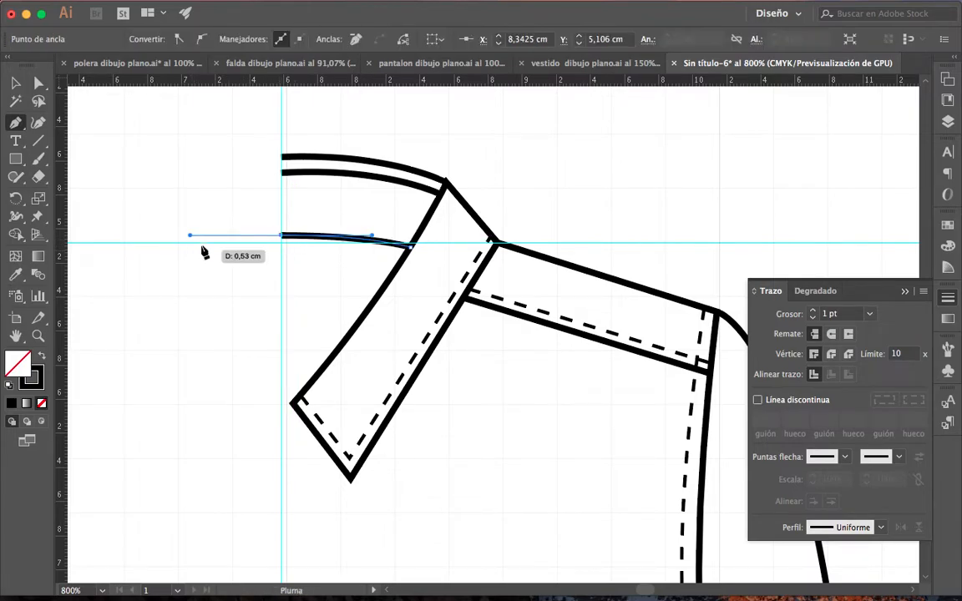
key(v)
click(162, 194)
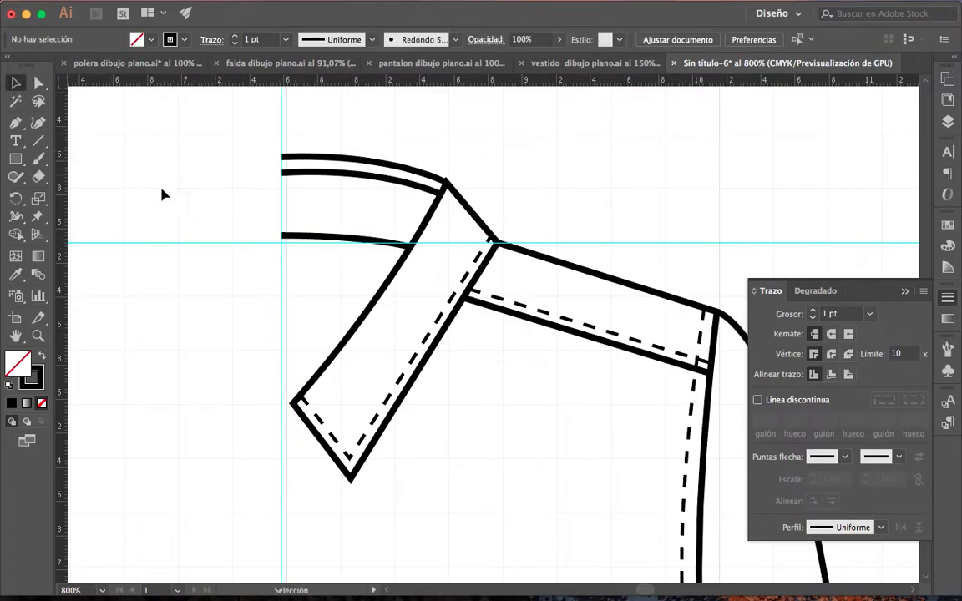
click(343, 239)
drag(344, 240, 337, 227)
key(super+z)
click(348, 217)
Duplicate the back collar's lower curve slightly above itself and apply the collar stitching's 0.5 pt dashed stroke to the copy
click(352, 239)
drag(352, 242, 351, 234)
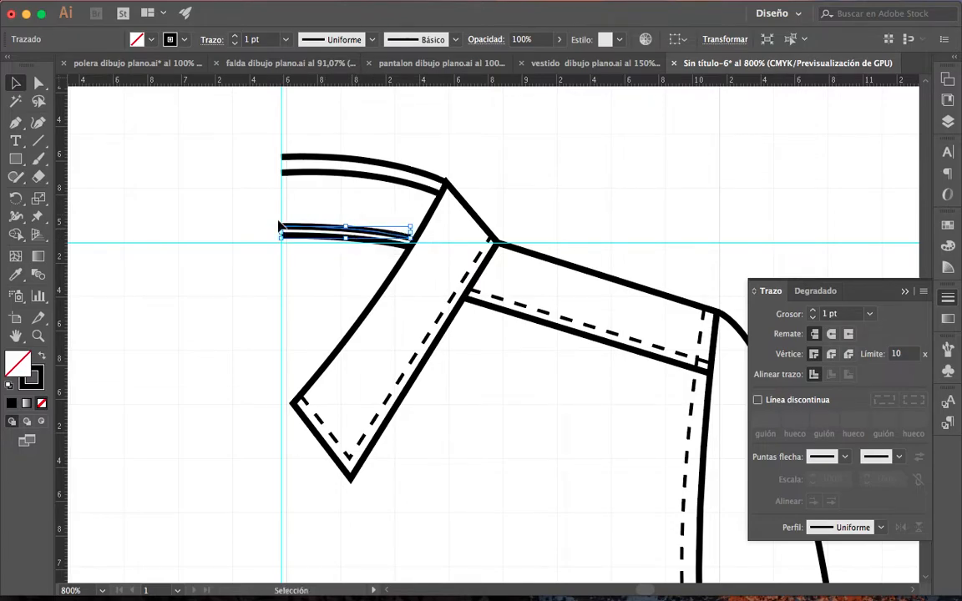
click(15, 275)
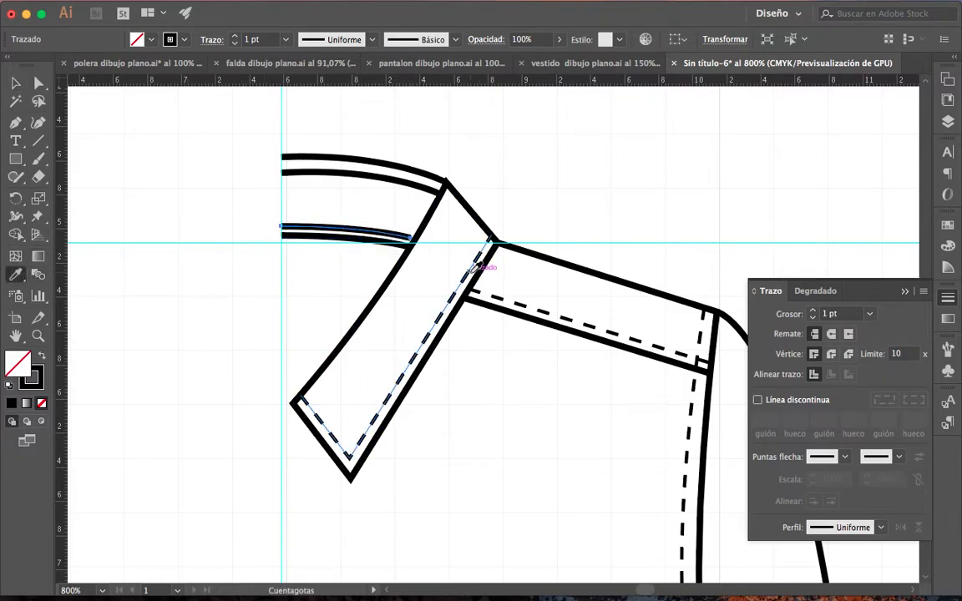
click(440, 246)
click(18, 85)
click(363, 400)
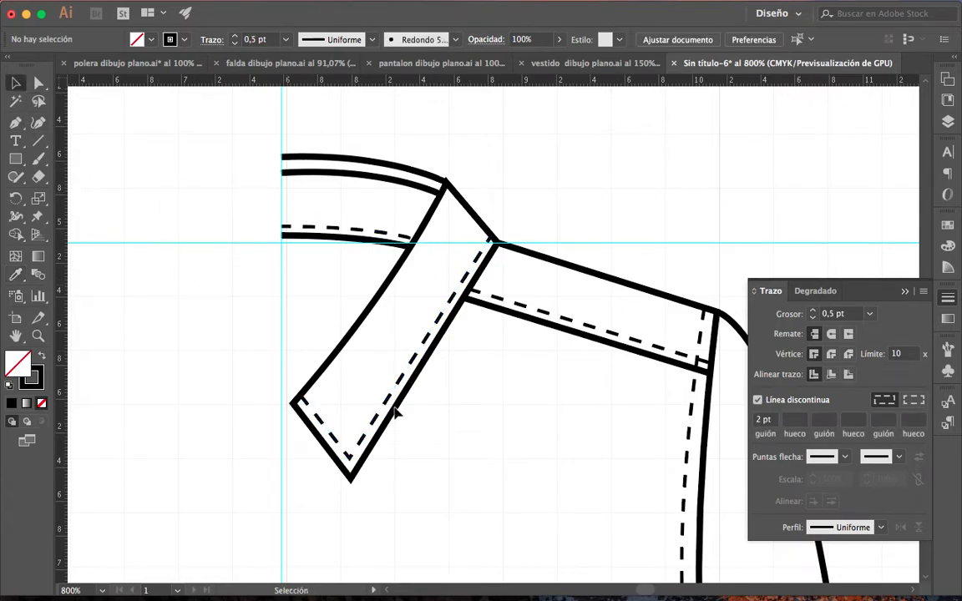
Select all the lines of the half shirt, from collar to hem and cuff, and group them
click(38, 336)
alt+click(441, 401)
alt+click(443, 400)
alt+click(448, 399)
alt+click(451, 399)
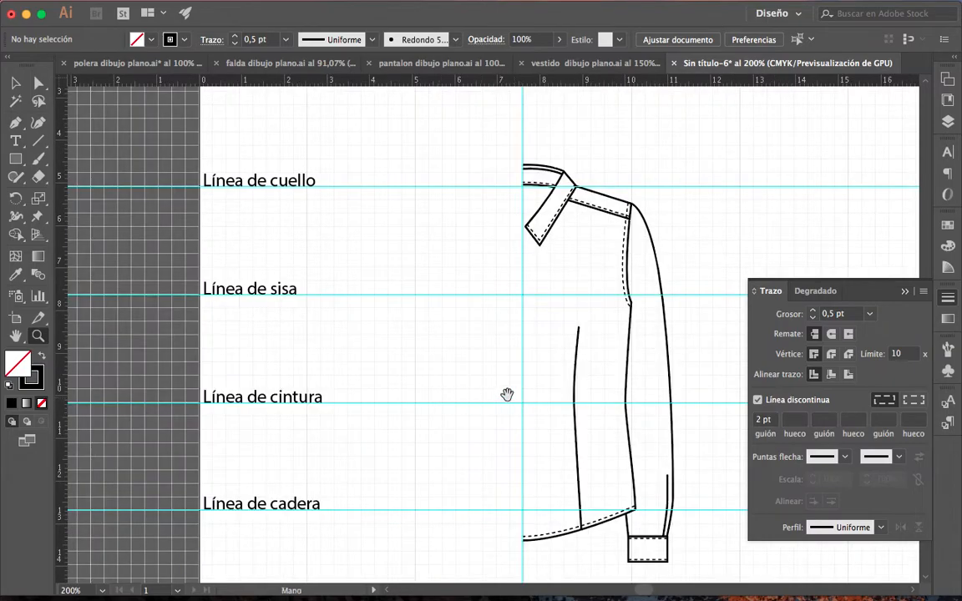
scroll(470, 364, right, 3)
scroll(470, 364, down, 2)
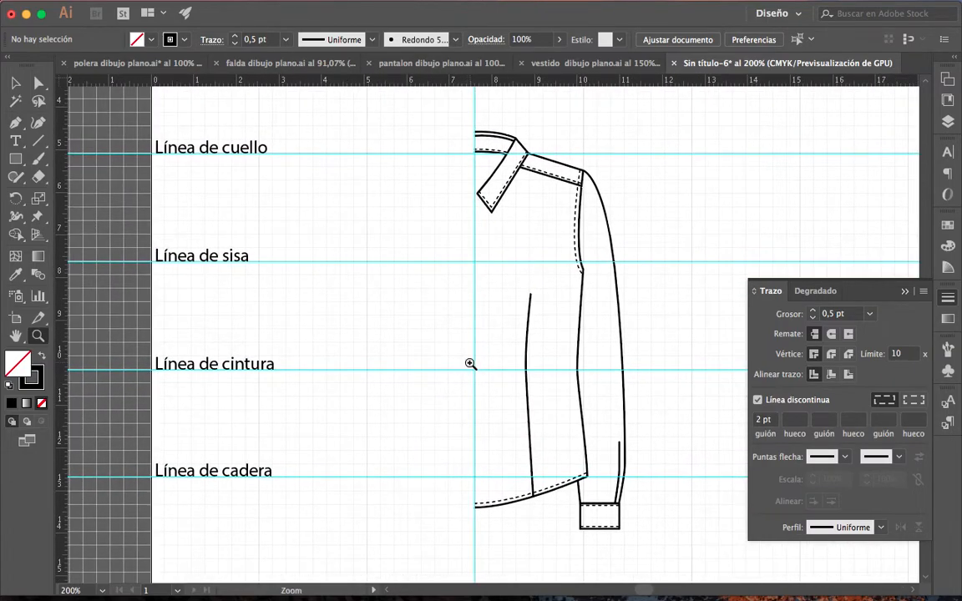
key(v)
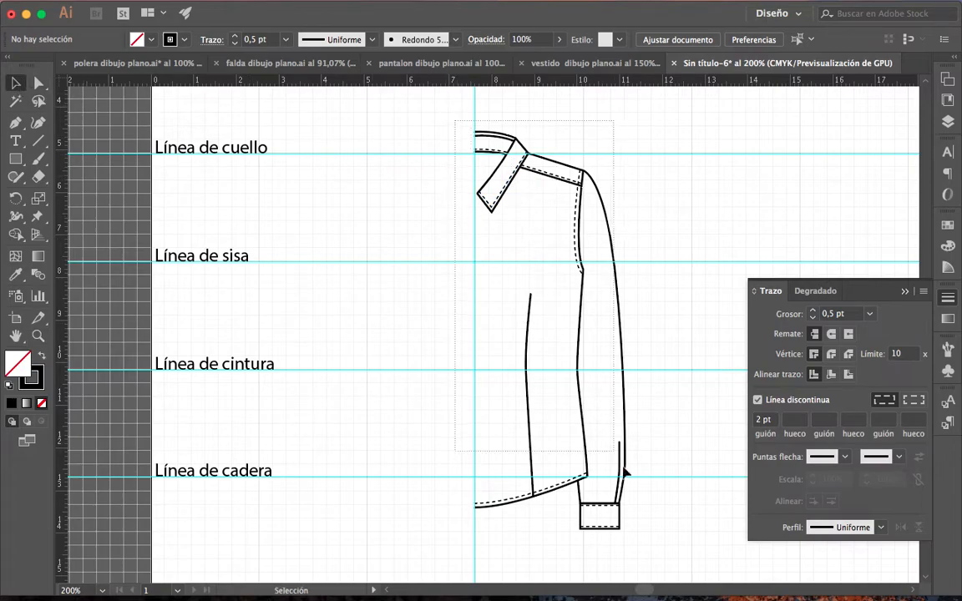
drag(659, 561, 675, 562)
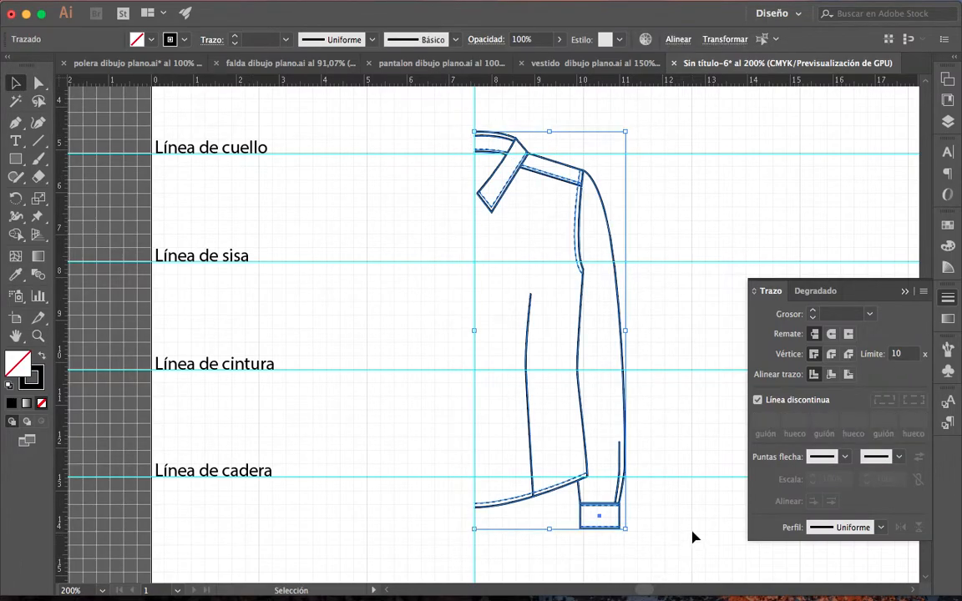
key(super+g)
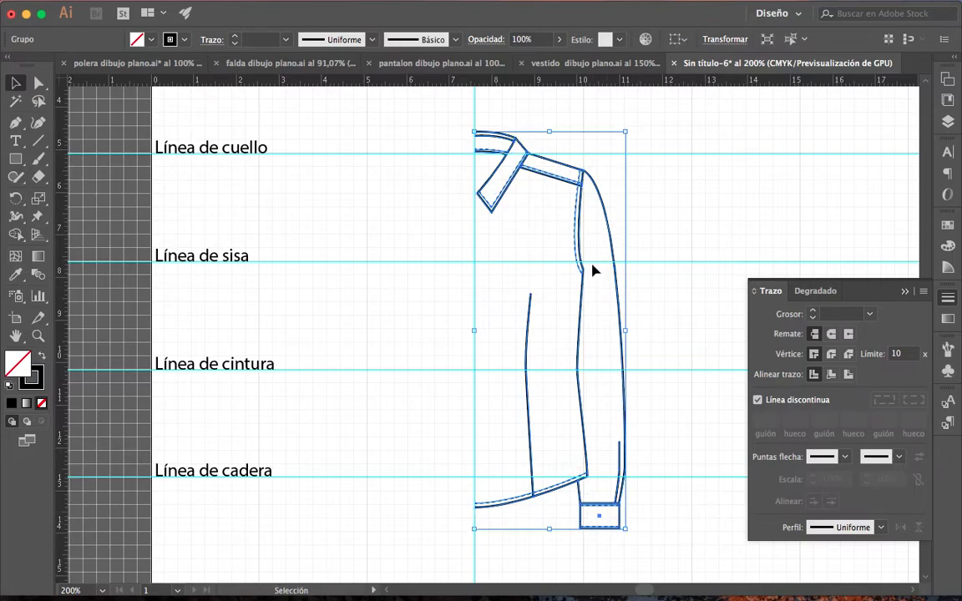
right_click(585, 274)
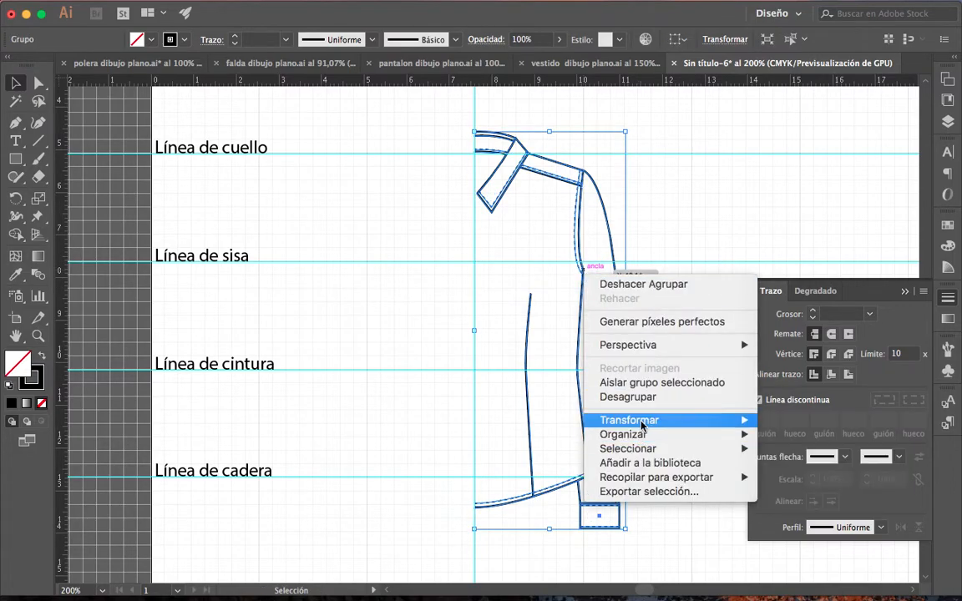
click(628, 183)
click(663, 195)
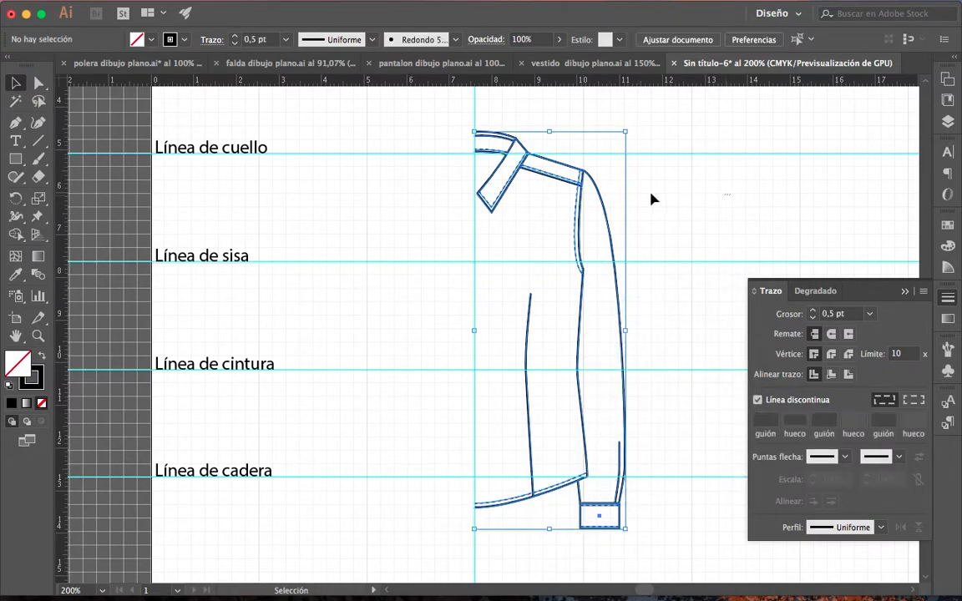
drag(609, 212, 666, 215)
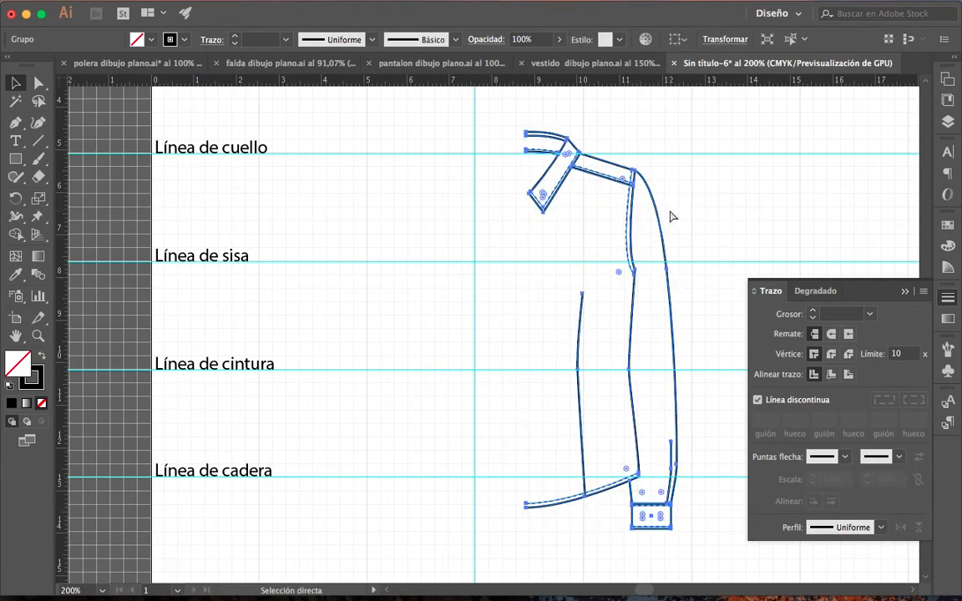
key(super+z)
key(a)
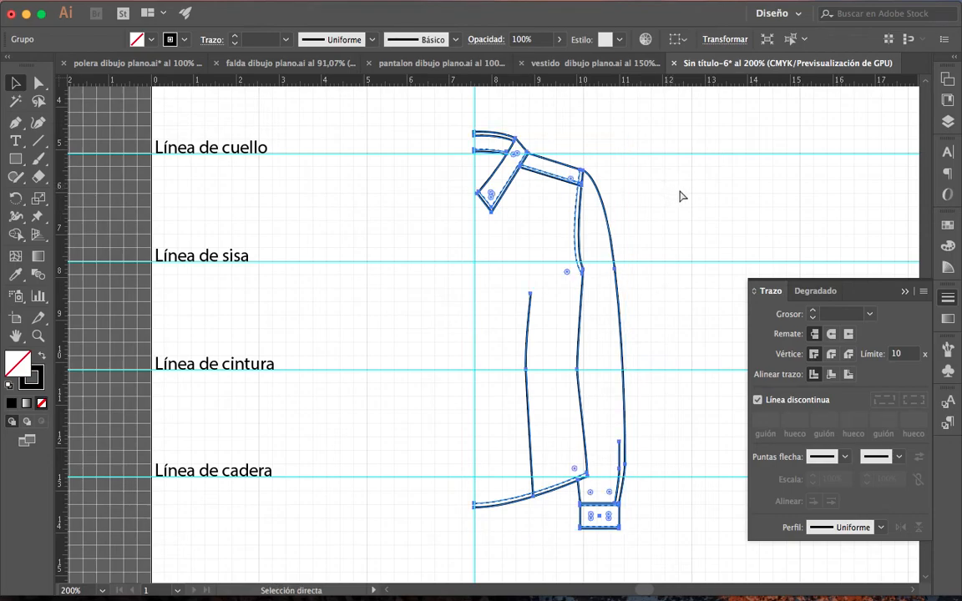
key(v)
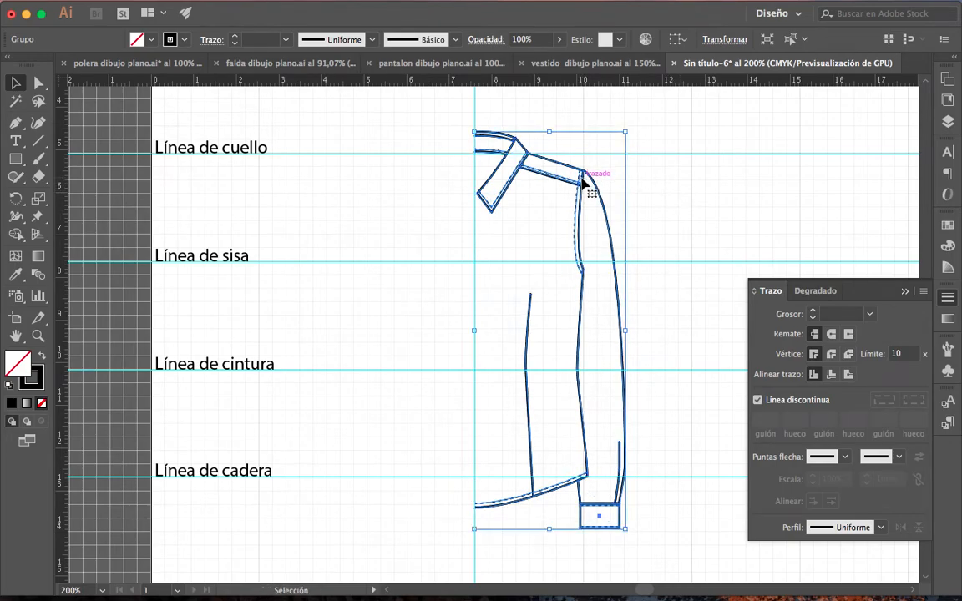
Reflect a pasted-in-front copy of the half-shirt group horizontally and place it against the vertical centre guide as the opposite half
click(904, 291)
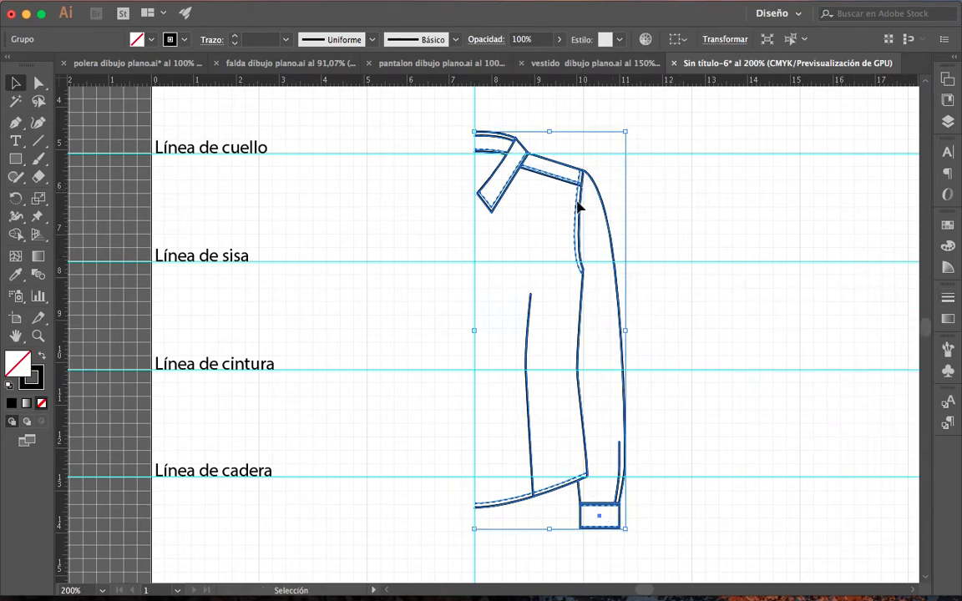
right_click(584, 197)
mouse_move(632, 347)
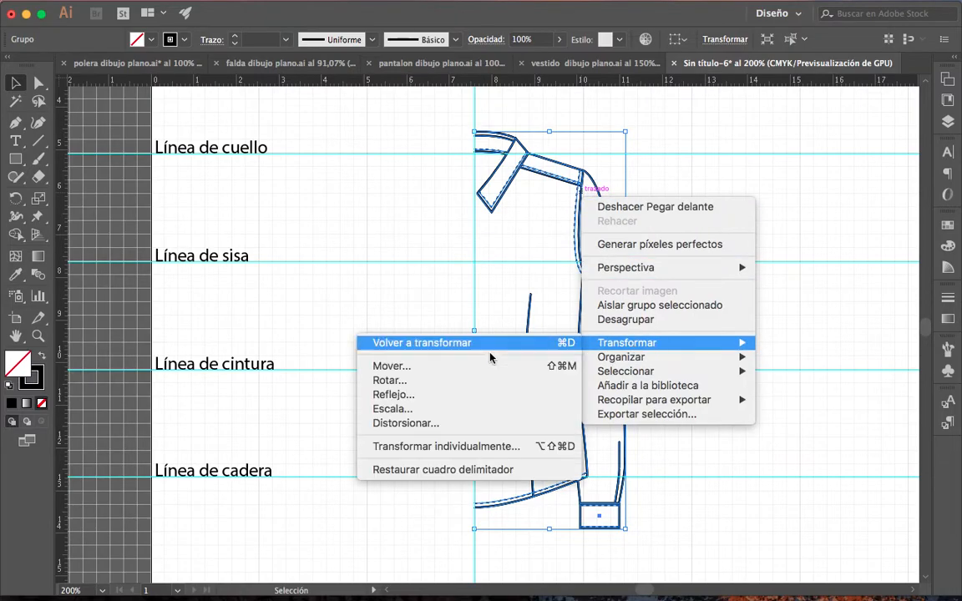
click(493, 394)
click(297, 306)
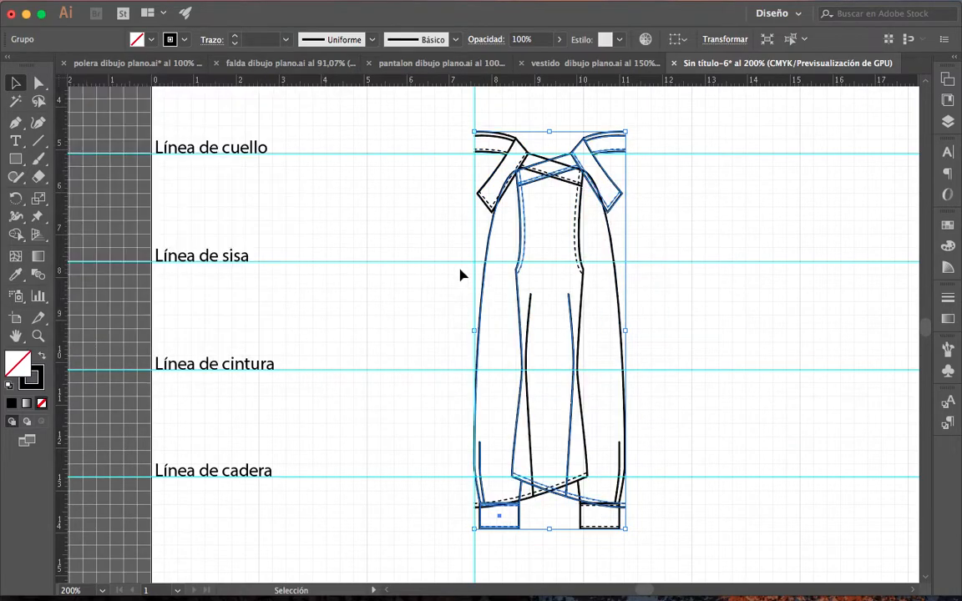
drag(522, 248, 373, 241)
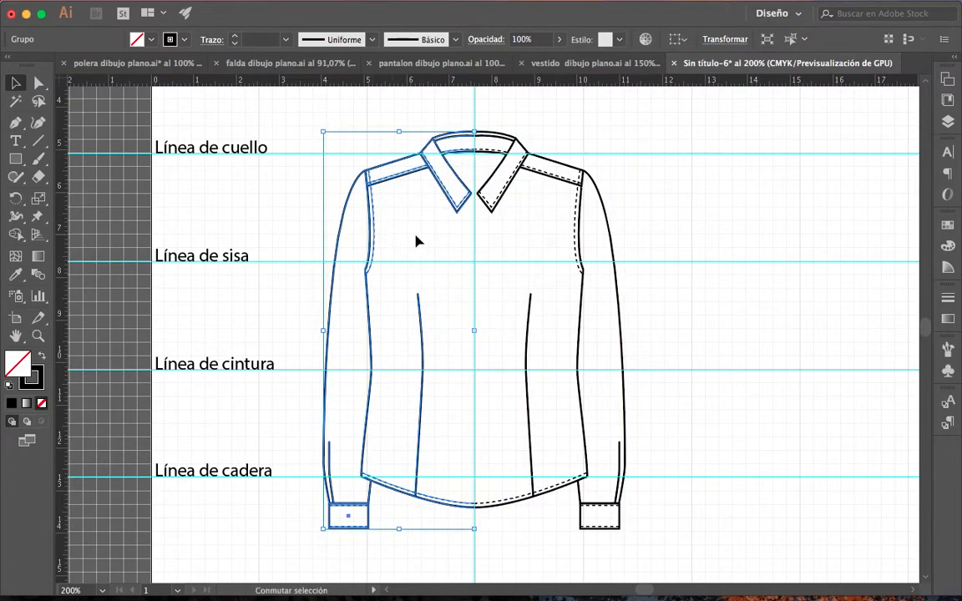
click(469, 210)
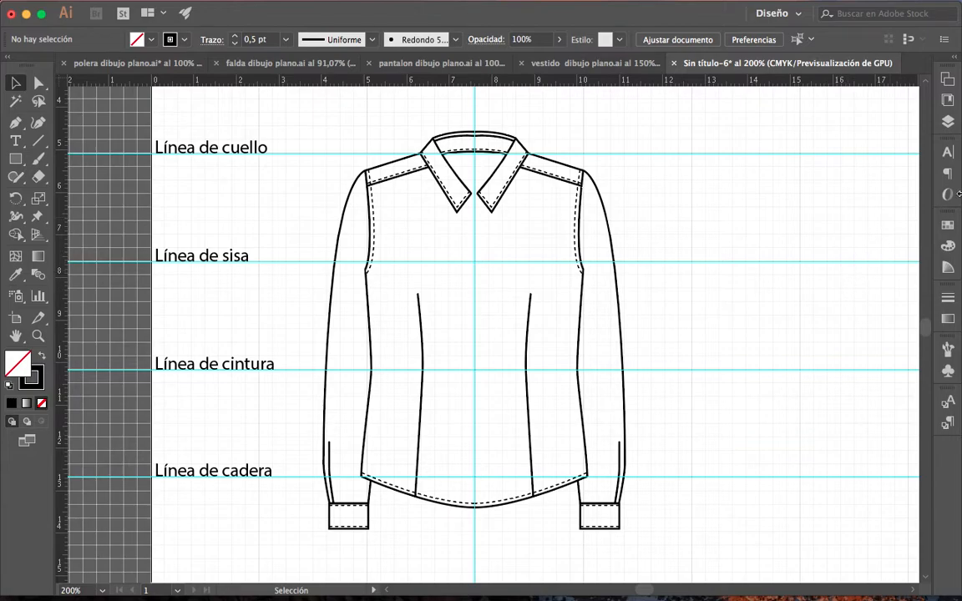
Lock both half-shirt groups and hide and reshow them within Capa 1 to check which entries they are
click(949, 121)
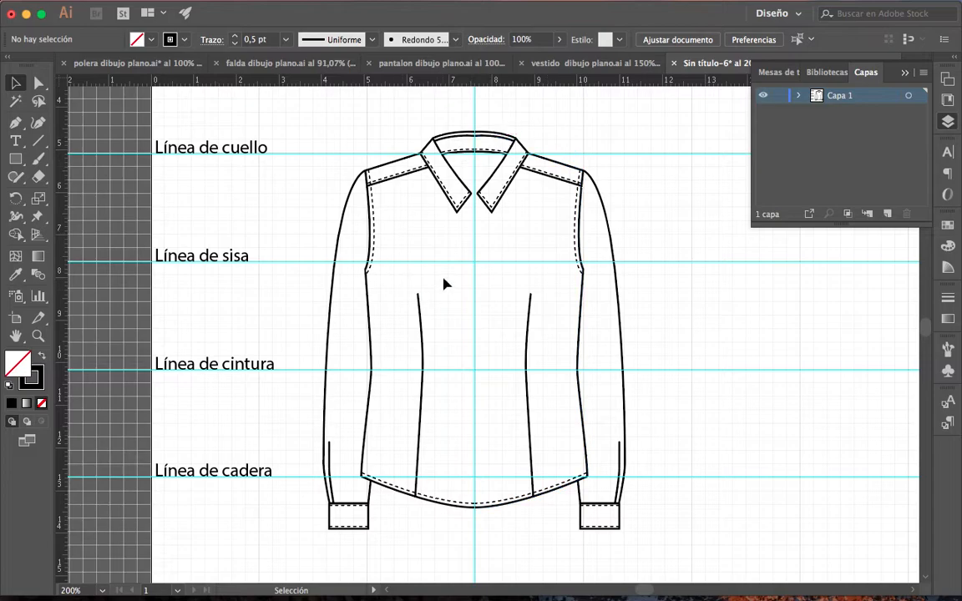
click(799, 97)
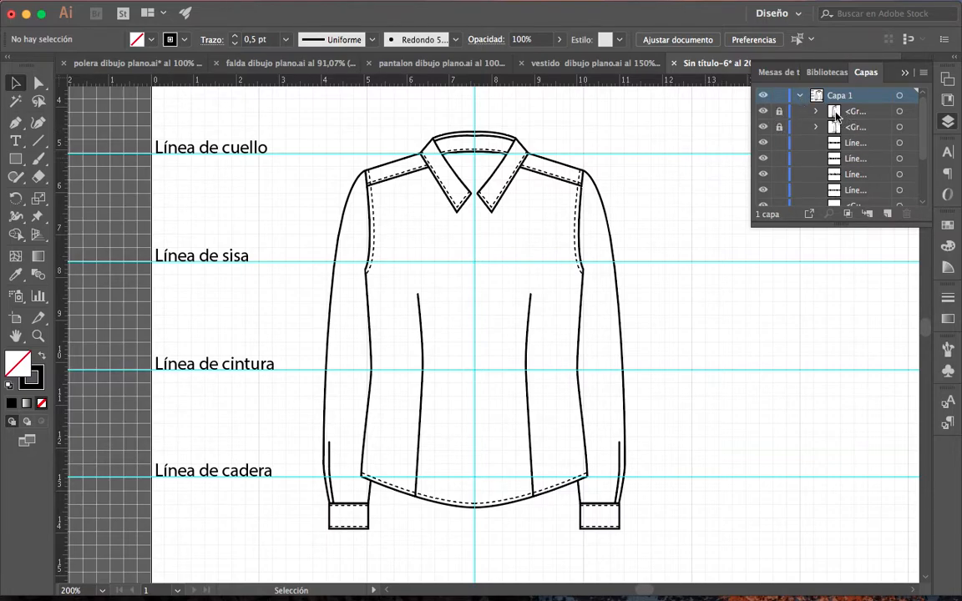
click(762, 112)
click(763, 128)
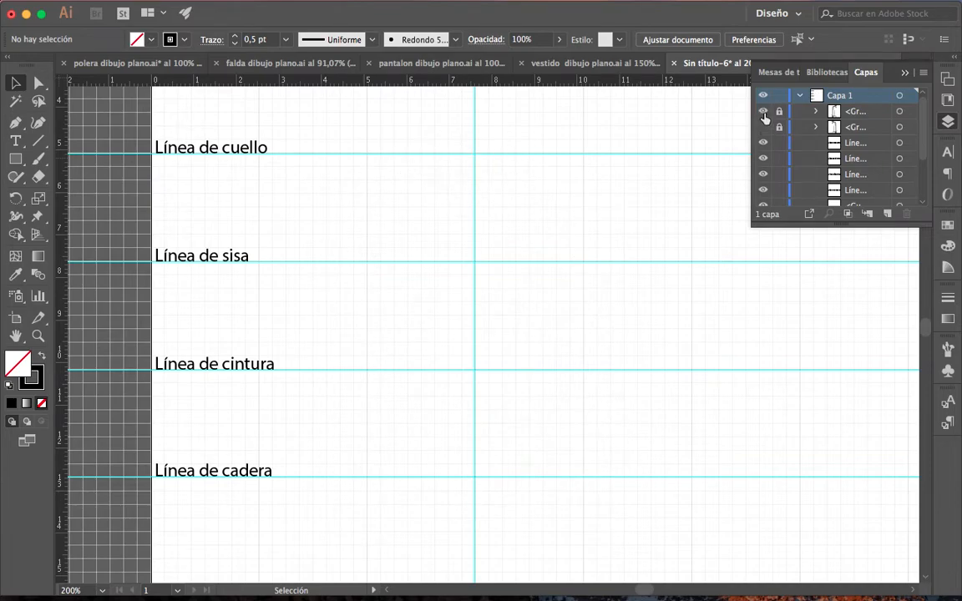
click(762, 111)
click(762, 126)
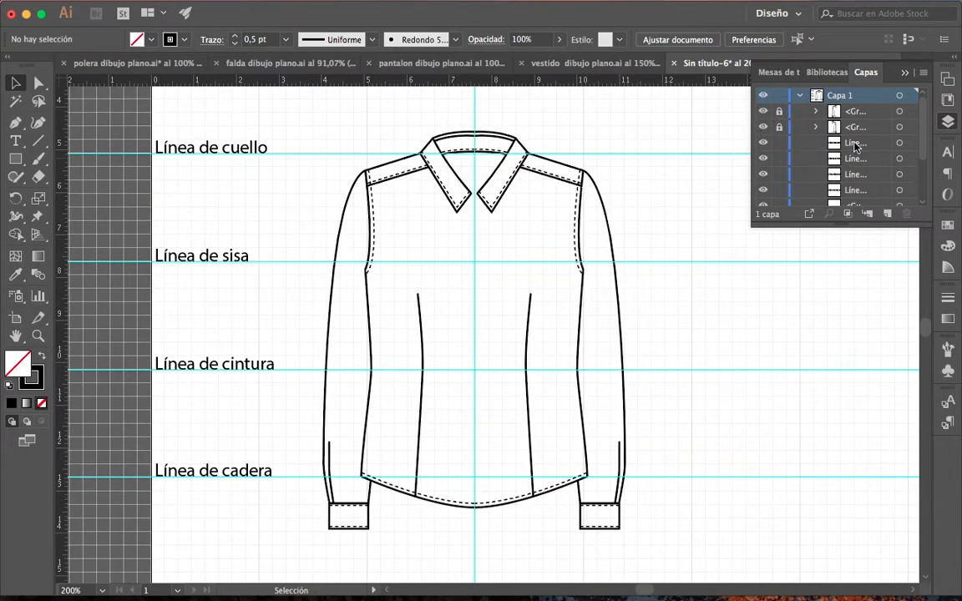
drag(922, 157, 924, 206)
scroll(843, 167, up, 10)
Draw a short horizontal line joining the collar's two inner points across the centre guide and give it the outline's solid 1 pt stroke
click(37, 335)
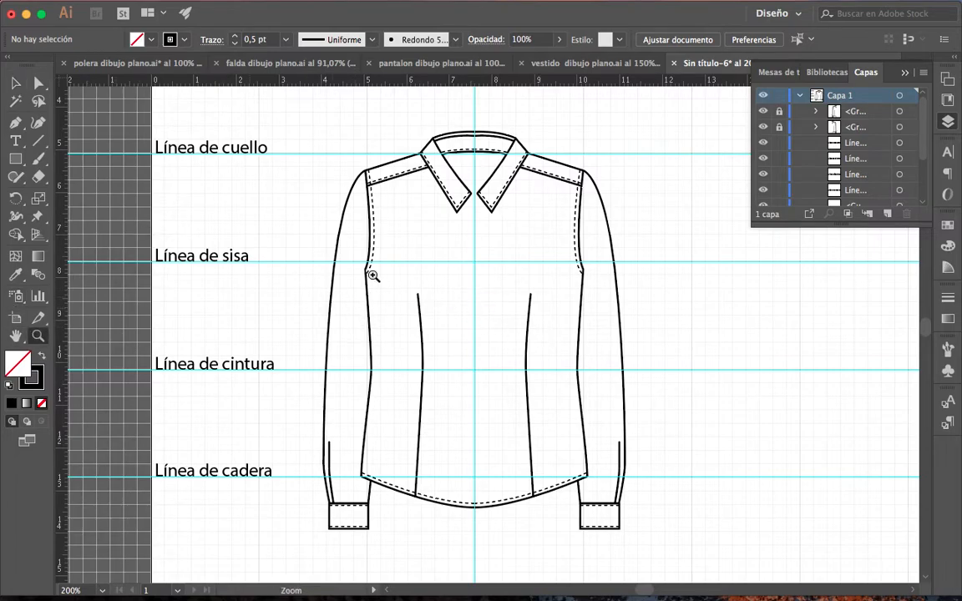
click(438, 261)
drag(558, 318, 511, 232)
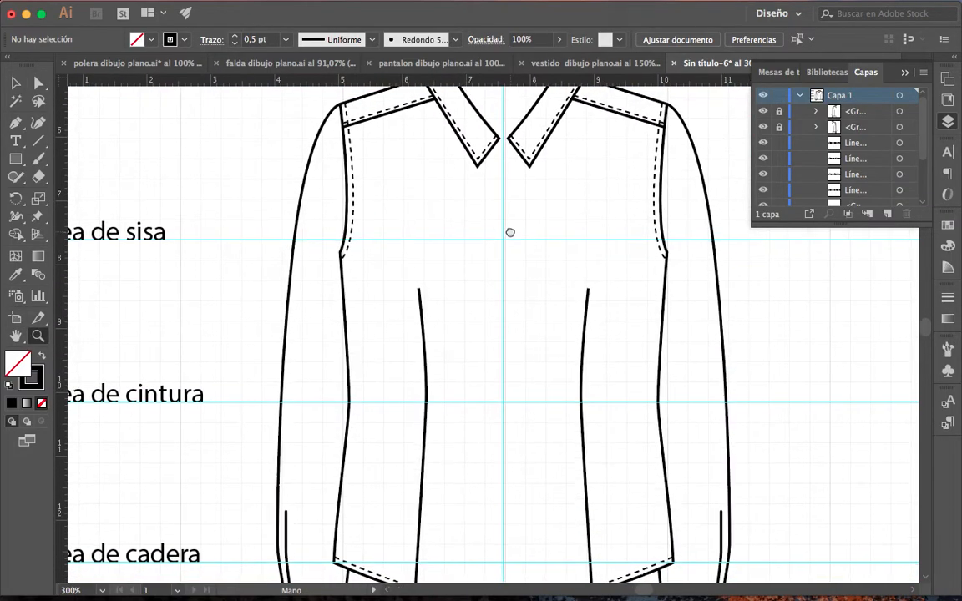
click(515, 169)
click(472, 288)
click(15, 121)
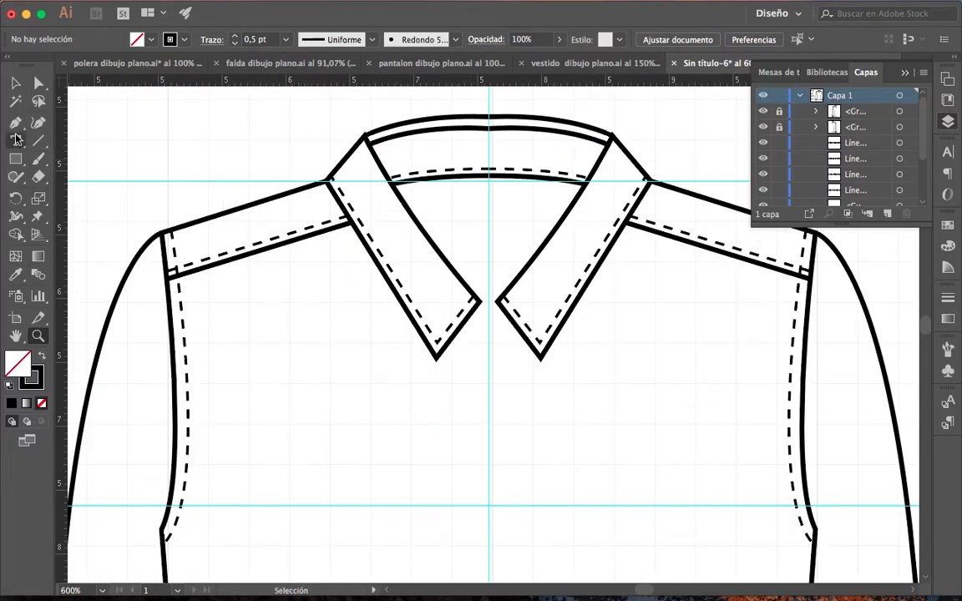
click(479, 301)
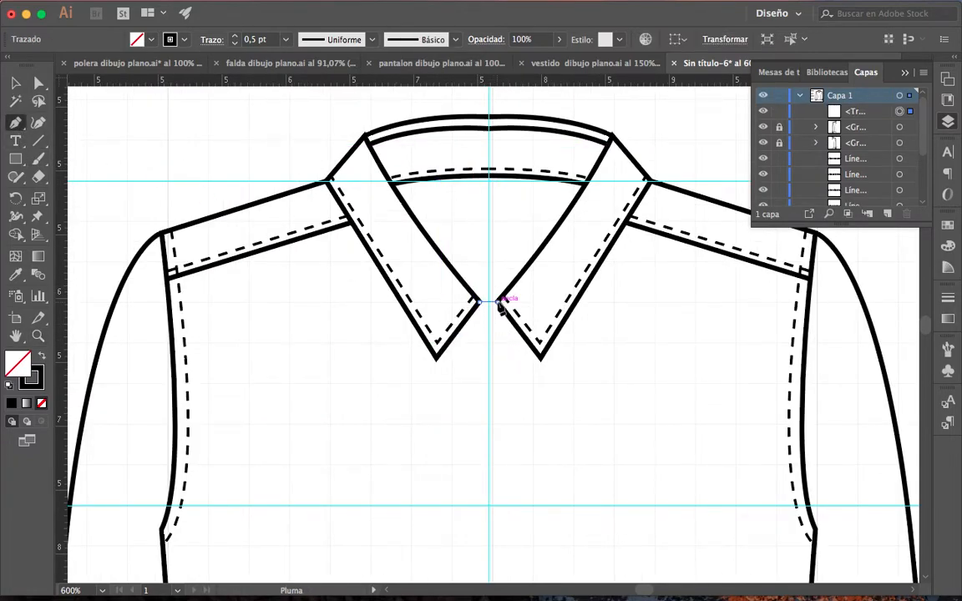
key(i)
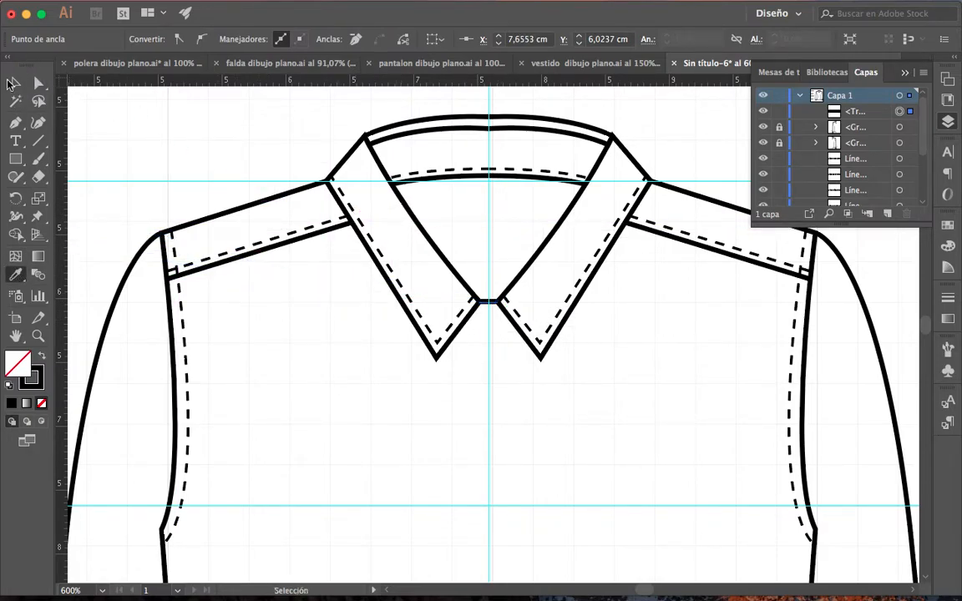
click(15, 82)
Draw a vertical 1 pt front-opening line just right of the centre guide, from the right collar's lower edge down to the hem
scroll(368, 359, down, 5)
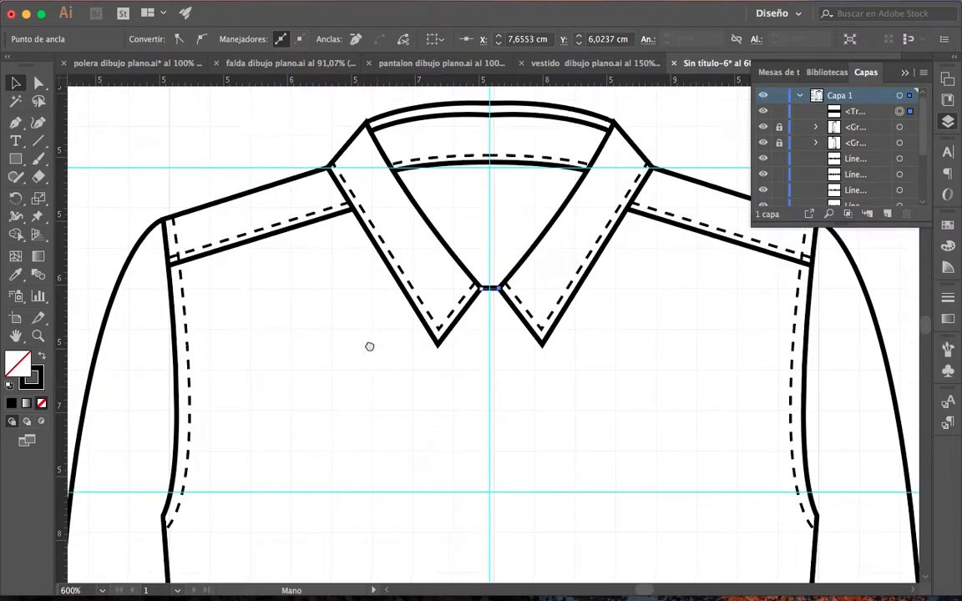
click(38, 336)
alt+click(309, 342)
alt+click(309, 341)
alt+click(311, 342)
drag(472, 369, 249, 317)
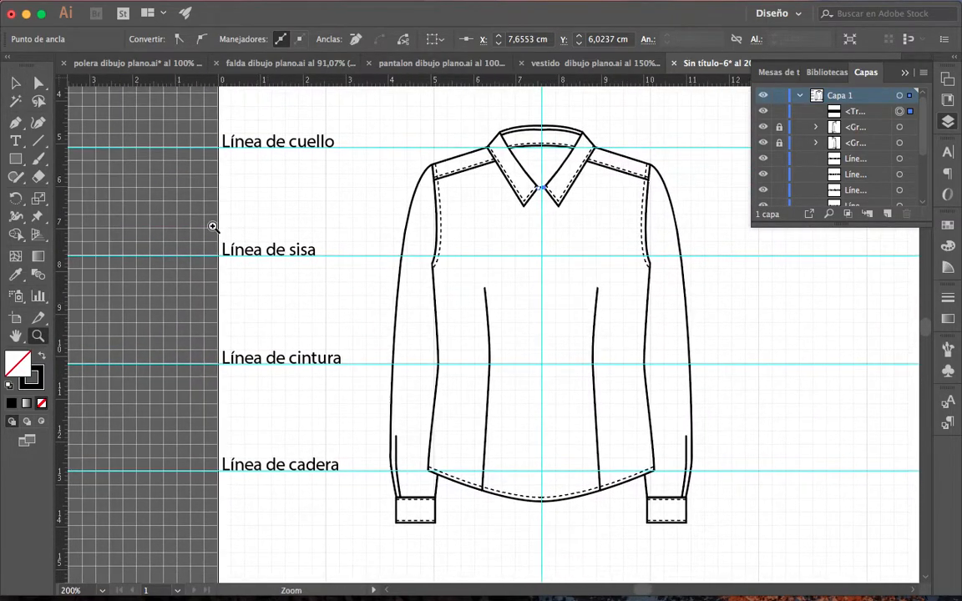
click(15, 122)
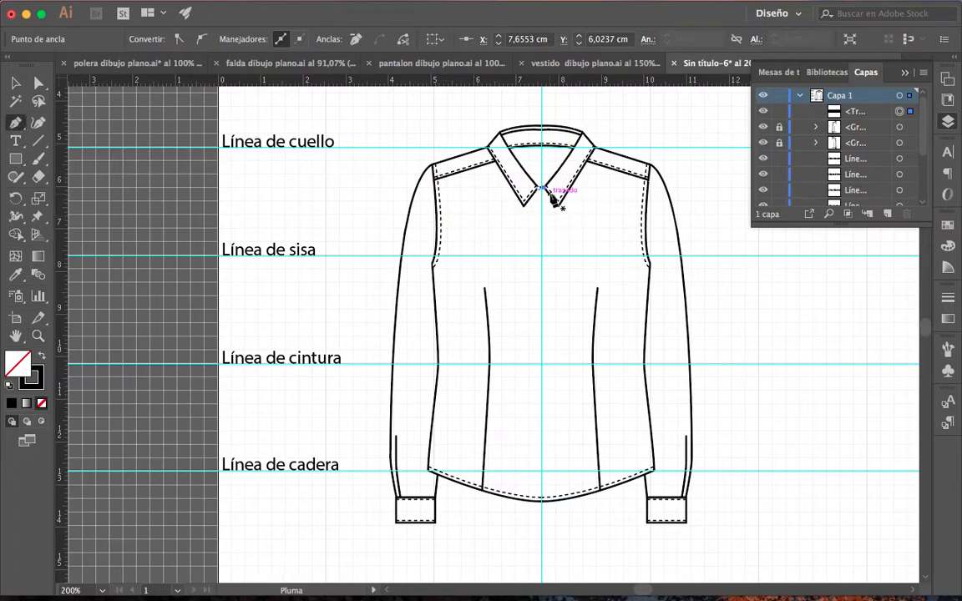
click(550, 192)
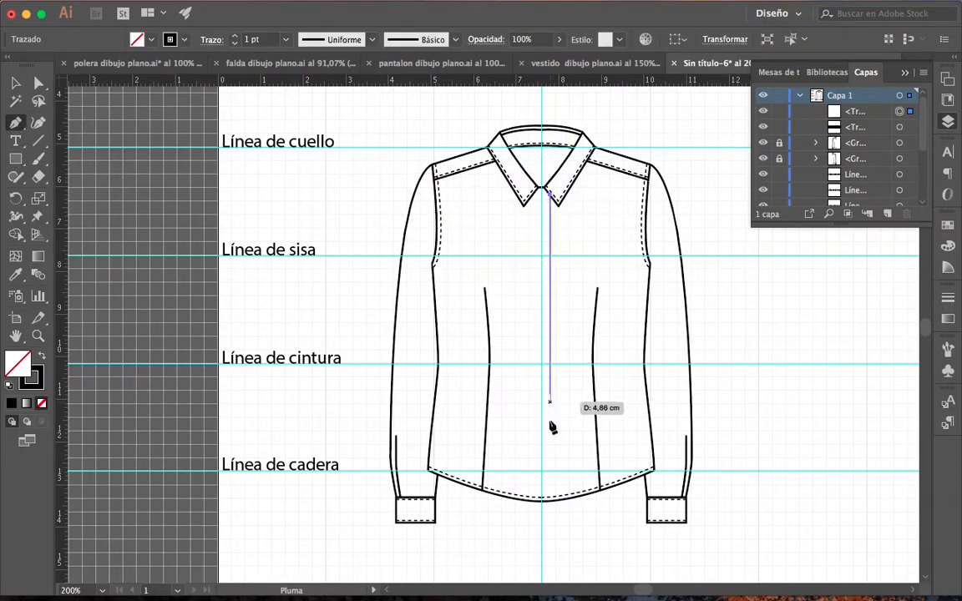
click(550, 500)
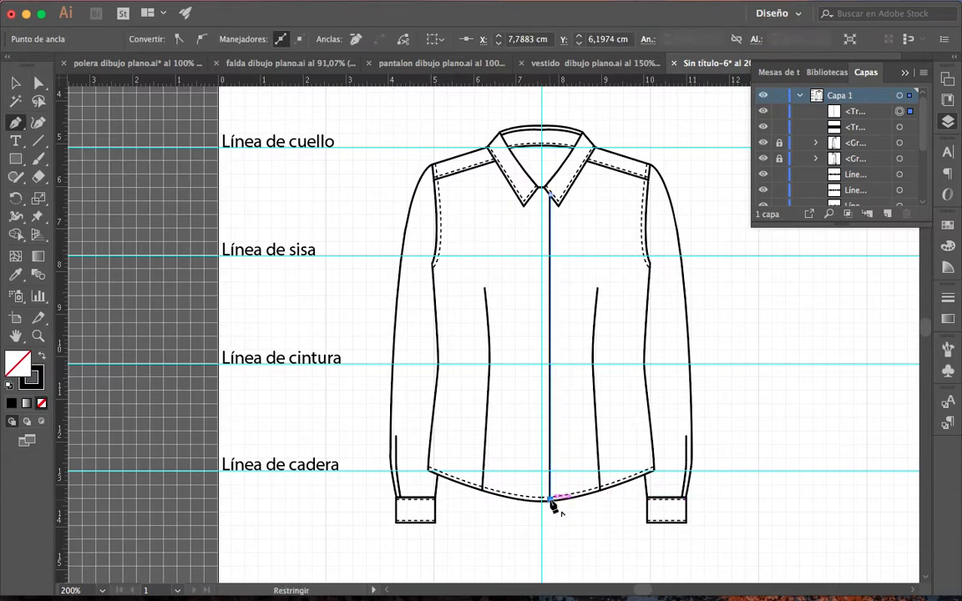
click(278, 284)
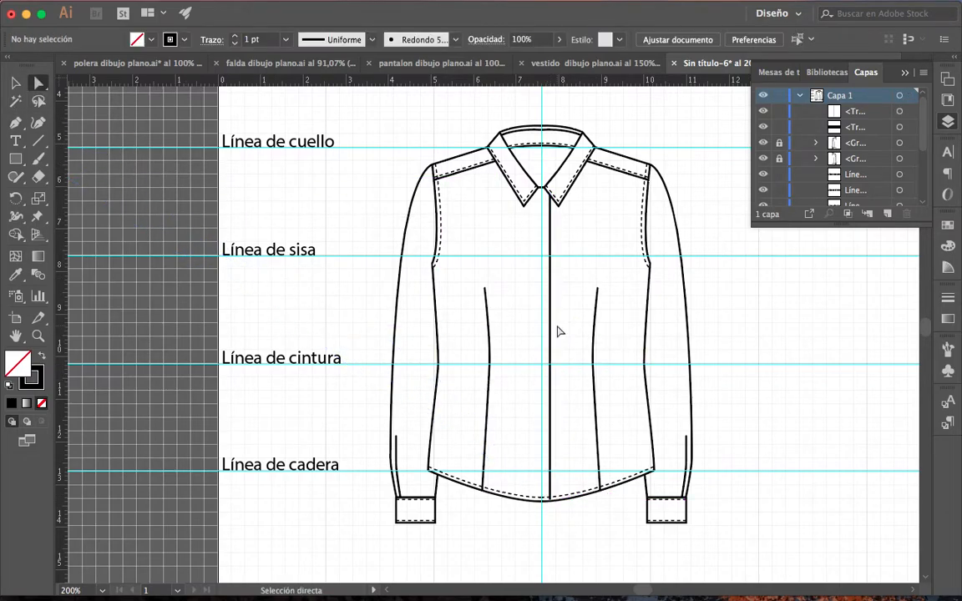
Draw a downward-bowed curve about 0.55 cm wide between the lower edges of the two collar points, below their joining line
click(38, 334)
click(551, 209)
click(493, 324)
click(467, 333)
click(500, 327)
click(509, 307)
click(497, 320)
drag(497, 321, 462, 323)
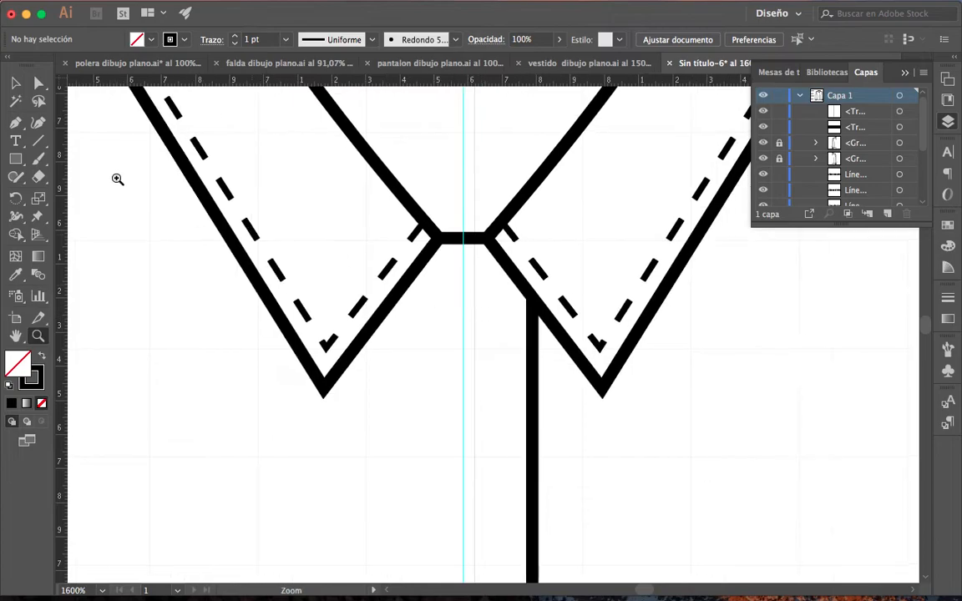
click(15, 122)
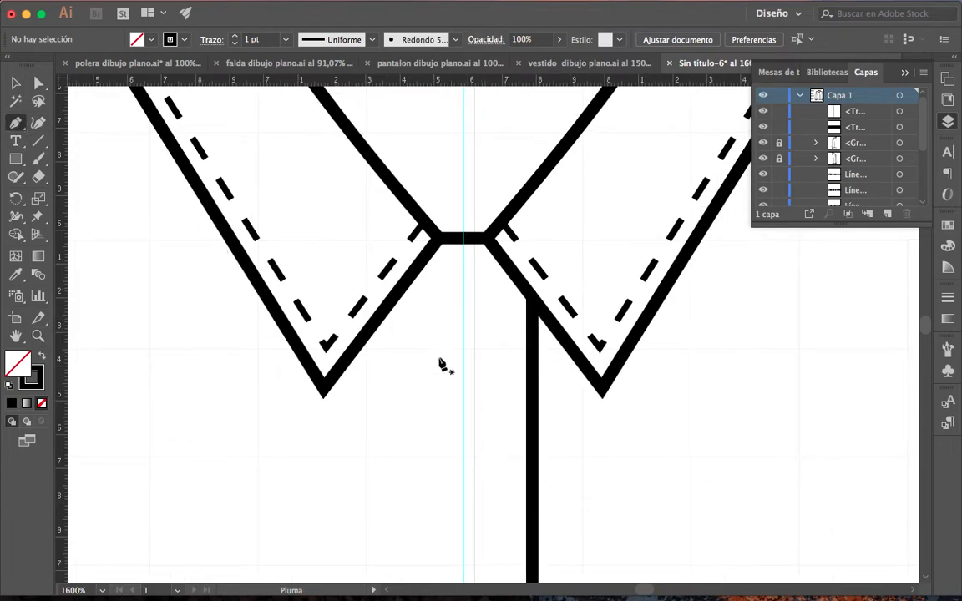
click(368, 331)
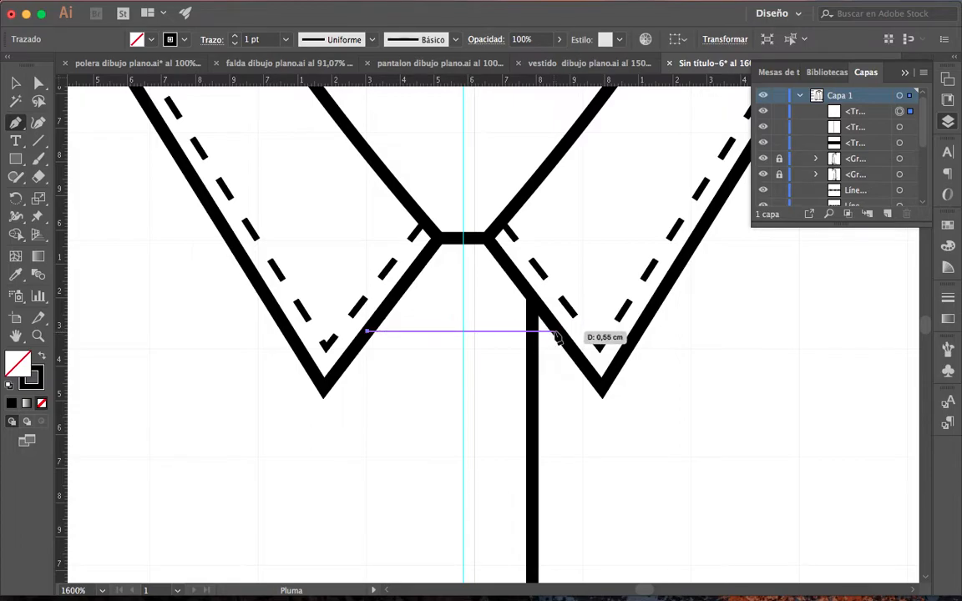
click(555, 329)
mouse_move(564, 331)
mouse_down()
mouse_move(616, 290)
mouse_move(643, 285)
mouse_move(642, 296)
mouse_up()
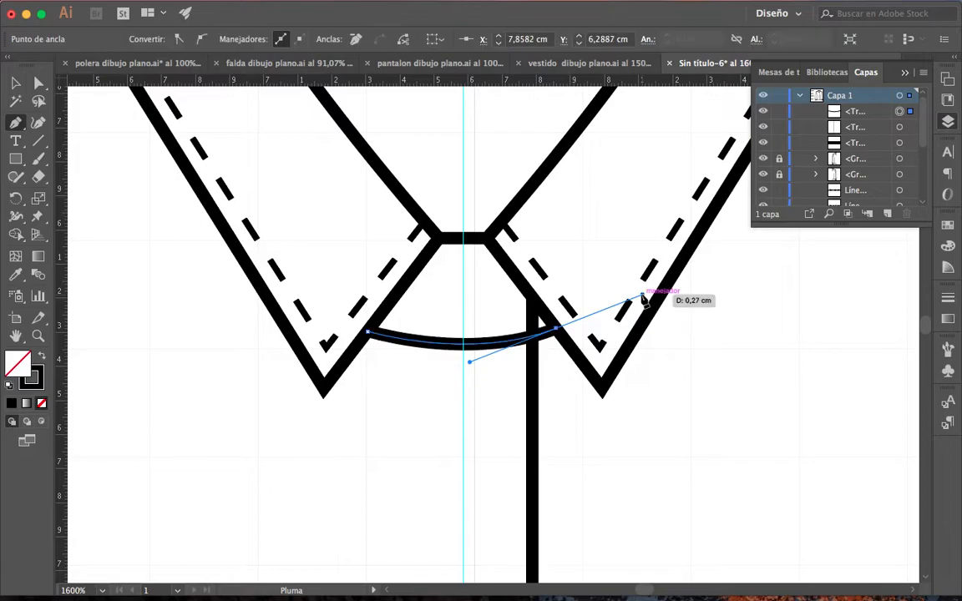
Move the curve's right end onto the front-opening line and its left end slightly up along the left collar edge
key(a)
drag(554, 332, 533, 334)
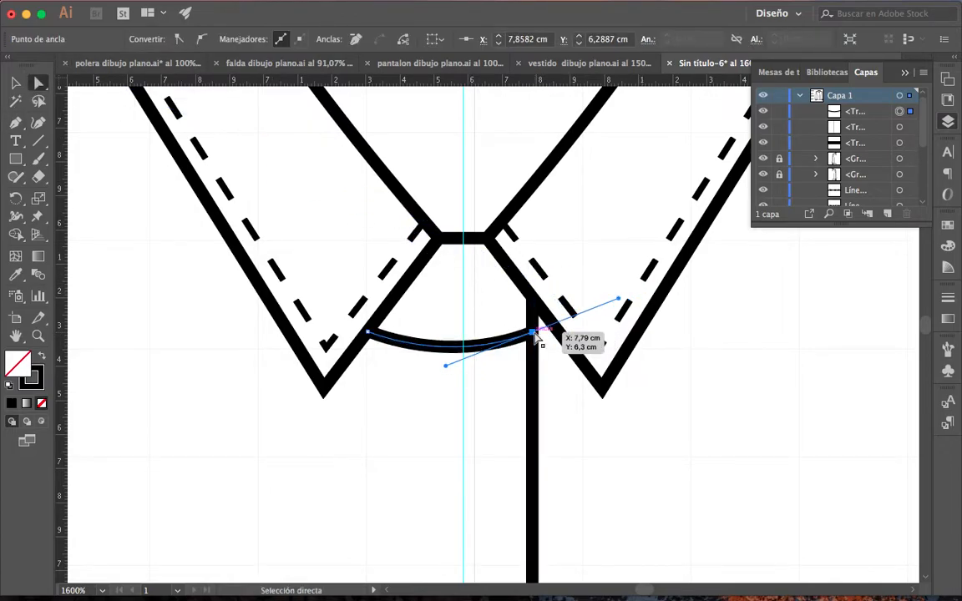
click(450, 364)
click(455, 351)
drag(372, 336, 372, 324)
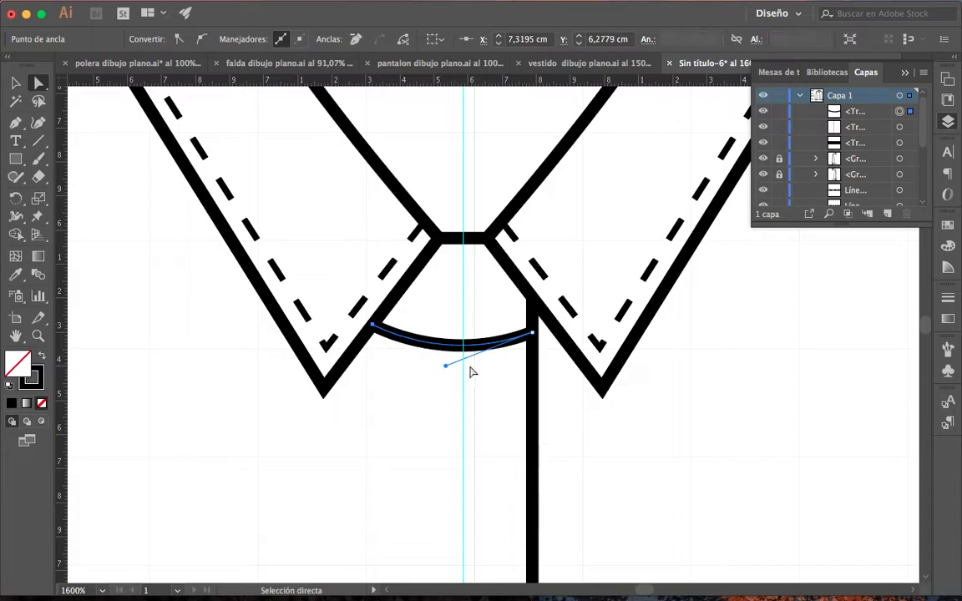
click(533, 335)
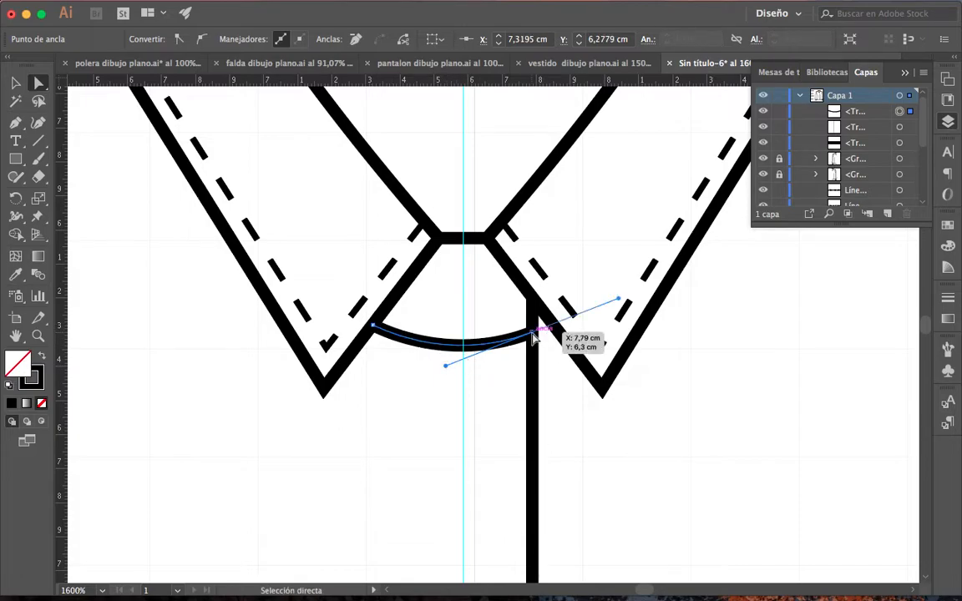
click(541, 372)
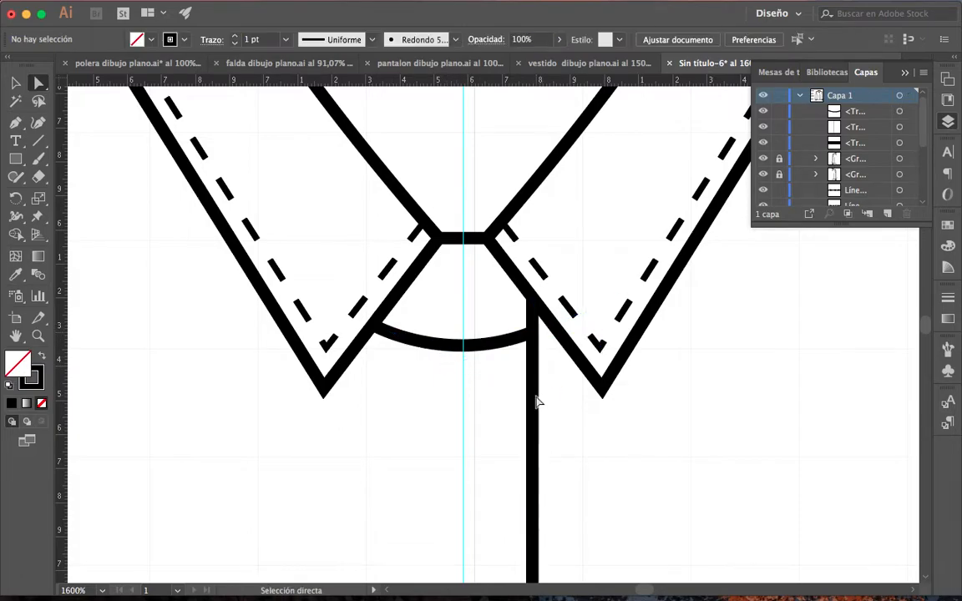
Shift the front-opening line slightly right, lower its top end to the collar edge and extend the neck curve to meet it
click(15, 82)
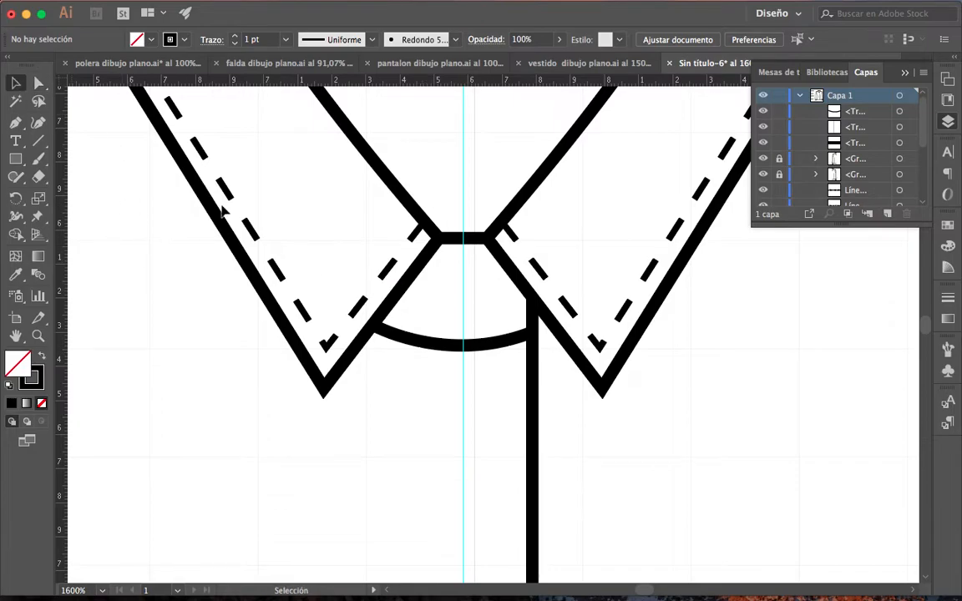
drag(537, 378, 545, 394)
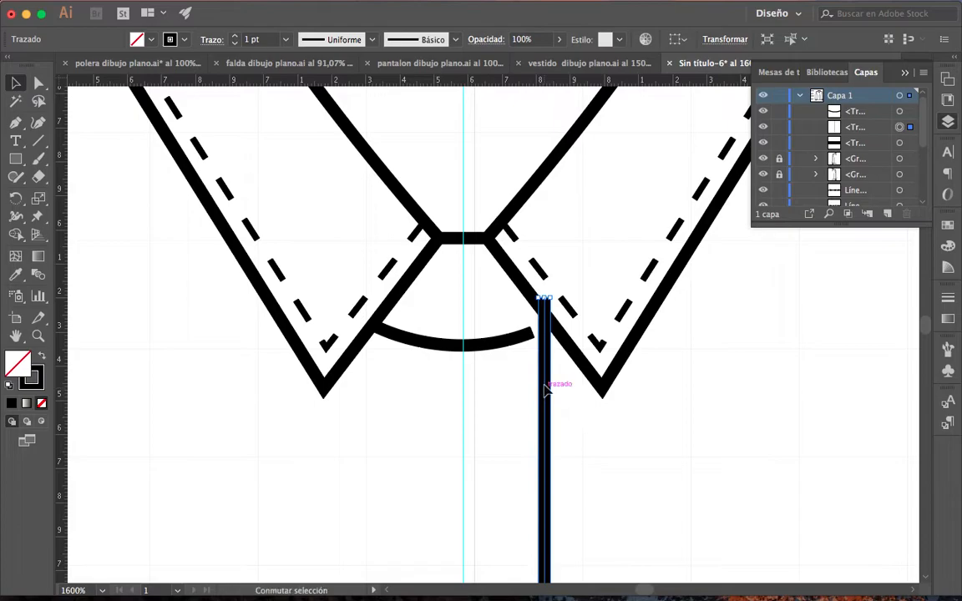
drag(546, 300, 545, 334)
click(532, 335)
click(683, 398)
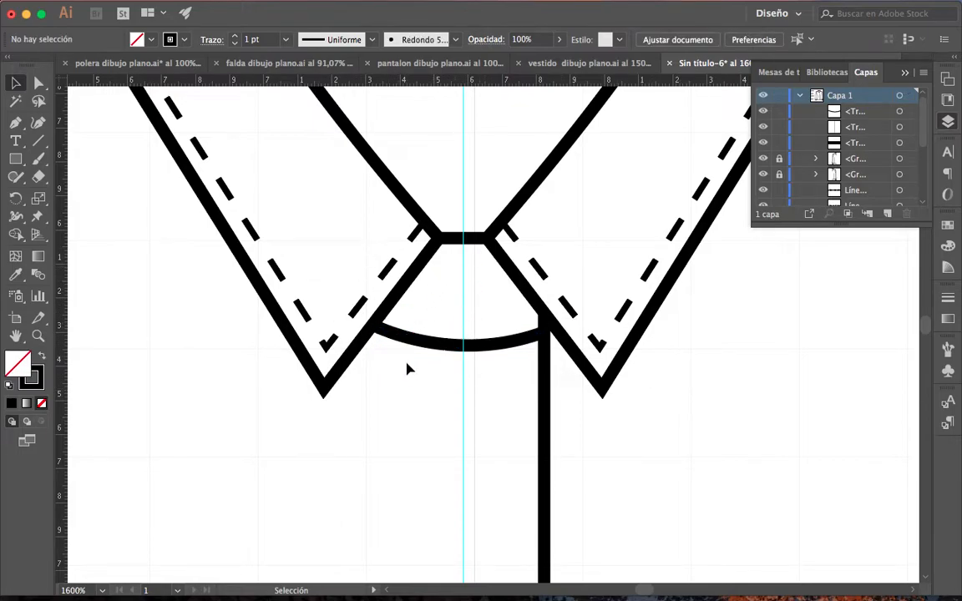
click(39, 82)
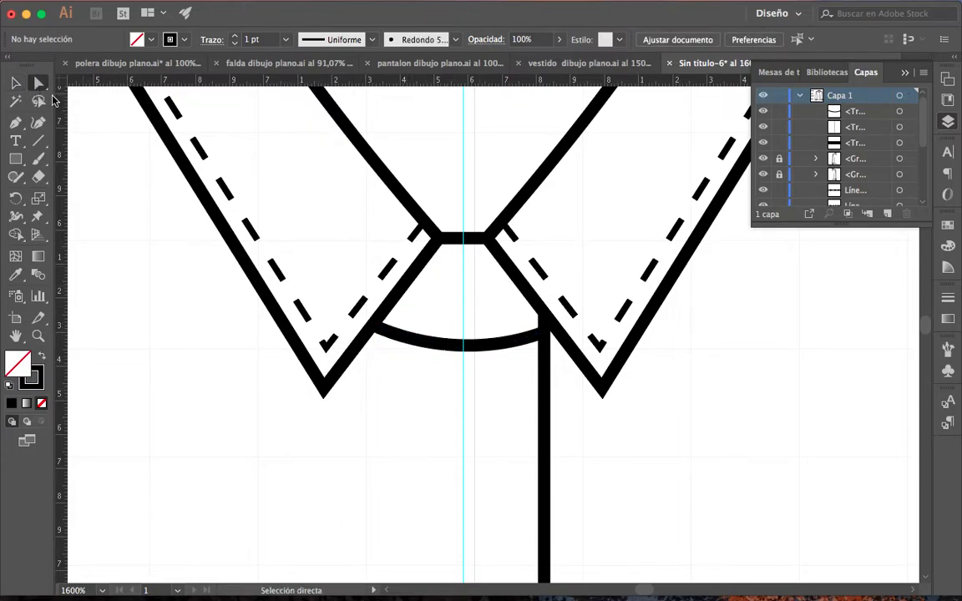
Duplicate the neck curve and place the copy just above the original, between the lower edges of the collar points
drag(370, 331, 372, 331)
click(436, 318)
drag(476, 359, 468, 580)
scroll(491, 263, down, 5)
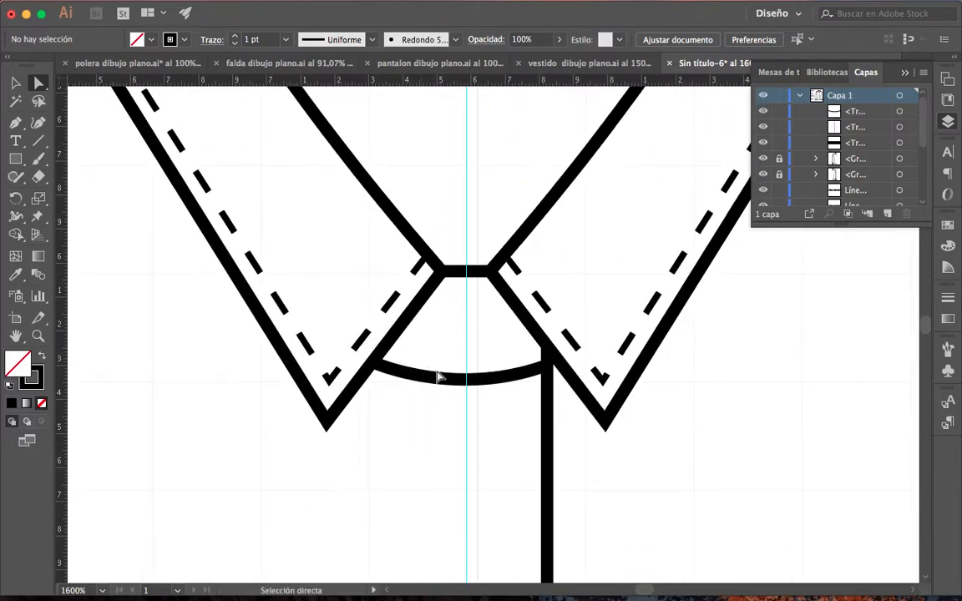
click(15, 82)
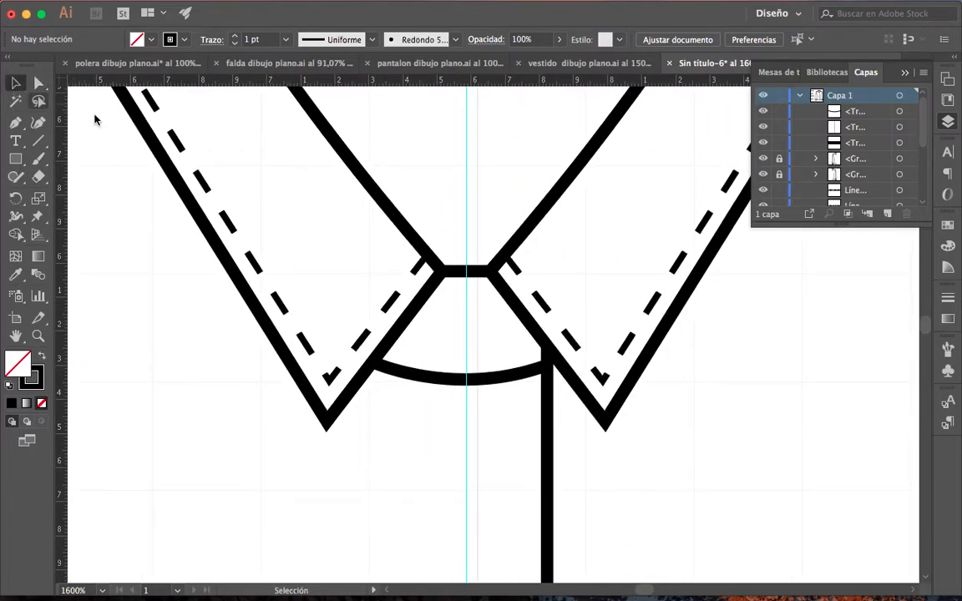
click(495, 380)
mouse_move(495, 380)
mouse_down()
mouse_move(498, 368)
mouse_move(508, 371)
mouse_up()
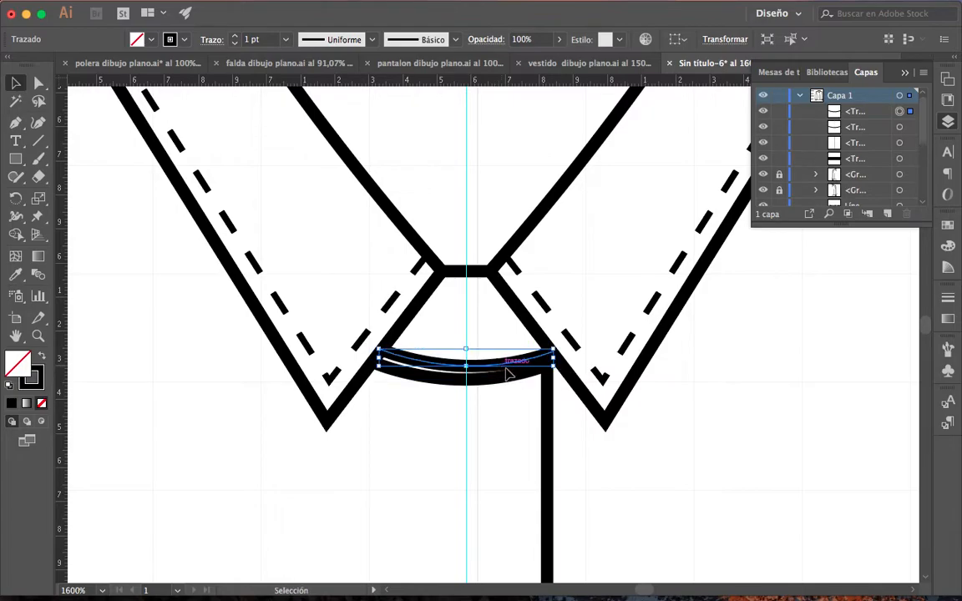
Move the copied curve's ends onto the collar edges, at about X 7.82 cm and X 7.35 cm, both at Y 6.24 cm
click(38, 83)
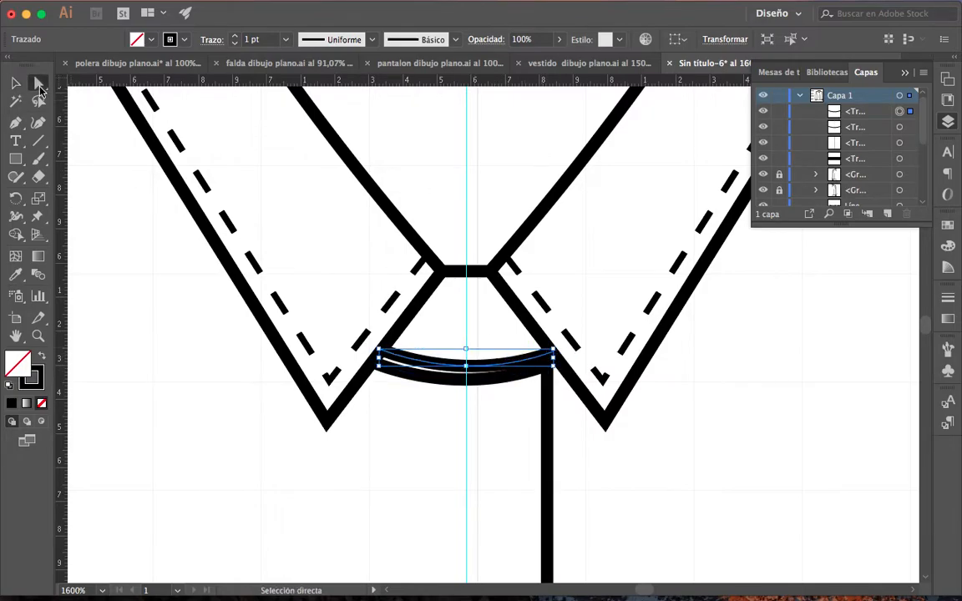
click(551, 354)
drag(551, 353, 547, 345)
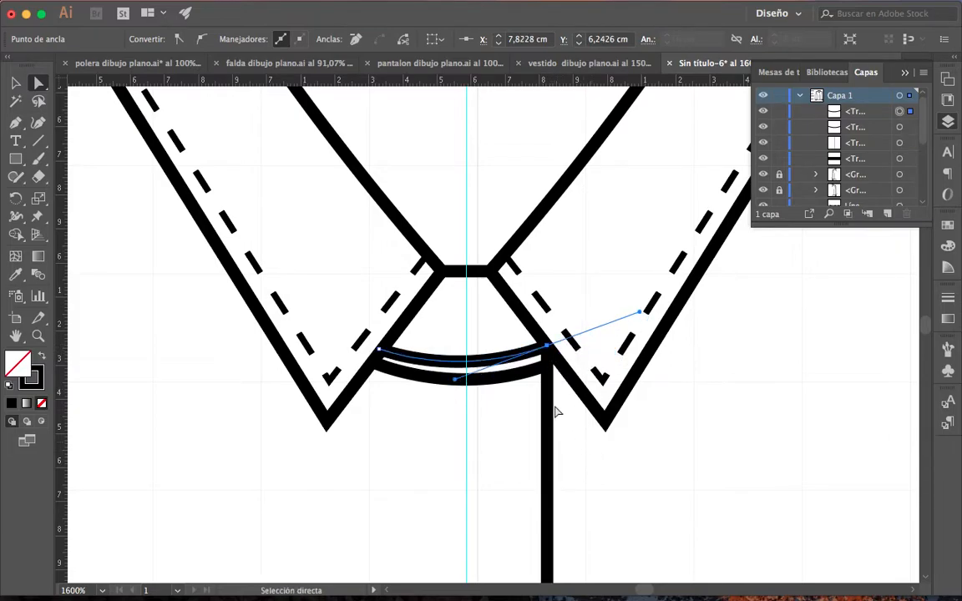
click(382, 350)
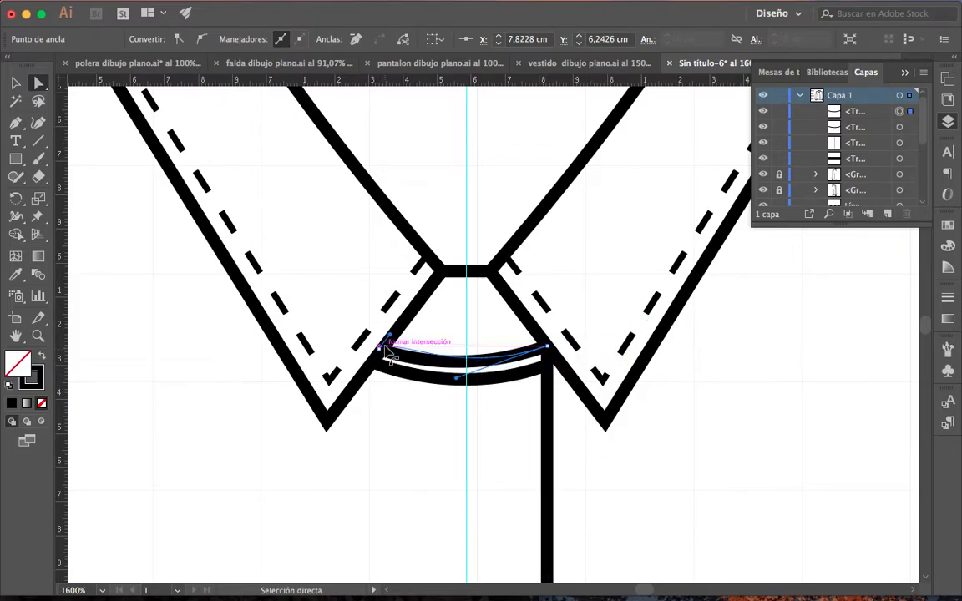
drag(384, 347, 385, 351)
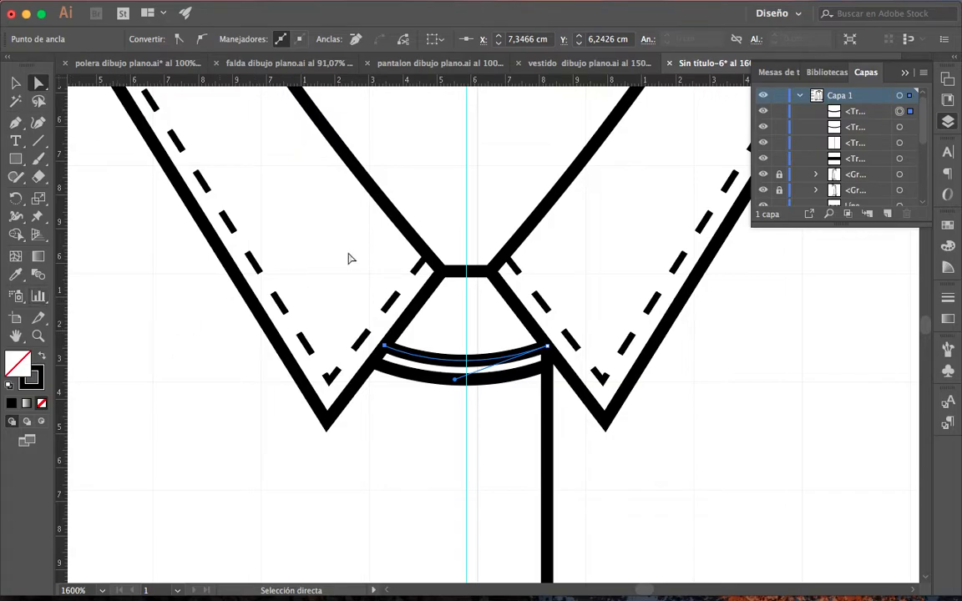
Apply the collar's dashed 0.5 pt stitch style to the upper neck curve using the Eyedropper
key(i)
click(401, 268)
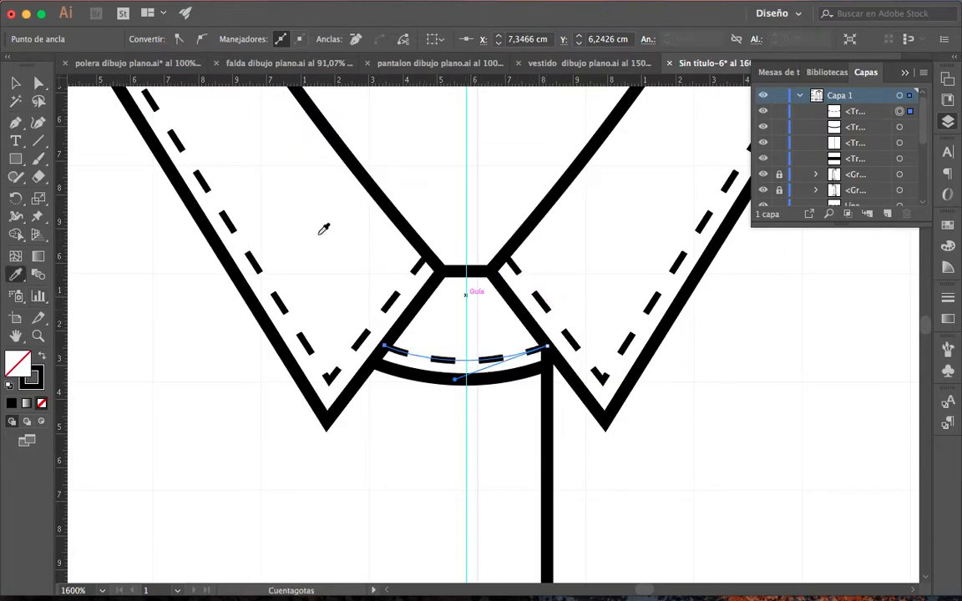
click(15, 83)
click(175, 323)
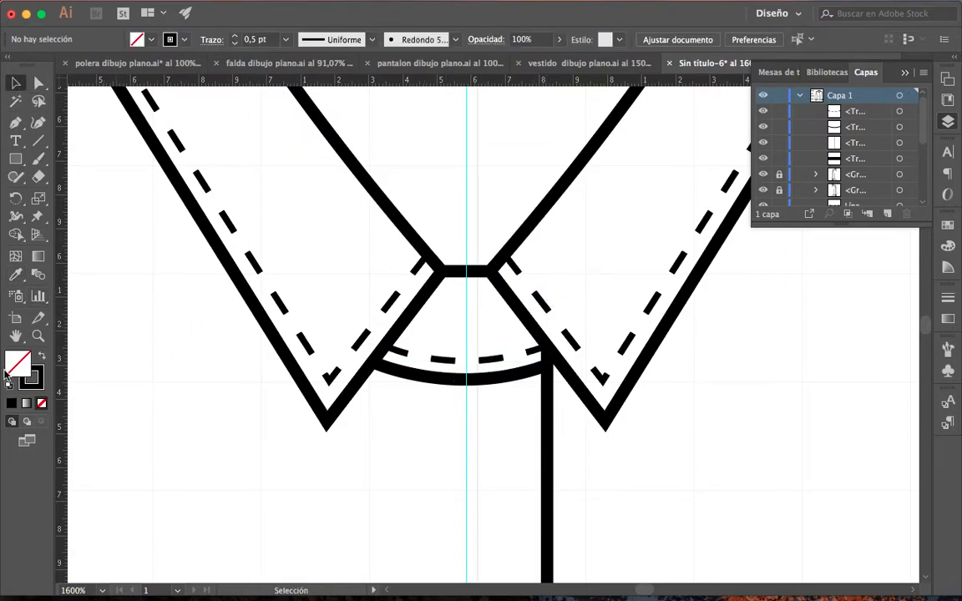
Duplicate the front-opening line slightly to its left and give the copy the collar's dashed 0.5 pt stitch style
click(38, 337)
alt+click(349, 402)
alt+click(359, 404)
alt+click(372, 407)
alt+click(386, 409)
scroll(404, 406, right, 3)
scroll(404, 406, down, 1)
click(15, 83)
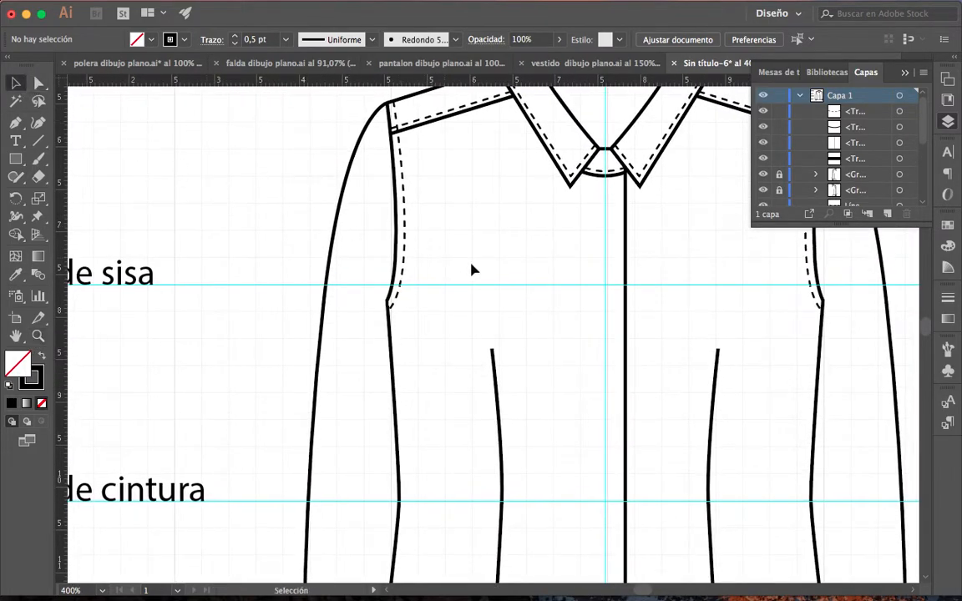
click(626, 303)
key(alt+Left)
key(Left)
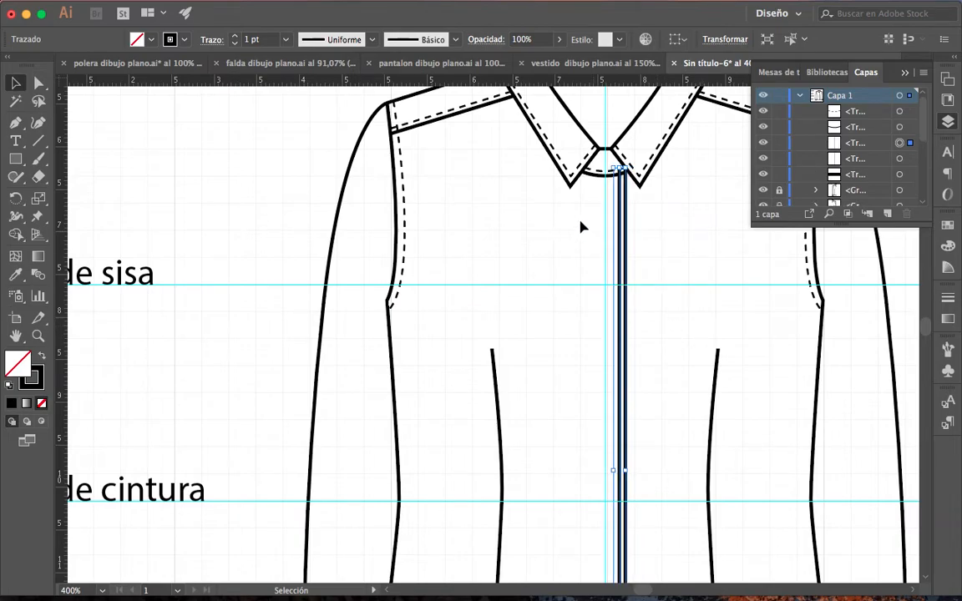
click(17, 274)
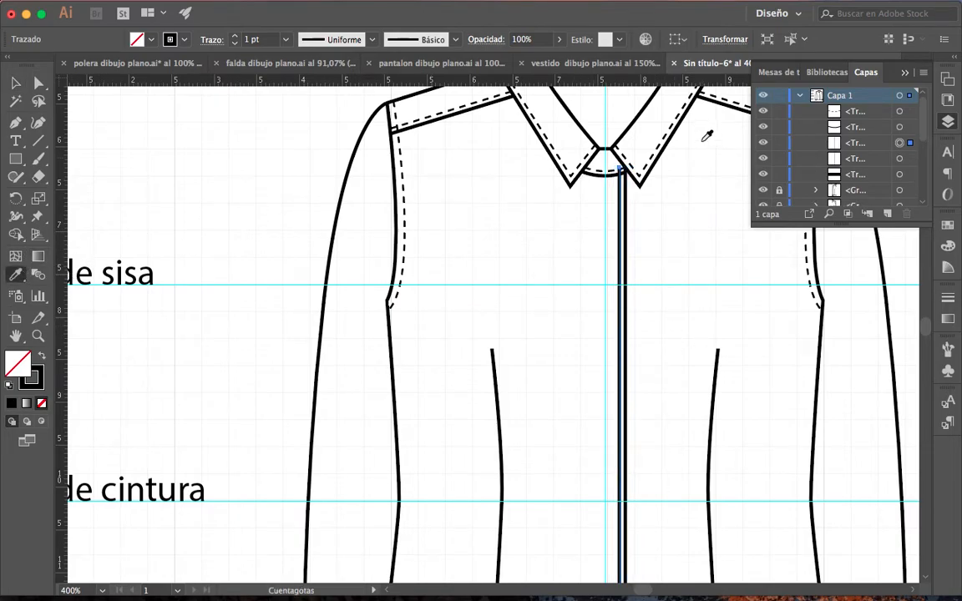
click(631, 158)
Lower the top end of the dashed front-opening line to the solid neck curve, at about Y 6.32 cm
click(39, 338)
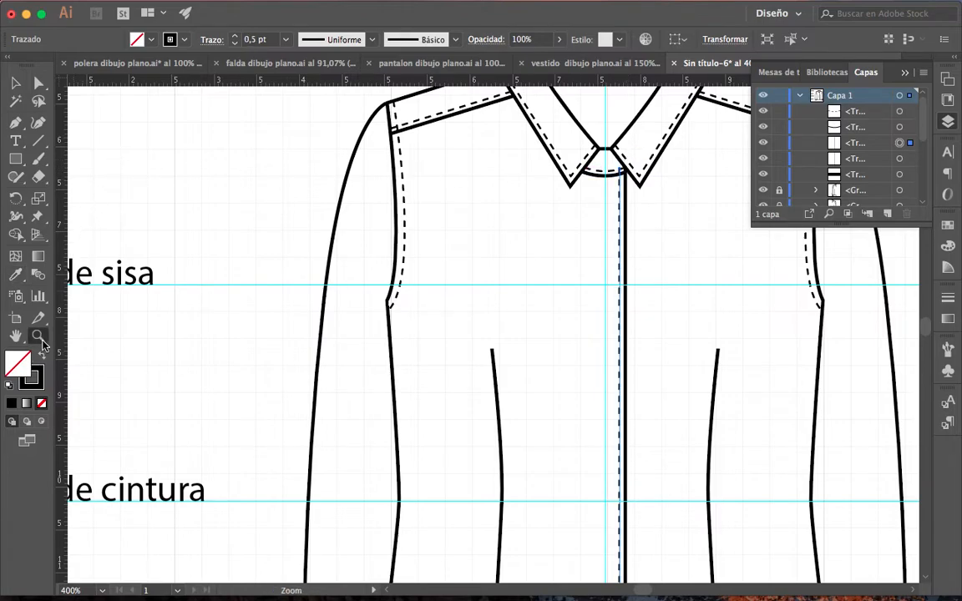
click(652, 152)
click(480, 324)
click(449, 423)
click(455, 415)
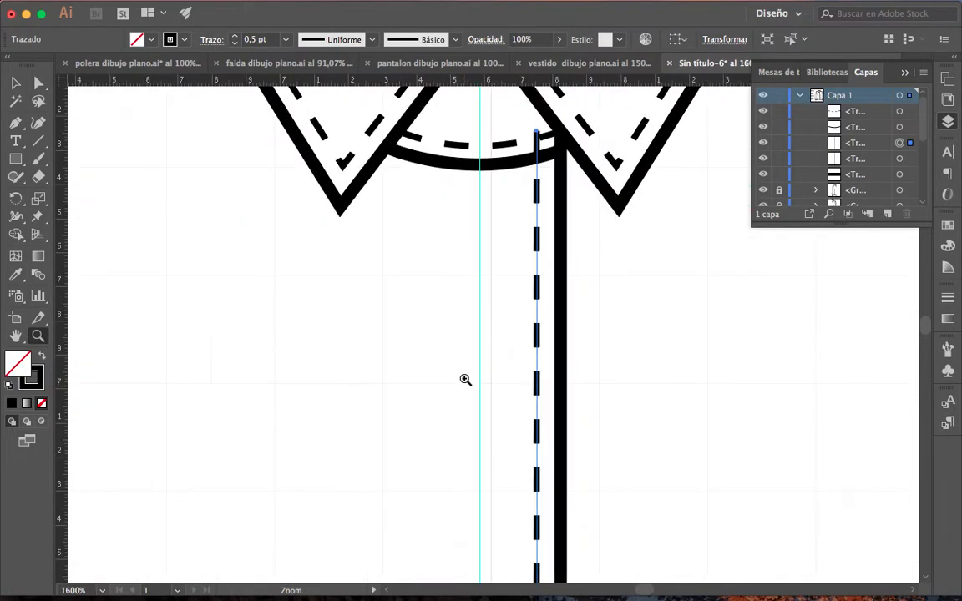
key(a)
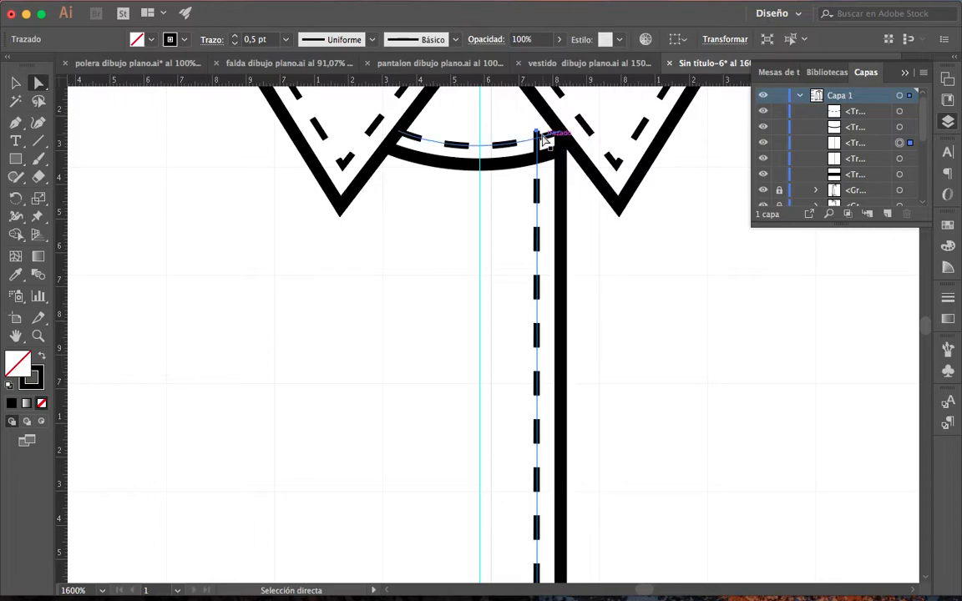
drag(538, 134, 537, 162)
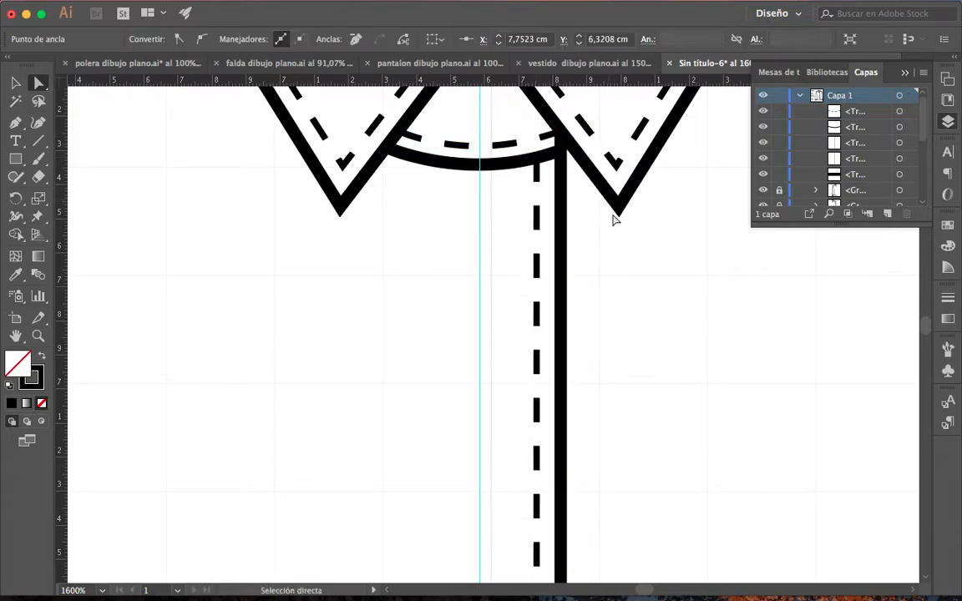
click(634, 242)
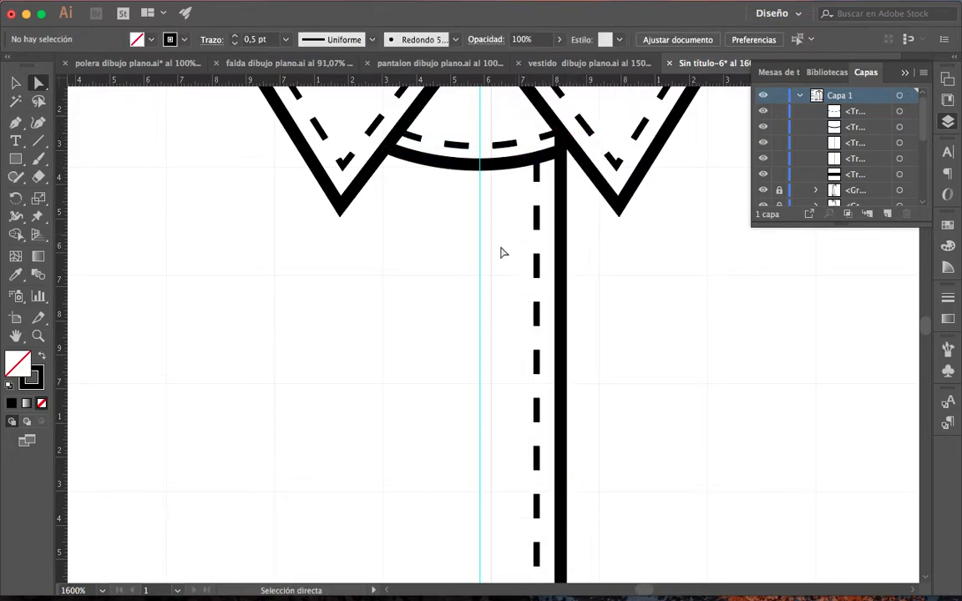
Draw a circle about 0.16 cm wide on the neckband between the collar points and copy the collar's solid 1 pt stroke onto it
drag(494, 222, 489, 290)
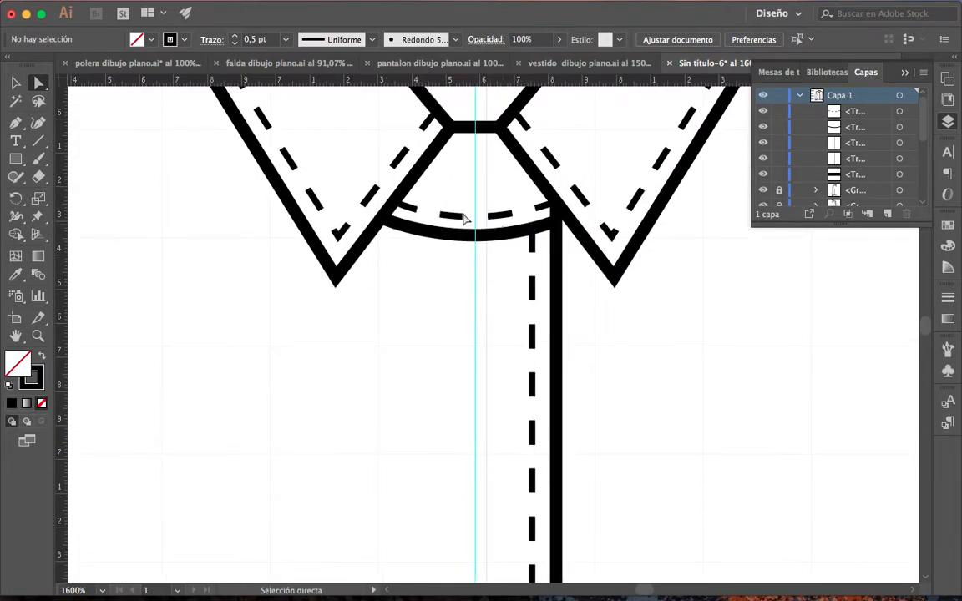
click(15, 159)
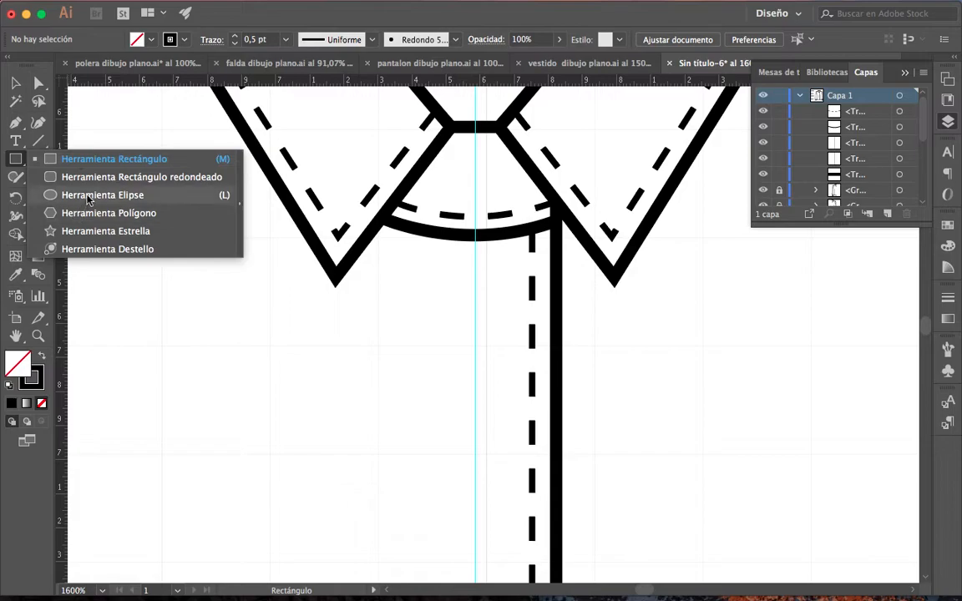
click(87, 195)
mouse_move(481, 176)
mouse_down()
mouse_move(469, 187)
mouse_move(485, 202)
mouse_move(510, 204)
mouse_up()
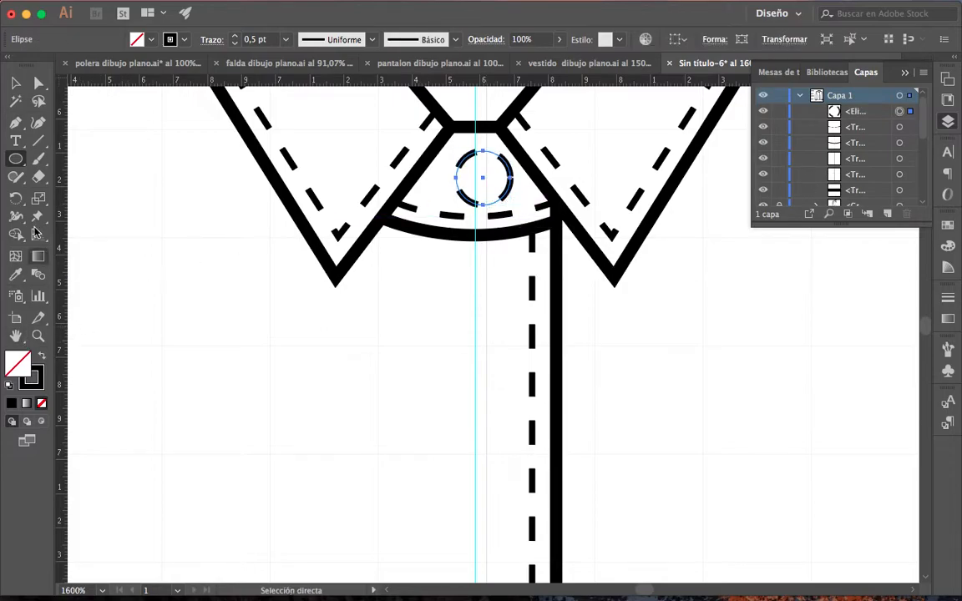
click(15, 276)
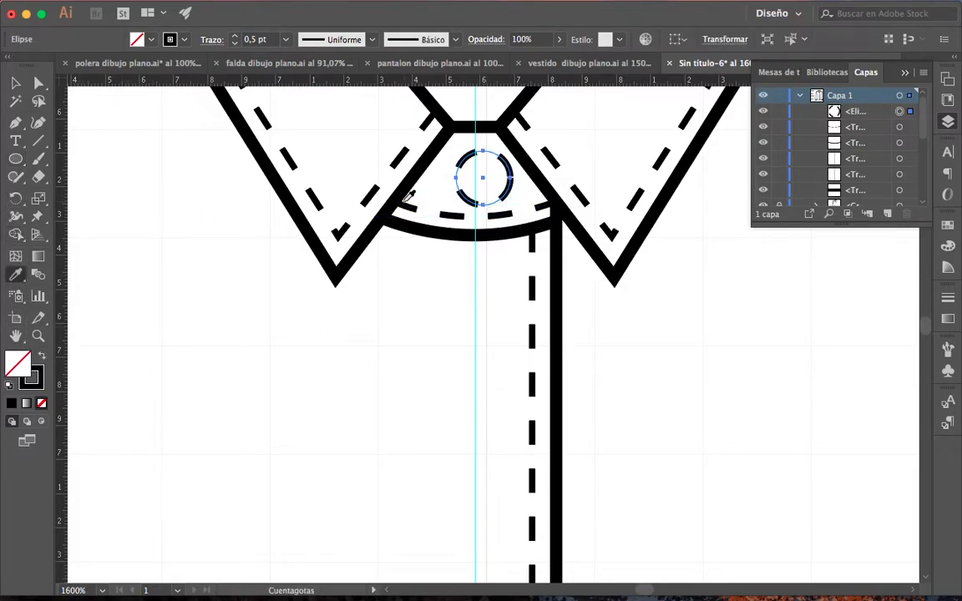
click(406, 199)
click(16, 82)
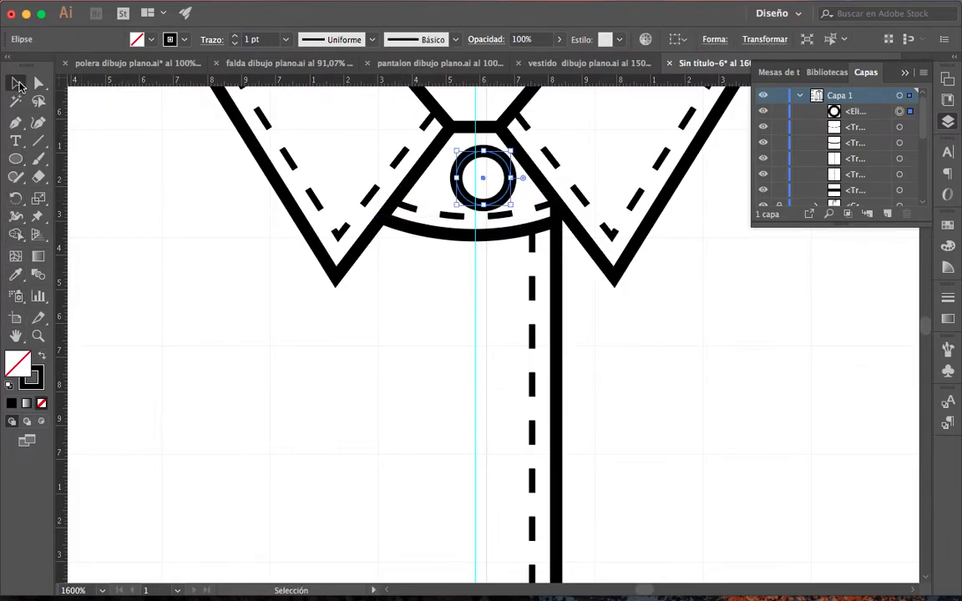
Move the button circle slightly left and up so that its centre lies on the vertical centre guide
click(34, 338)
click(379, 241)
click(642, 287)
scroll(534, 263, right, 2)
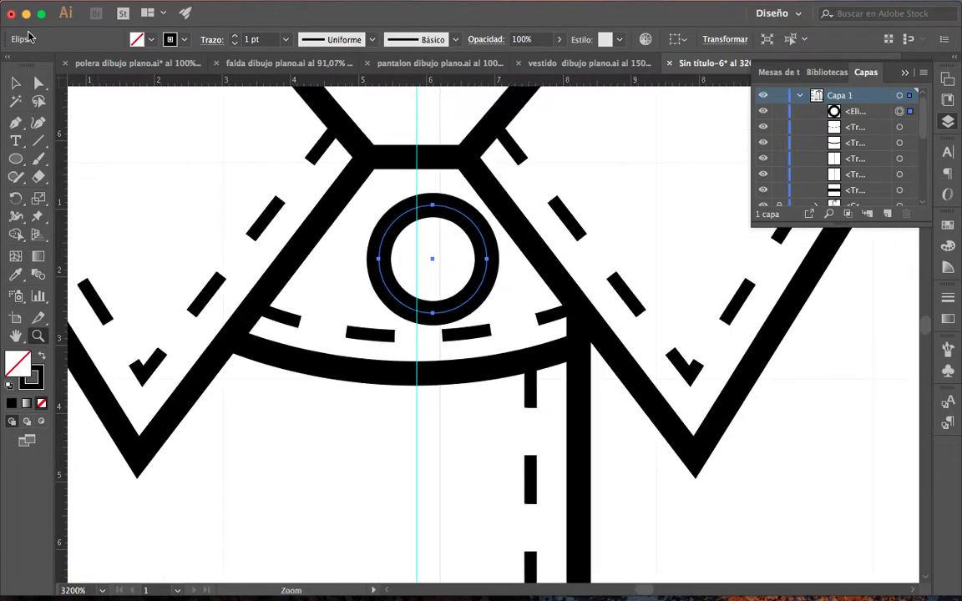
key(v)
mouse_move(486, 248)
mouse_down()
mouse_move(468, 241)
mouse_move(477, 252)
mouse_move(472, 239)
mouse_up()
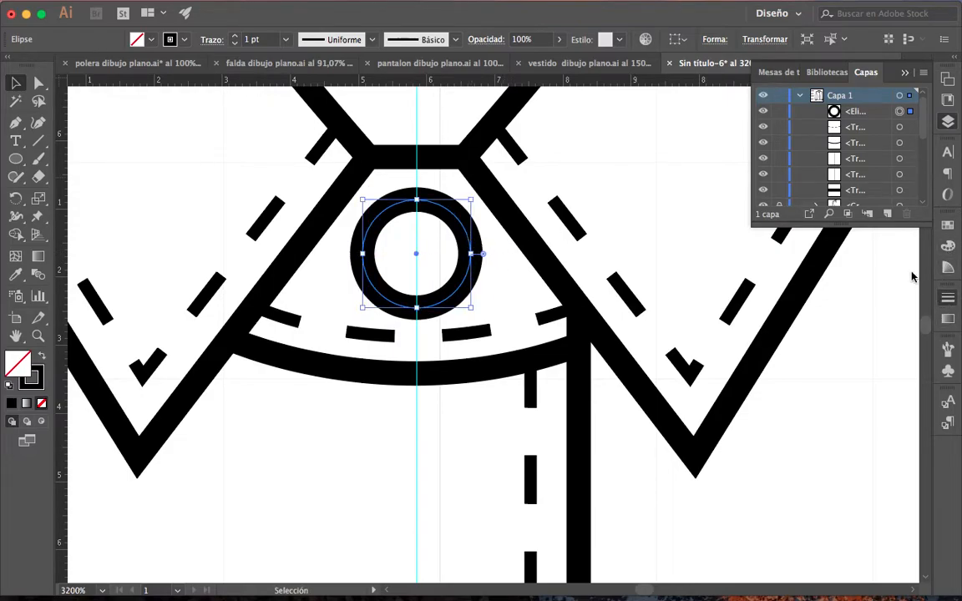
Reduce the button circle's stroke weight to 0.5 pt
click(948, 298)
click(870, 314)
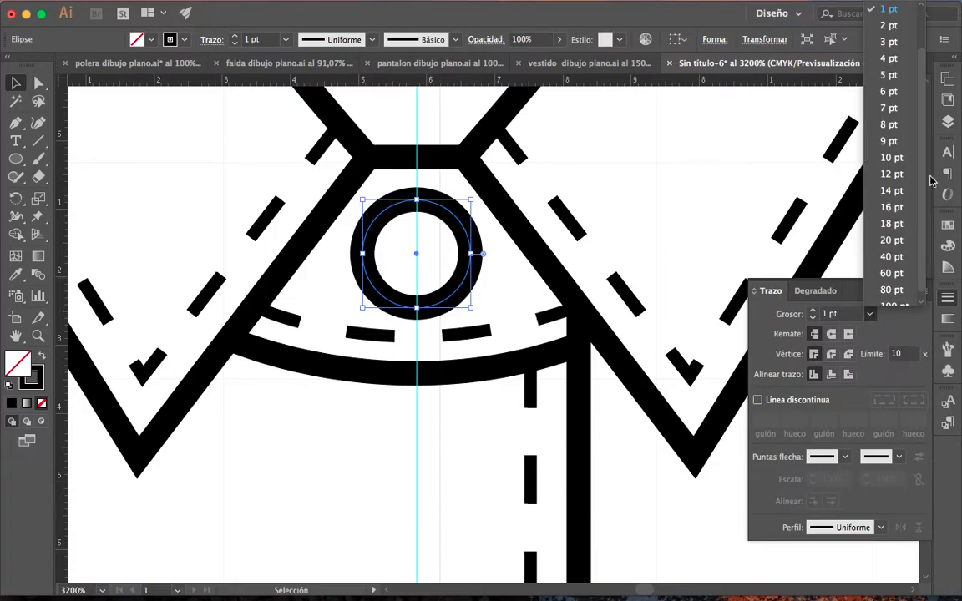
scroll(925, 172, up, 2)
click(889, 42)
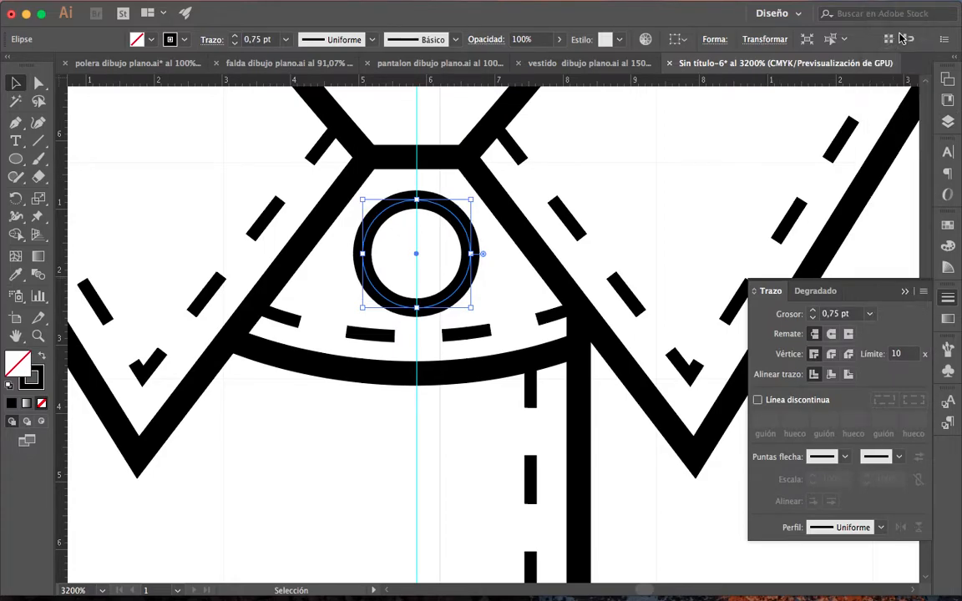
click(870, 315)
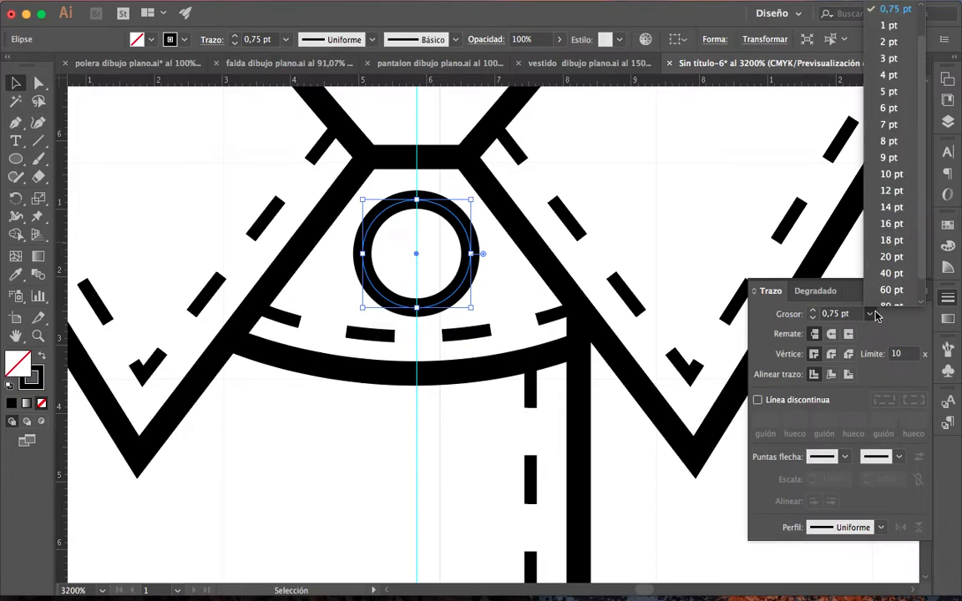
scroll(925, 76, up, 2)
click(900, 28)
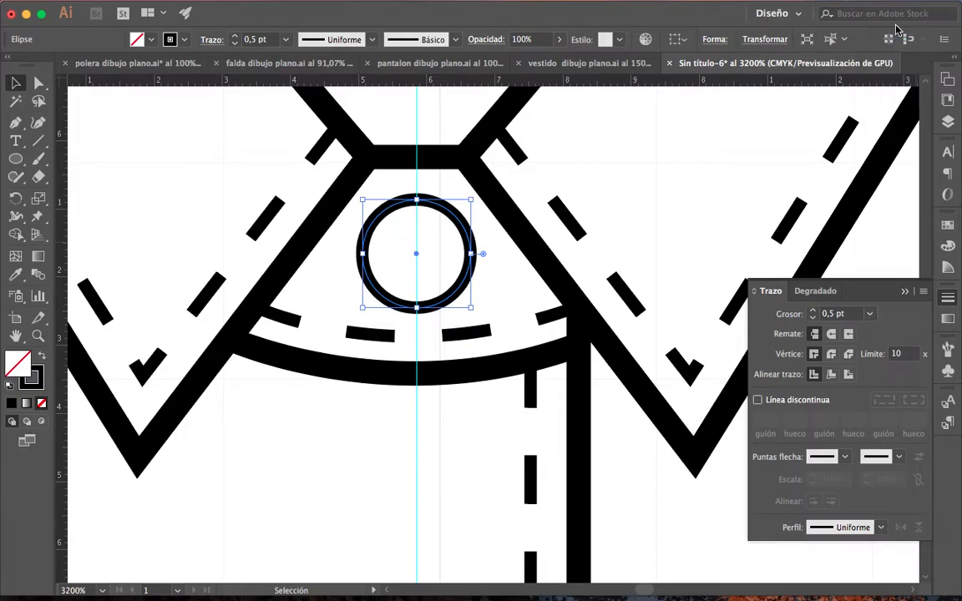
click(423, 263)
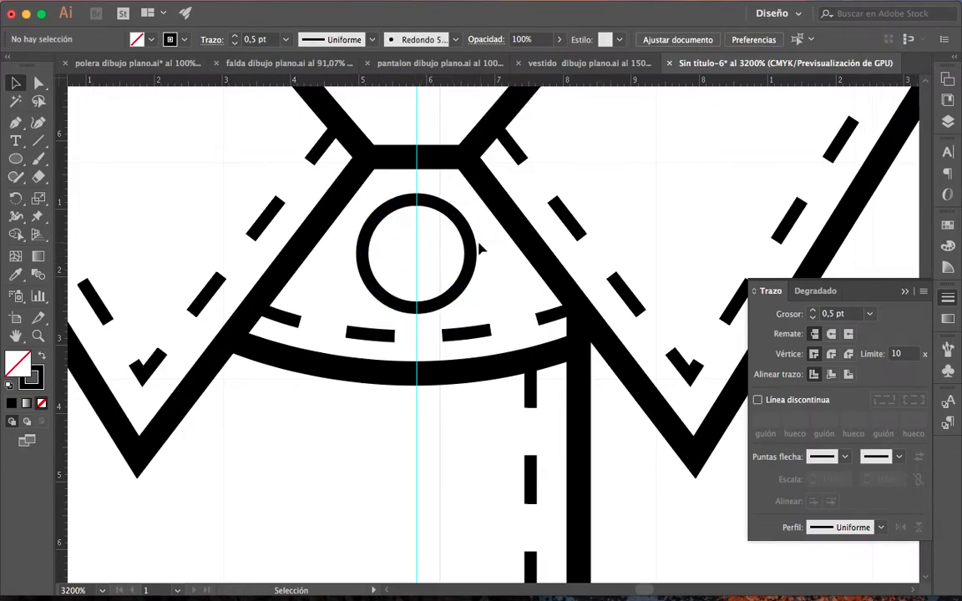
Add two small black-filled circles side by side inside the button, one each side of the centre guide, and group all three shapes
click(15, 159)
drag(392, 252, 409, 267)
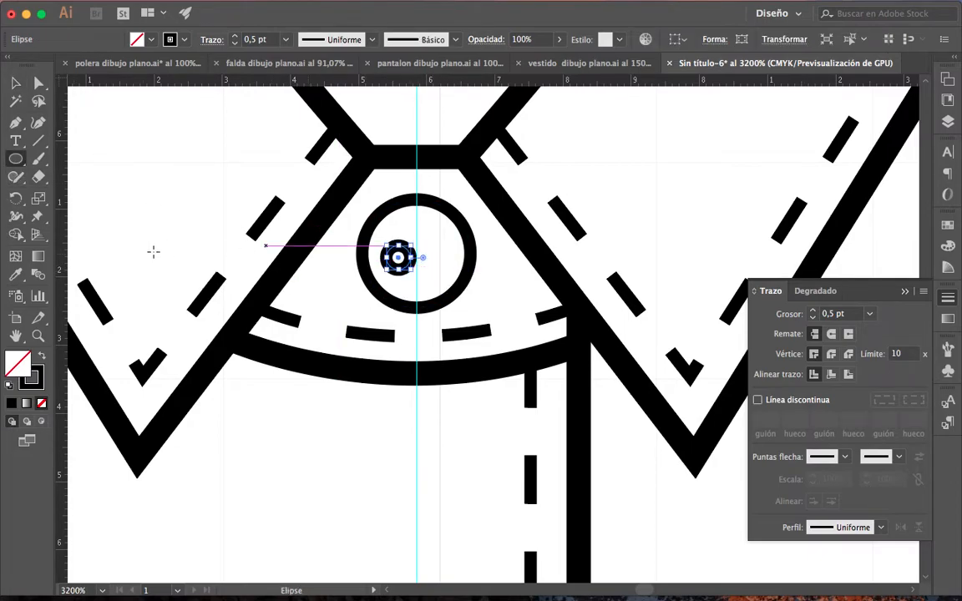
click(42, 358)
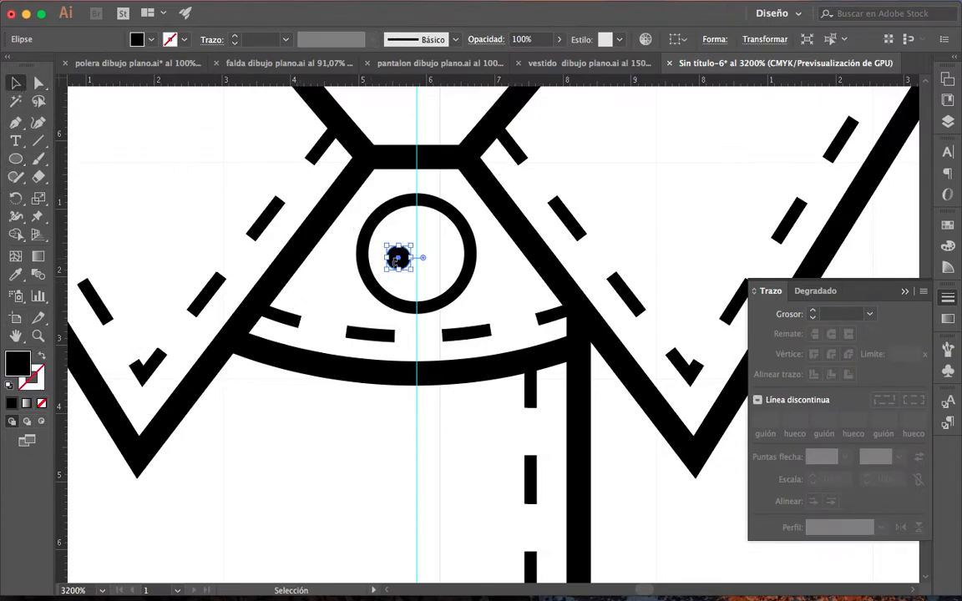
drag(399, 258, 379, 300)
click(486, 296)
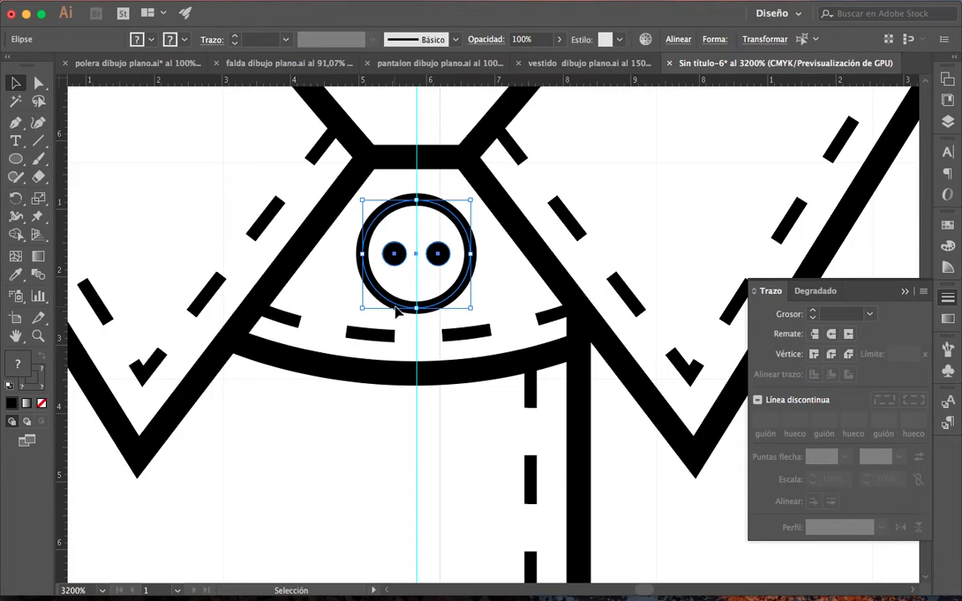
key(super+g)
click(517, 283)
Examine the whole shirt sketch with its neckband button and front-opening stitching at a smaller zoom level
click(38, 334)
alt+click(477, 418)
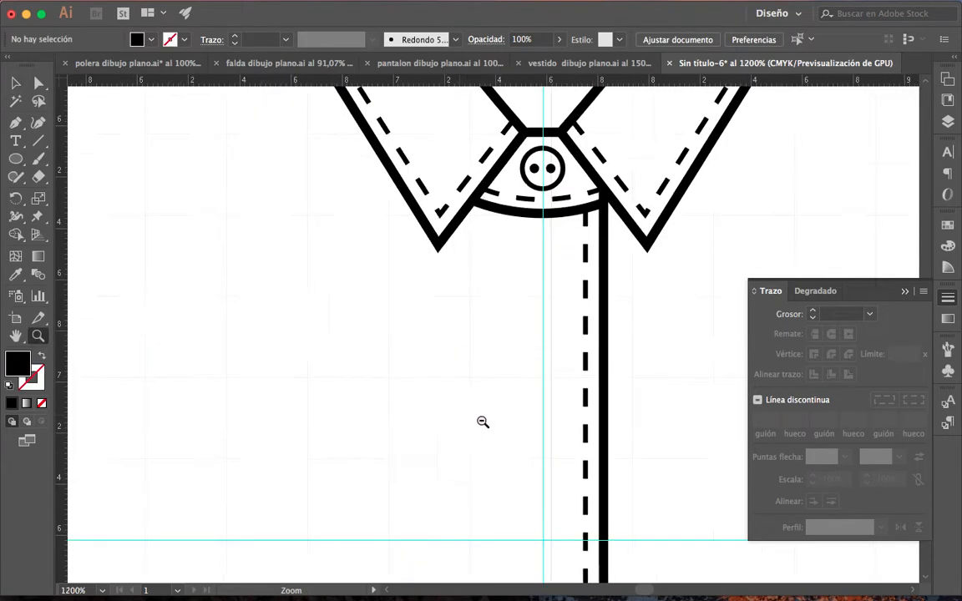
alt+click(485, 423)
alt+click(484, 423)
alt+click(483, 417)
alt+click(481, 413)
drag(478, 356, 442, 421)
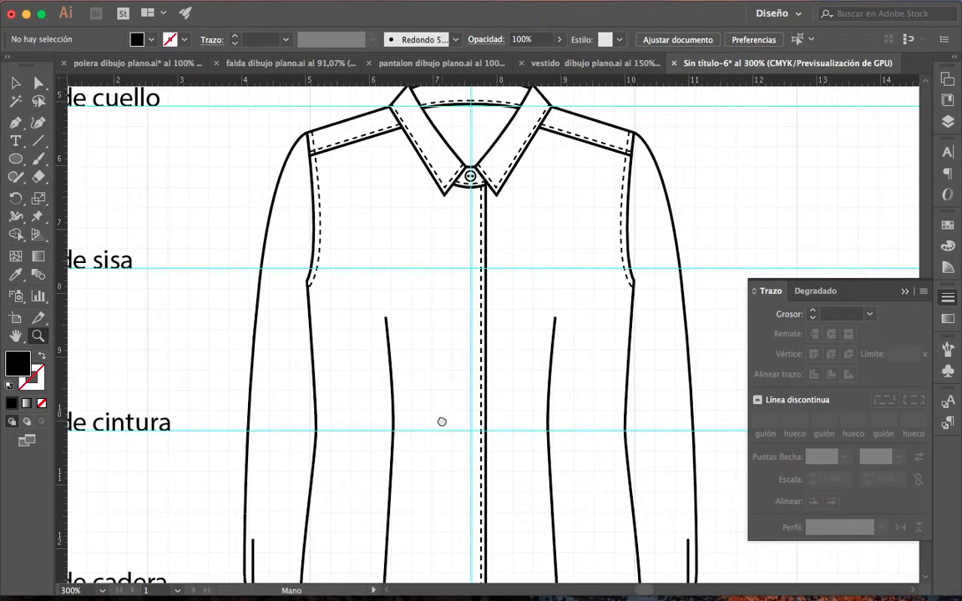
alt+click(450, 369)
scroll(447, 372, right, 1)
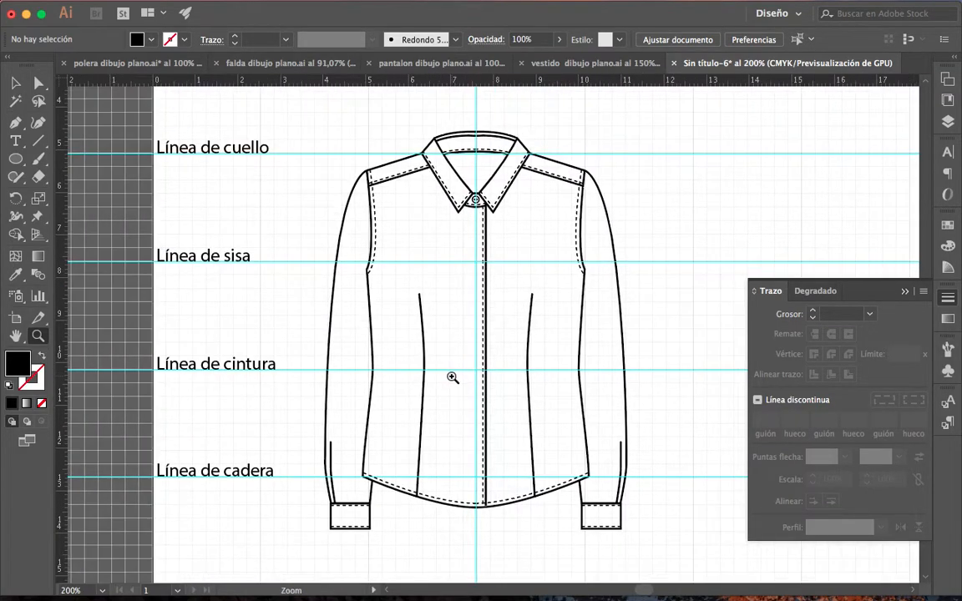
Scale the grouped neckband button down slightly and keep it centred on the vertical centre guide
click(469, 271)
click(494, 324)
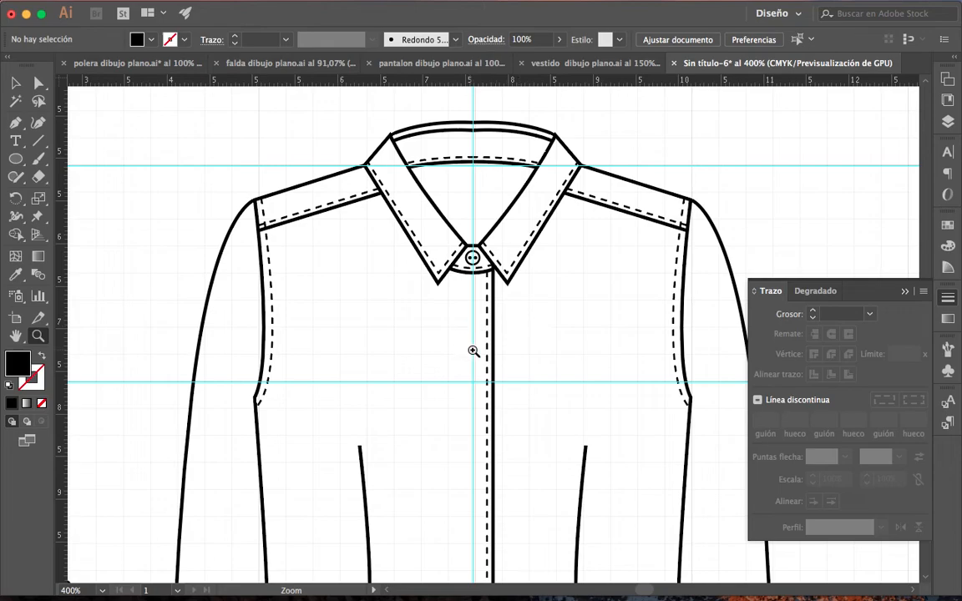
scroll(466, 328, up, 1)
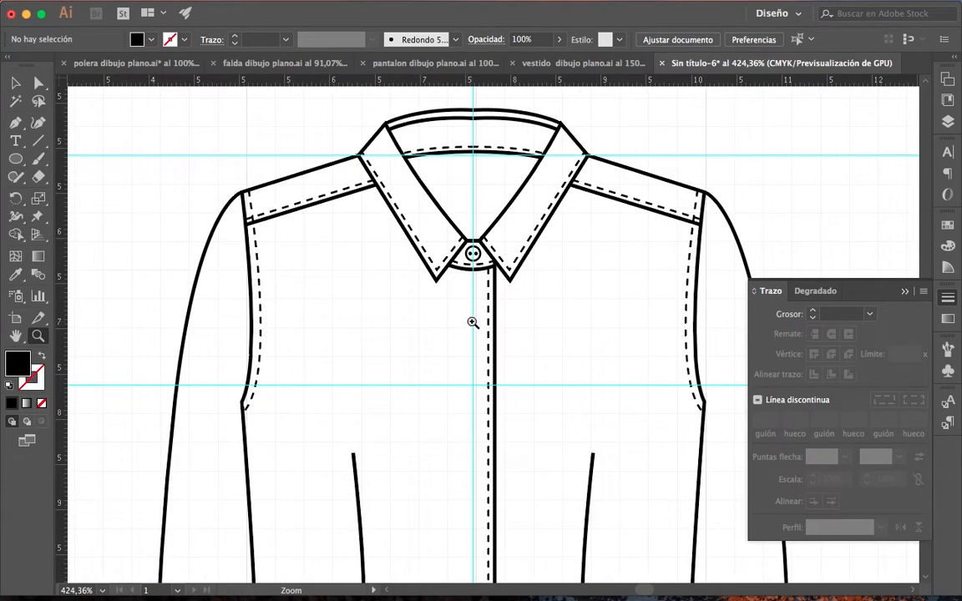
click(473, 322)
drag(472, 349, 449, 325)
click(460, 279)
click(479, 301)
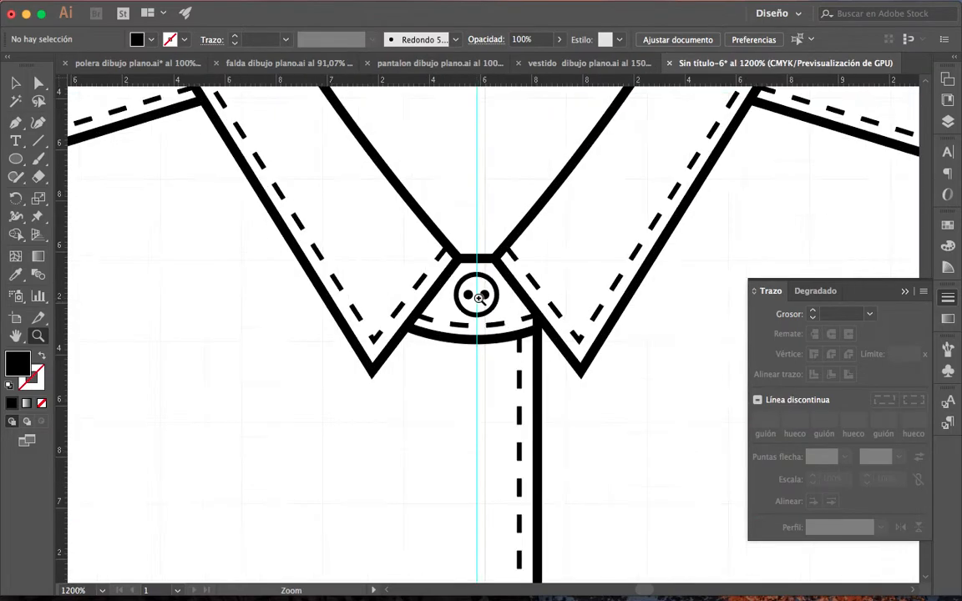
click(503, 316)
click(498, 316)
click(488, 322)
click(455, 324)
click(15, 83)
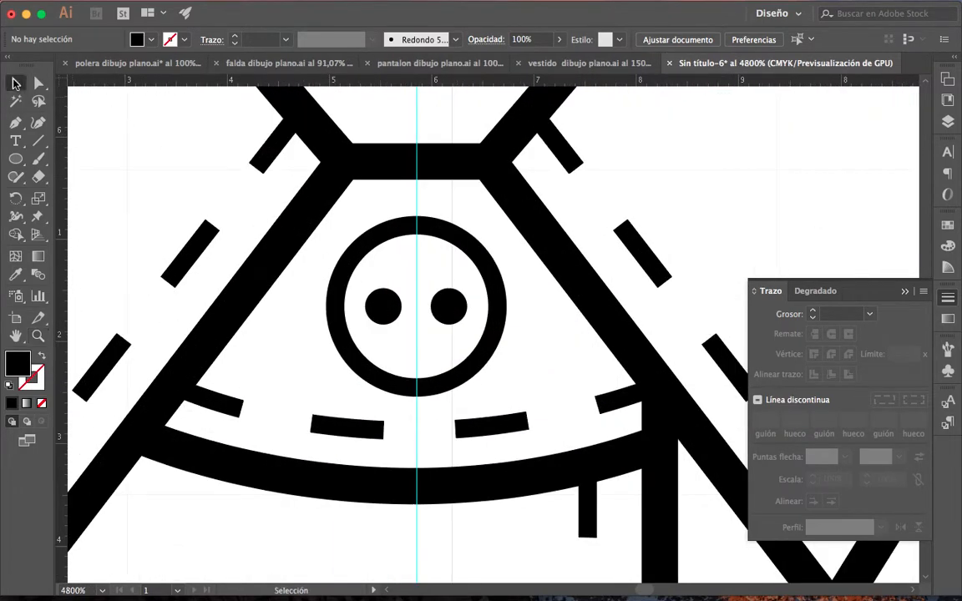
click(493, 333)
drag(503, 389, 478, 367)
drag(444, 306, 477, 307)
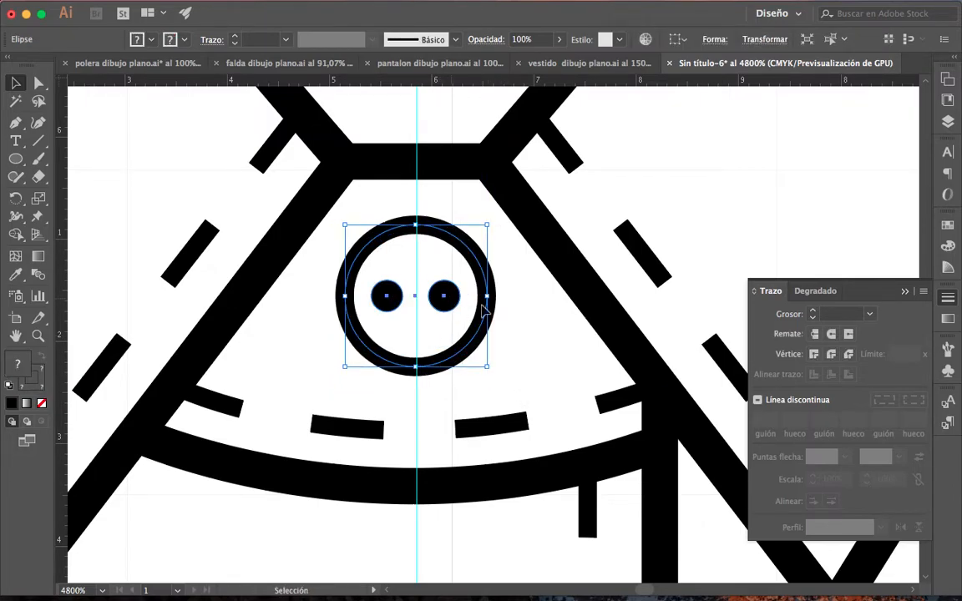
Copy the neckband button straight down the centre guide to place a second button about midway between the neckband and the Línea de sisa guide
click(39, 337)
alt+click(482, 421)
alt+click(482, 422)
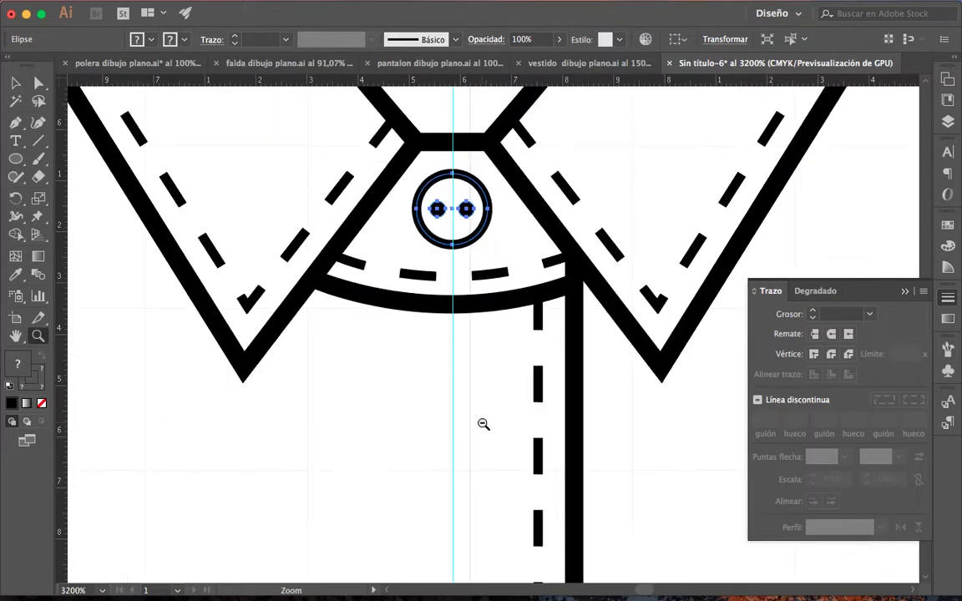
alt+click(481, 421)
alt+click(481, 422)
alt+click(484, 400)
drag(487, 383, 457, 375)
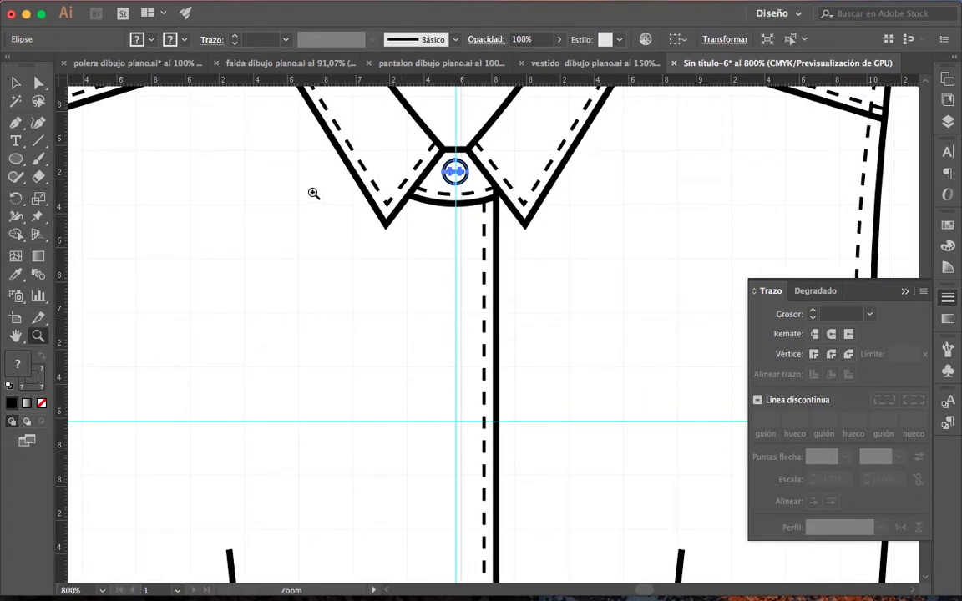
click(15, 81)
drag(371, 335, 309, 315)
drag(507, 253, 543, 243)
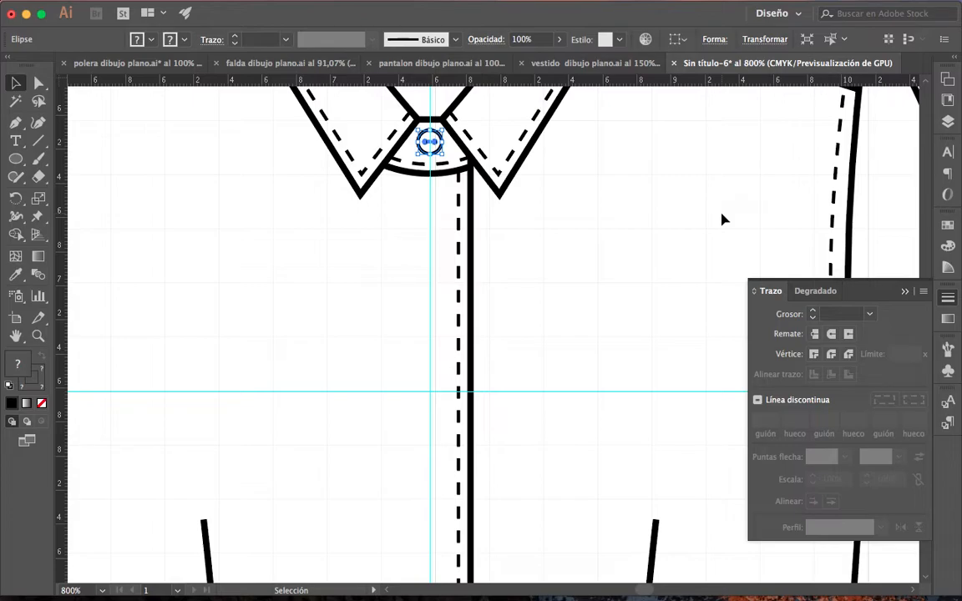
key(Down)
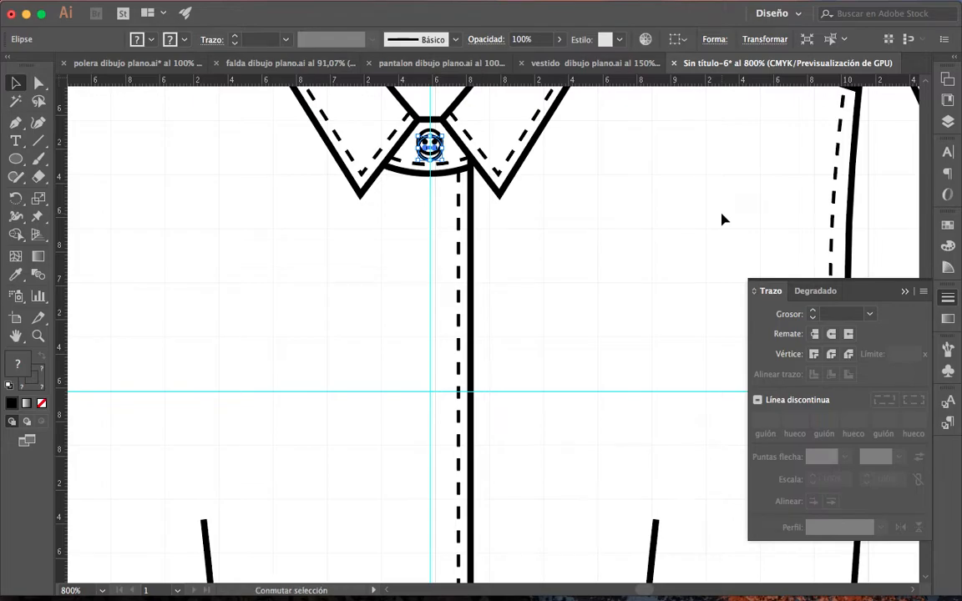
key(alt+shift+Down)
key(shift+Down)
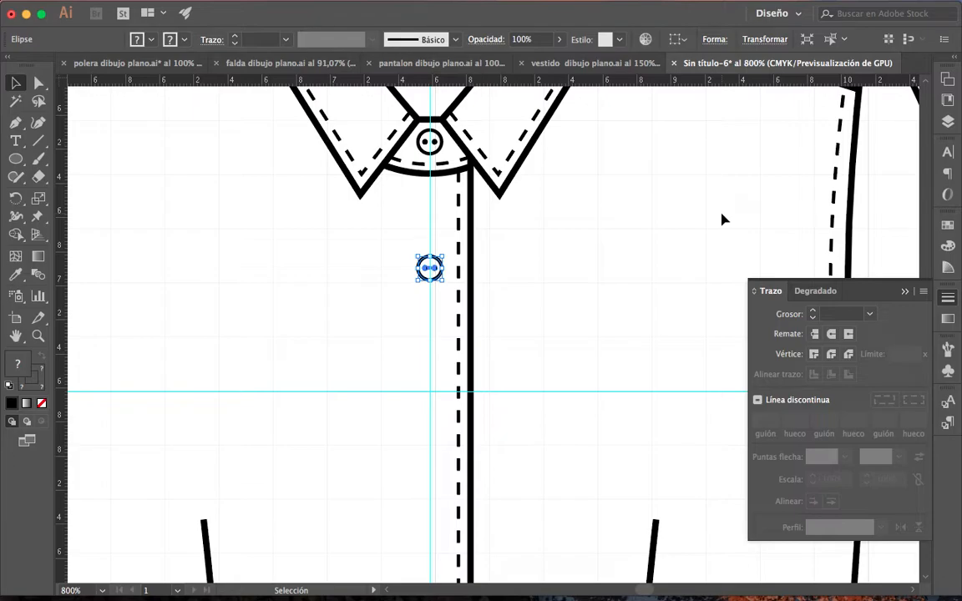
Try a third button by copying the second one the same distance down onto the Línea de sisa guide
key(alt+Down)
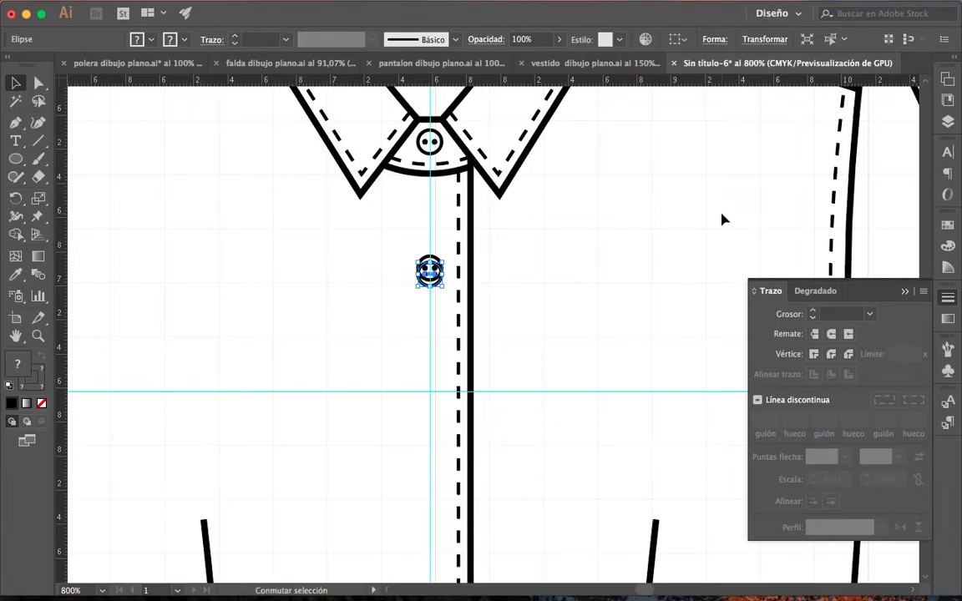
key(alt+shift+Down)
key(shift+Down)
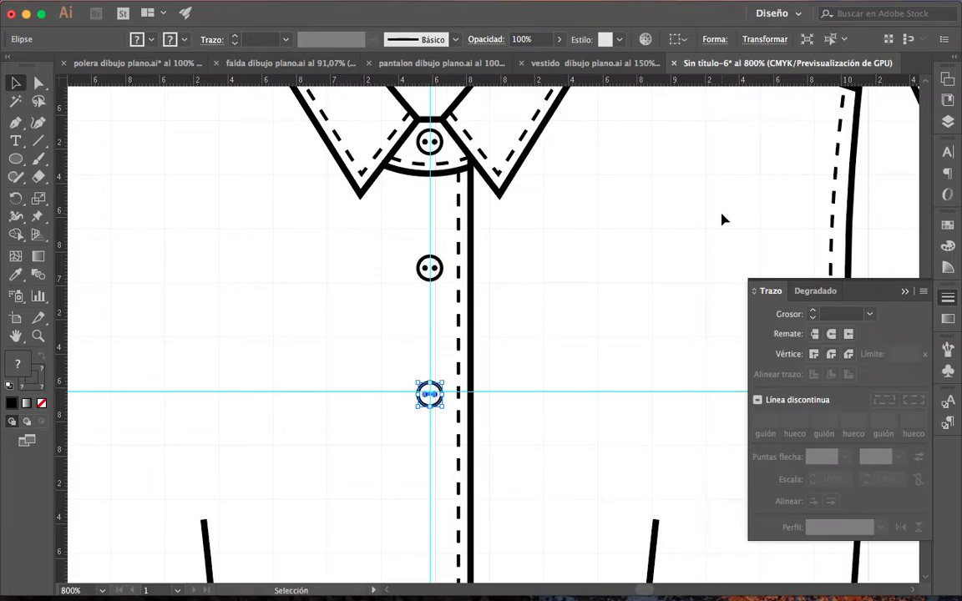
Examine the spacing of the three buttons against the full length of the shirt's front opening
scroll(616, 303, down, 2)
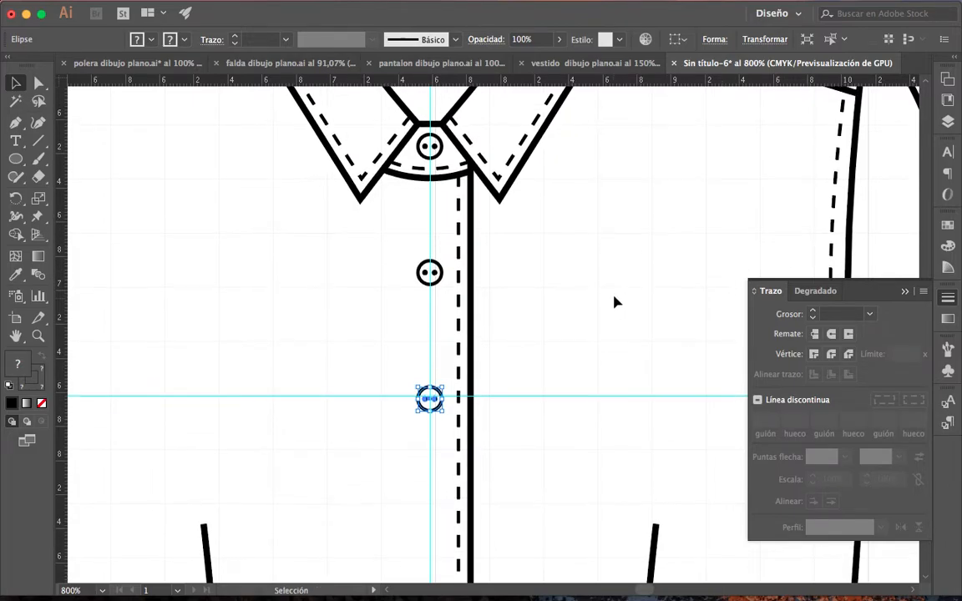
click(44, 338)
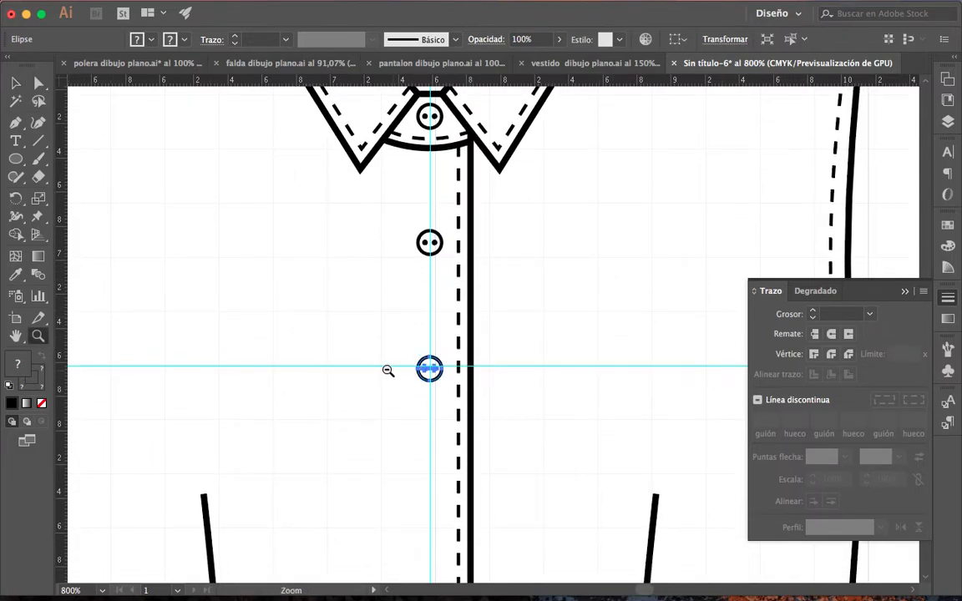
alt+click(396, 375)
alt+click(447, 382)
alt+click(457, 388)
drag(526, 395, 500, 359)
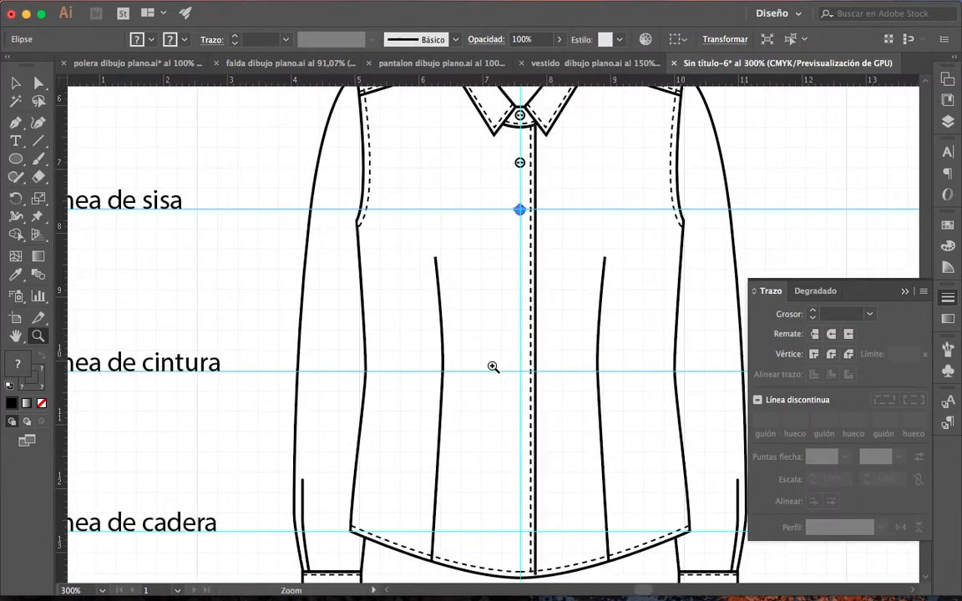
alt+click(493, 368)
click(498, 337)
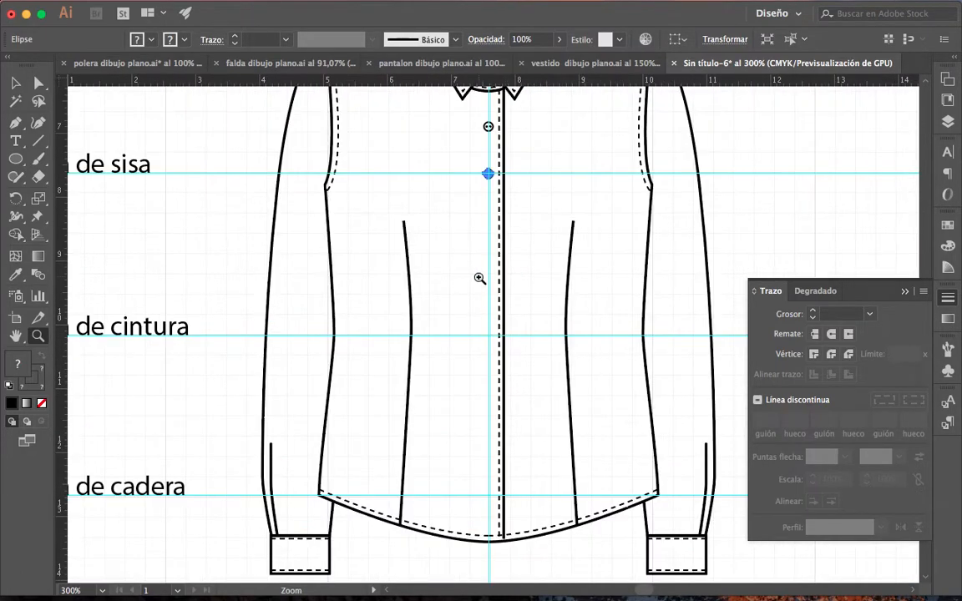
drag(485, 258, 492, 316)
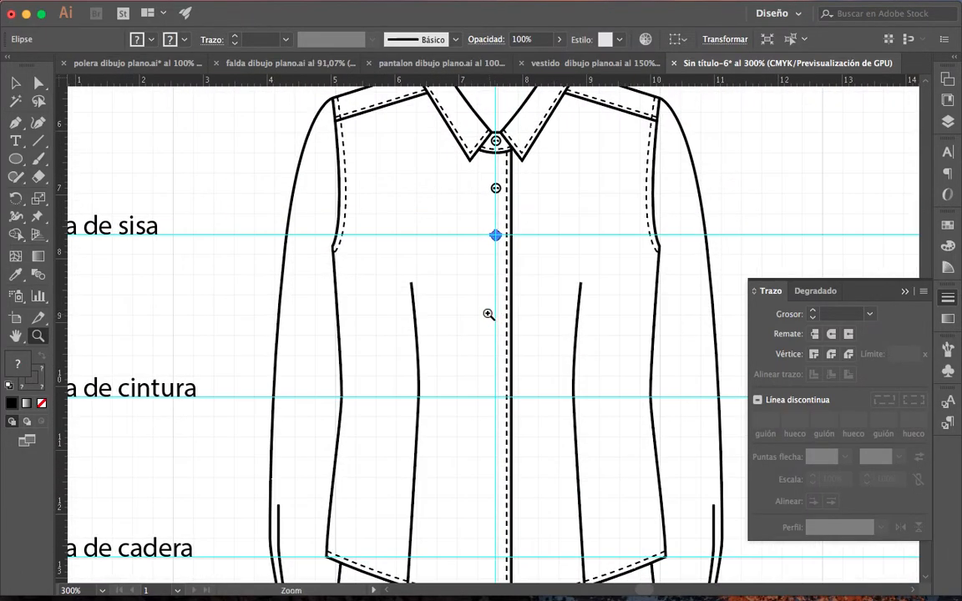
click(502, 225)
click(486, 280)
click(499, 309)
scroll(505, 361, down, 2)
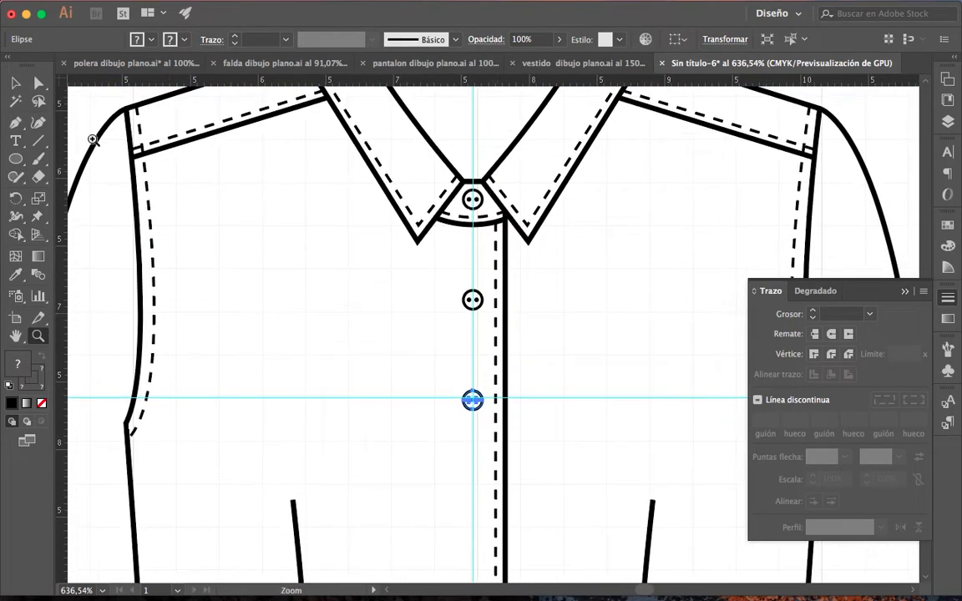
Delete the button on the Línea de sisa guide and move the second button down to just above that guide
click(15, 83)
key(Delete)
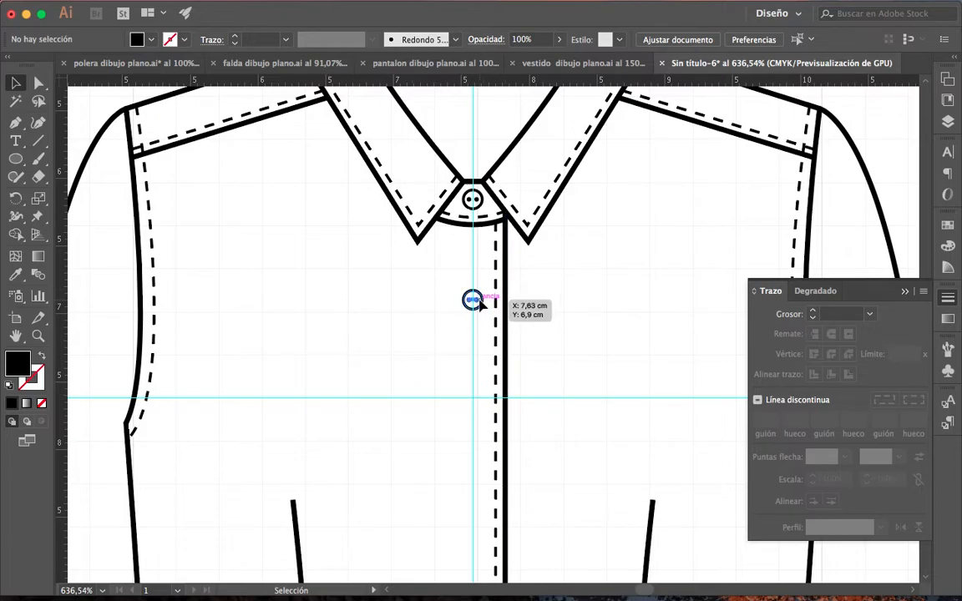
click(472, 298)
key(shift+Down)
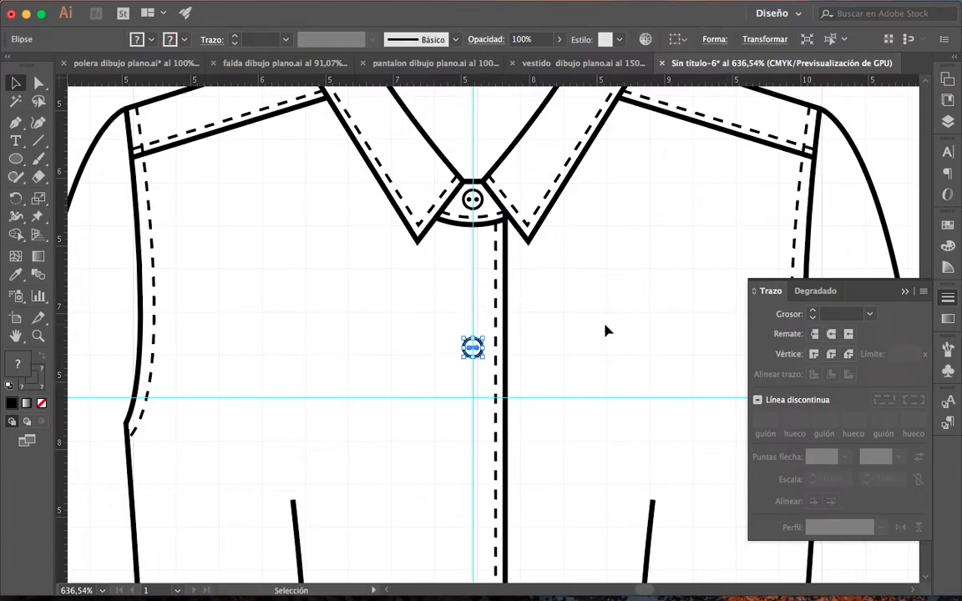
Copy the second button straight down by one button interval, level with the tops of the darts
scroll(602, 325, down, 1)
scroll(530, 317, up, 2)
scroll(528, 316, down, 6)
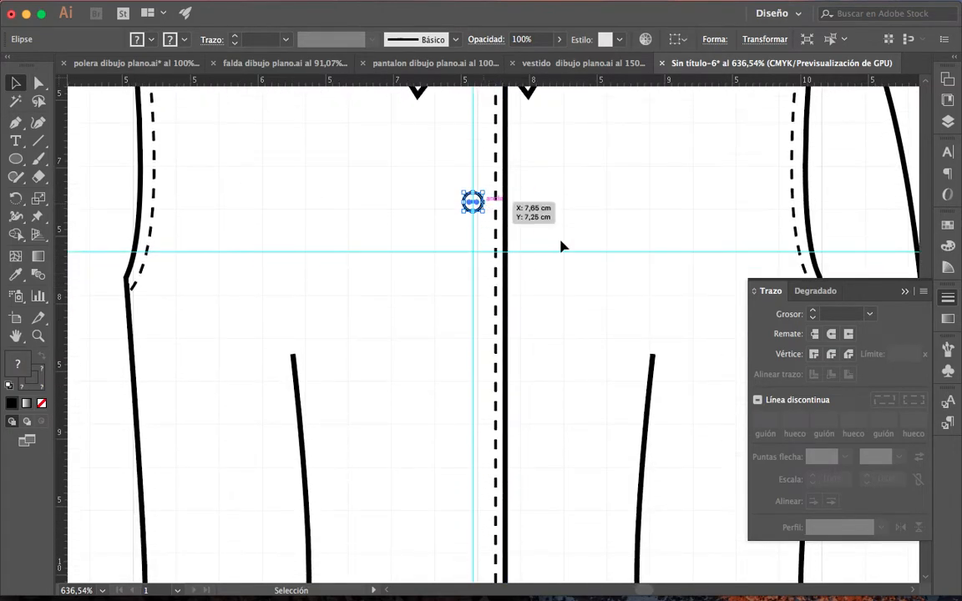
key(Down)
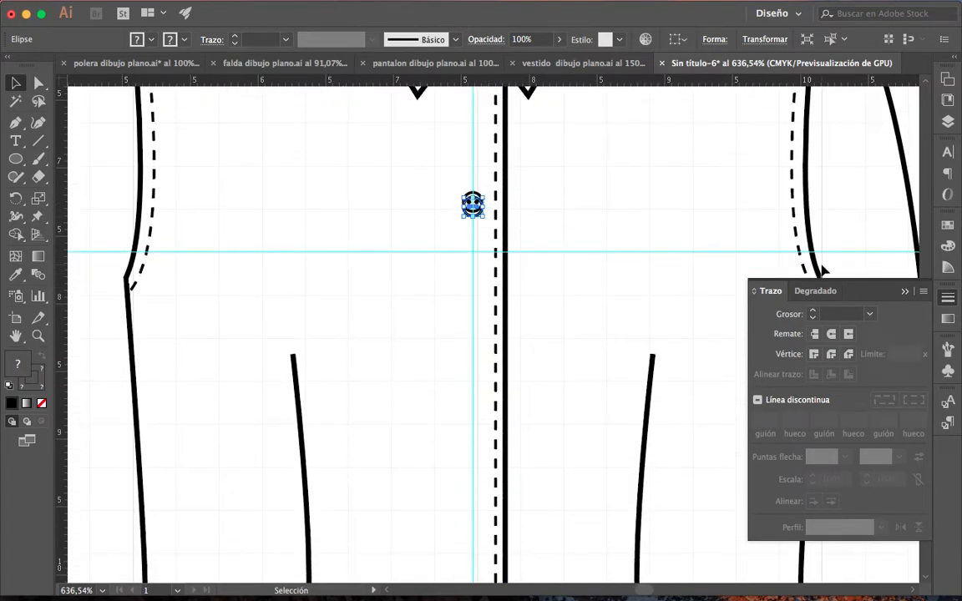
key(alt+shift+Down)
key(shift+Down)
key(shift+Down)
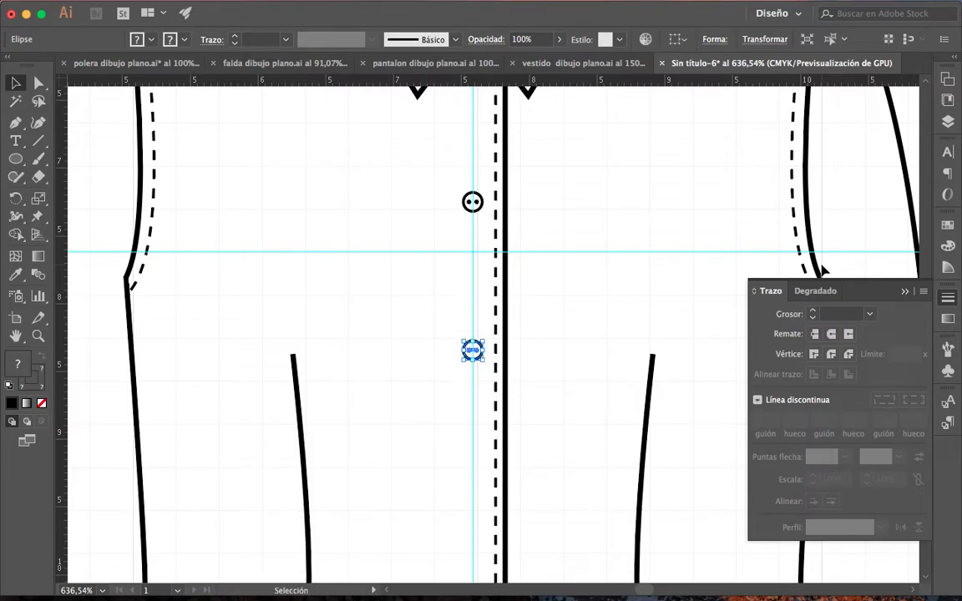
Duplicate the button beside the dart tops one equal interval down, placing the copy above the Línea de cintura guide
key(Down)
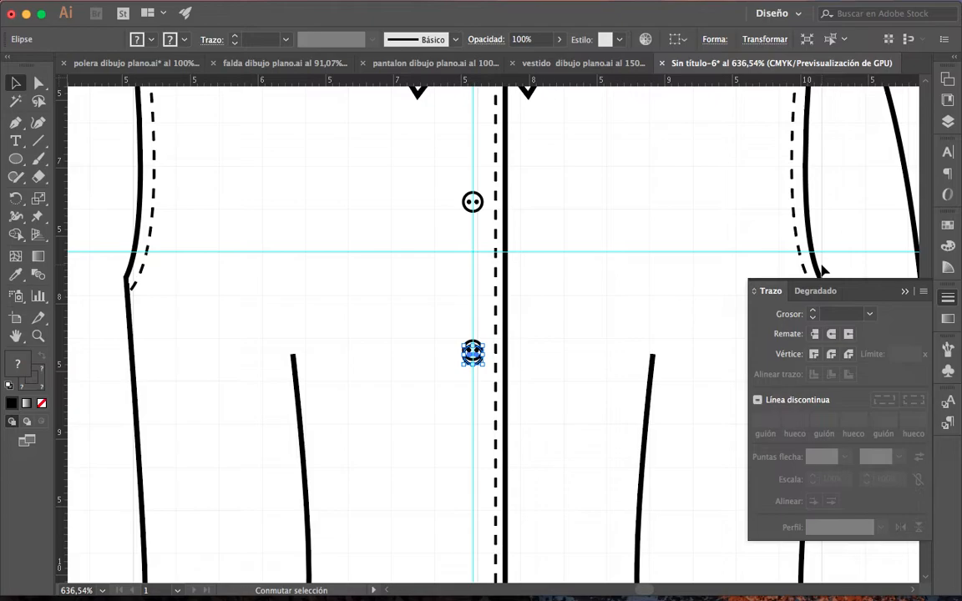
key(alt+shift+Down)
key(shift+Down)
key(shift+Down)
scroll(712, 401, up, 1)
scroll(601, 421, up, 2)
scroll(601, 420, down, 3)
scroll(603, 423, up, 4)
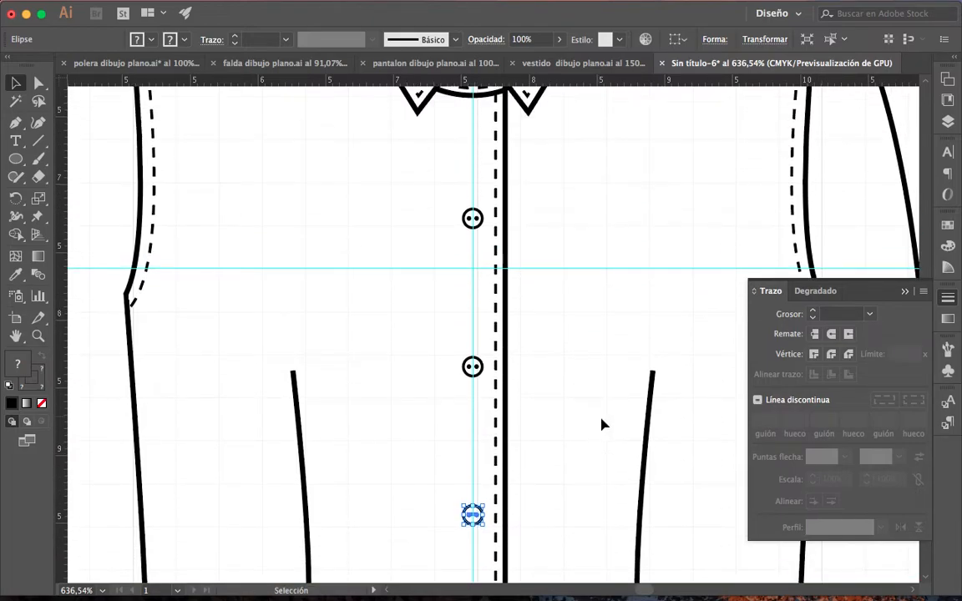
Copy the button above the Línea de cintura guide to the same interval below it, just under the waist guide
scroll(601, 432, down, 15)
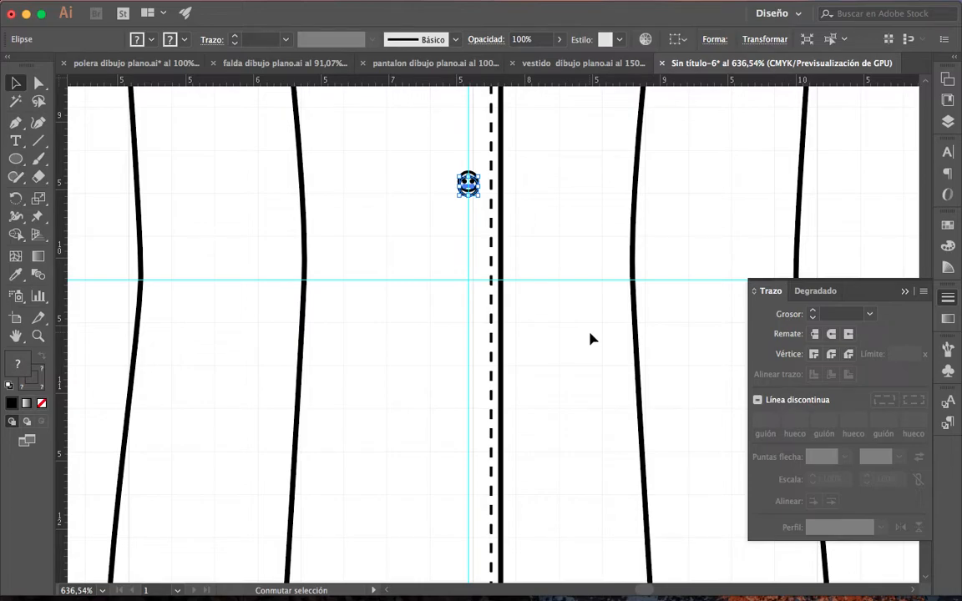
key(shift+alt+Down)
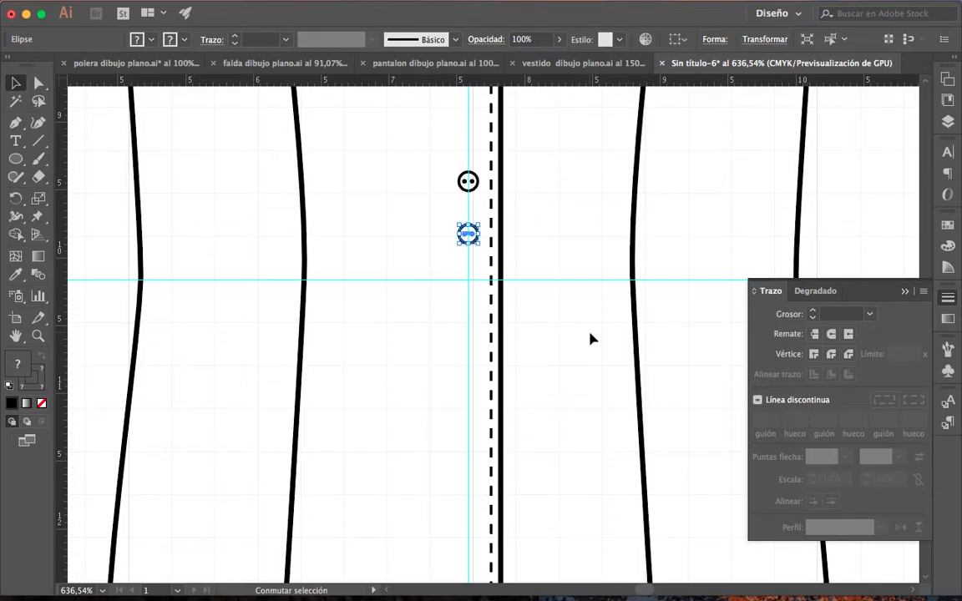
key(shift+Down)
key(shift+Down)
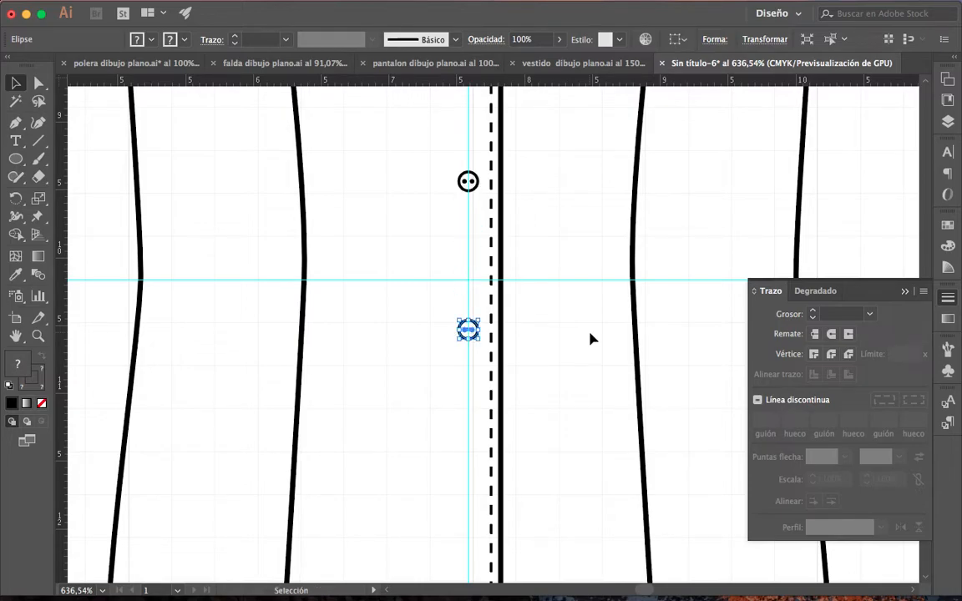
Add another equally spaced copy of the lowest button on the centre guide, between the Línea de cintura and Línea de cadera guides
click(39, 338)
alt+click(487, 417)
alt+click(487, 417)
drag(531, 402, 499, 490)
scroll(518, 472, up, 5)
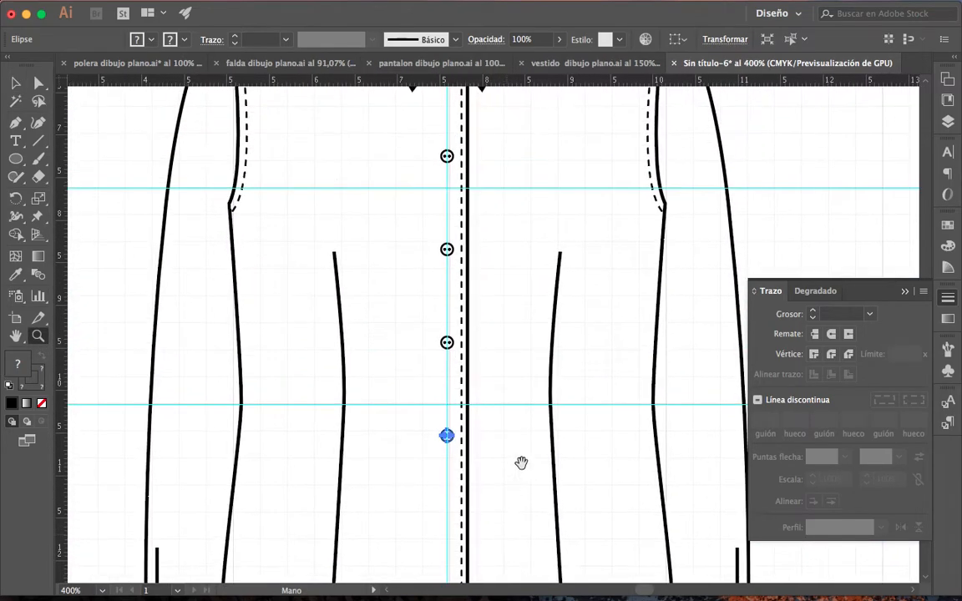
scroll(513, 401, down, 6)
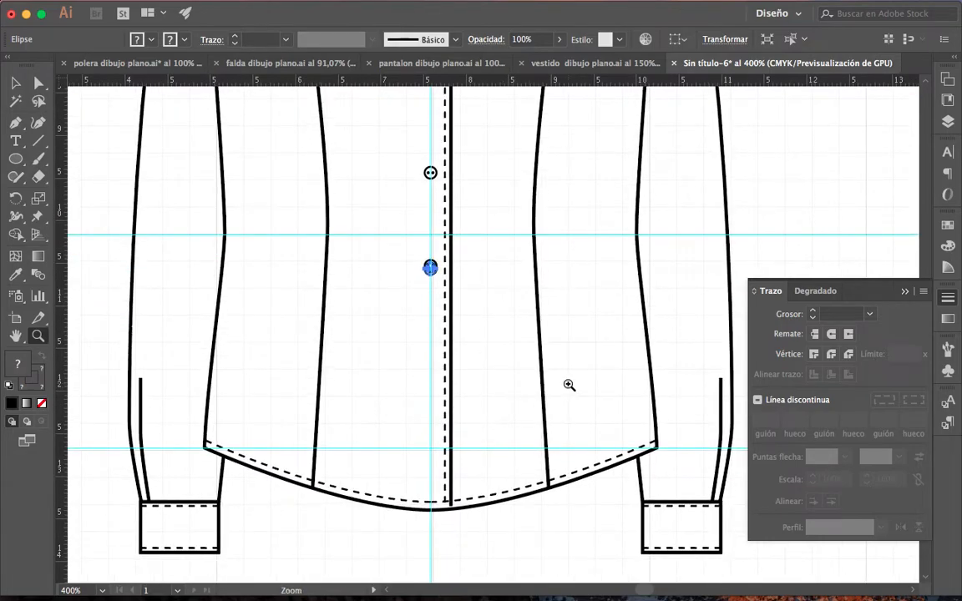
key(super+d)
key(shift+Down)
click(498, 451)
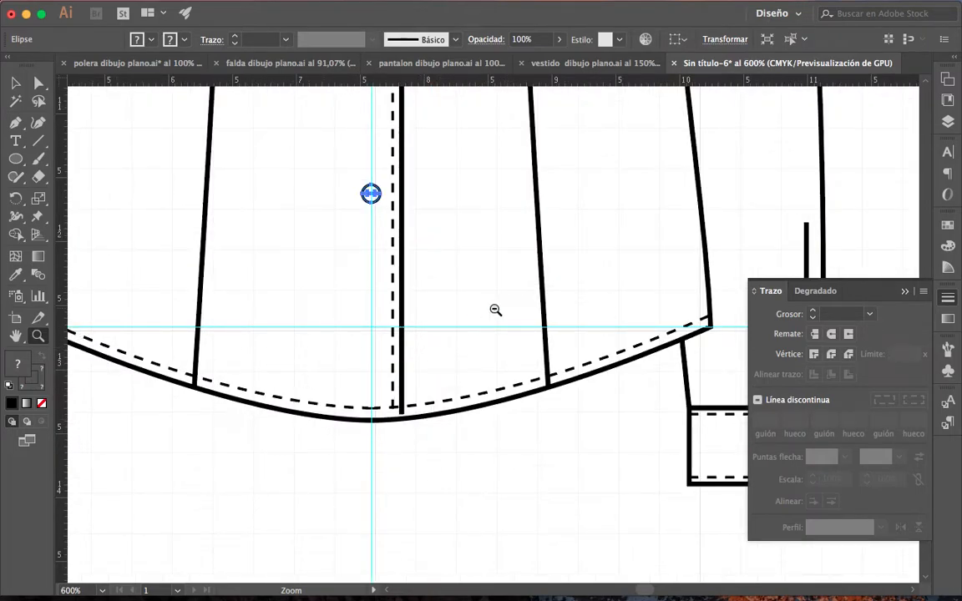
Try one more equally spaced button copy at the Línea de cadera guide and check it against the whole shirt
key(alt+shift+Down)
key(shift+Down)
key(shift+Down)
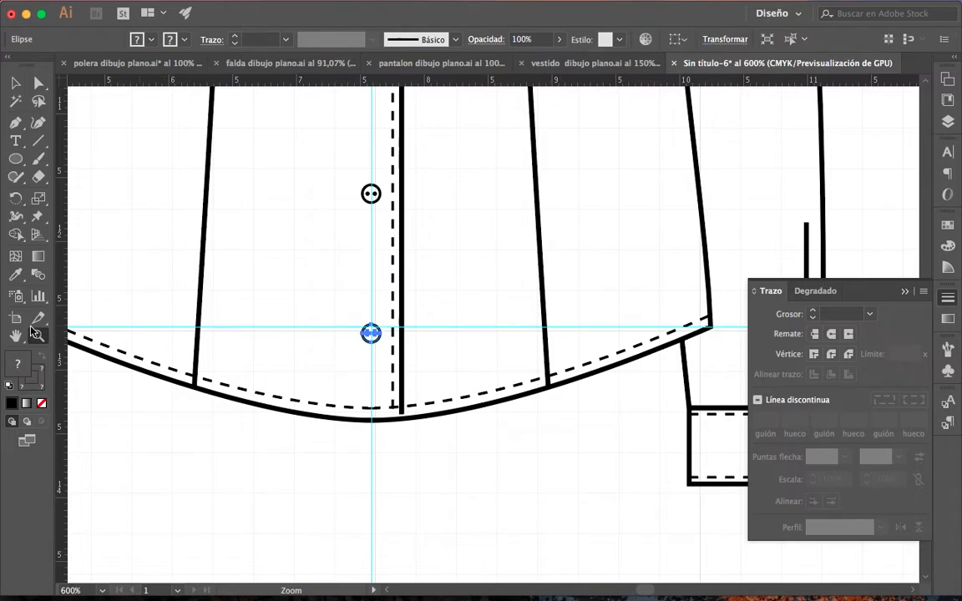
alt+click(416, 390)
alt+click(416, 390)
alt+click(416, 390)
mouse_move(609, 320)
mouse_down()
mouse_move(571, 476)
mouse_move(554, 501)
mouse_up()
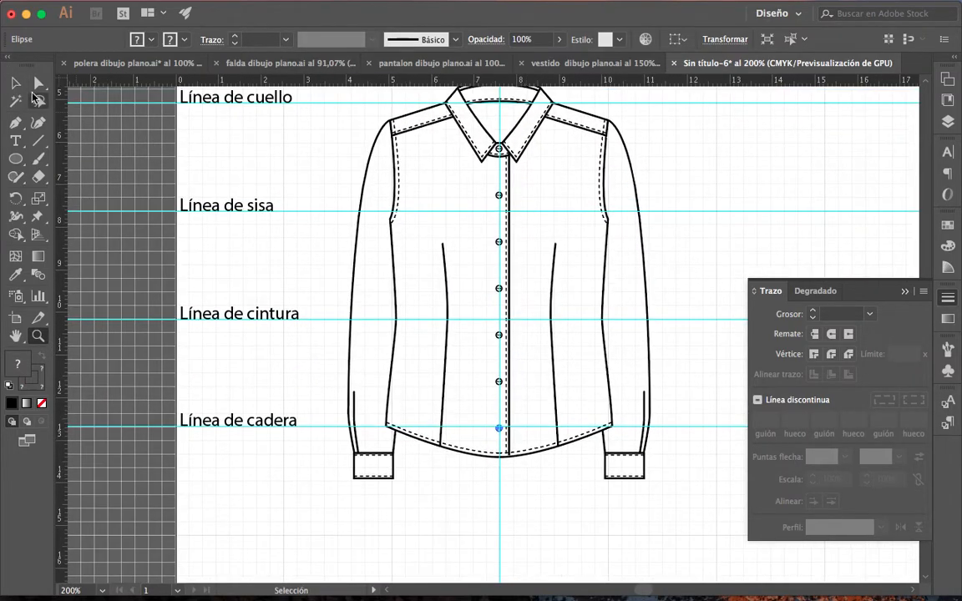
Delete the lowest button at the Línea de cadera guide
key(super+shift+a)
click(15, 82)
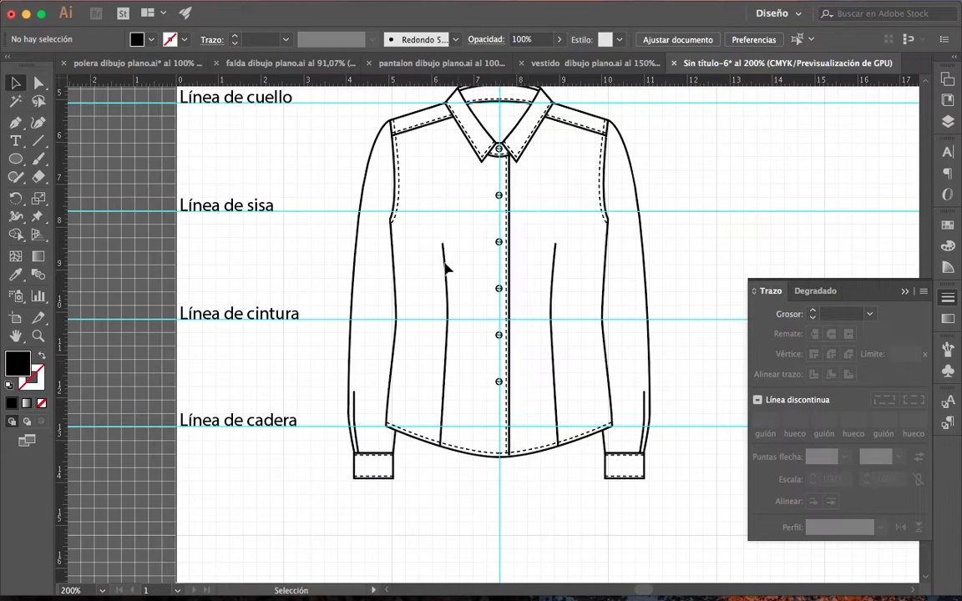
drag(538, 282, 481, 300)
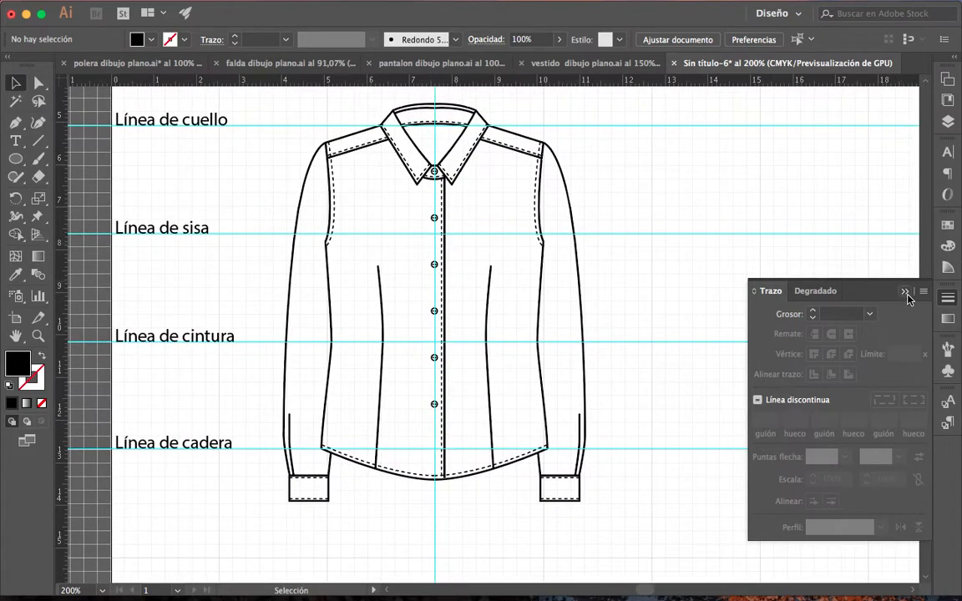
Examine the object list of layer Capa 1 and the grouping of the shirt's left and right halves
click(905, 292)
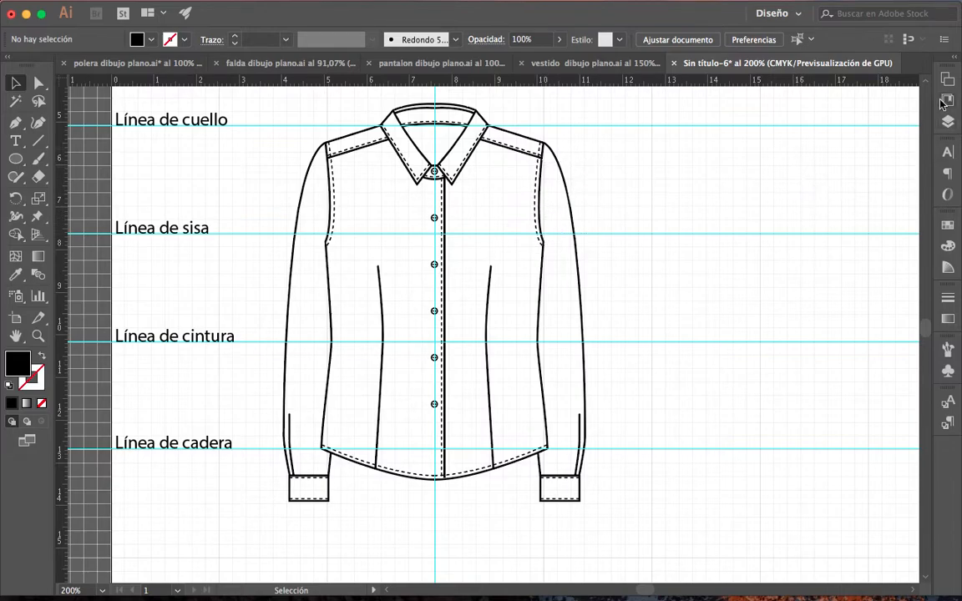
click(947, 121)
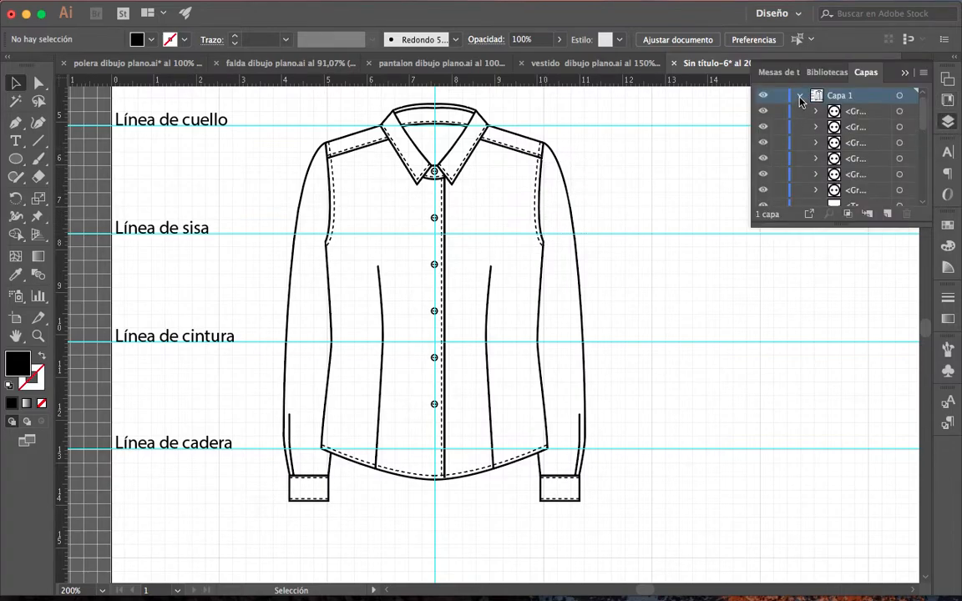
scroll(832, 133, down, 5)
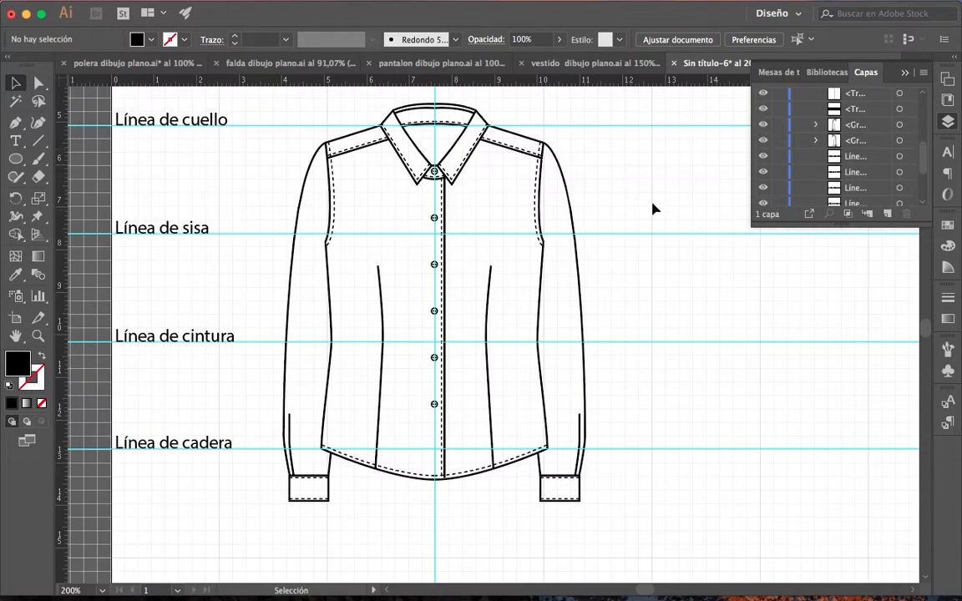
click(547, 150)
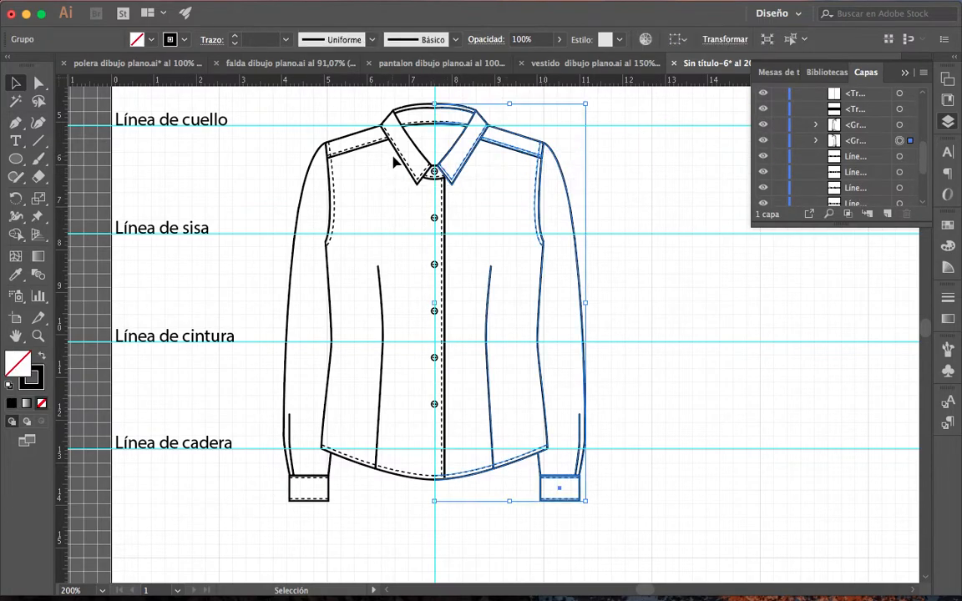
click(401, 152)
click(905, 73)
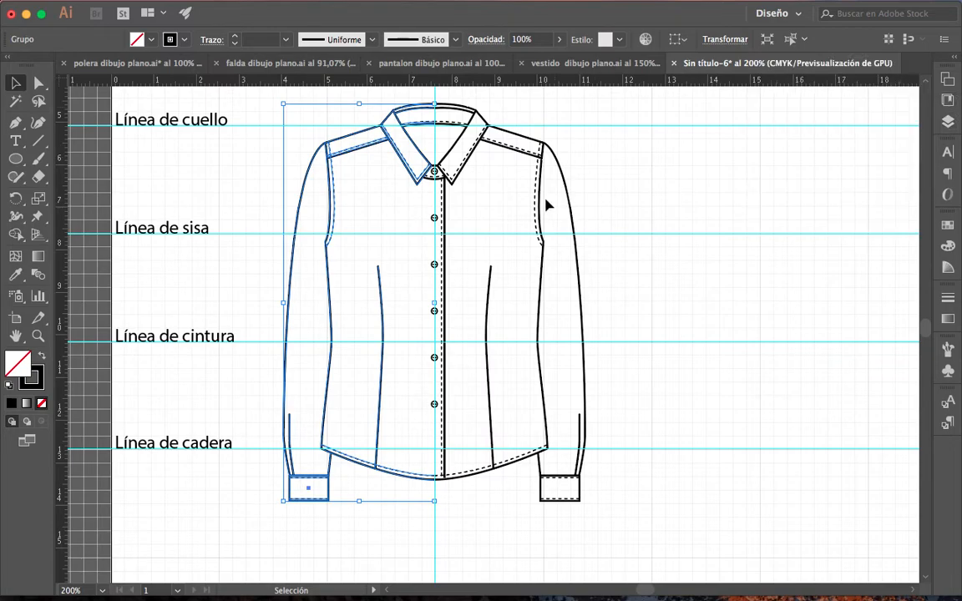
click(604, 137)
Duplicate the whole shirt about 12.5 cm to the right along the same horizontal guides
click(38, 334)
alt+click(372, 385)
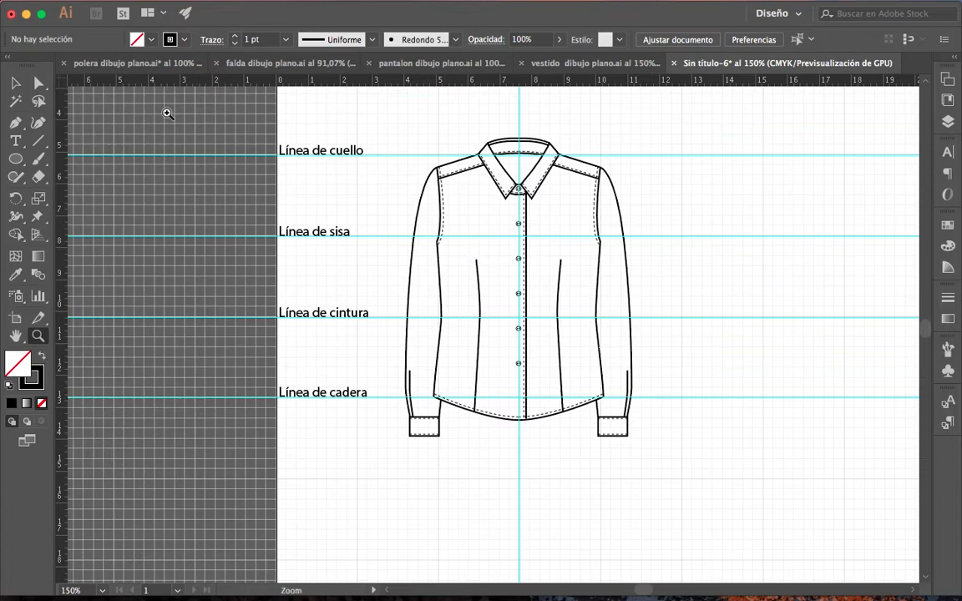
click(15, 82)
drag(684, 140, 397, 485)
drag(702, 460, 532, 457)
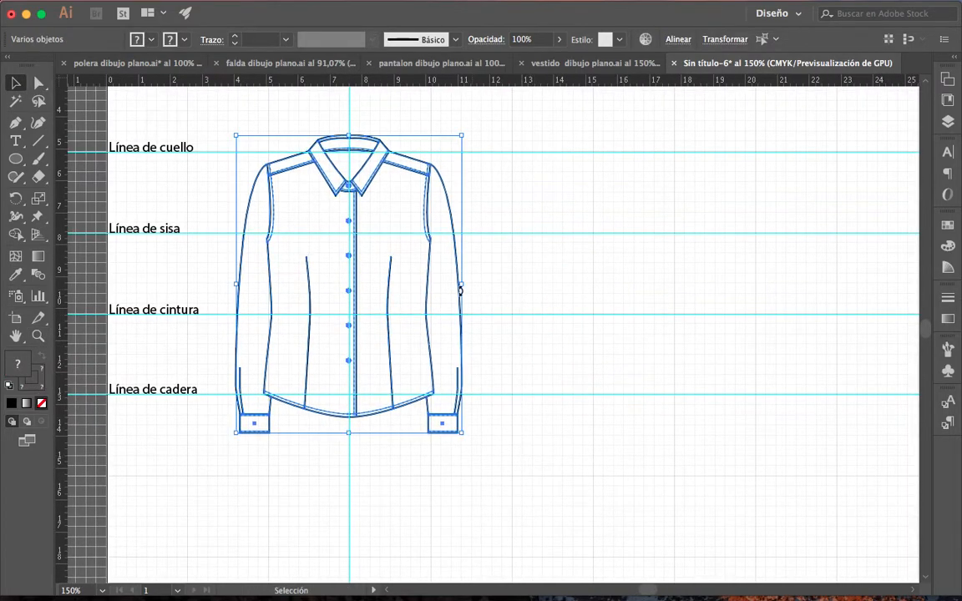
drag(461, 309, 864, 336)
click(659, 543)
scroll(693, 526, right, 5)
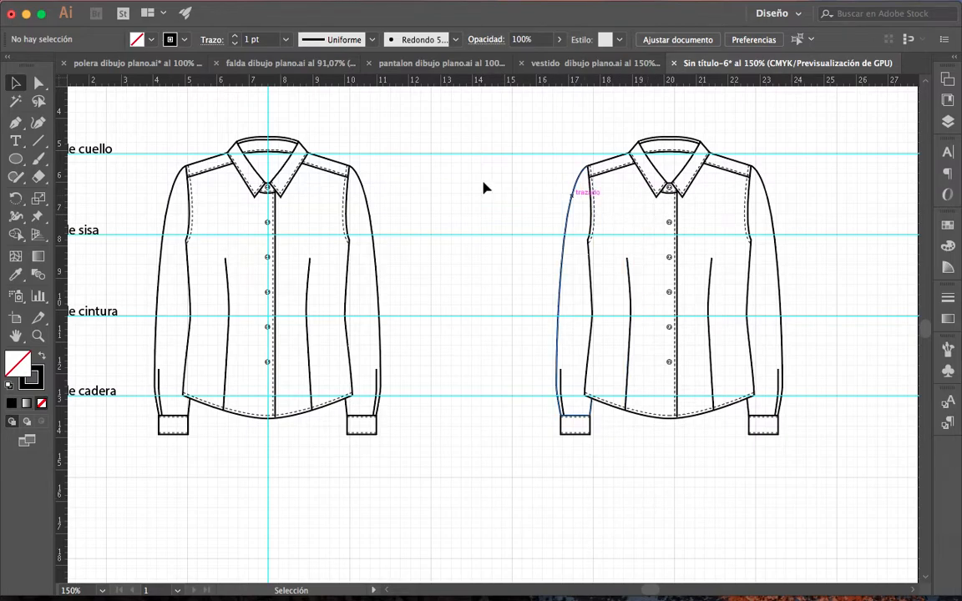
Delete the collar flaps, top button and front opening lines from the copied shirt
click(38, 337)
click(718, 363)
click(486, 341)
click(482, 337)
drag(440, 321, 492, 403)
drag(515, 201, 536, 532)
click(38, 82)
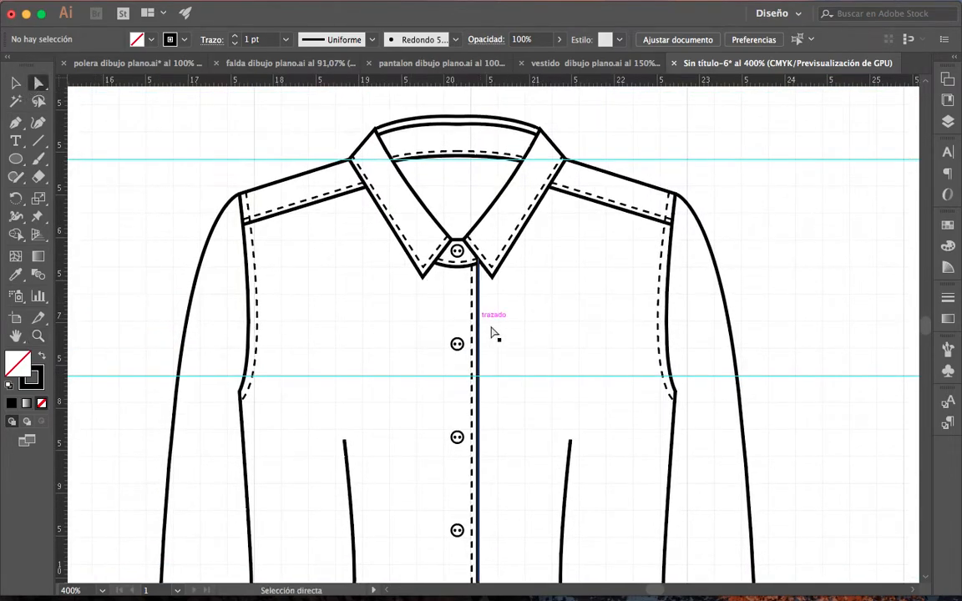
drag(503, 298, 401, 219)
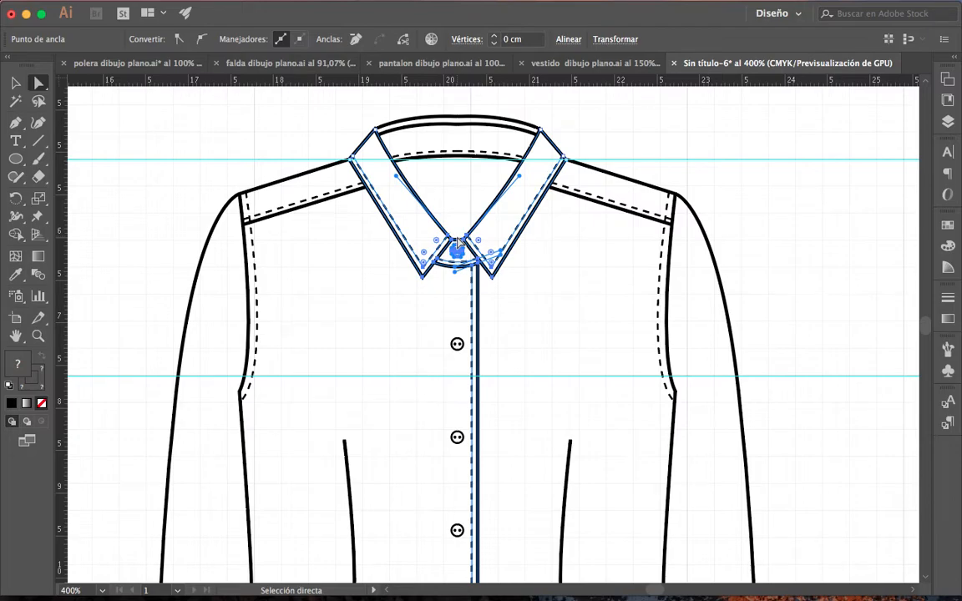
key(Delete)
click(470, 223)
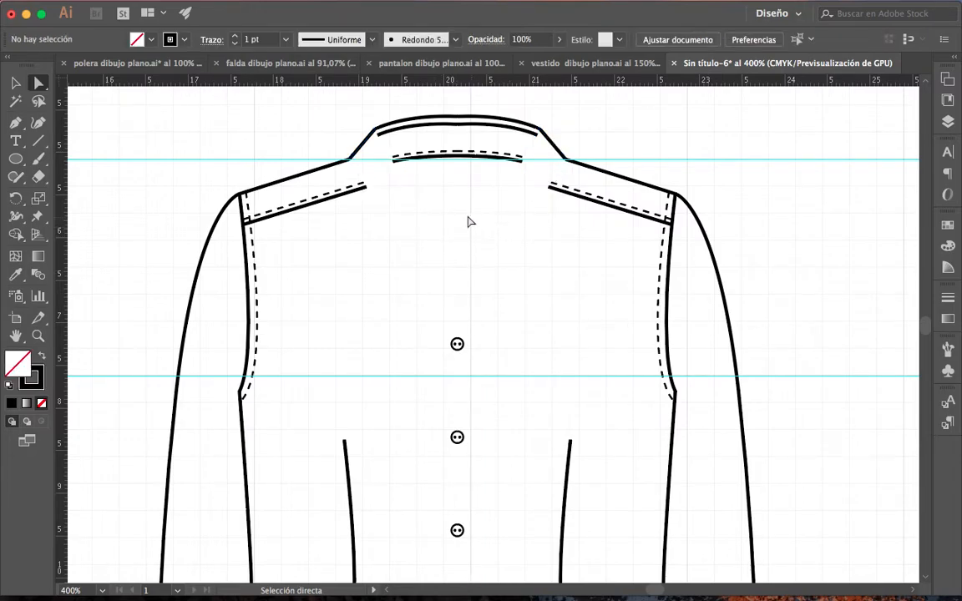
Delete the neckline seam and the front shoulder seams with their dashed stitching from the shirt copy
drag(519, 201, 351, 209)
key(Delete)
key(Delete)
key(Delete)
key(Delete)
drag(528, 170, 568, 203)
key(Delete)
key(Delete)
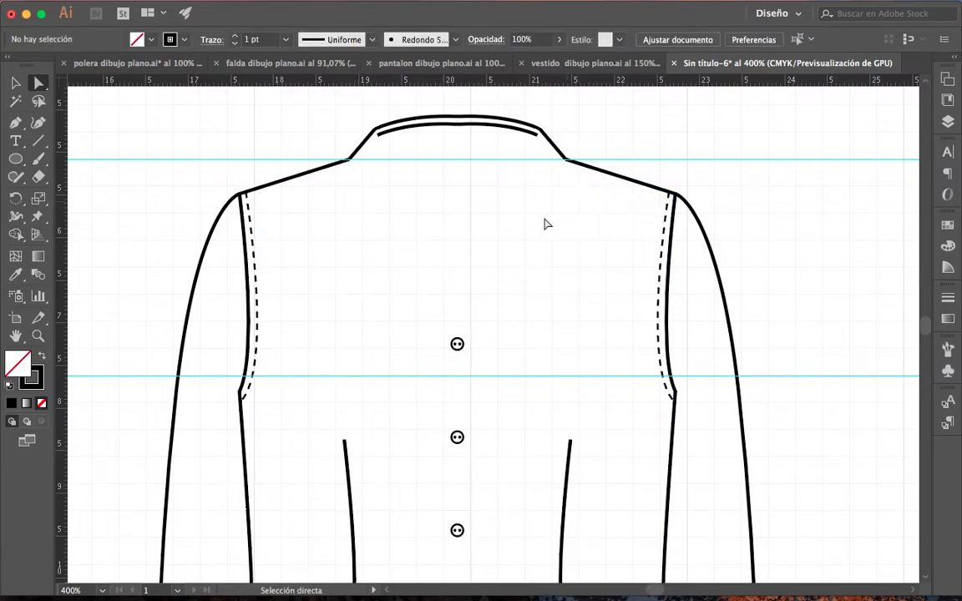
Delete the inner curved line beneath the collar's upper edge on the shirt copy
click(39, 334)
drag(380, 108, 573, 217)
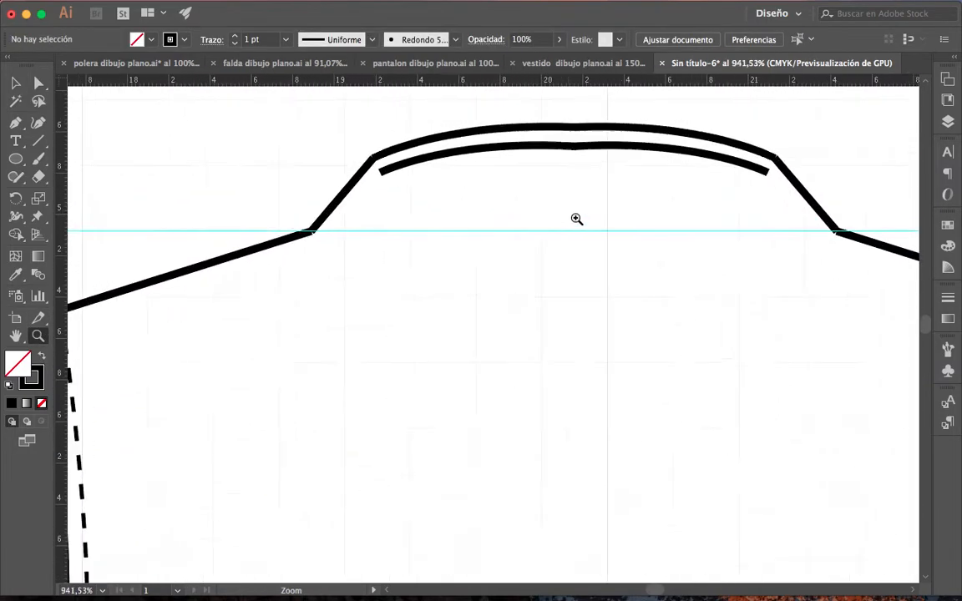
click(40, 84)
drag(632, 180, 563, 149)
key(Delete)
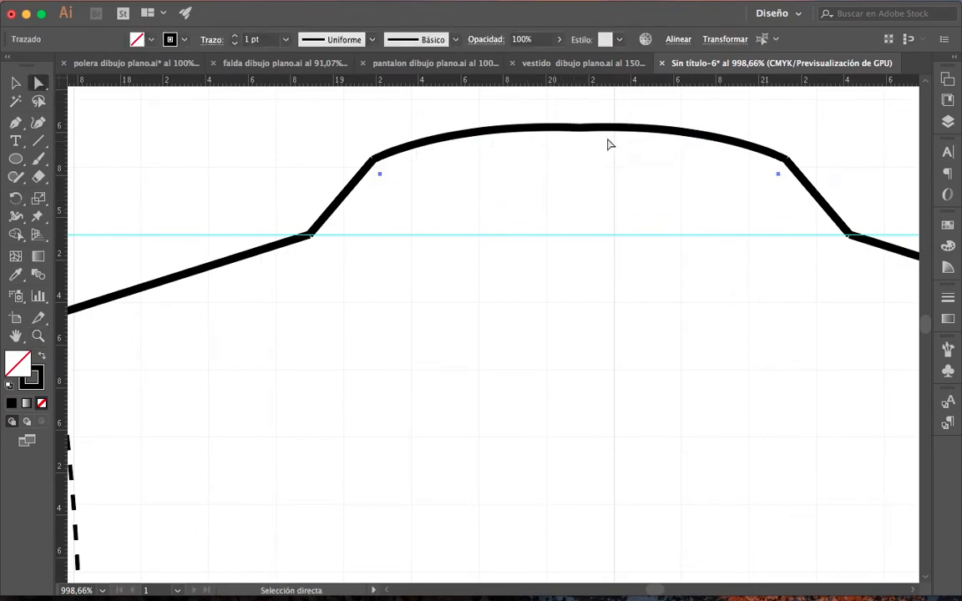
key(Delete)
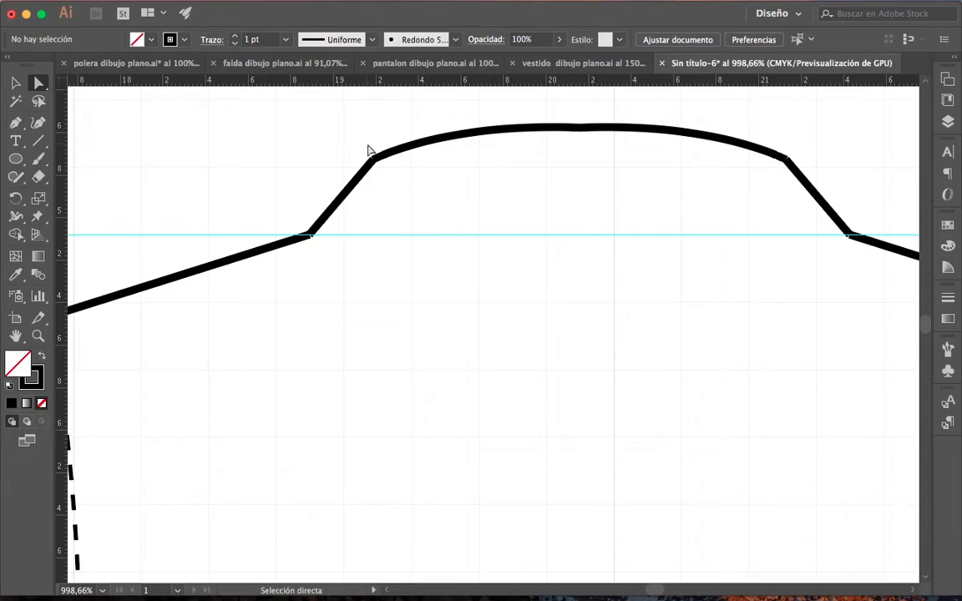
key(super+z)
key(super+z)
key(Delete)
key(Delete)
Join the endpoints at the upper left collar corner of the shirt copy
drag(362, 150, 380, 179)
right_click(411, 209)
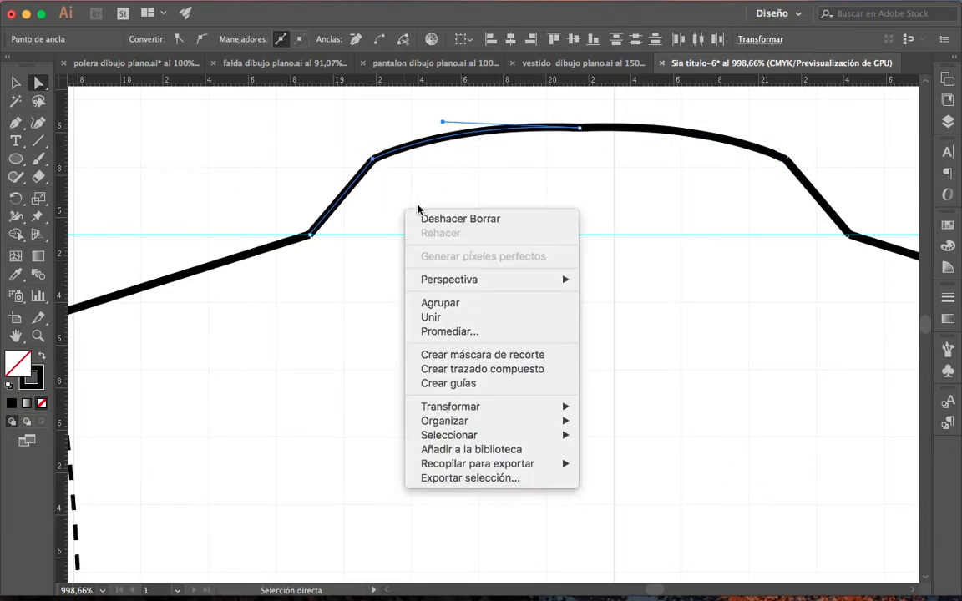
click(450, 318)
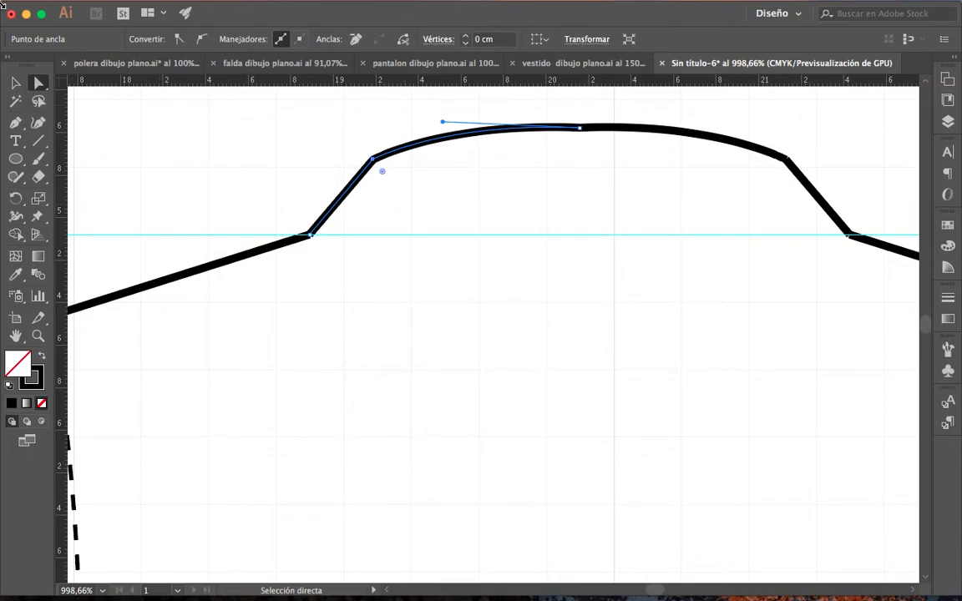
Try to join the outline endpoints where the collar meets the left shoulder
click(308, 236)
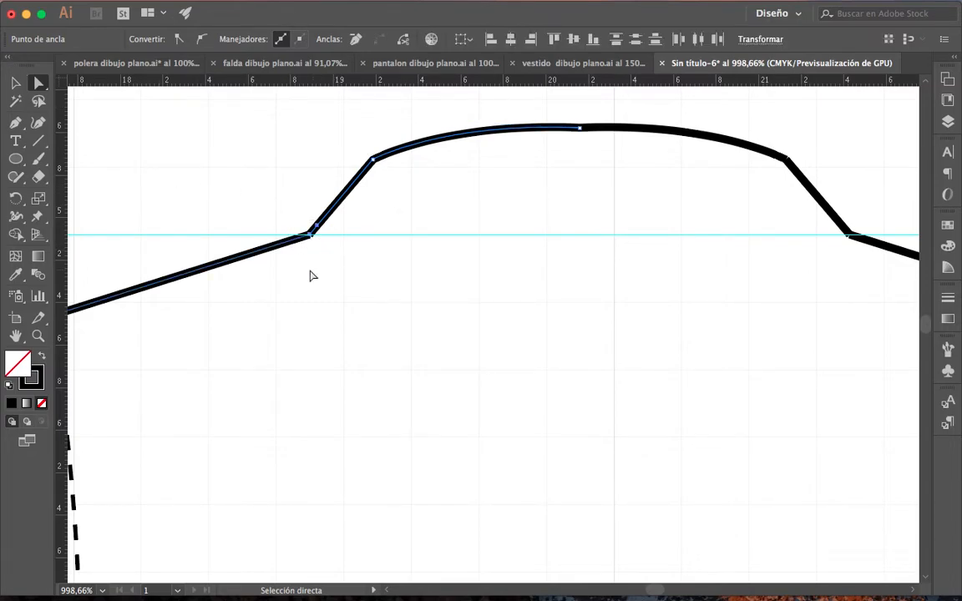
right_click(314, 277)
click(373, 384)
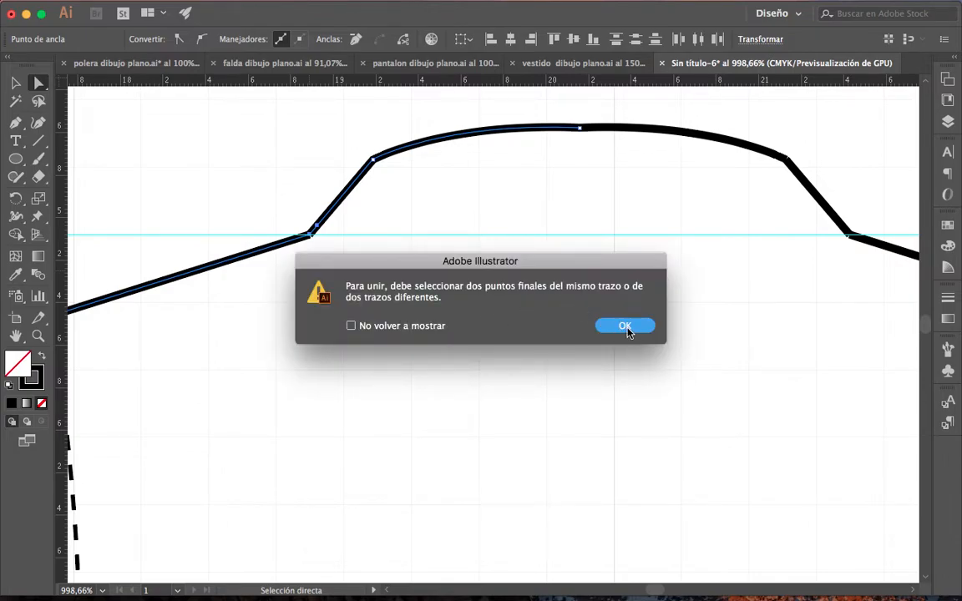
click(624, 325)
Delete the stray point near the left collar-shoulder corner and join the corner's outline endpoints
click(303, 238)
drag(289, 222, 328, 252)
click(317, 226)
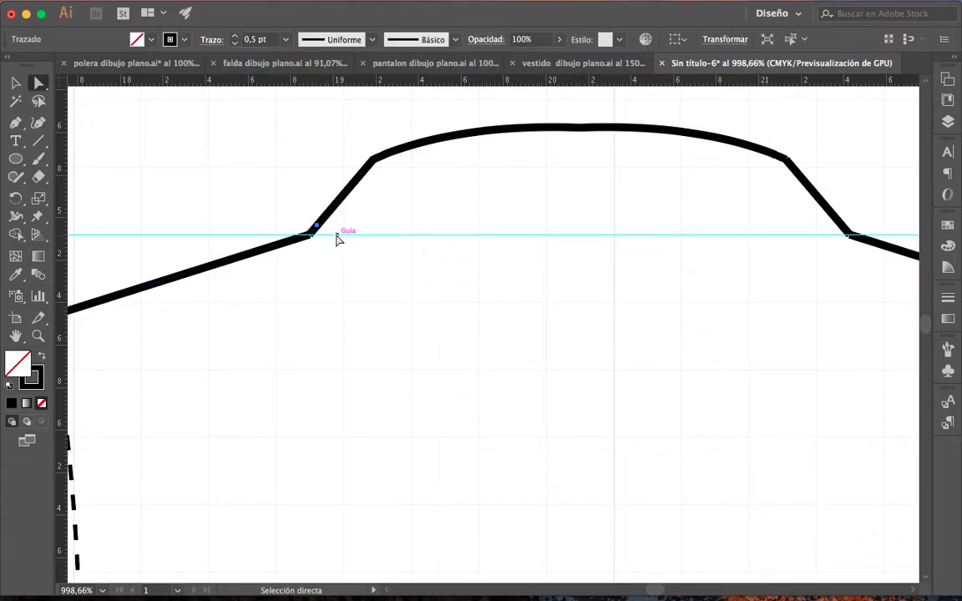
click(343, 237)
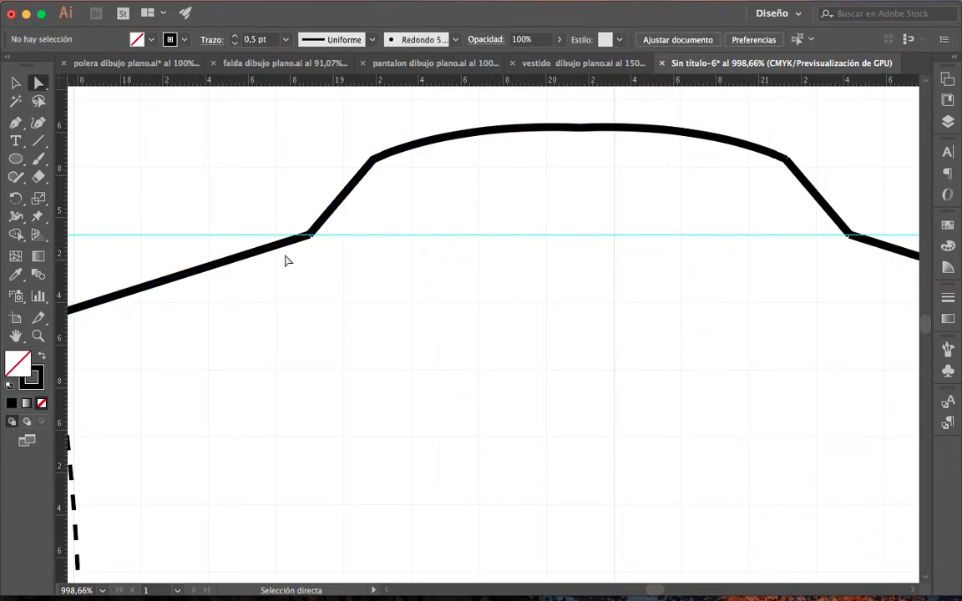
drag(297, 222, 332, 260)
right_click(331, 260)
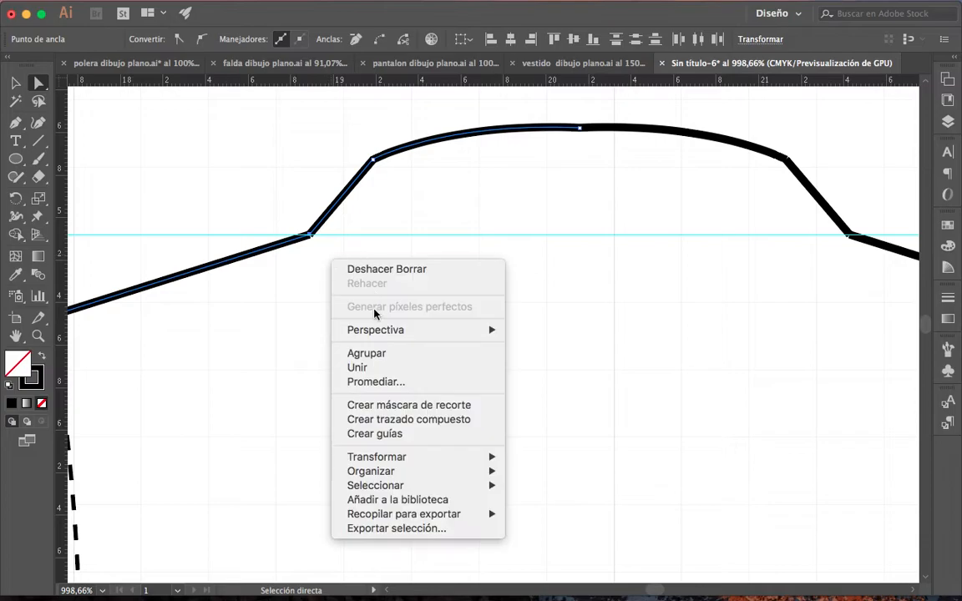
click(504, 316)
Join the endpoints at the upper right collar corner of the shirt copy
drag(606, 307, 476, 309)
drag(647, 182, 644, 184)
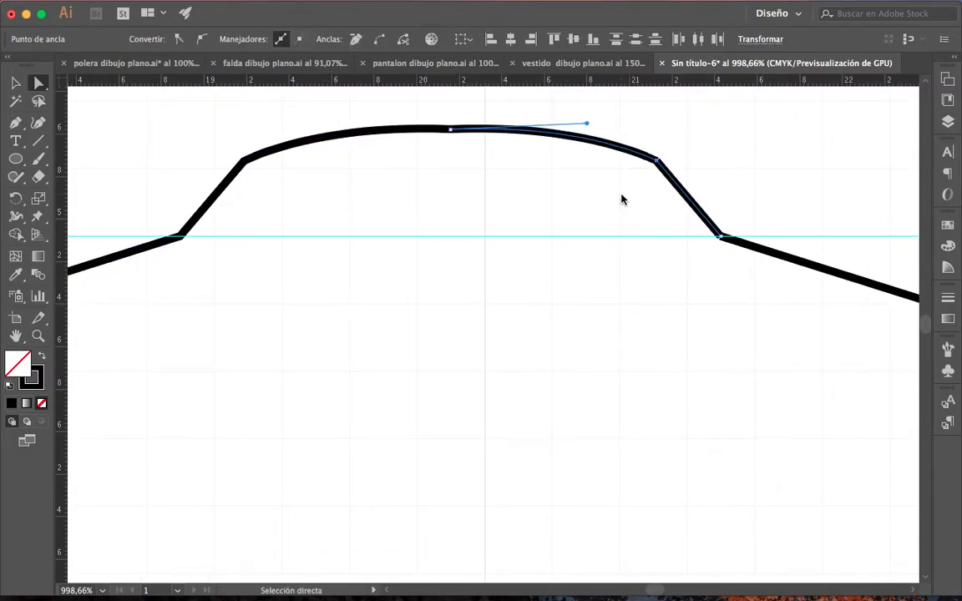
right_click(623, 200)
click(647, 307)
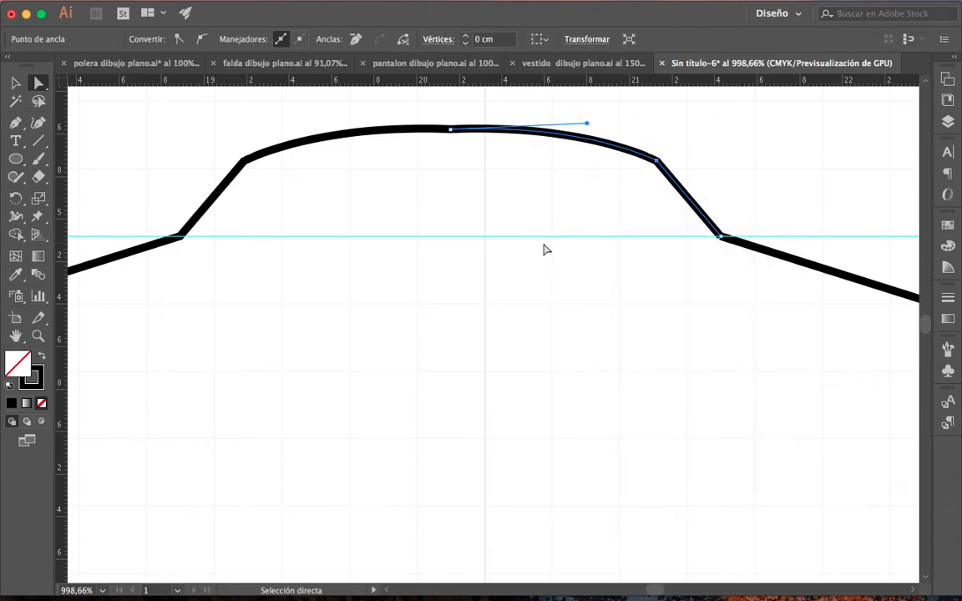
click(543, 249)
Delete the stray point beside the corner where the collar meets the right shoulder
drag(704, 254, 719, 237)
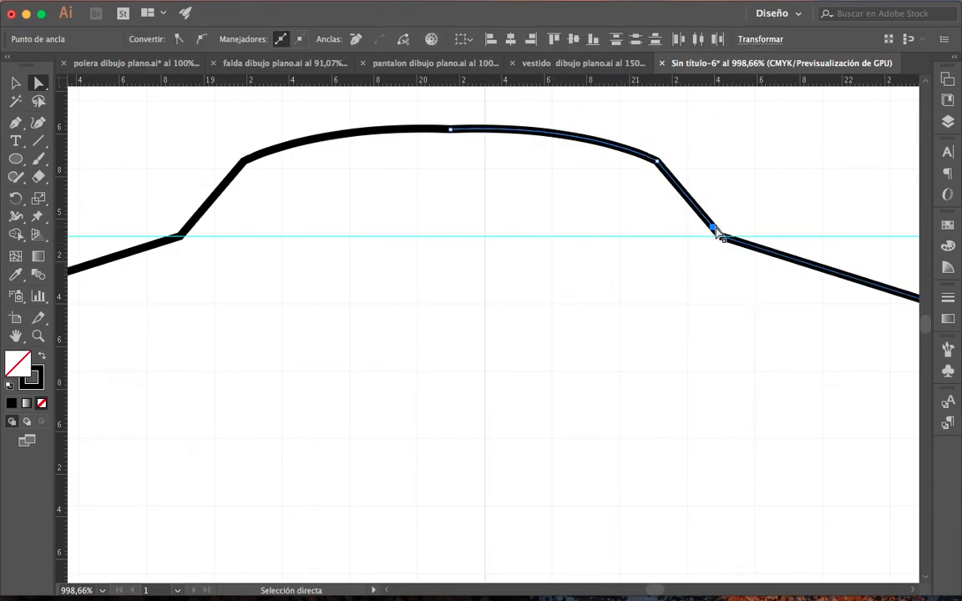
click(717, 230)
click(38, 336)
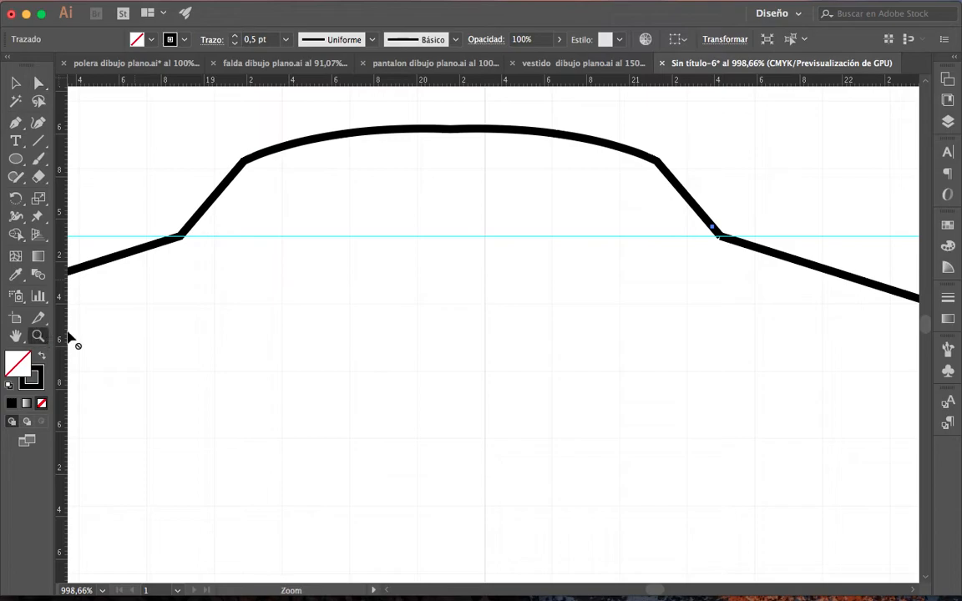
drag(688, 207, 852, 378)
drag(751, 266, 707, 442)
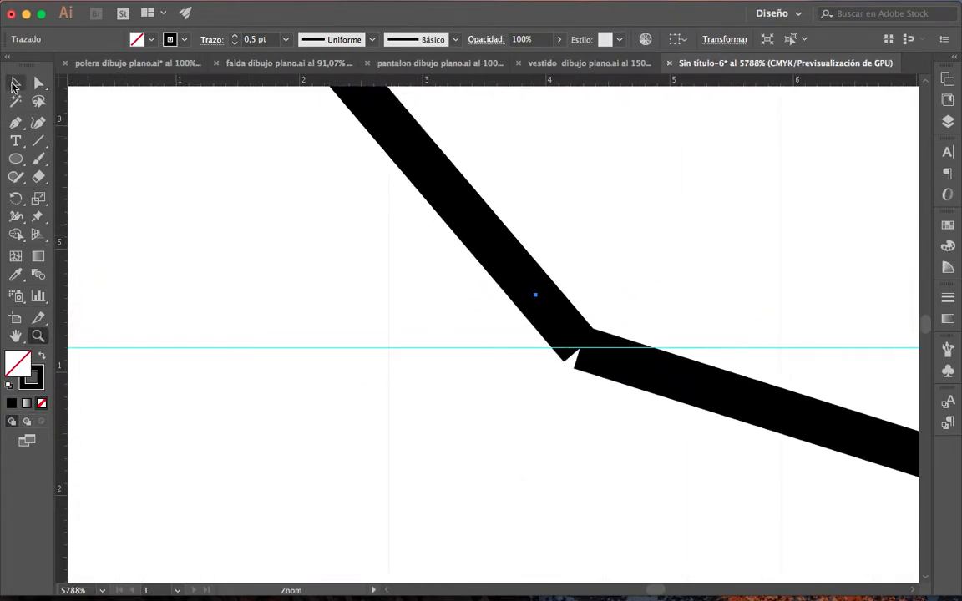
click(14, 84)
click(164, 183)
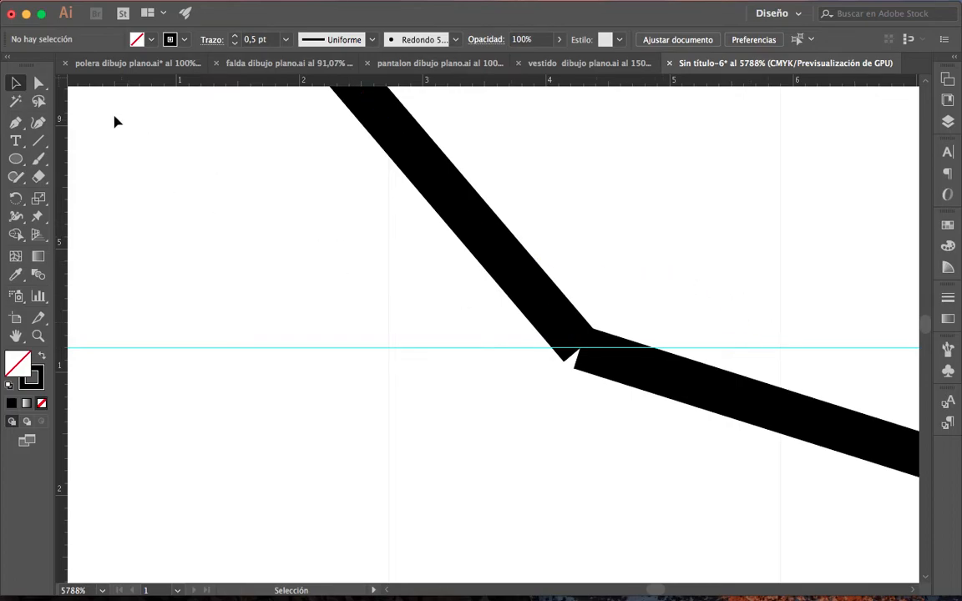
click(39, 84)
drag(684, 296, 480, 417)
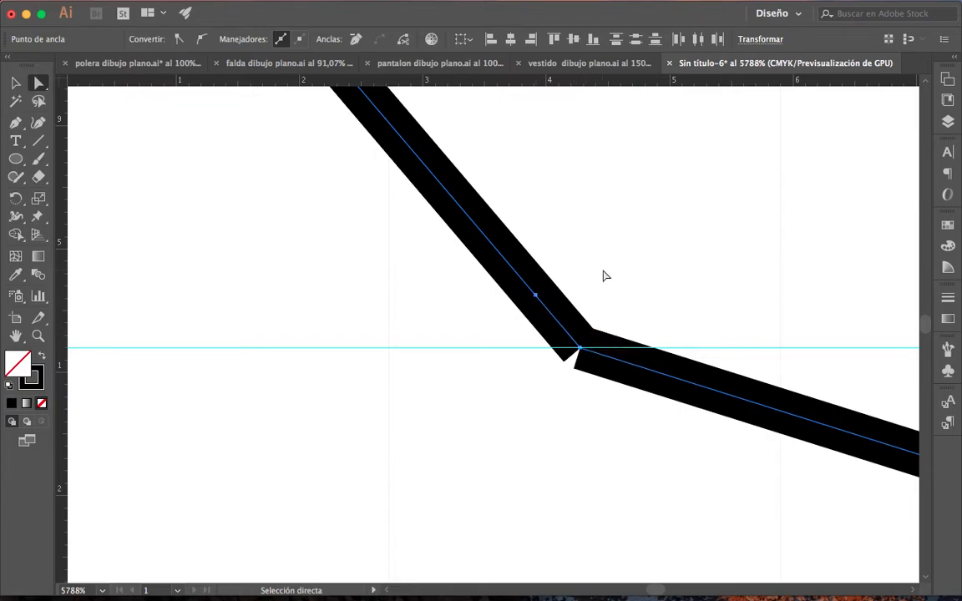
click(536, 297)
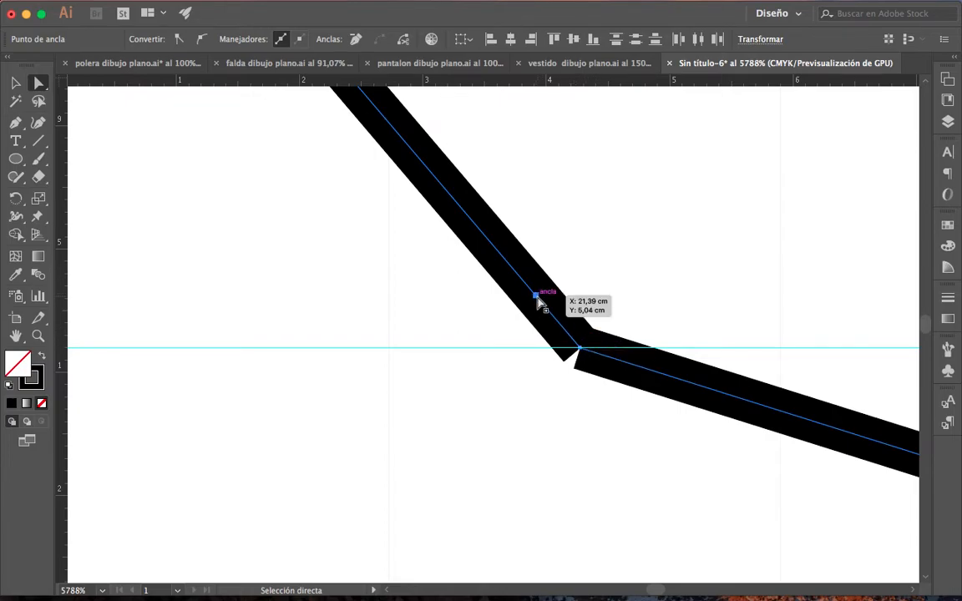
click(659, 281)
Join the collar and shoulder outline endpoints at the right collar-shoulder corner
drag(569, 285, 552, 402)
right_click(551, 401)
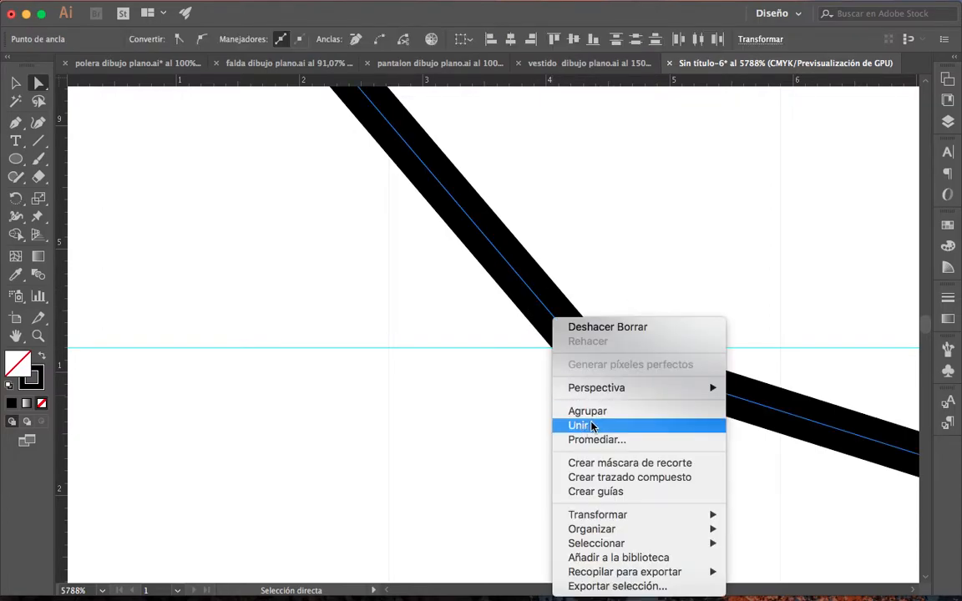
click(591, 427)
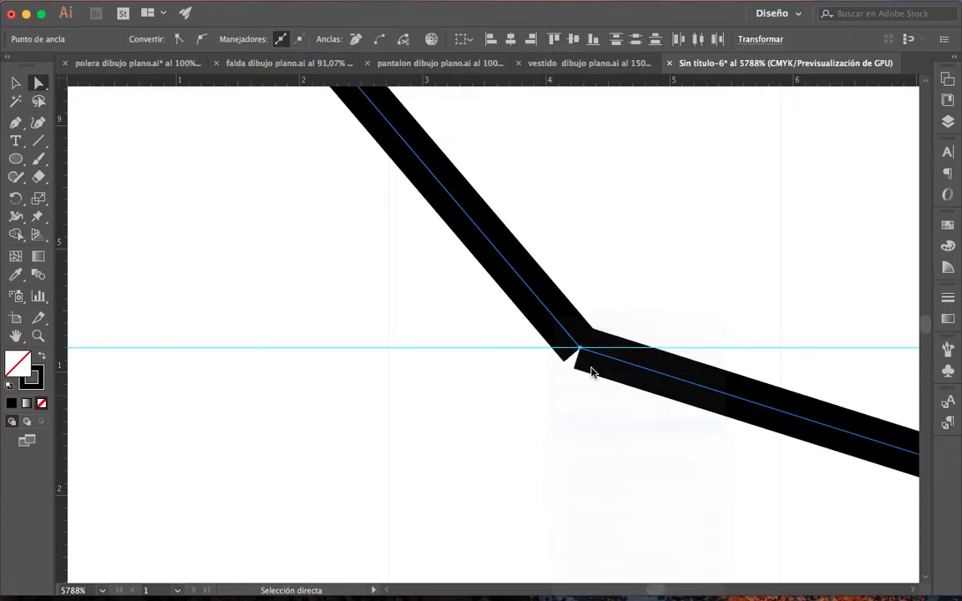
Level the direction handles at the midpoint of the collar's top edge to smooth the curve on both sides
click(39, 339)
alt+click(367, 341)
alt+click(368, 342)
alt+click(369, 343)
alt+click(369, 343)
alt+click(369, 343)
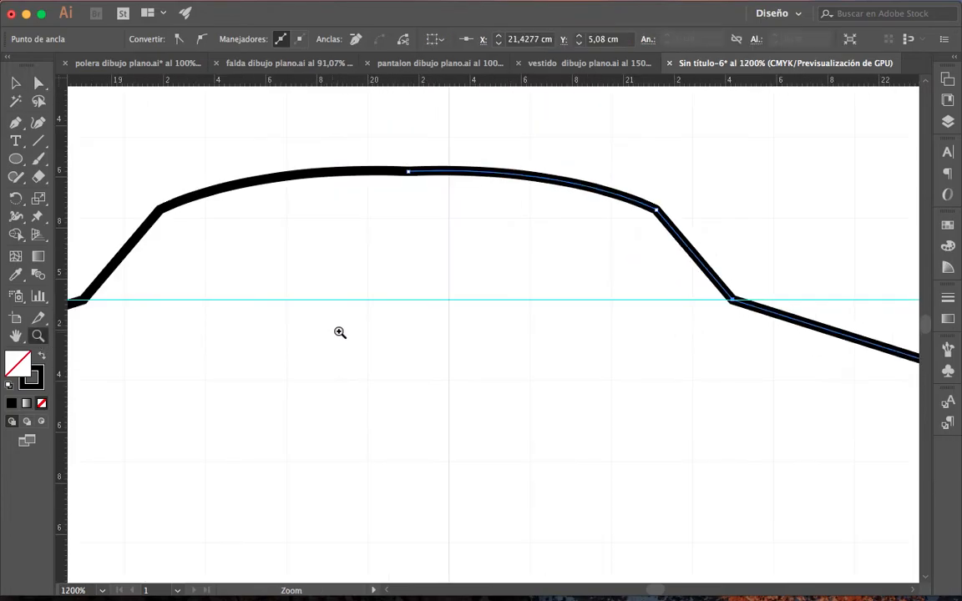
drag(373, 231, 448, 238)
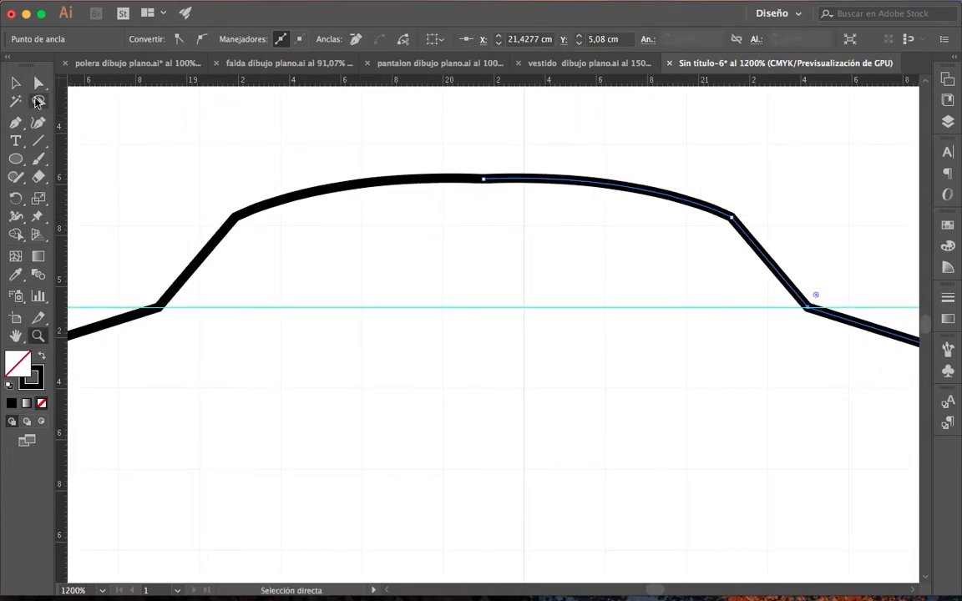
key(a)
click(484, 180)
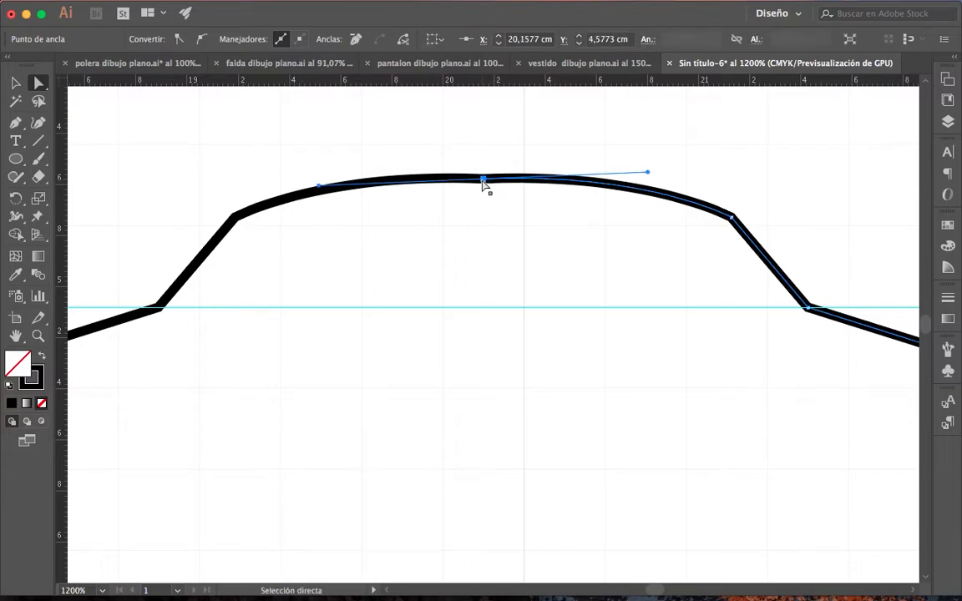
drag(649, 172, 649, 179)
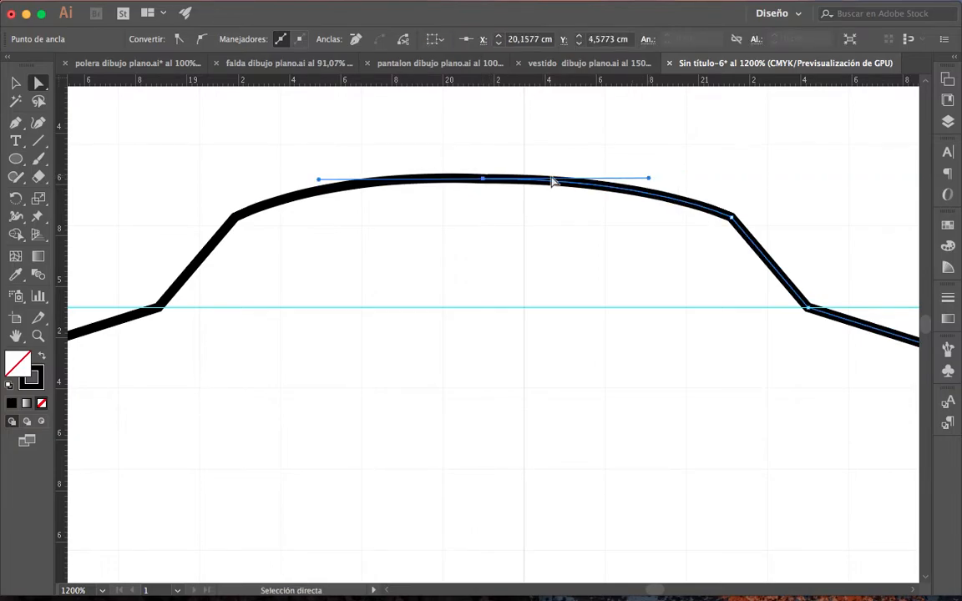
click(440, 177)
drag(318, 172, 316, 178)
click(535, 208)
Draw a gently arched neckline with the Pen tool between the left and right collar-shoulder corners
scroll(528, 316, down, 3)
click(15, 122)
click(193, 267)
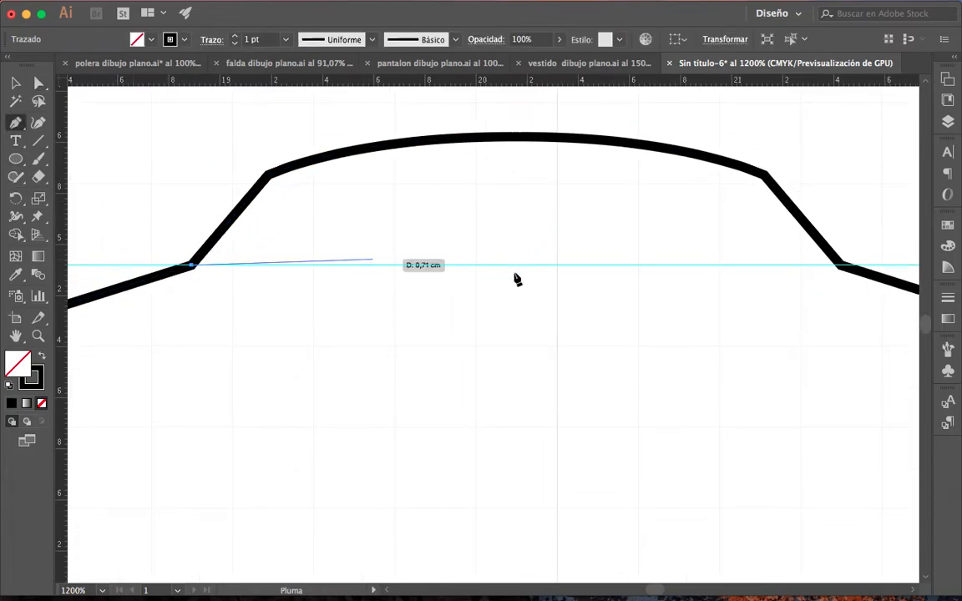
drag(516, 247, 679, 266)
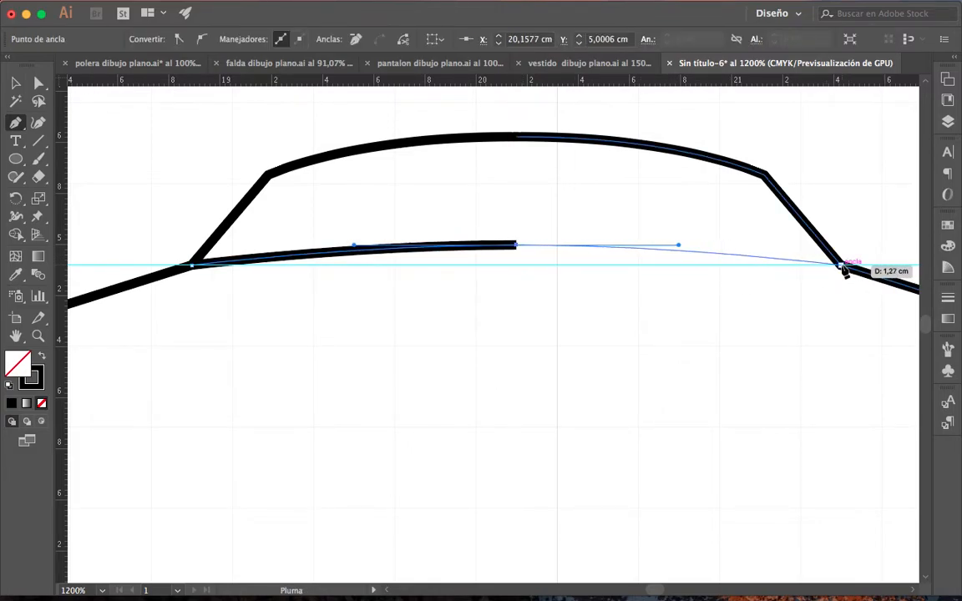
click(842, 267)
key(v)
Draw a straight horizontal yoke line across the upper back from the left armhole seam to the right one
click(38, 336)
alt+click(585, 401)
alt+click(582, 399)
alt+click(580, 397)
key(space)
drag(415, 358, 482, 332)
click(464, 308)
key(space)
click(15, 121)
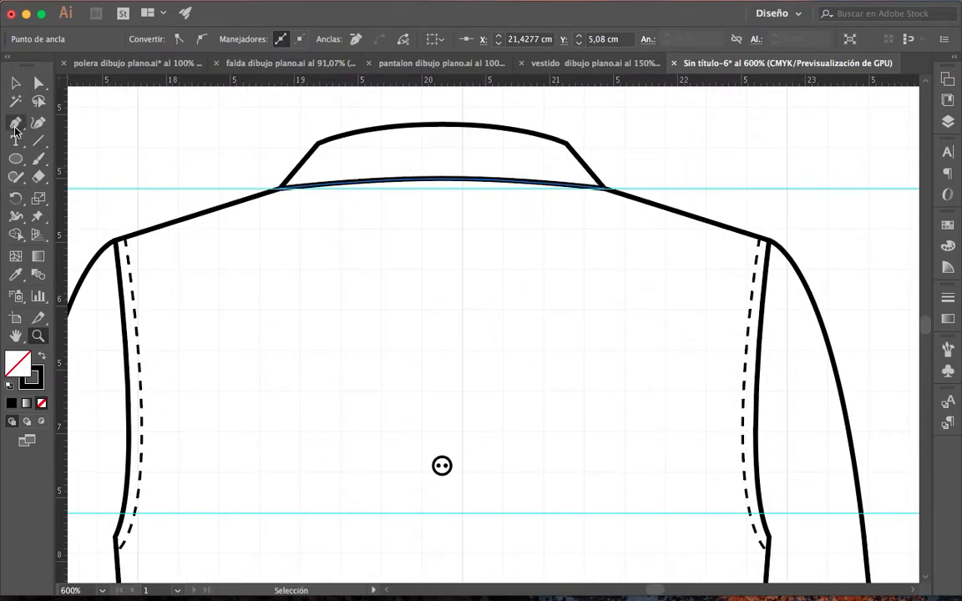
click(133, 387)
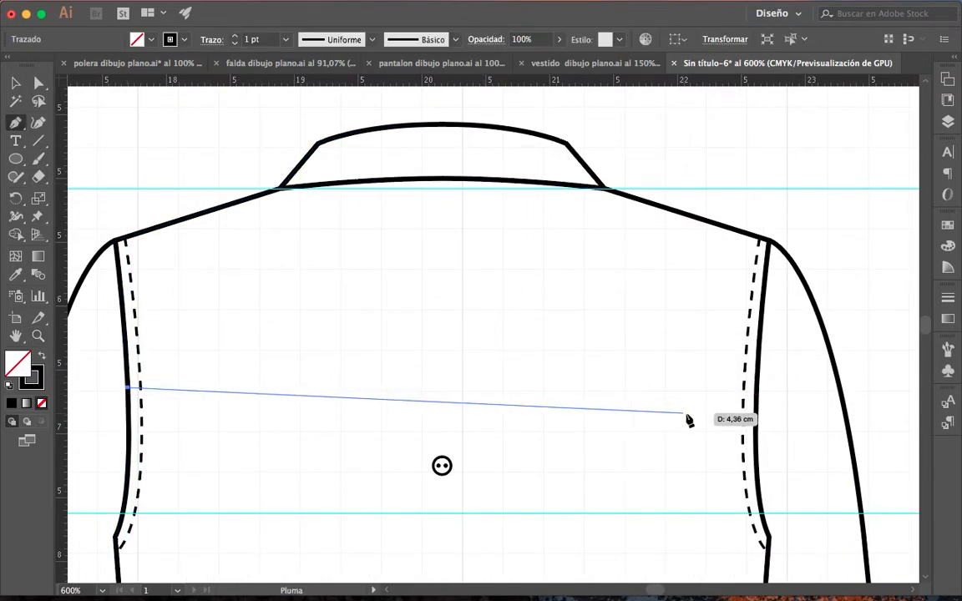
click(756, 387)
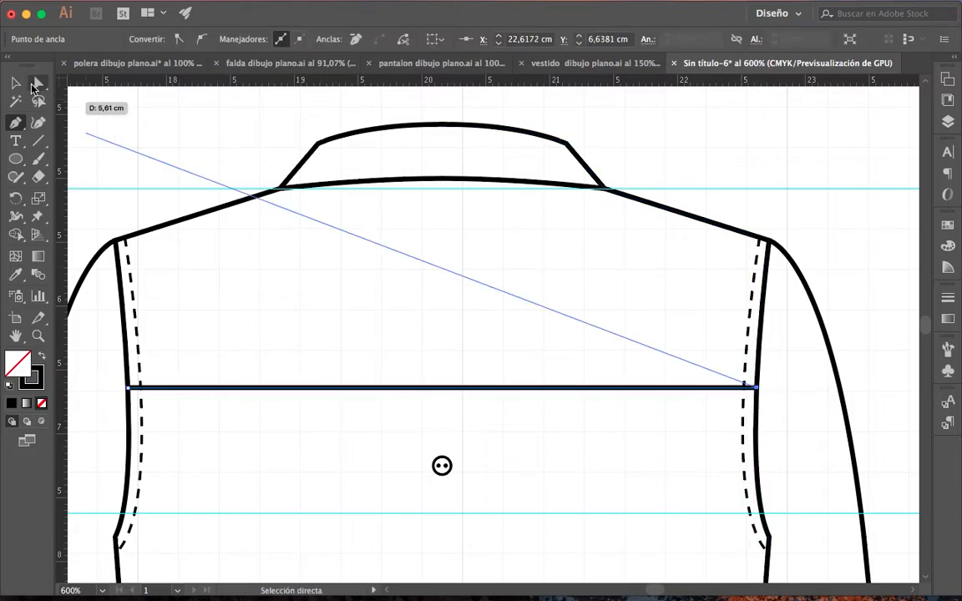
Duplicate the yoke line slightly above itself and give the copy the armhole stitching's dashed 0.5 pt stroke
click(15, 82)
click(268, 285)
click(443, 388)
key(Up)
key(Up)
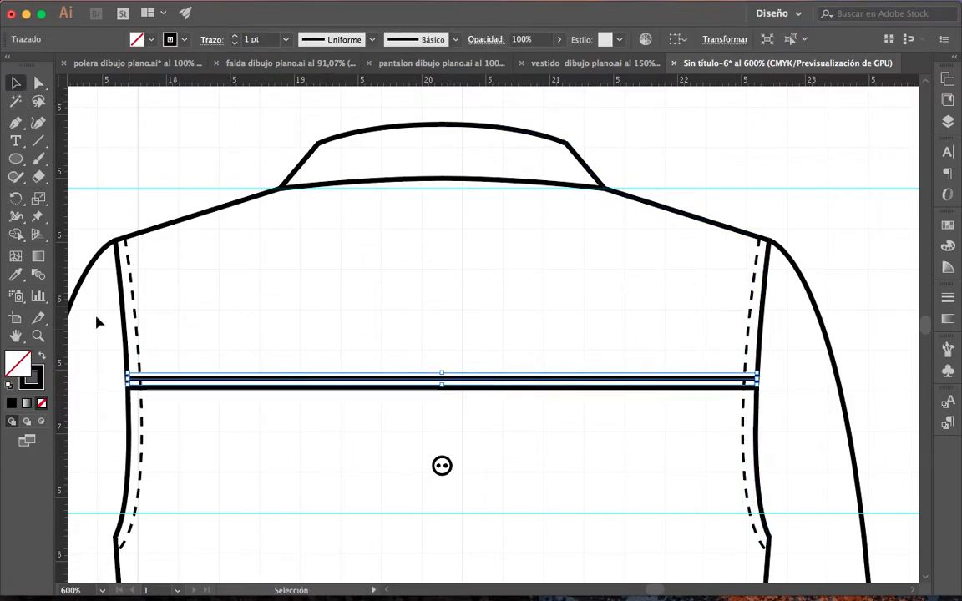
click(15, 275)
click(131, 266)
click(15, 82)
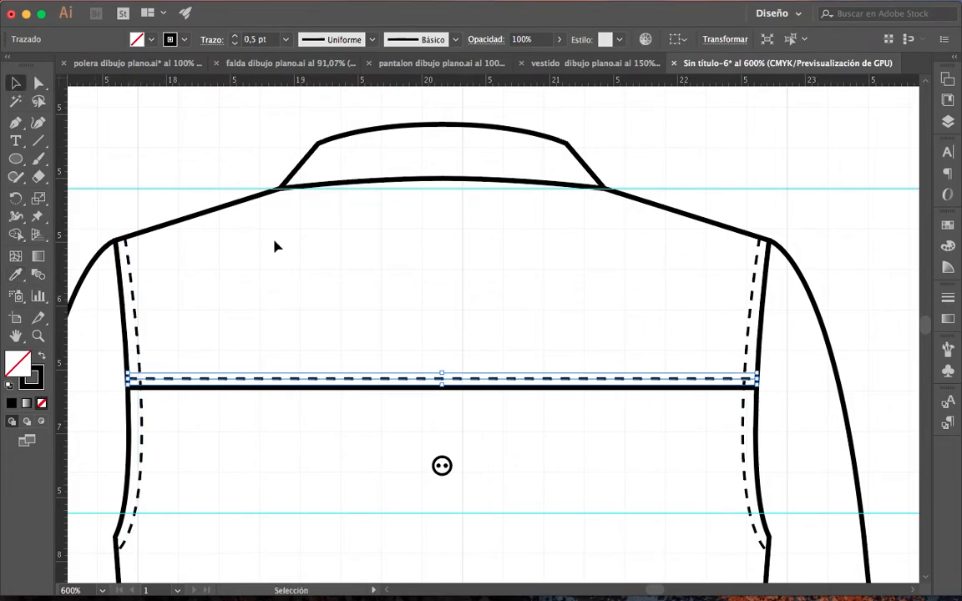
click(529, 319)
Delete all the remaining front buttons along the centre of the shirt copy
scroll(529, 319, down, 4)
drag(392, 300, 481, 513)
key(Delete)
scroll(493, 403, down, 7)
scroll(493, 403, down, 3)
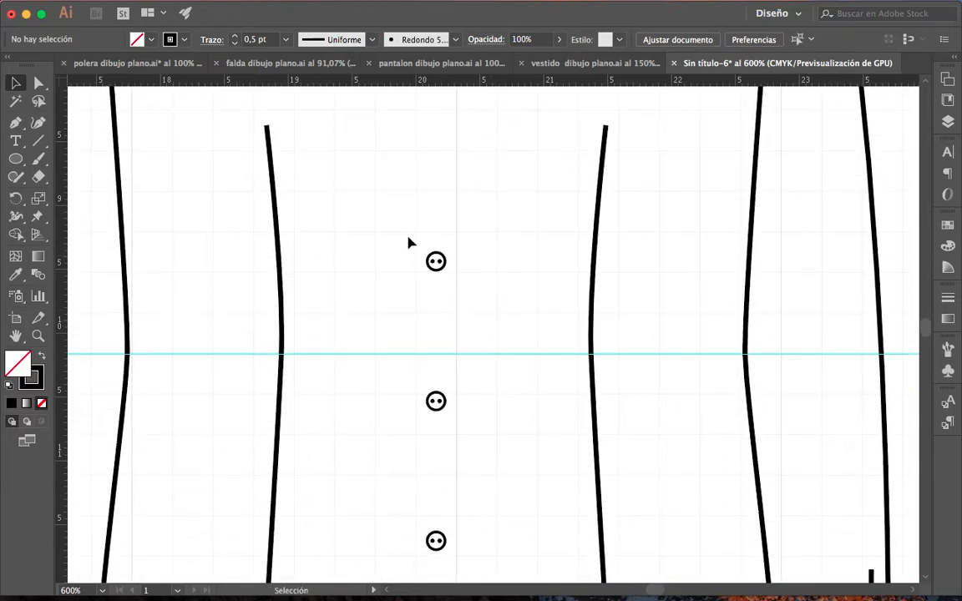
drag(480, 457, 477, 455)
key(Delete)
scroll(464, 399, down, 7)
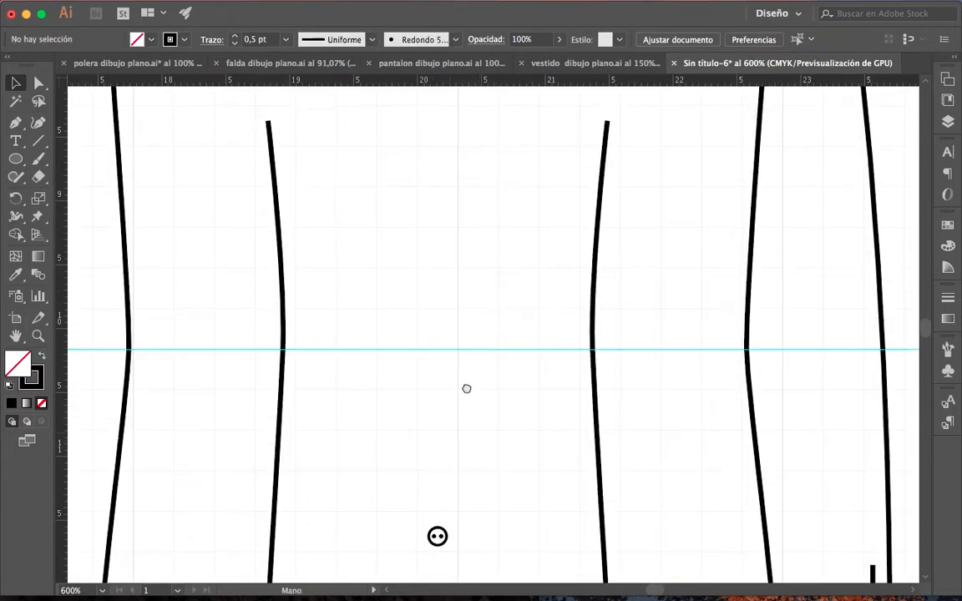
scroll(470, 361, down, 2)
drag(412, 238, 459, 294)
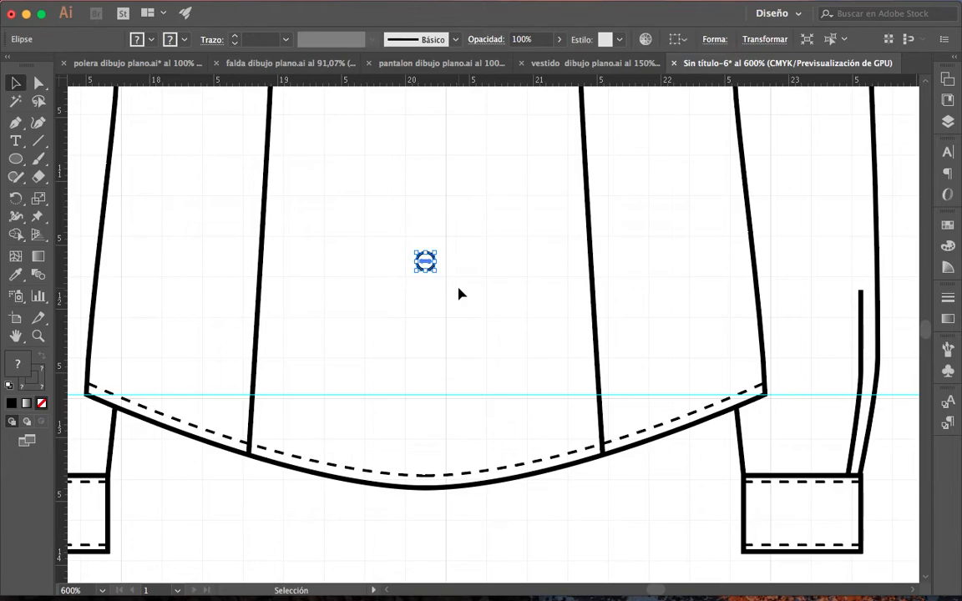
key(Delete)
Draw a pointed placket on the left sleeve, running its right edge down to the cuff's bottom midpoint and its left edge to the cuff's top
scroll(430, 318, up, 5)
scroll(430, 319, left, 2)
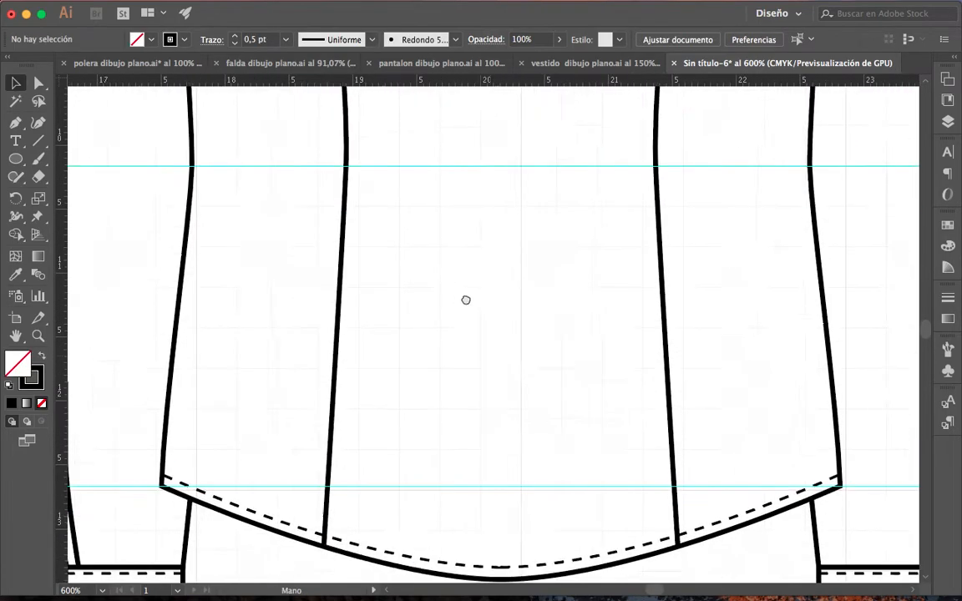
scroll(542, 252, up, 3)
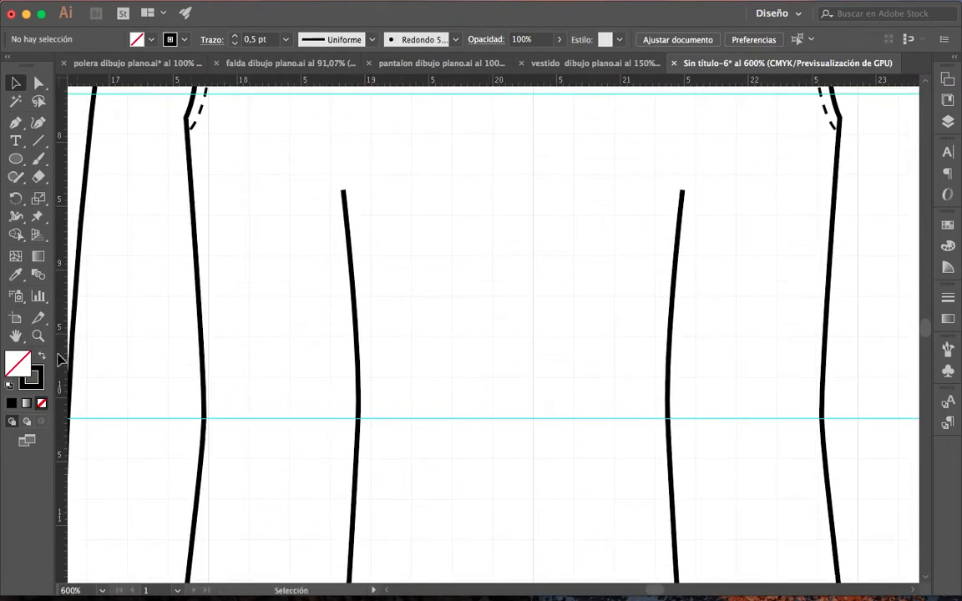
click(41, 336)
alt+click(408, 338)
drag(591, 350, 549, 397)
scroll(548, 396, down, 3)
scroll(548, 396, right, 1)
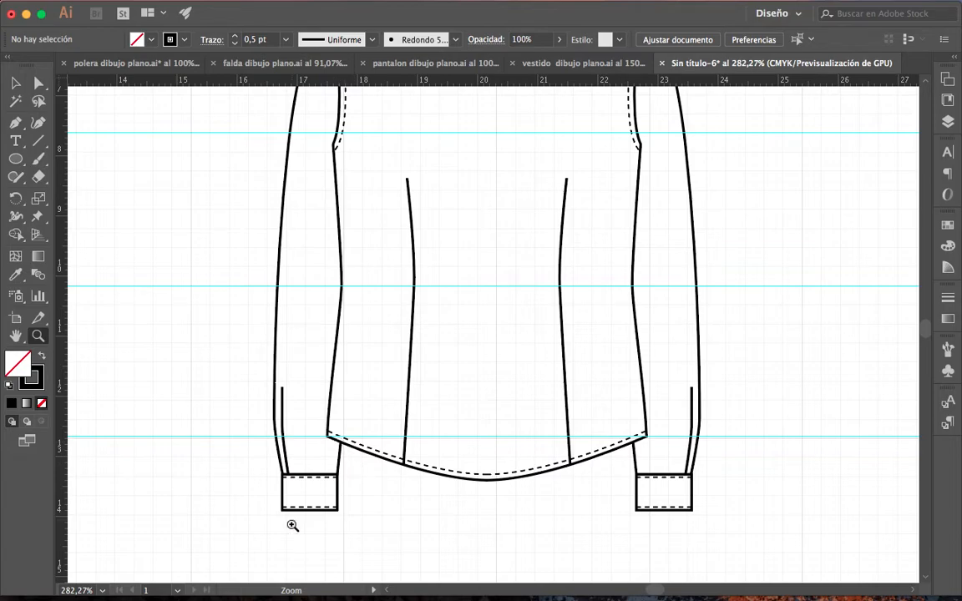
click(324, 488)
click(509, 310)
click(498, 349)
click(489, 326)
click(481, 323)
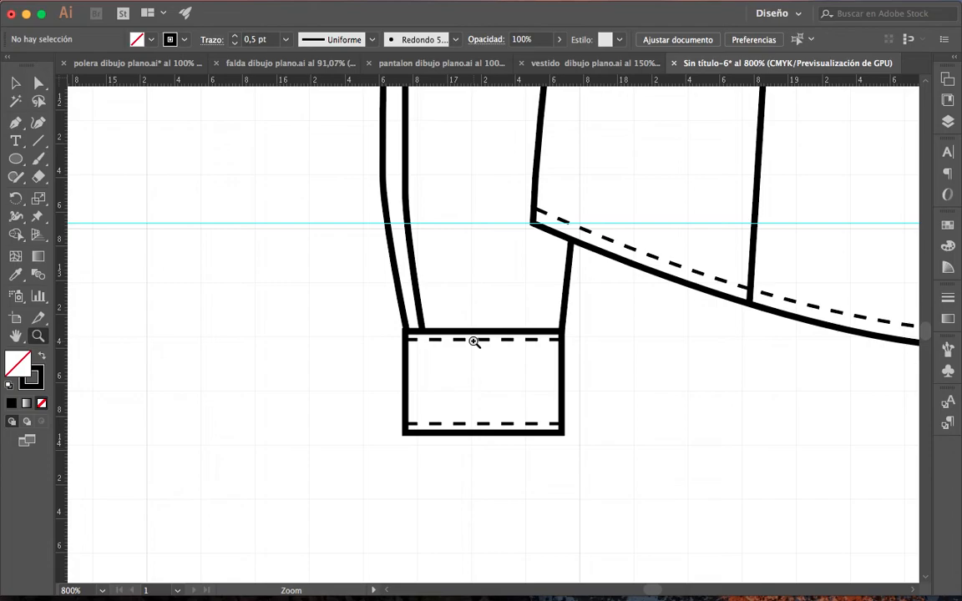
scroll(468, 357, up, 3)
scroll(468, 356, right, 3)
key(p)
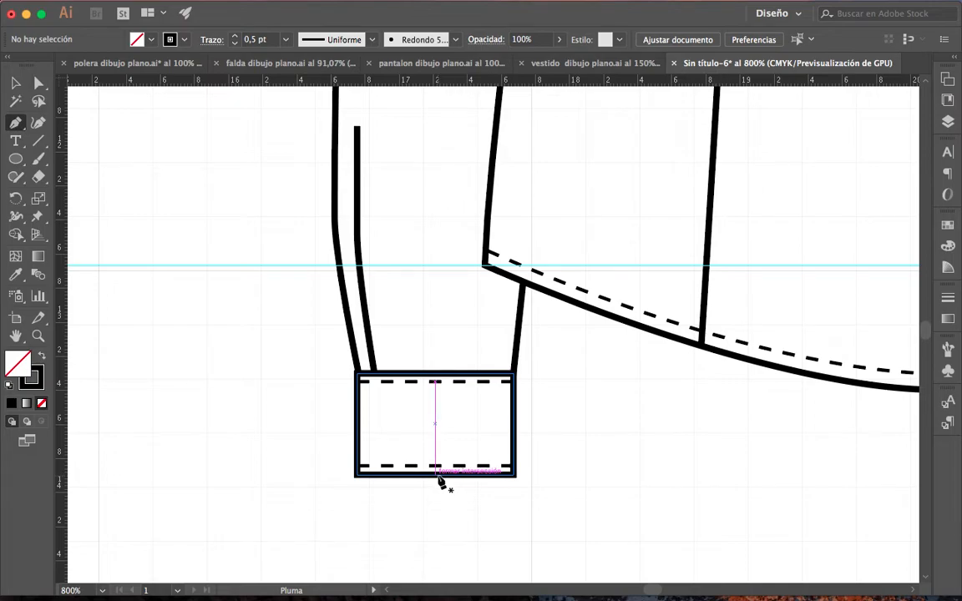
click(435, 474)
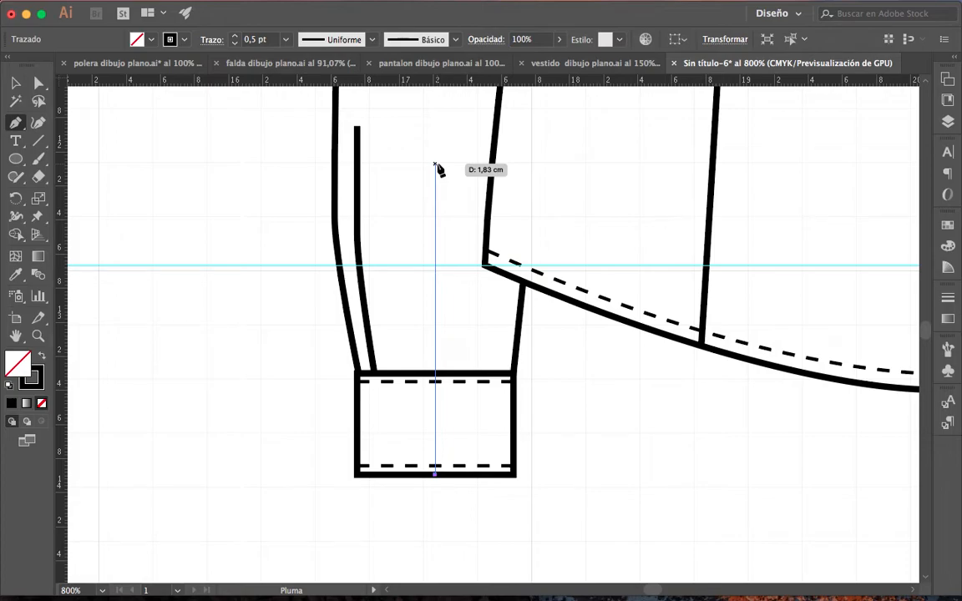
click(434, 217)
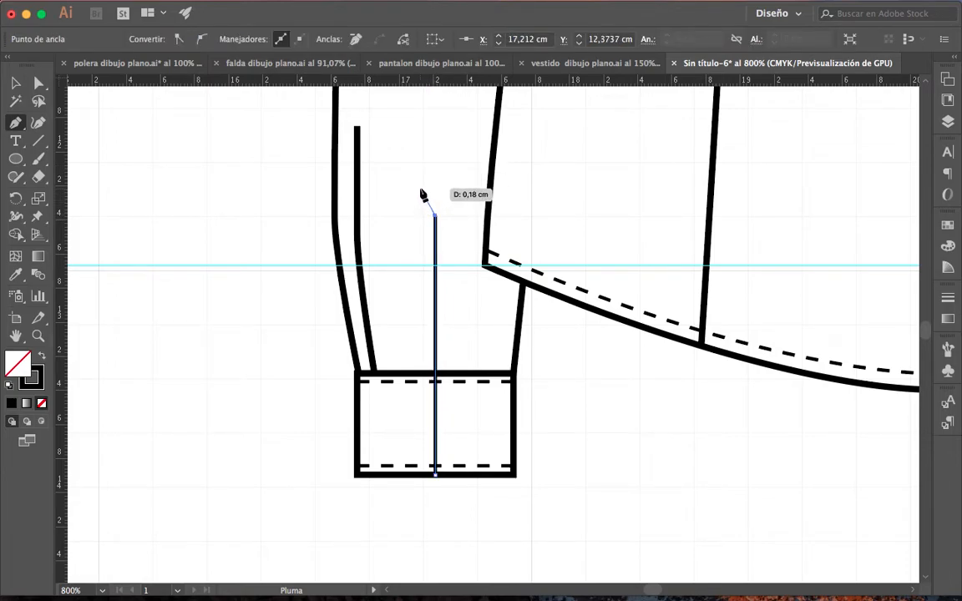
click(418, 190)
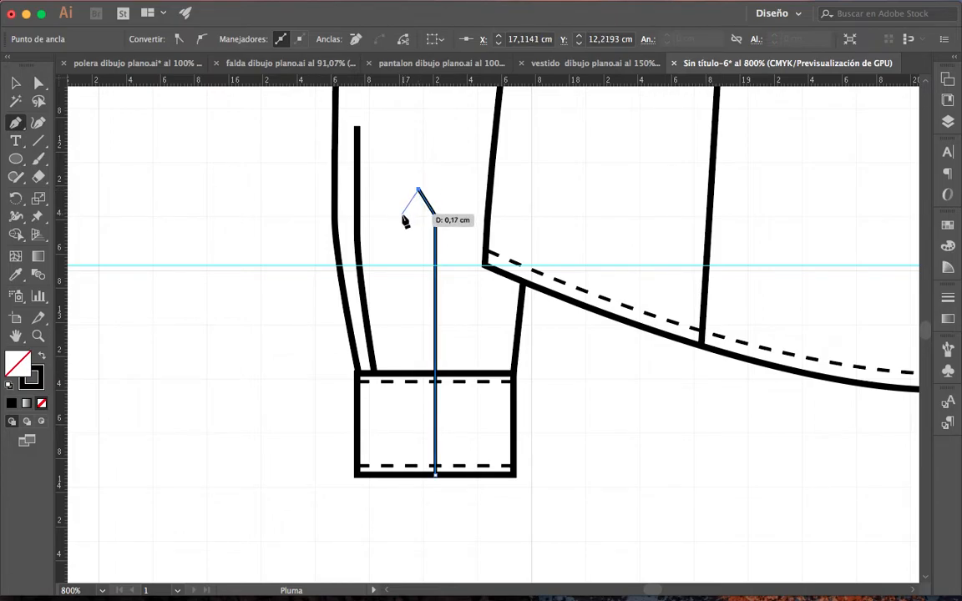
click(401, 216)
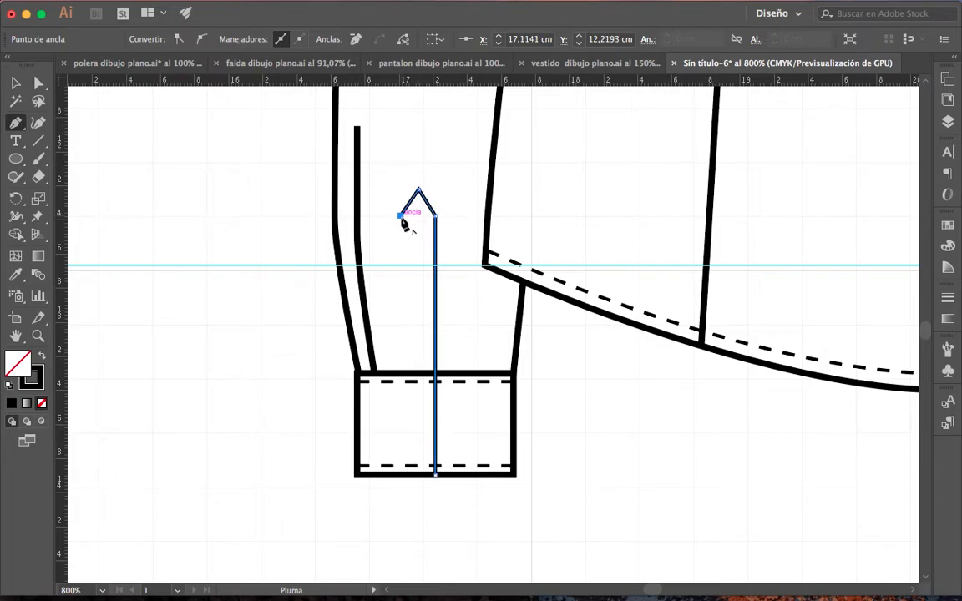
click(401, 370)
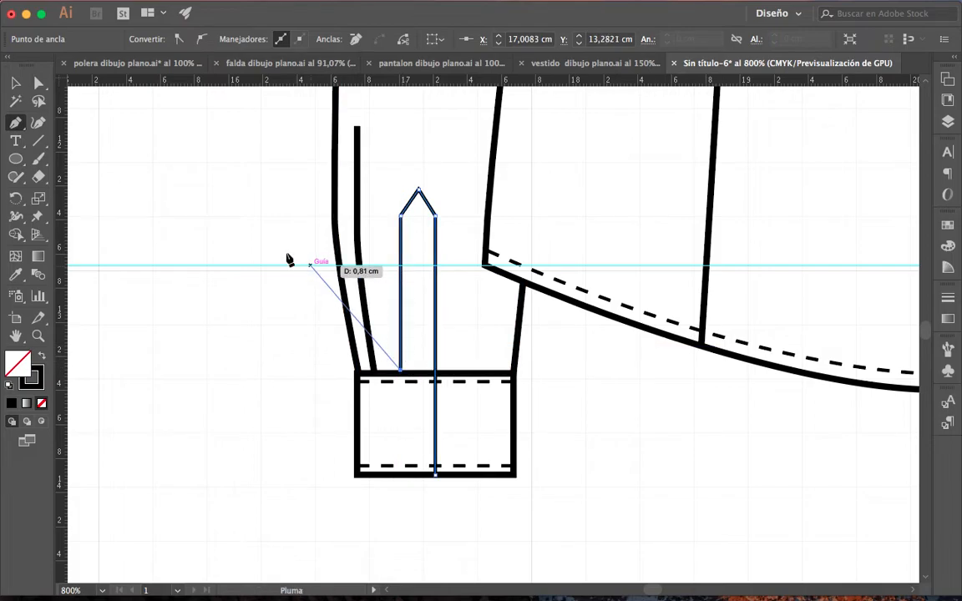
Match the placket outline to the cuff outline's 1 pt solid stroke with the Eyedropper tool
click(15, 83)
click(15, 273)
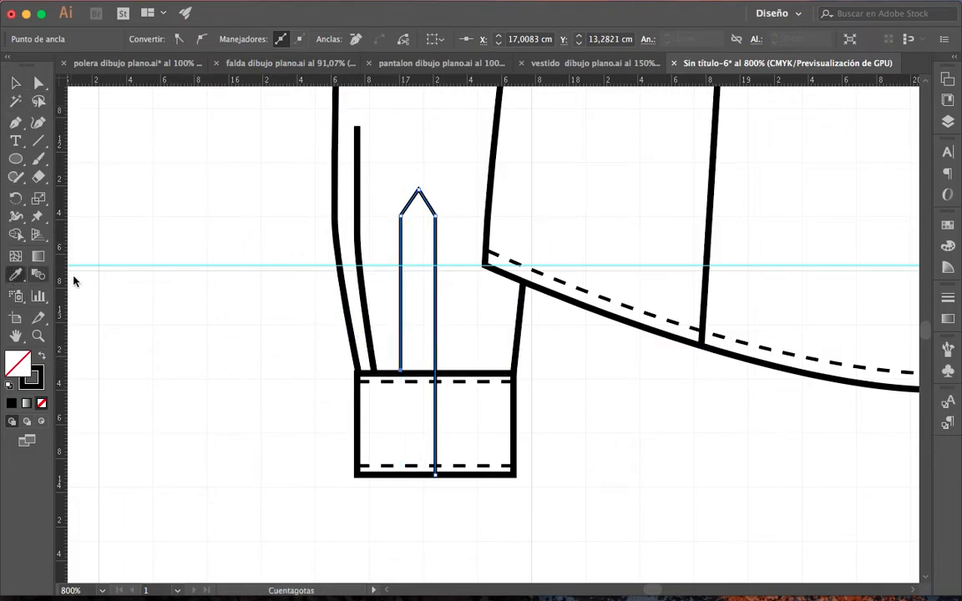
click(459, 372)
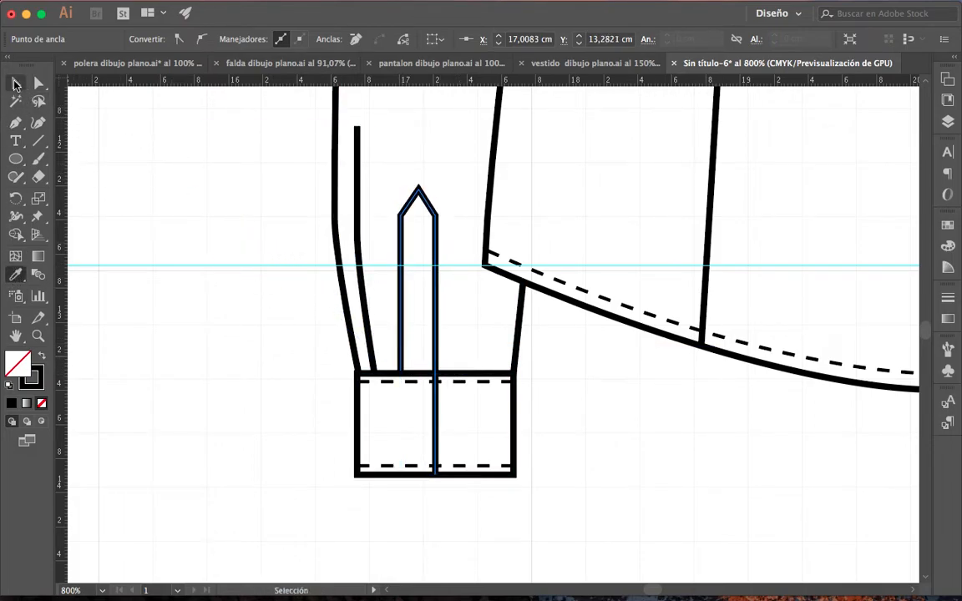
click(15, 84)
click(591, 489)
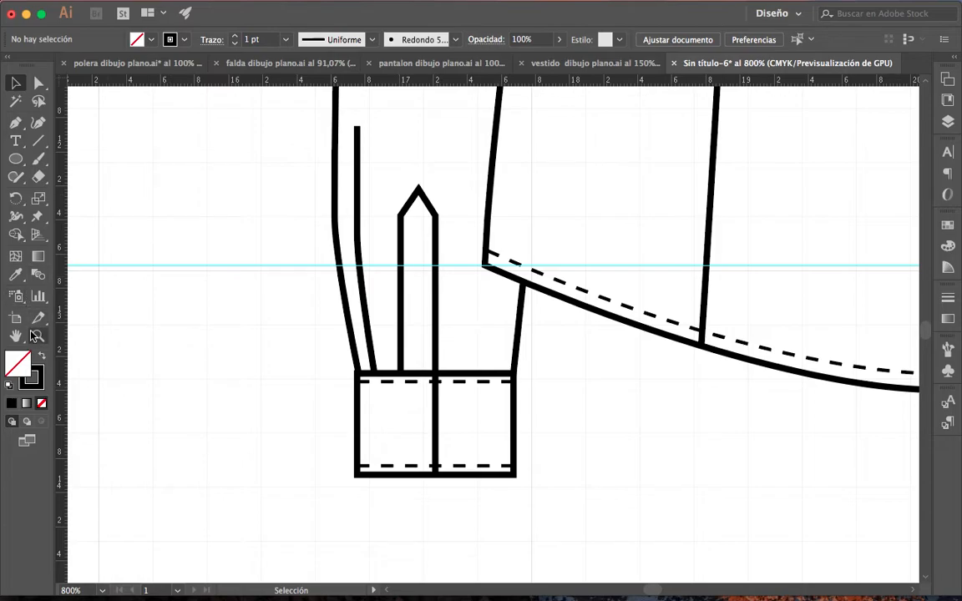
Draw a short horizontal line across the left sleeve placket, just below its pointed tip
click(15, 122)
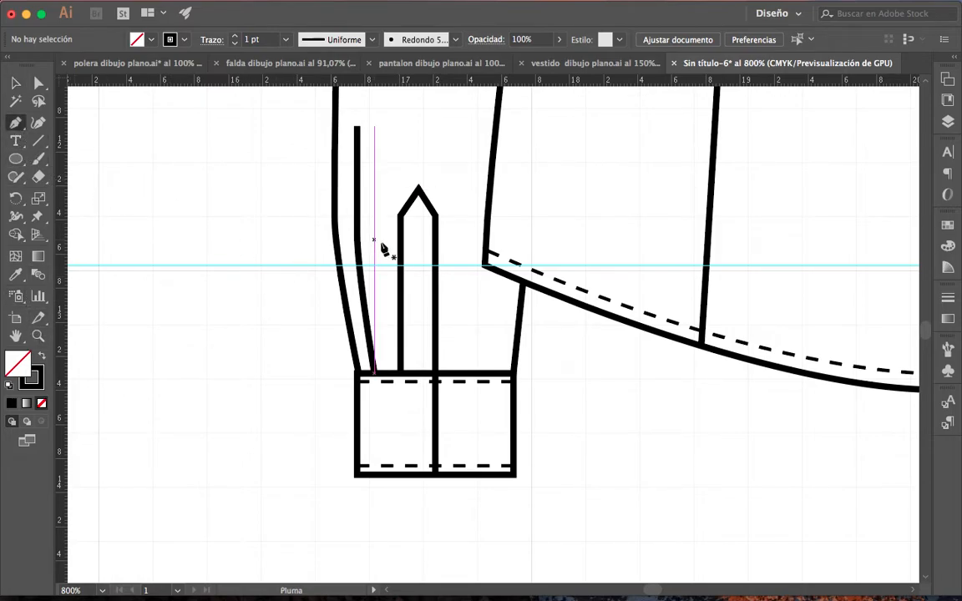
click(434, 256)
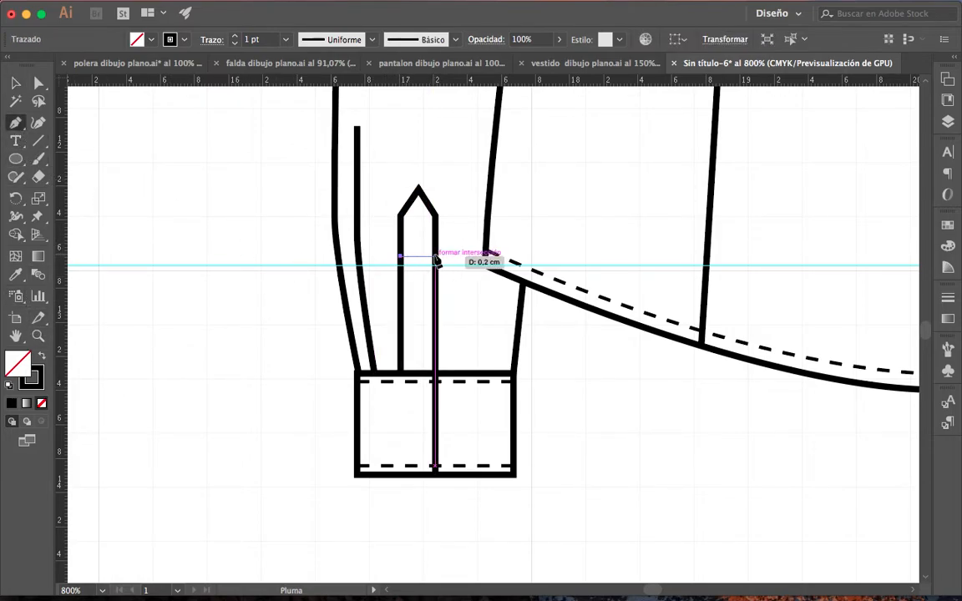
click(15, 82)
click(252, 380)
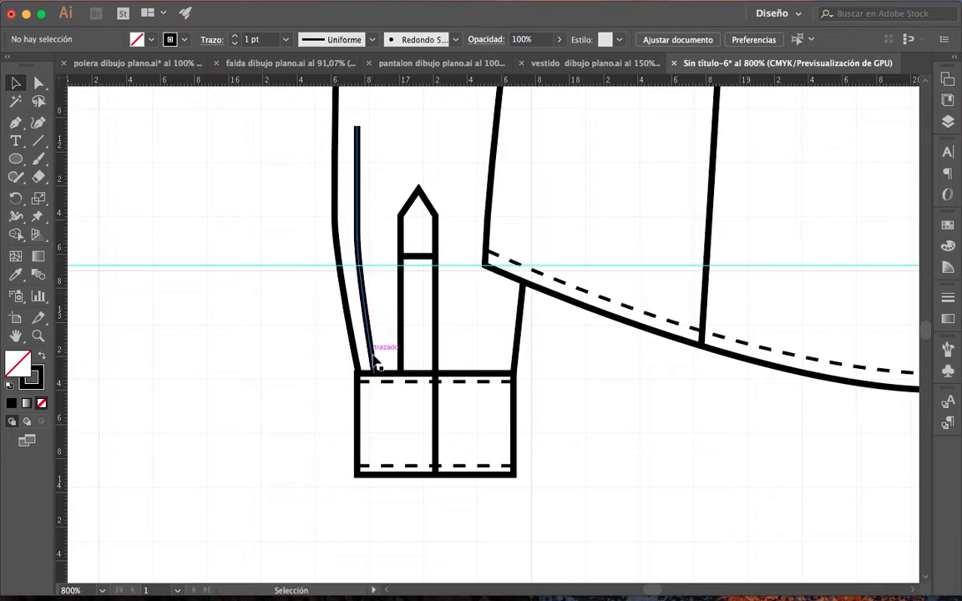
Try to shorten the line beside the left sleeve's outer edge by lowering its upper end and its bend
click(37, 87)
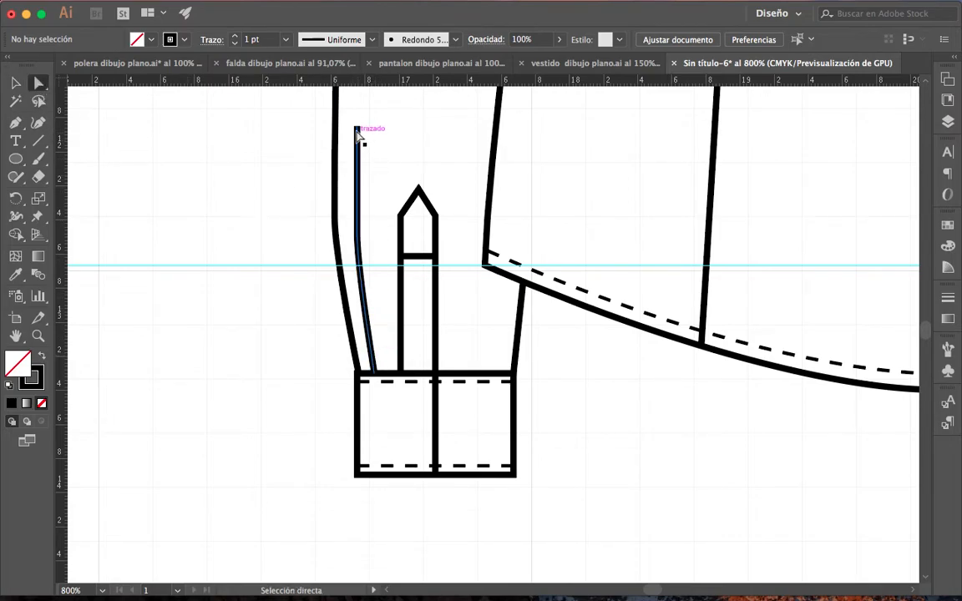
click(357, 128)
drag(357, 132, 357, 171)
mouse_move(361, 254)
mouse_down()
mouse_move(365, 219)
mouse_move(368, 262)
mouse_up()
click(376, 247)
click(361, 269)
click(377, 259)
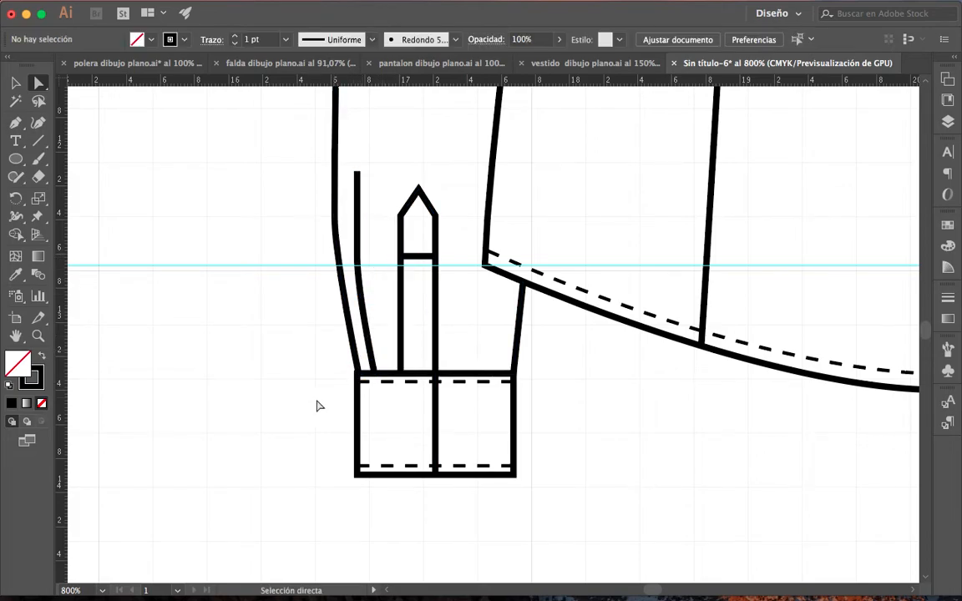
Undo the shortening and bend changes on the line beside the left sleeve's outer edge
scroll(324, 406, up, 3)
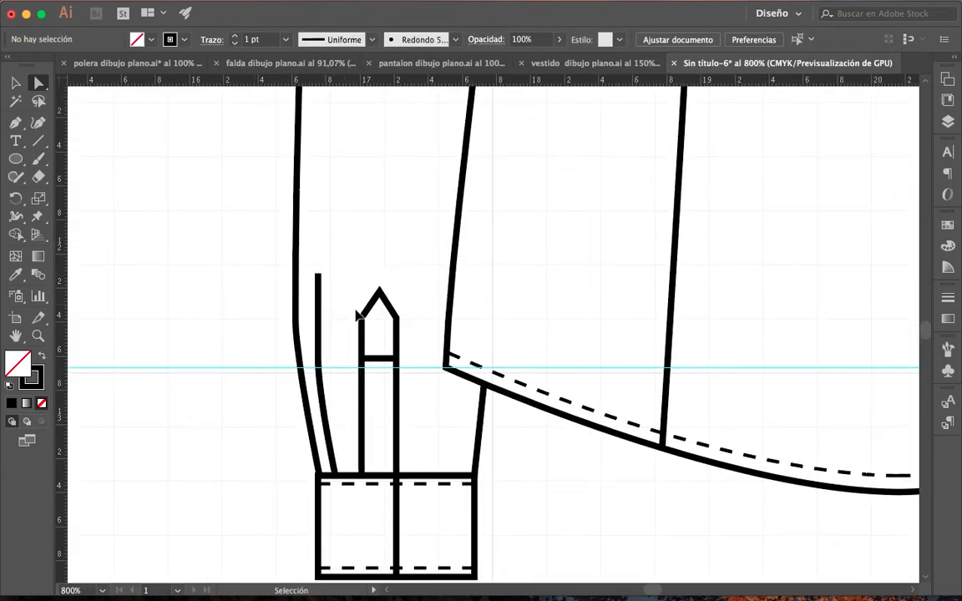
key(super+z)
key(super+z)
key(super+z)
click(419, 272)
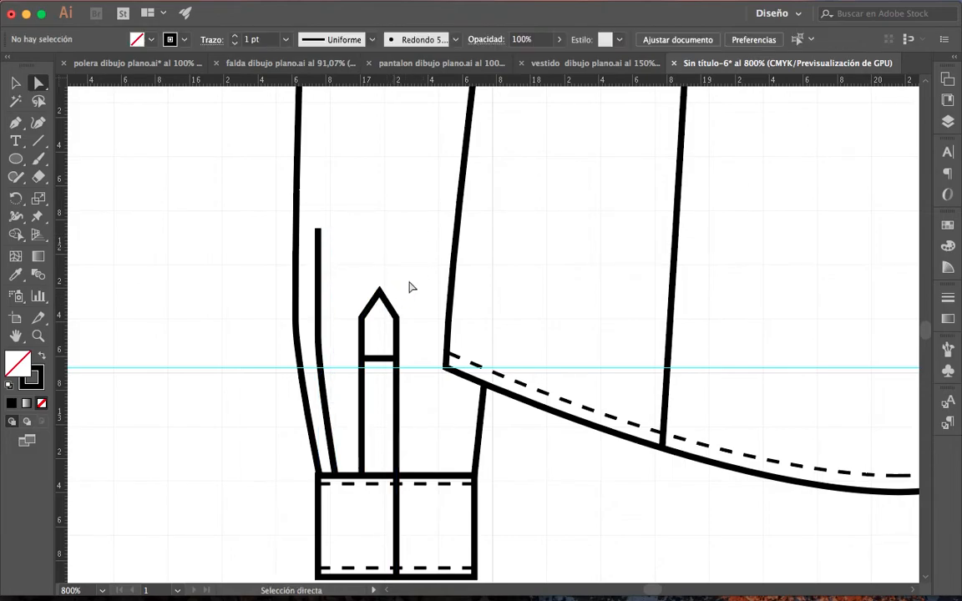
drag(426, 420, 485, 340)
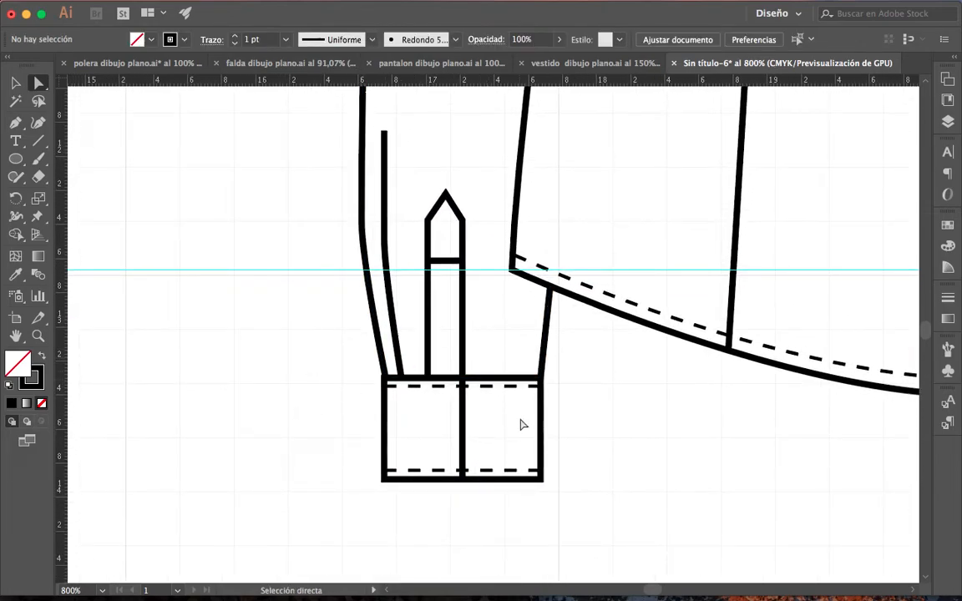
Copy the lowest button of the front view's button placket
scroll(526, 425, left, 5)
key(z)
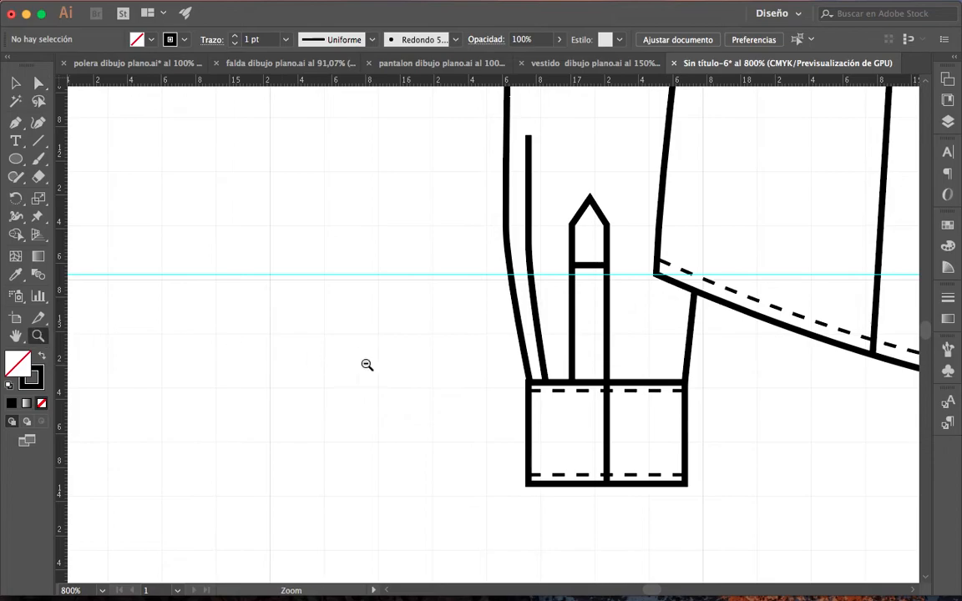
alt+click(367, 365)
alt+click(368, 365)
alt+click(368, 365)
alt+click(365, 365)
drag(584, 359, 485, 415)
click(15, 83)
click(224, 267)
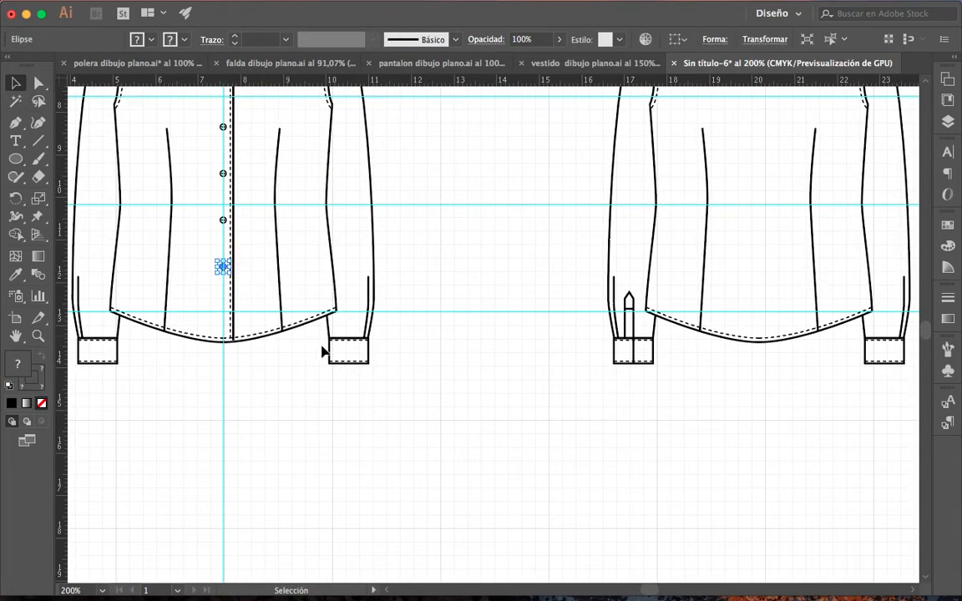
key(super+c)
Paste the button onto the back view's left cuff, just left of the cuff's vertical opening line and midway between the stitch lines
click(38, 337)
drag(603, 334, 854, 537)
drag(720, 361, 510, 397)
drag(546, 448, 487, 404)
click(430, 366)
drag(516, 348, 422, 417)
click(432, 391)
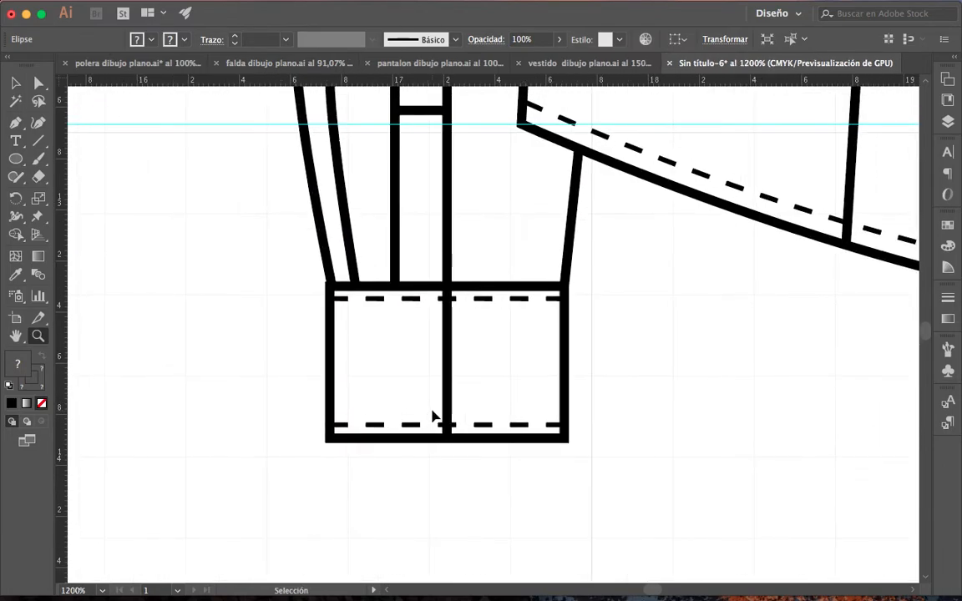
key(ctrl+v)
key(v)
drag(498, 331, 429, 362)
click(492, 353)
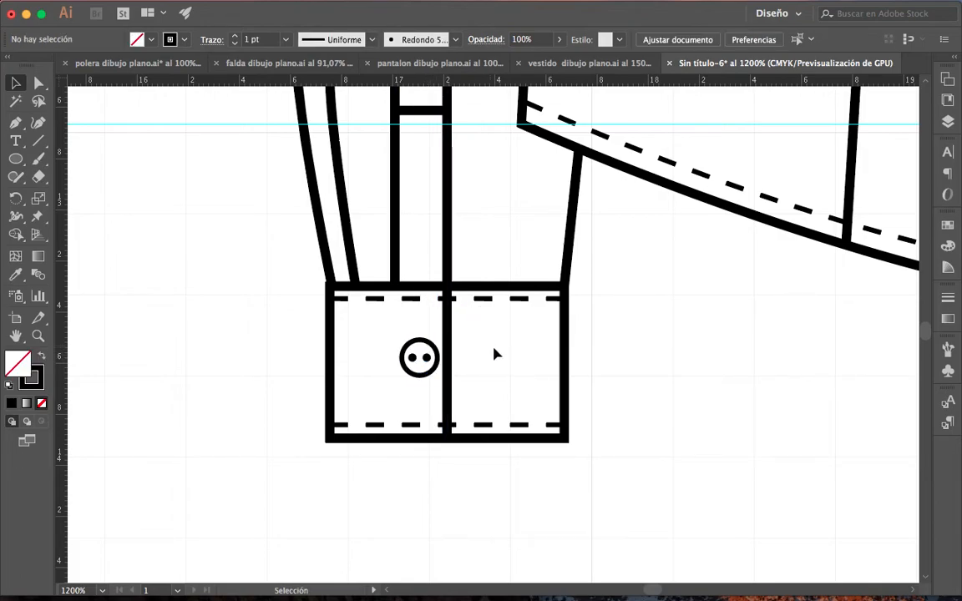
Copy the left sleeve's placket outline together with its horizontal line and the cuff button
key(space)
drag(489, 219, 487, 252)
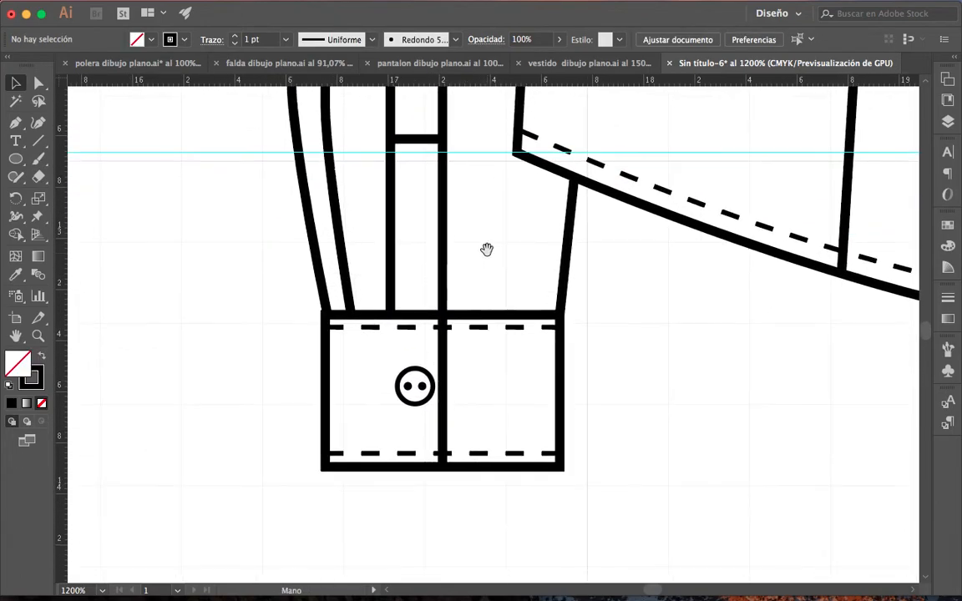
drag(399, 261, 396, 262)
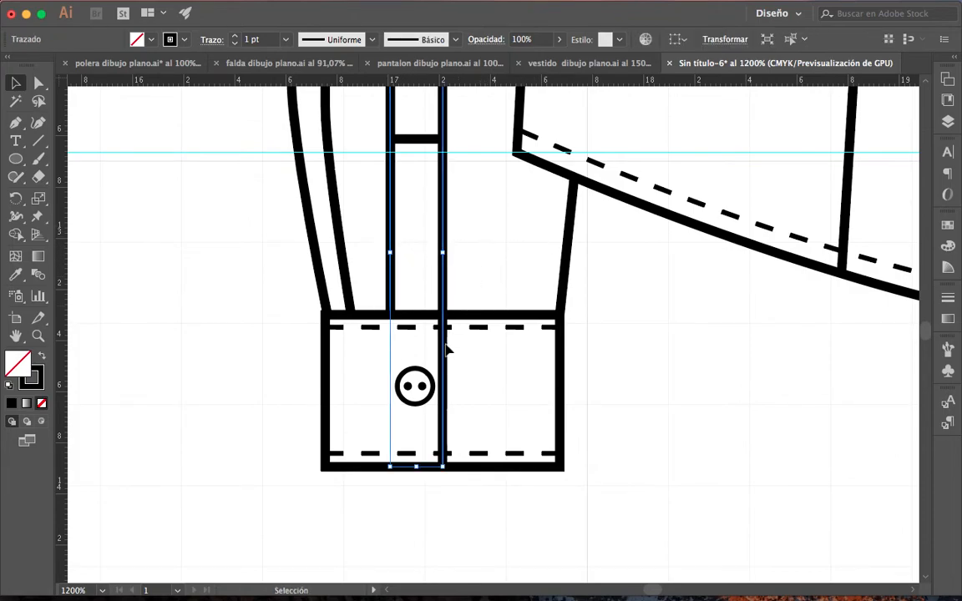
click(478, 231)
drag(457, 222, 431, 250)
key(space)
drag(498, 244, 500, 317)
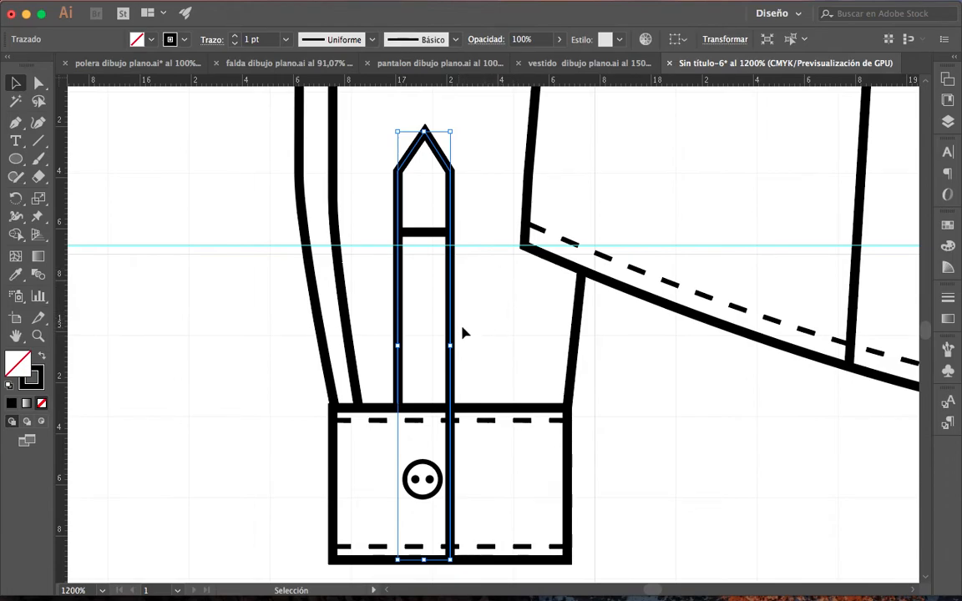
shift+click(429, 237)
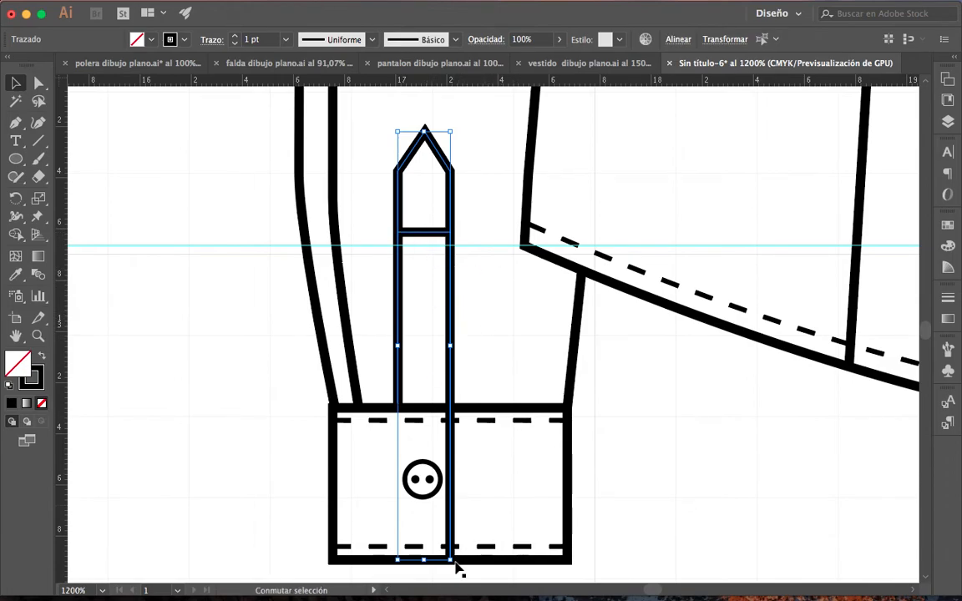
shift+click(433, 480)
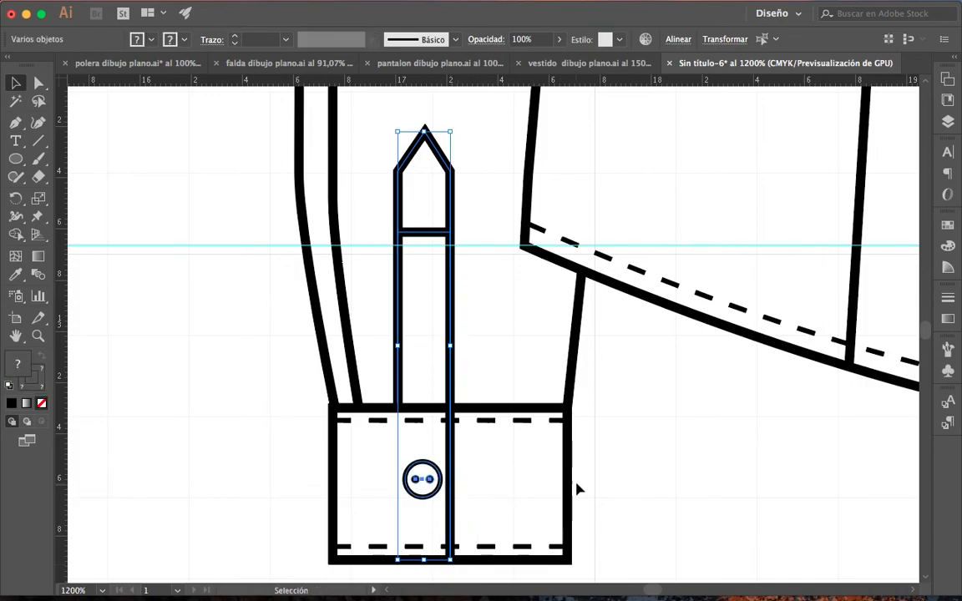
key(super+c)
Paste the copied placket and button near the back view's right cuff
key(space)
drag(646, 378, 373, 402)
drag(865, 388, 278, 363)
drag(829, 322, 536, 322)
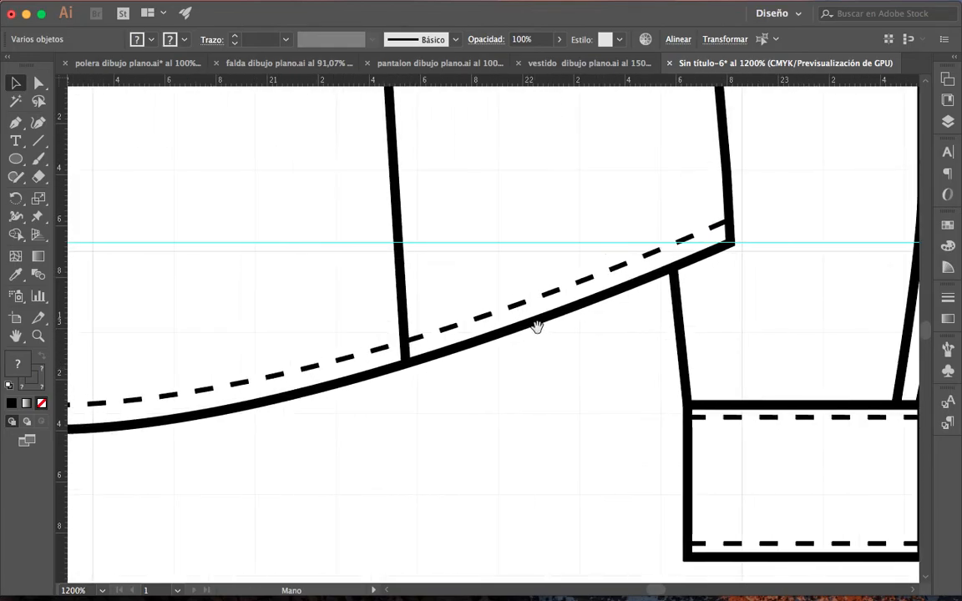
drag(692, 330, 494, 335)
key(super+v)
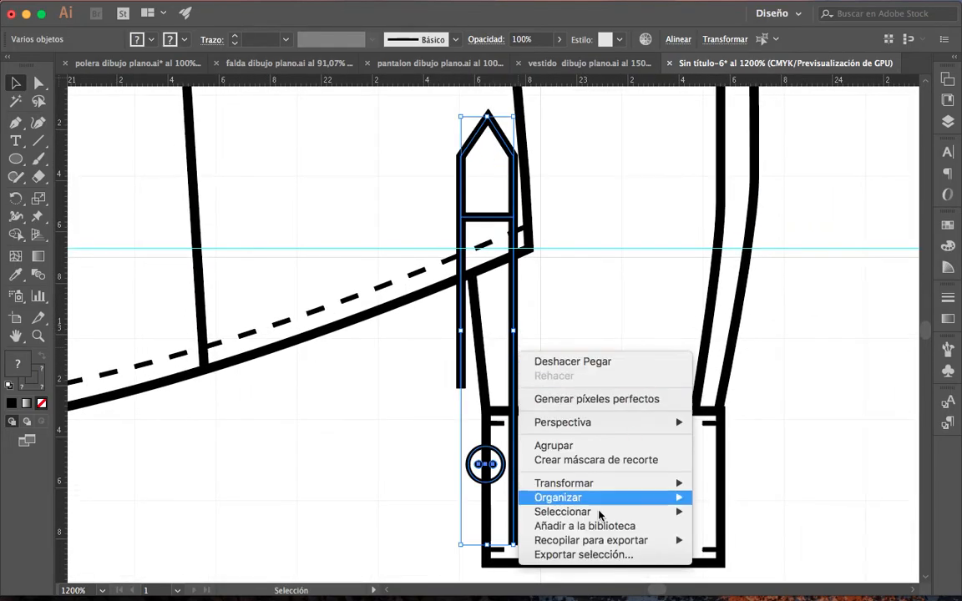
Reflect the pasted placket and button left to right and place them on the right sleeve, ending at the cuff's lower edge
mouse_move(584, 484)
click(747, 512)
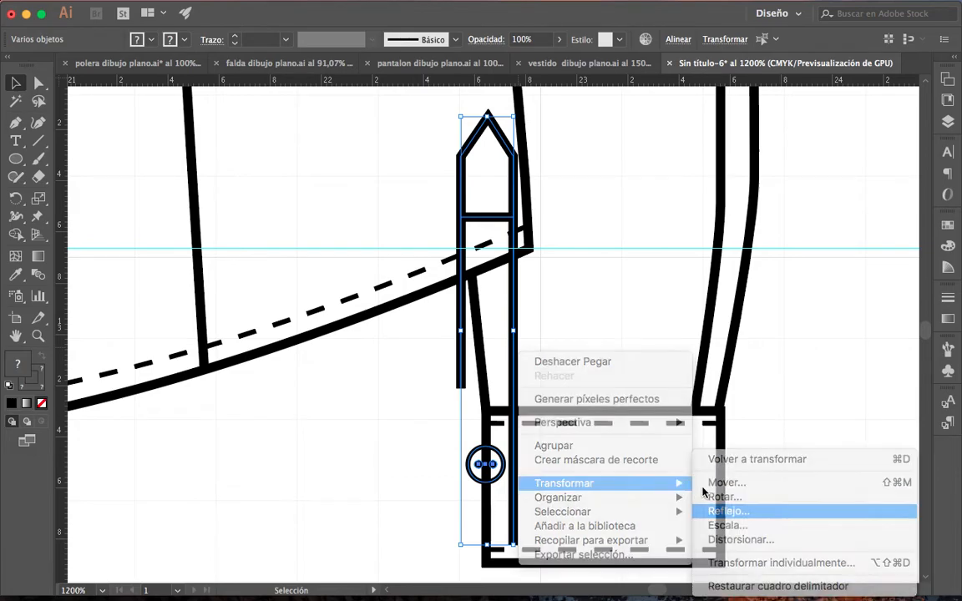
click(280, 304)
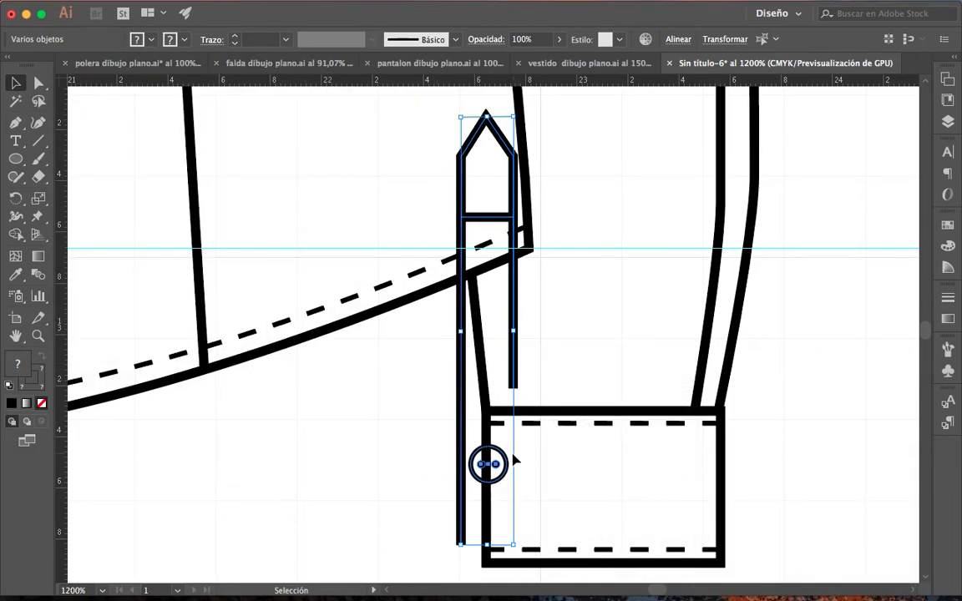
drag(515, 458, 650, 482)
click(688, 481)
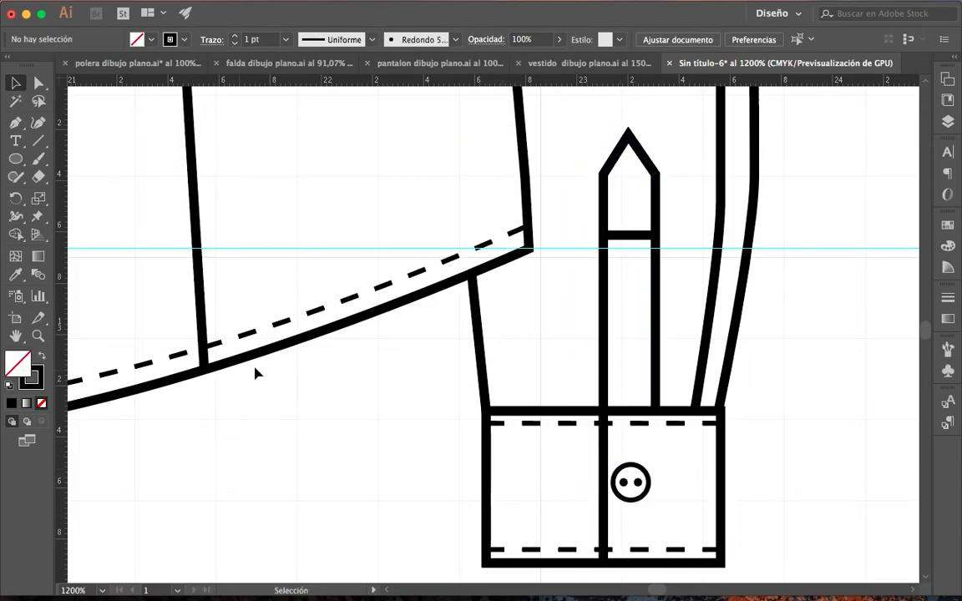
Examine the completed front and back views of the shirt side by side
click(39, 337)
alt+click(437, 401)
alt+click(438, 401)
alt+click(441, 403)
alt+click(442, 404)
alt+click(443, 404)
drag(421, 387, 458, 545)
alt+click(474, 435)
drag(516, 368, 511, 501)
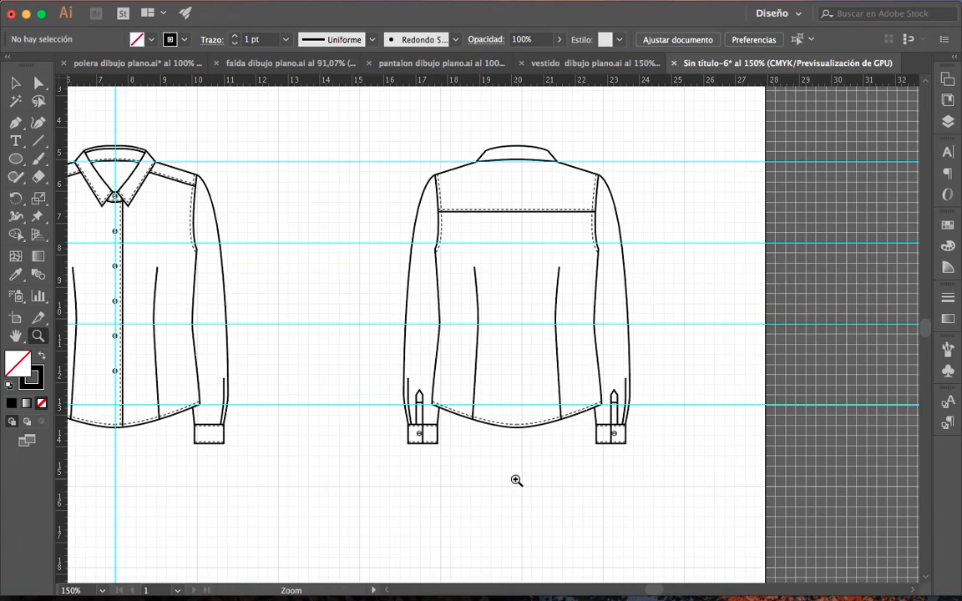
drag(429, 450, 592, 482)
drag(476, 404, 511, 448)
alt+click(501, 411)
Save the drawing as "camisa dibujo plano.ai" in the tutorials folder, in Illustrator CC format with the default options
mouse_move(56, 4)
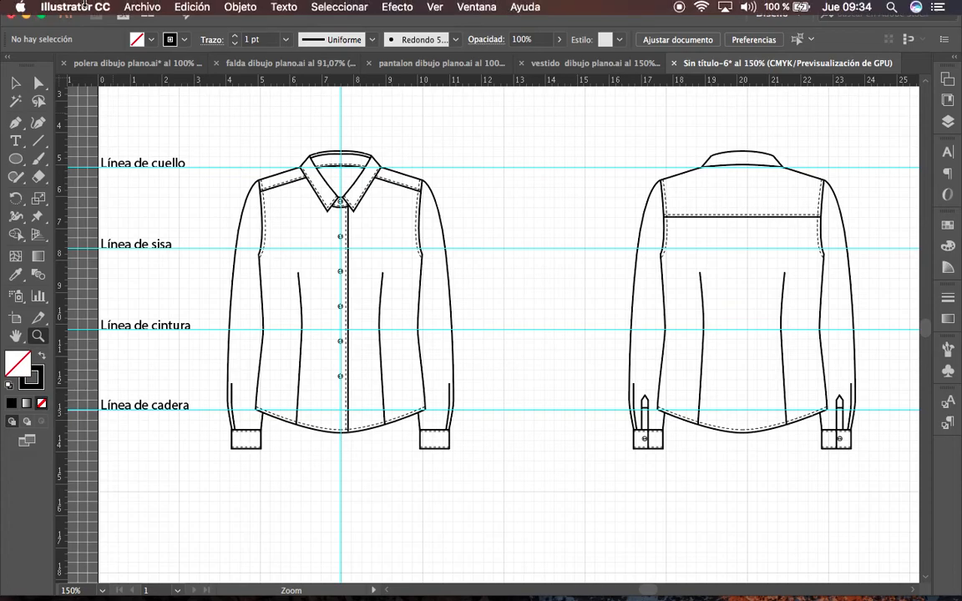
click(142, 8)
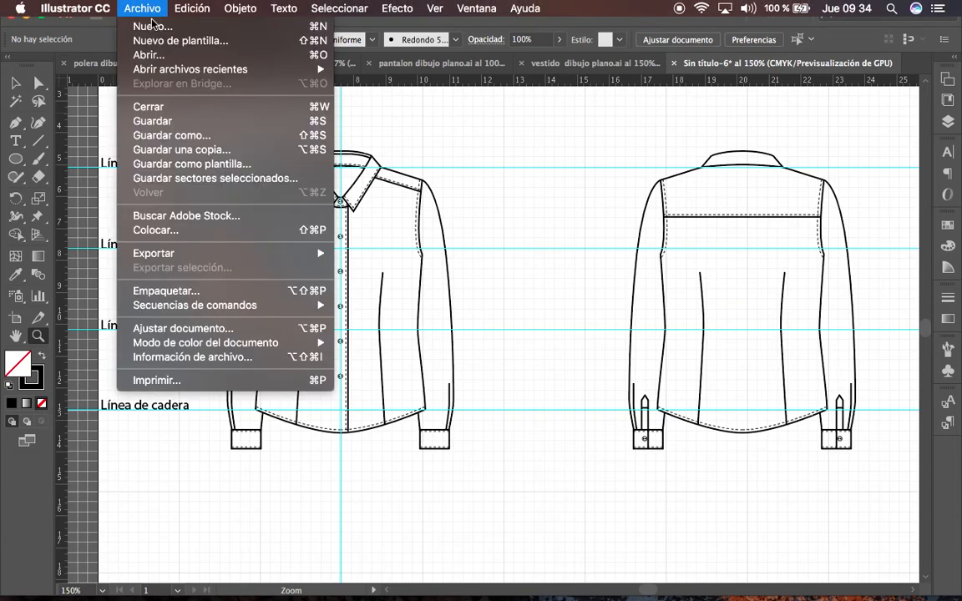
click(204, 136)
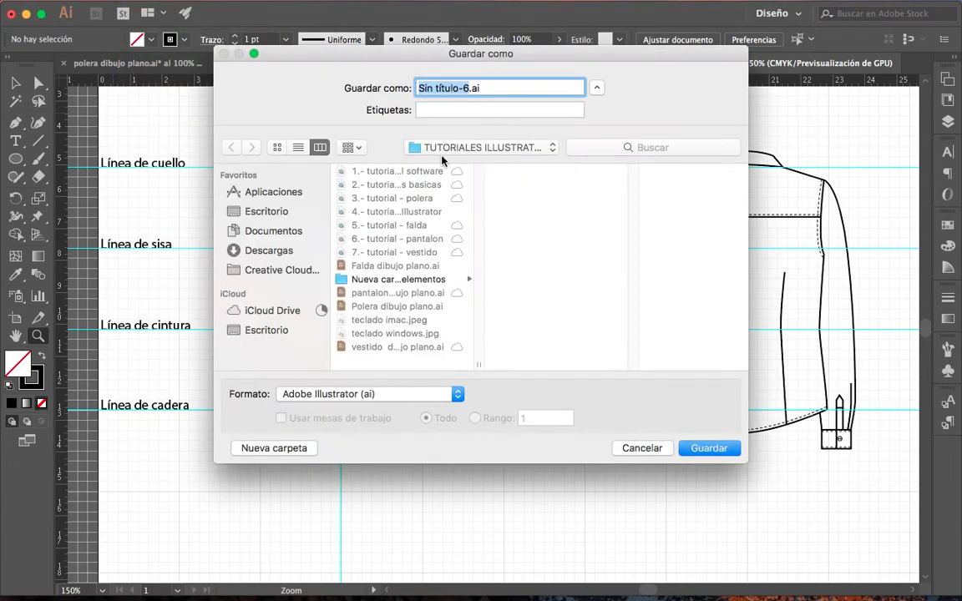
text(camisa)
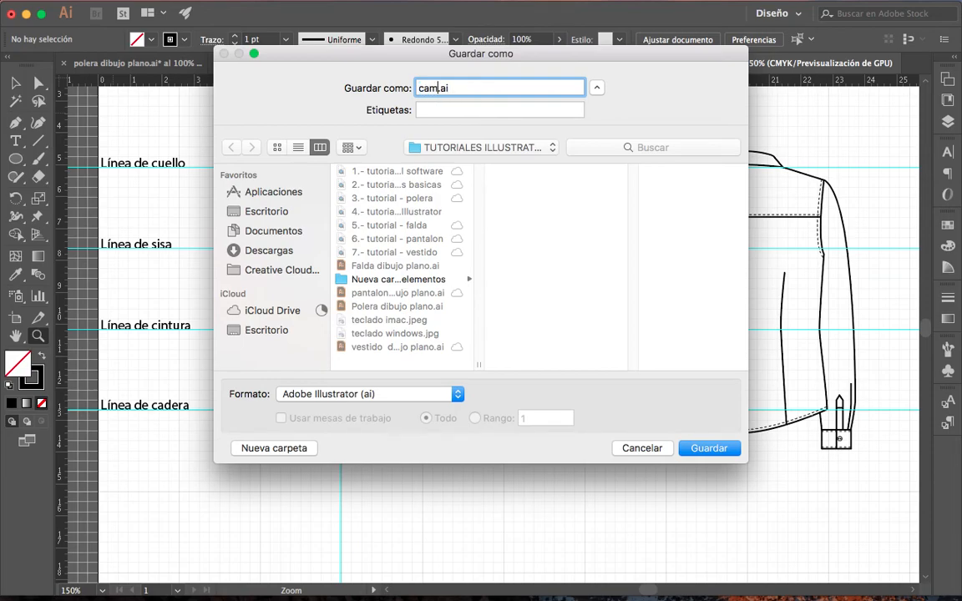
text( dibujo plano)
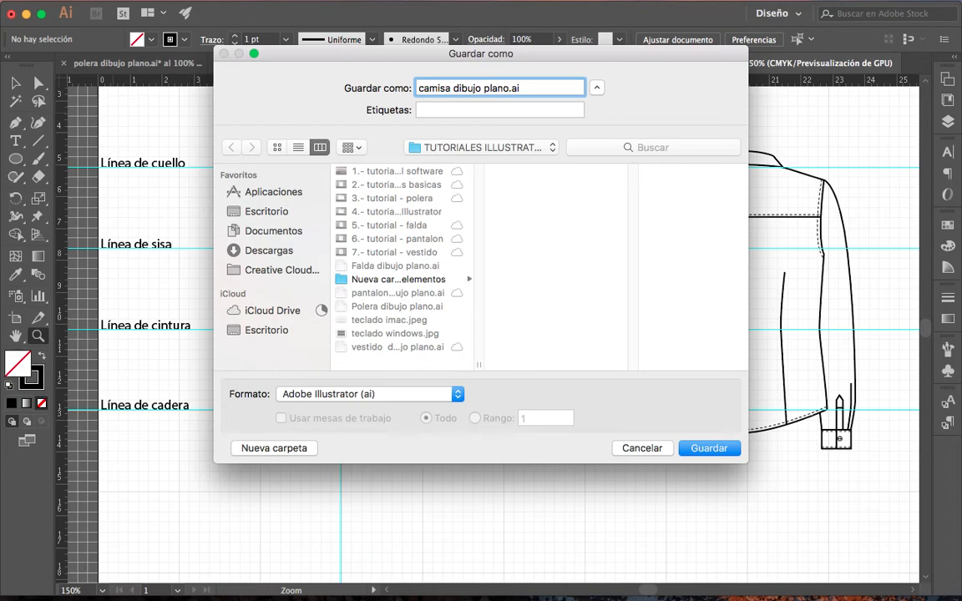
key(Return)
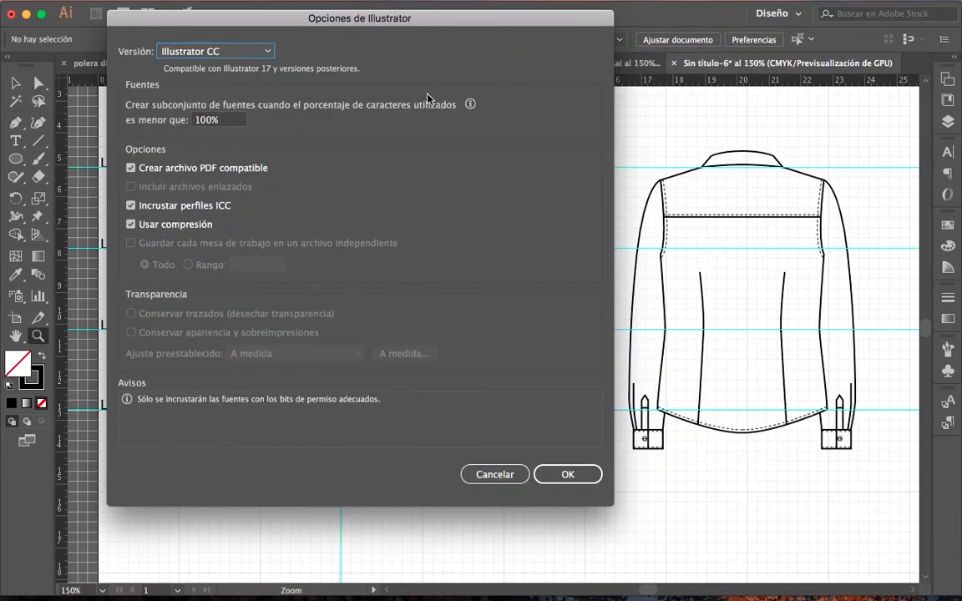
click(572, 476)
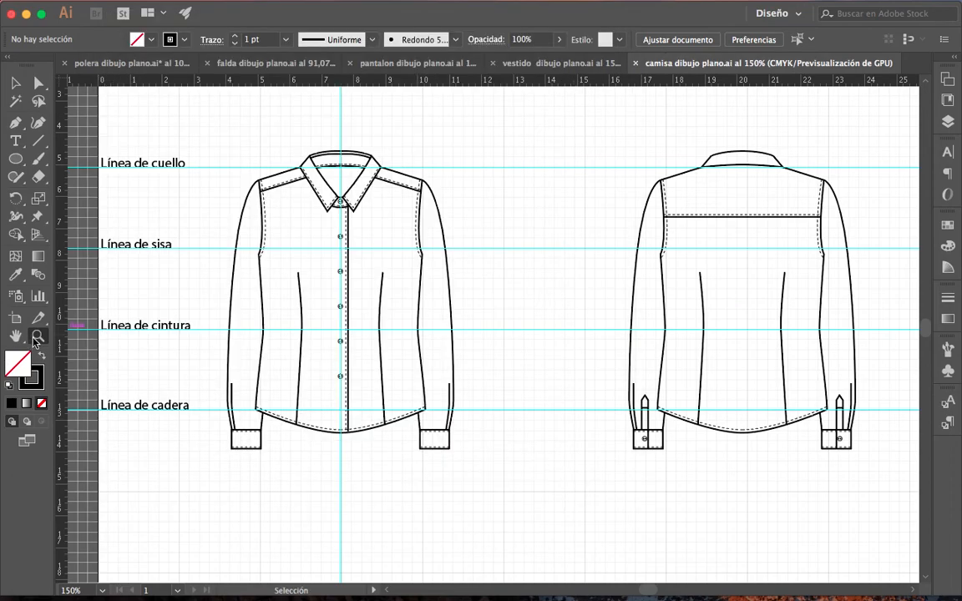
Look over the whole shirt artboard and the open dress, trousers, skirt and T-shirt flat drawings
click(35, 338)
alt+click(315, 363)
drag(451, 372, 385, 396)
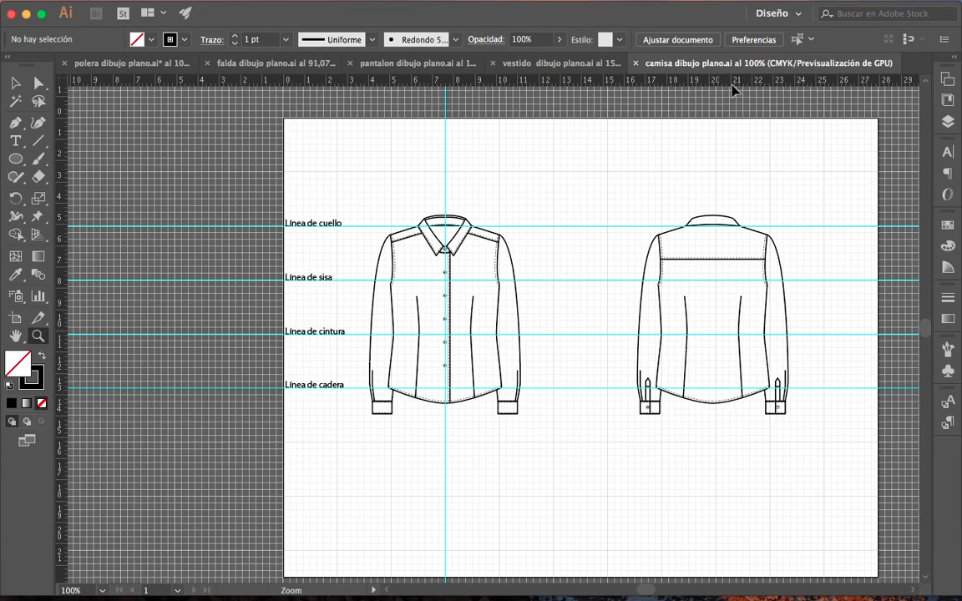
click(561, 62)
drag(515, 197, 597, 101)
alt+click(535, 217)
drag(518, 279, 546, 207)
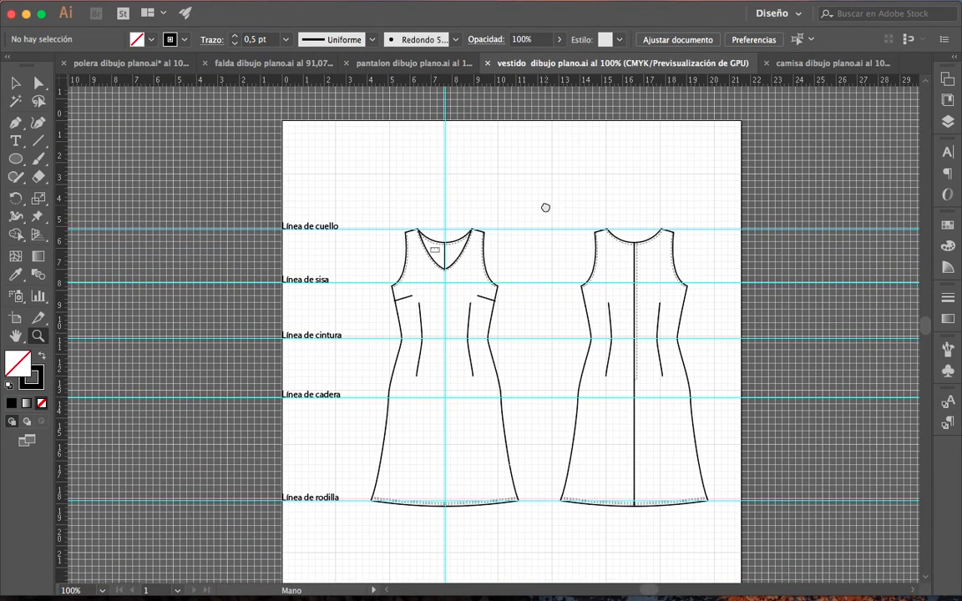
click(387, 62)
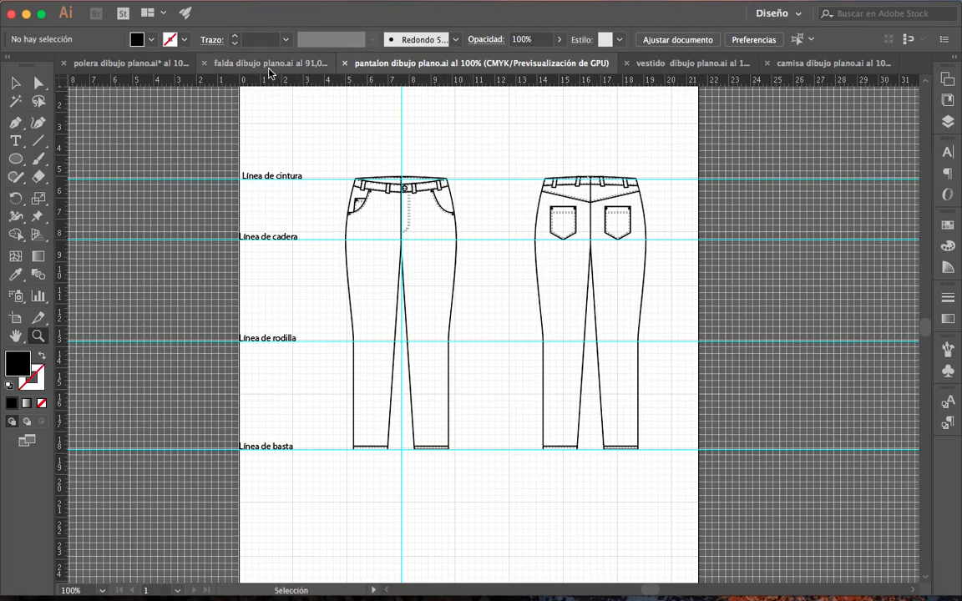
click(268, 64)
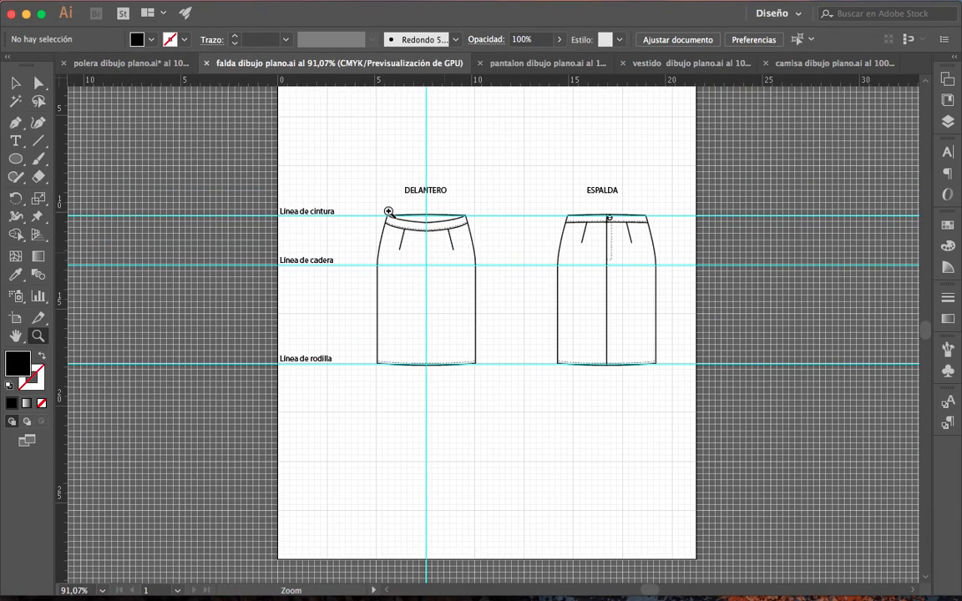
click(108, 64)
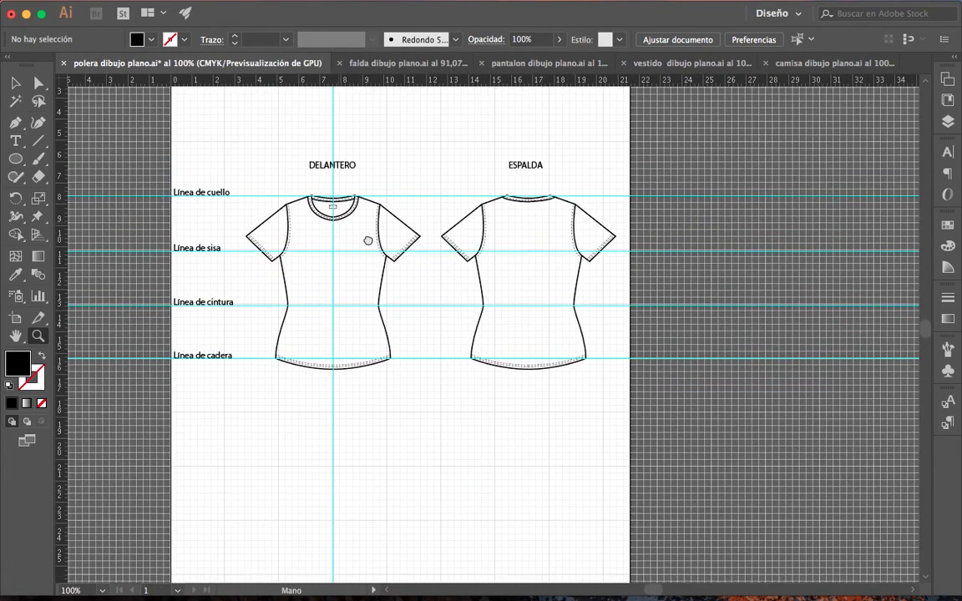
drag(361, 237, 429, 275)
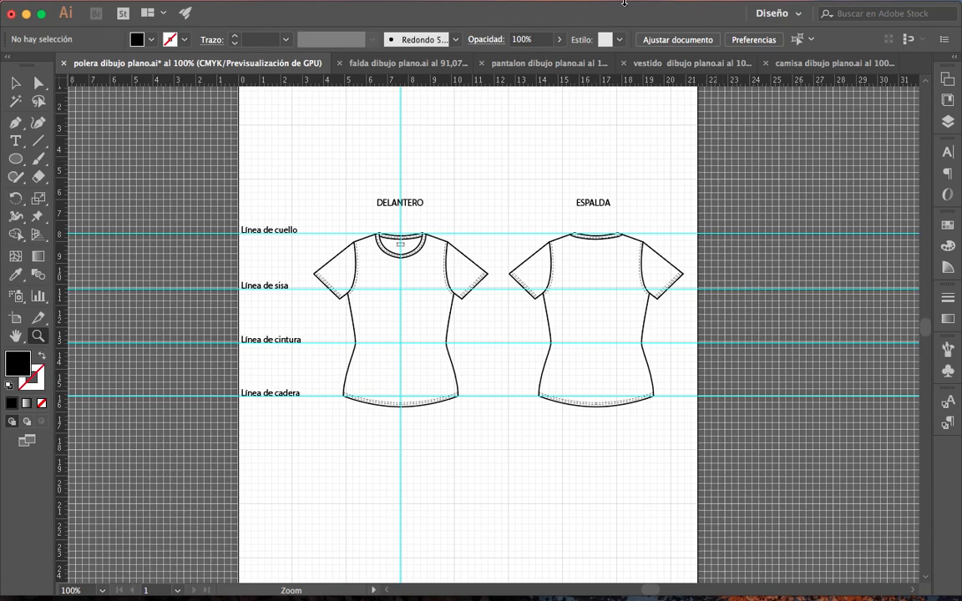
mouse_move(648, 5)
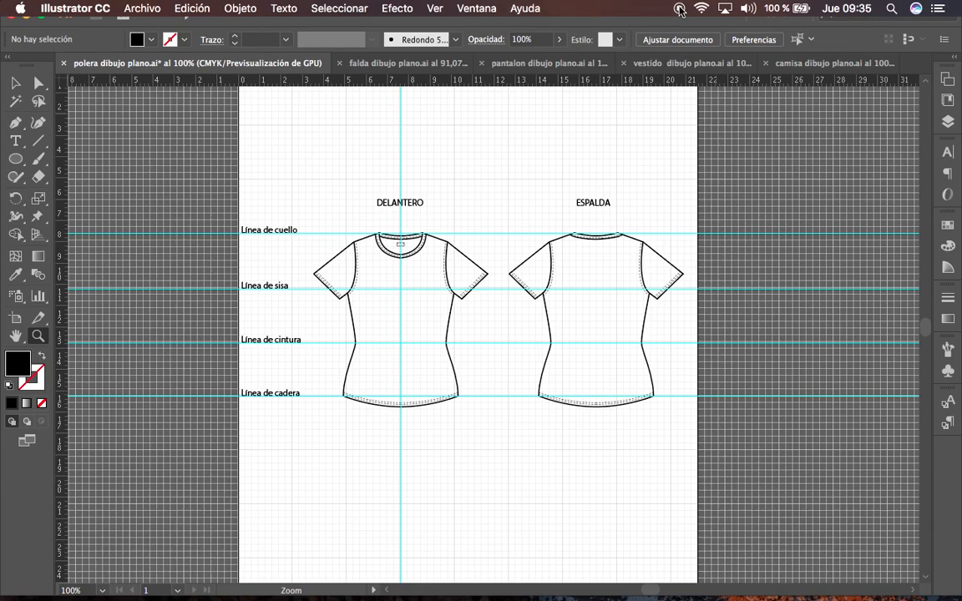
click(680, 9)
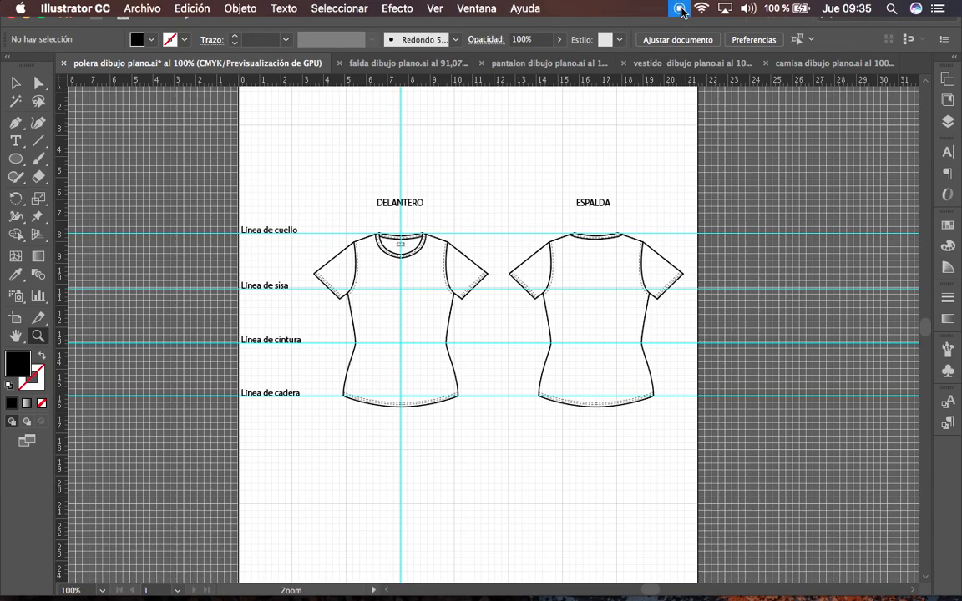